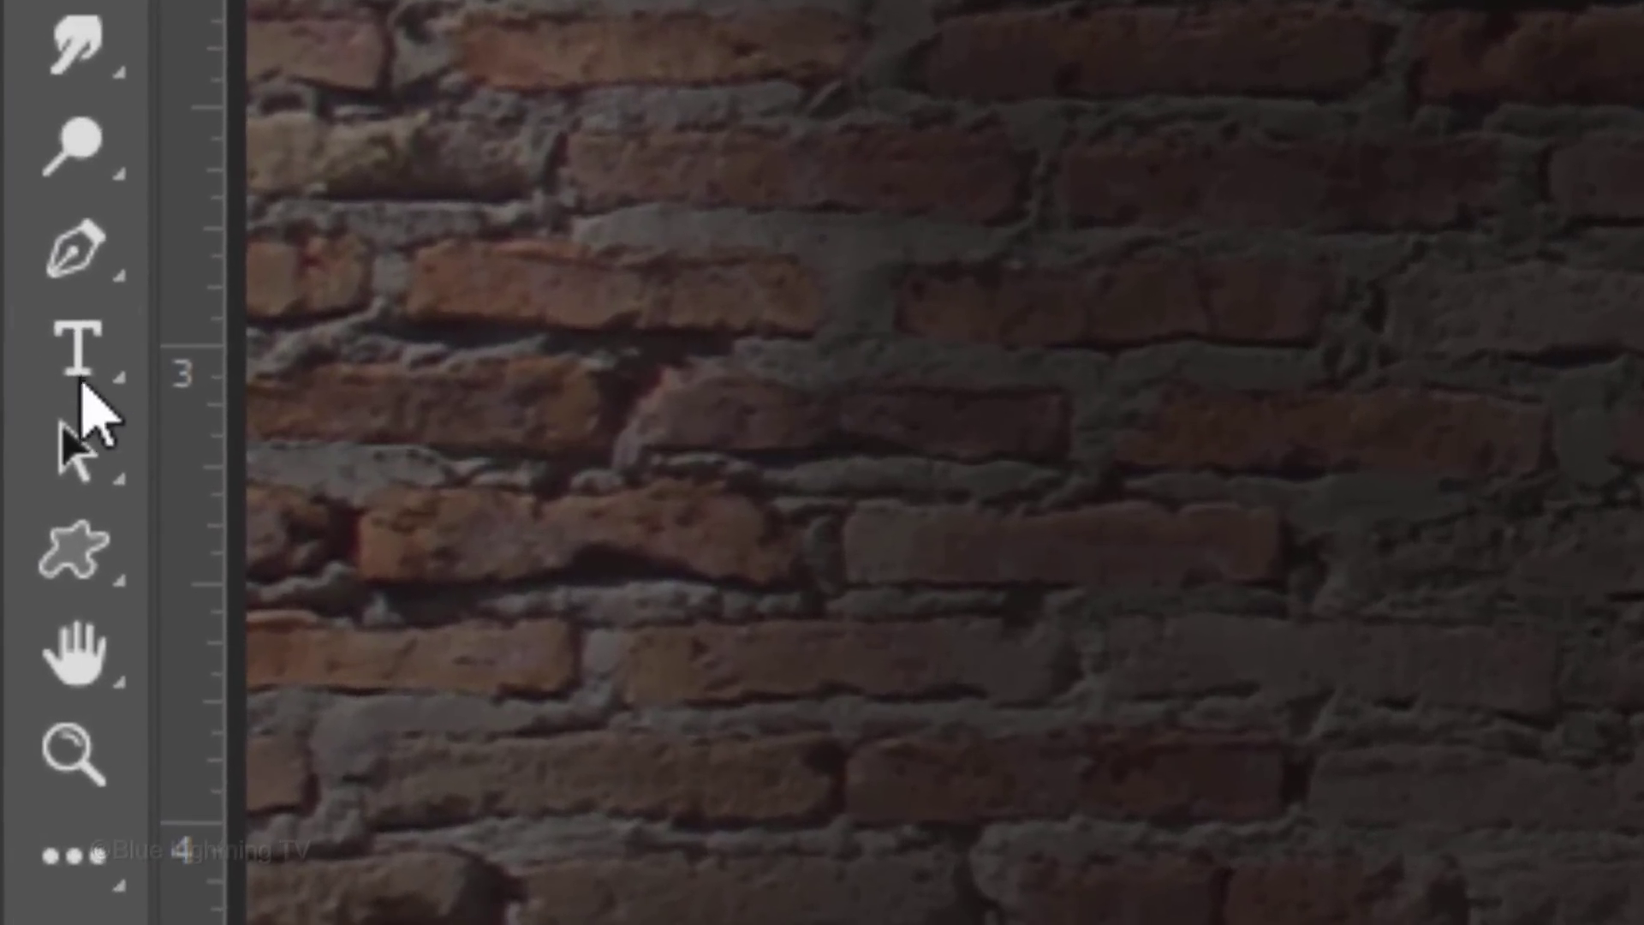
Activate the Horizontal Type tool and check that the font is Freestyle Script.
{"action": "right_click", "coordinate": [99, 364]}
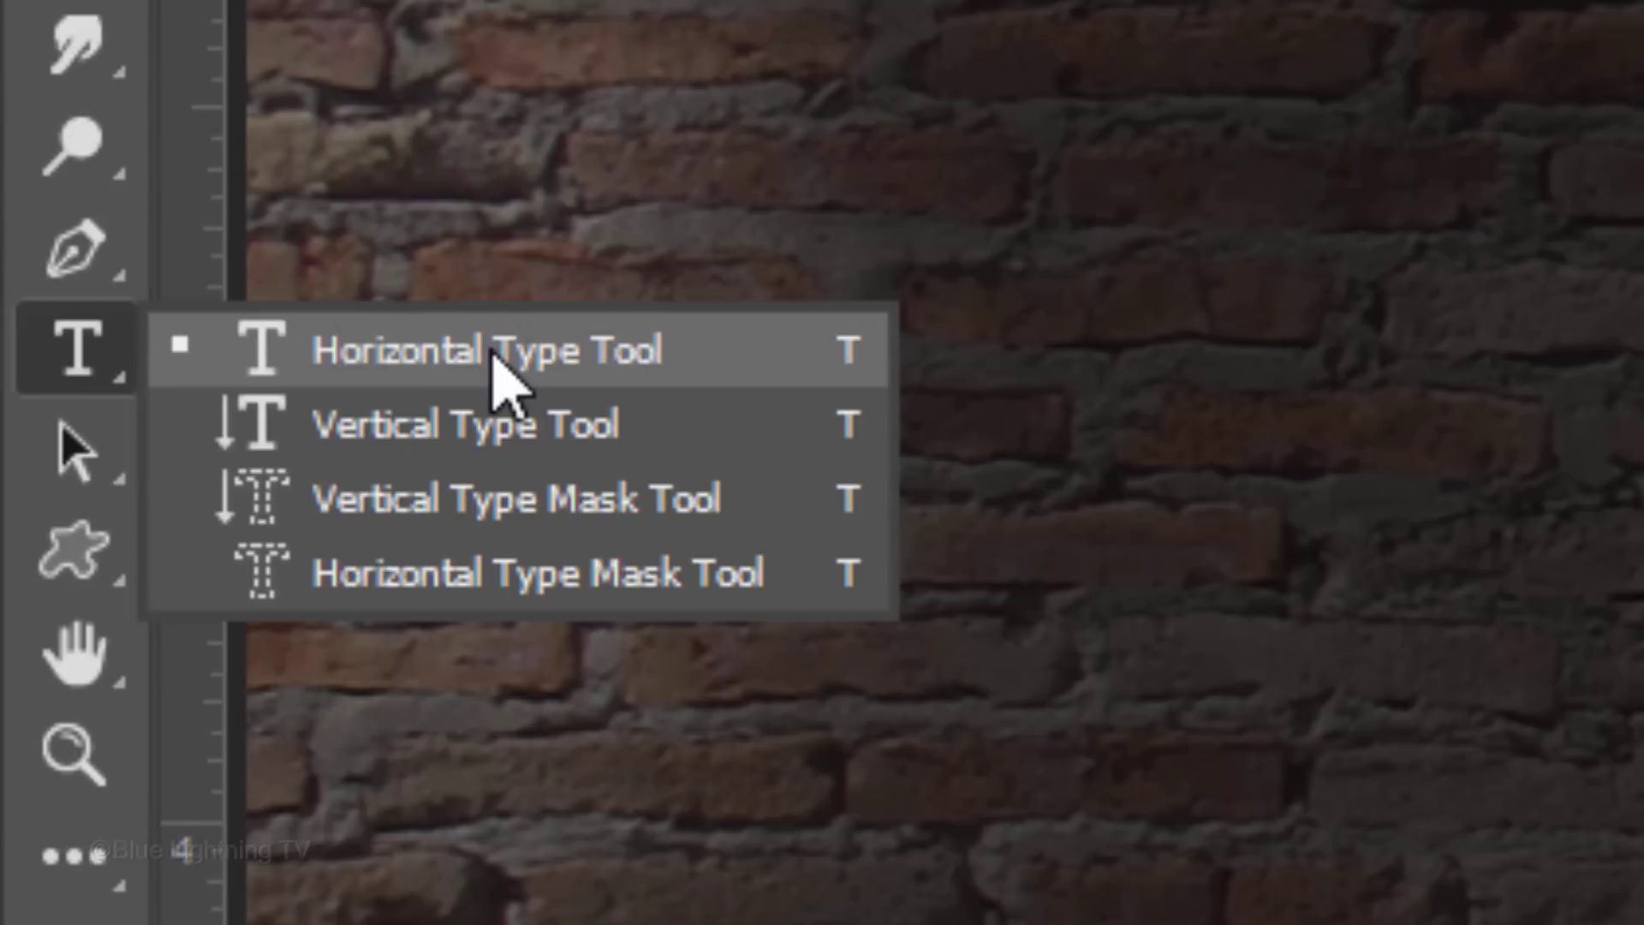
{"action": "left_click", "coordinate": [506, 352]}
{"action": "left_click", "coordinate": [514, 440]}
{"action": "left_click", "coordinate": [526, 96]}
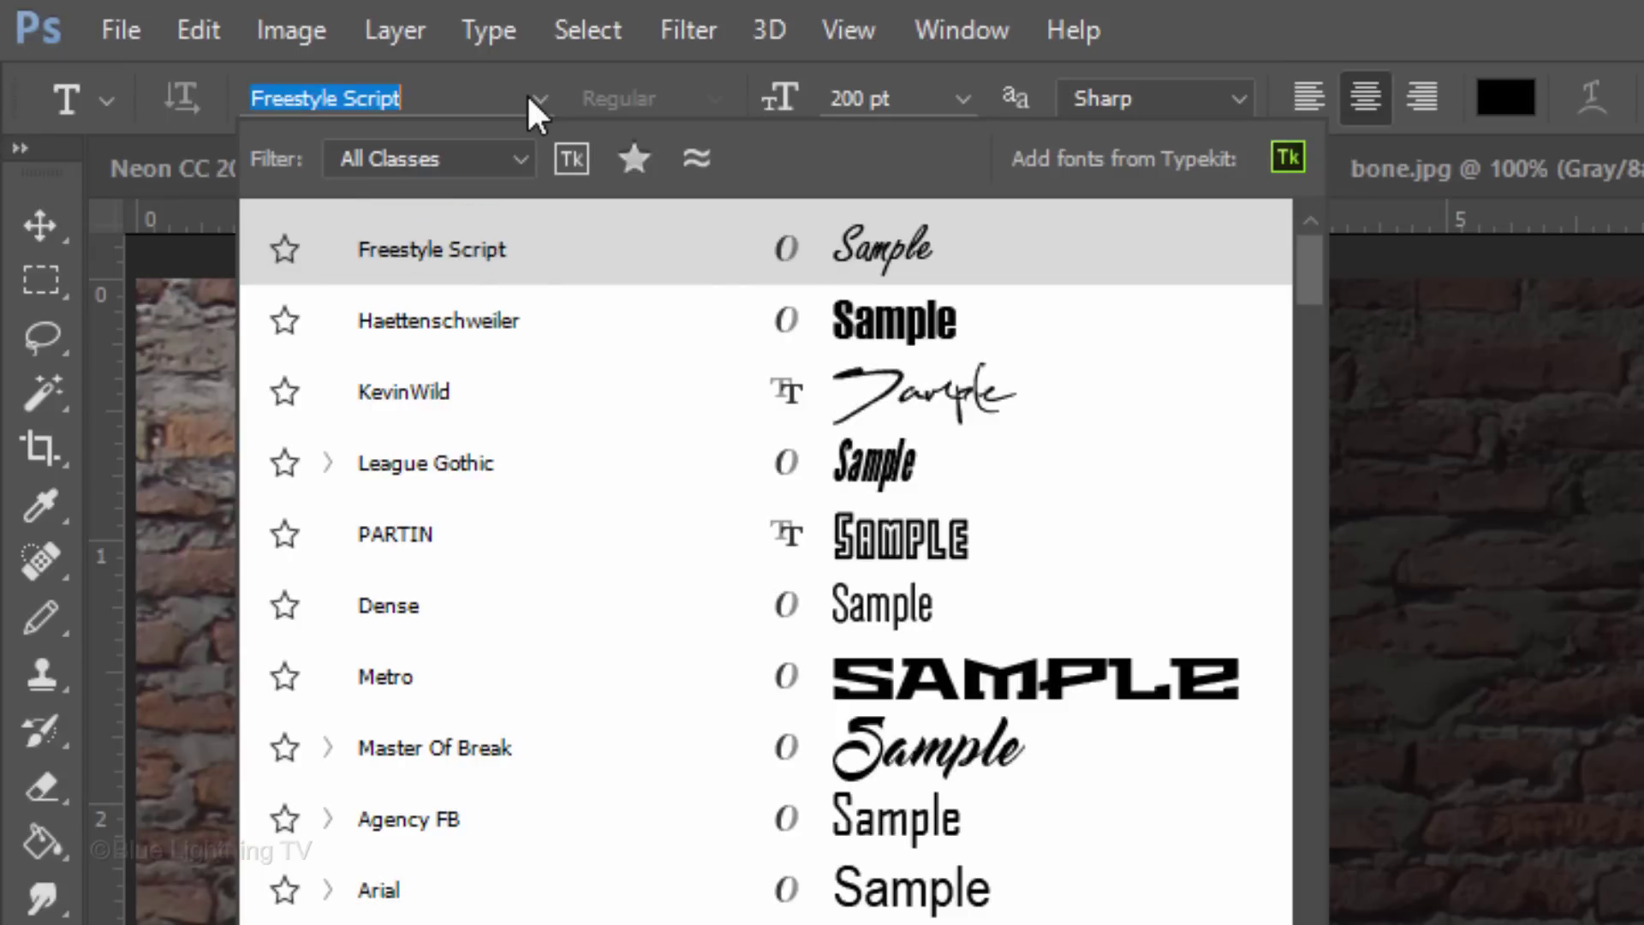
{"action": "left_click", "coordinate": [529, 98]}
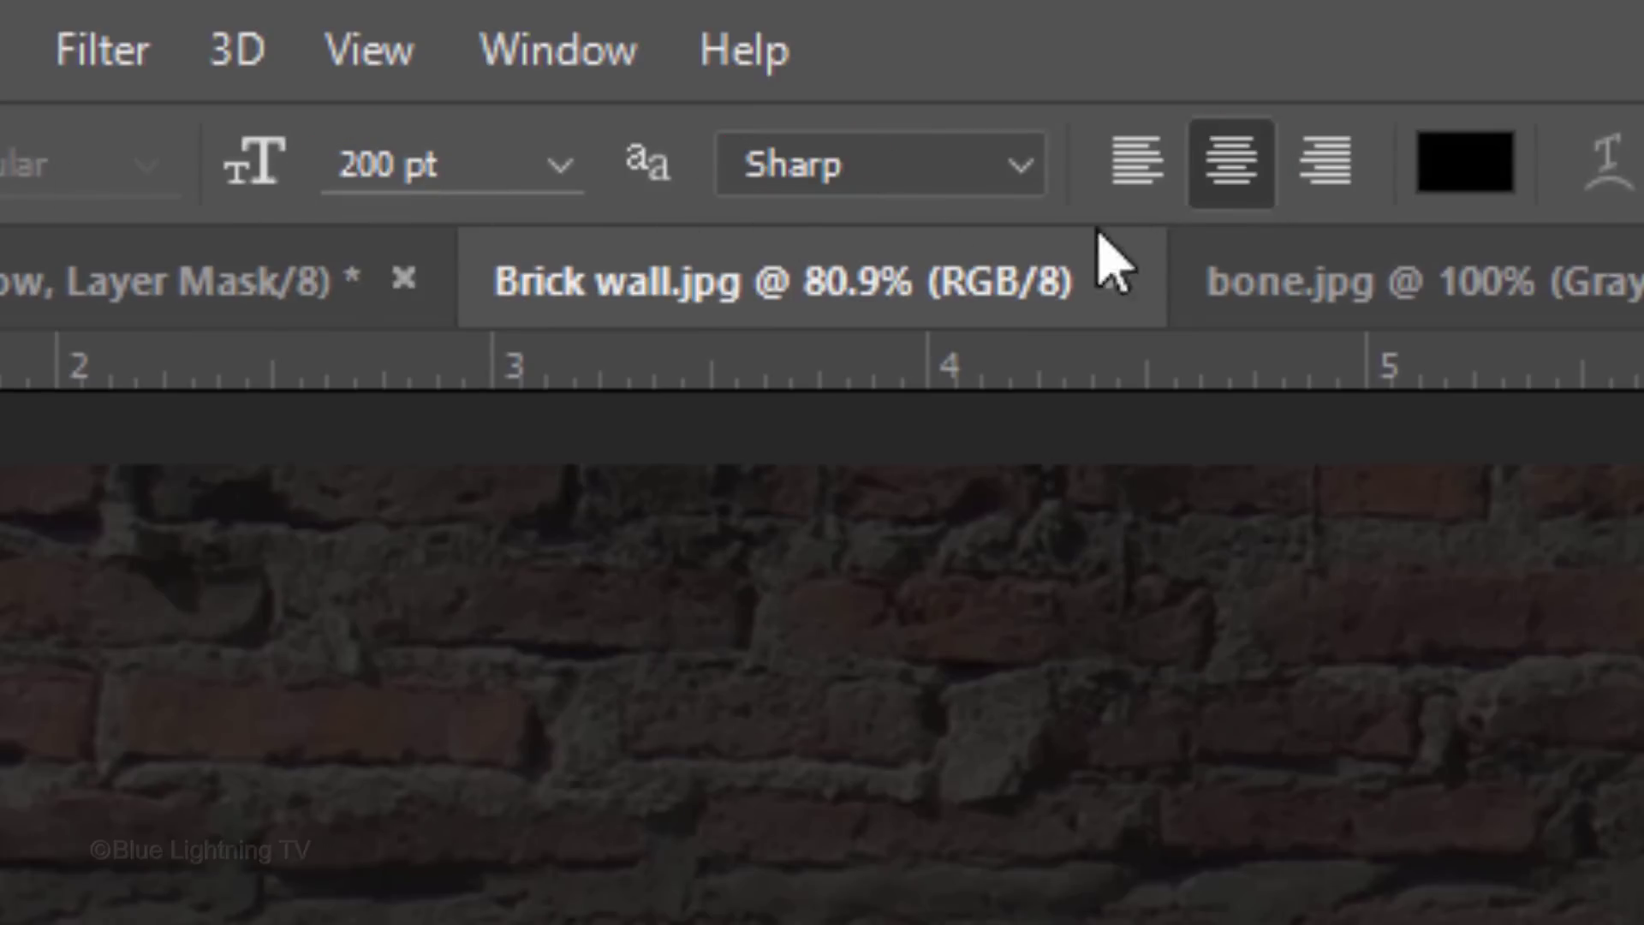
Set the text color to white (ffffff) and add the text "Funny Bones" across the brick wall.
{"action": "left_click", "coordinate": [1459, 184]}
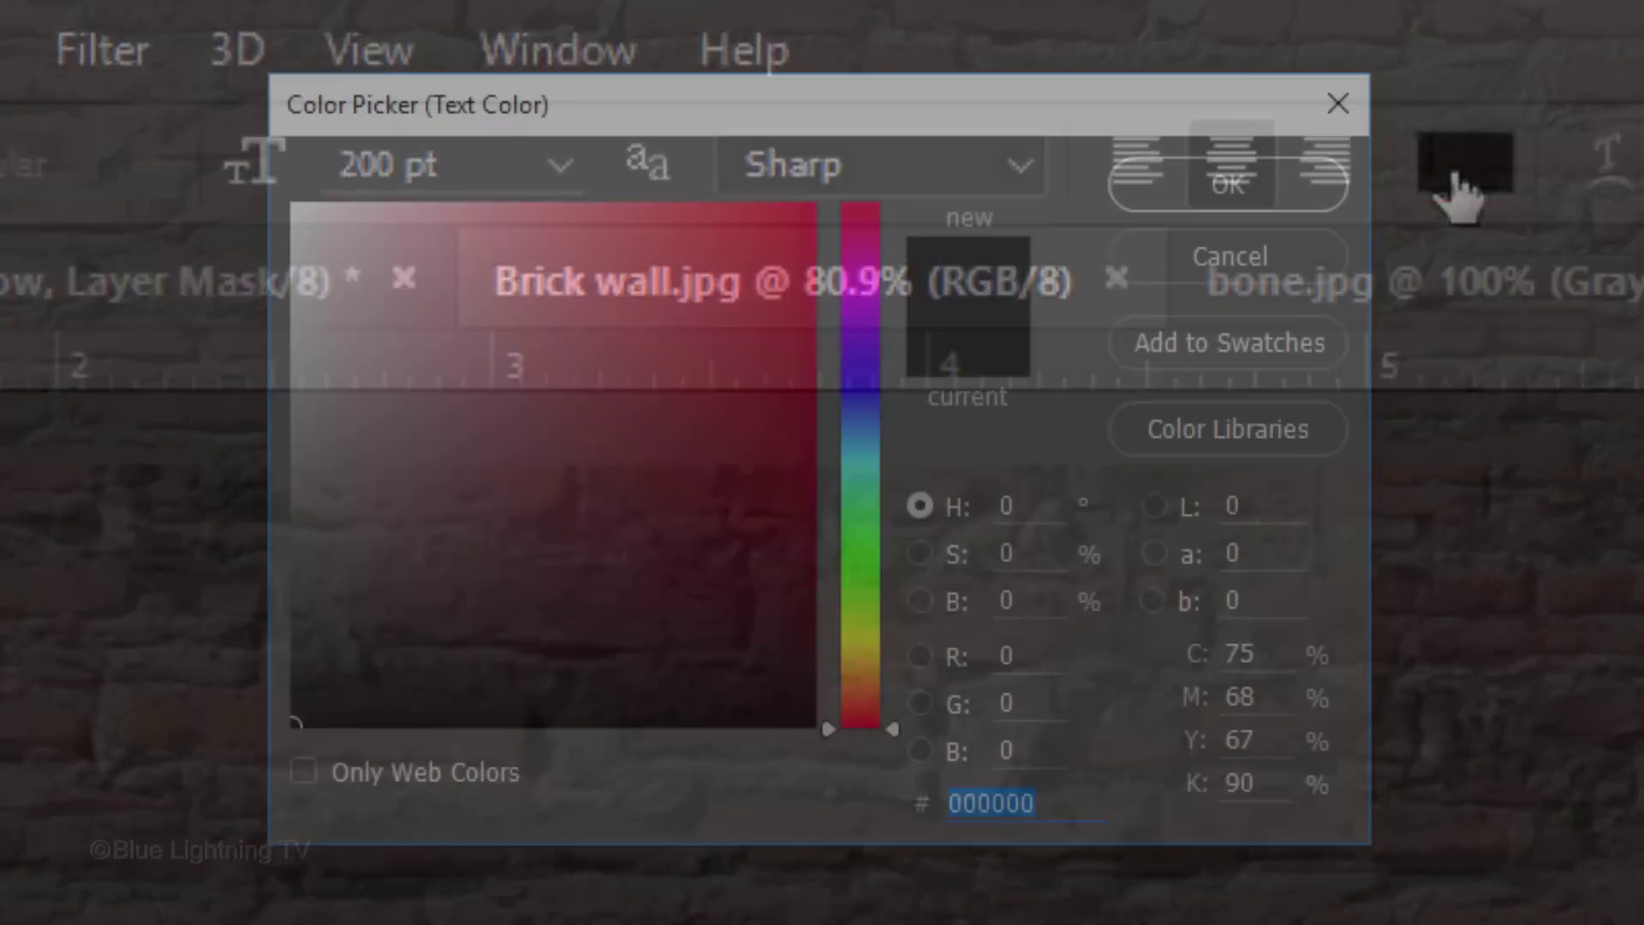
{"action": "left_click_drag", "start_coordinate": [267, 195], "coordinate": [237, 170]}
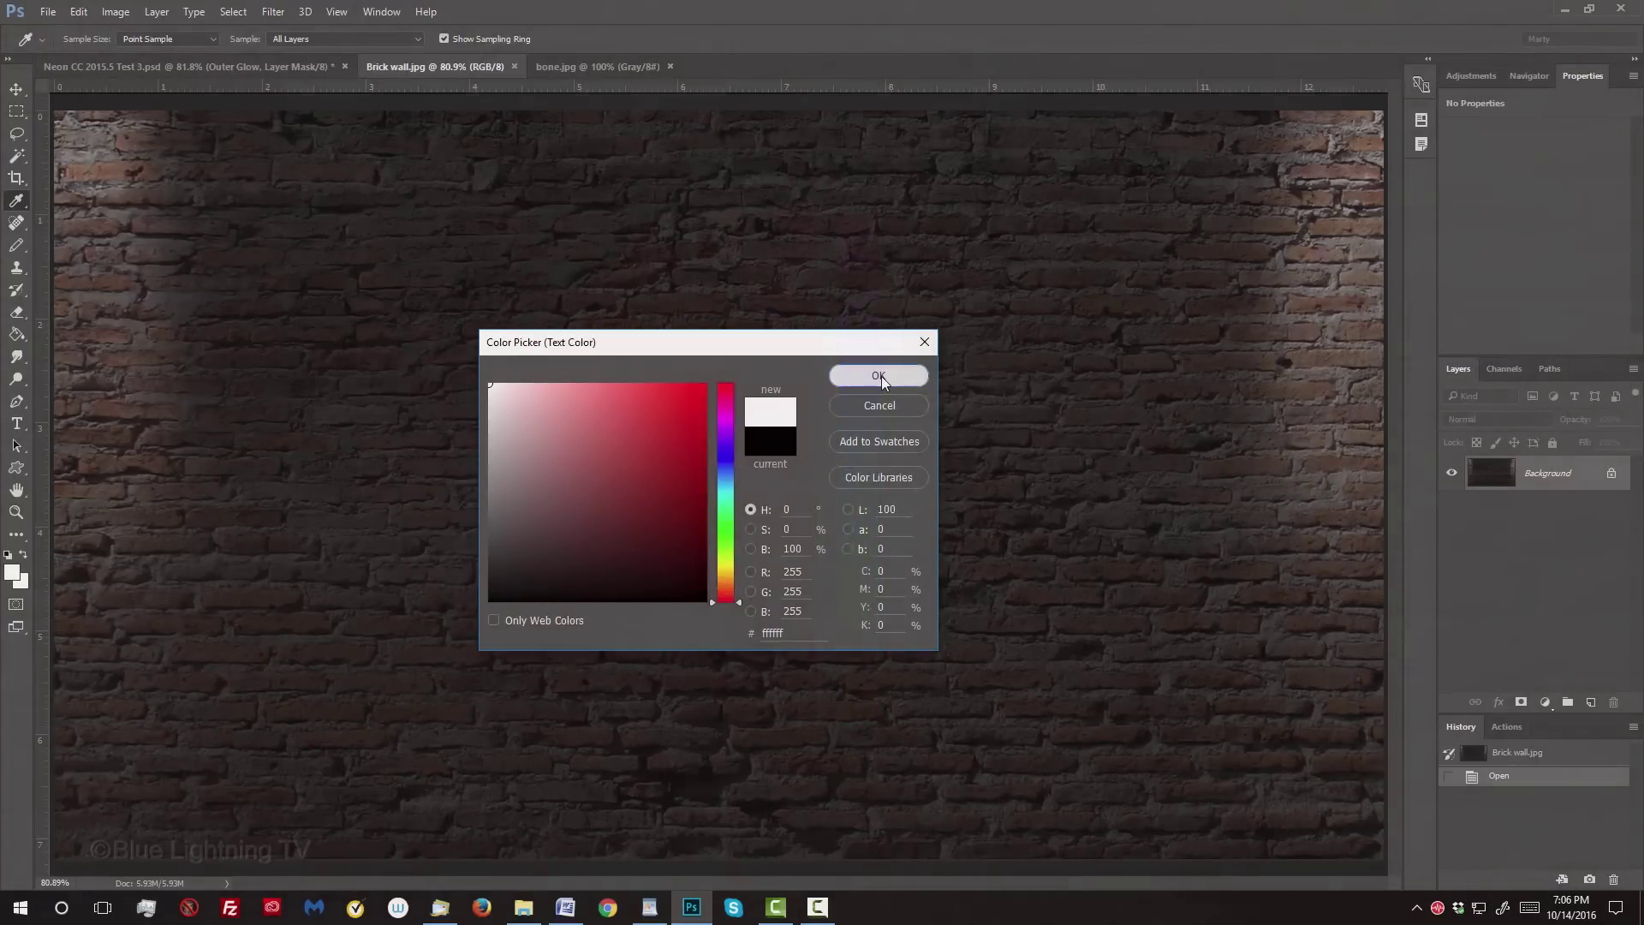
{"action": "left_click", "coordinate": [882, 380]}
{"action": "left_click", "coordinate": [697, 455]}
{"action": "type", "text": "Funny Bones"}
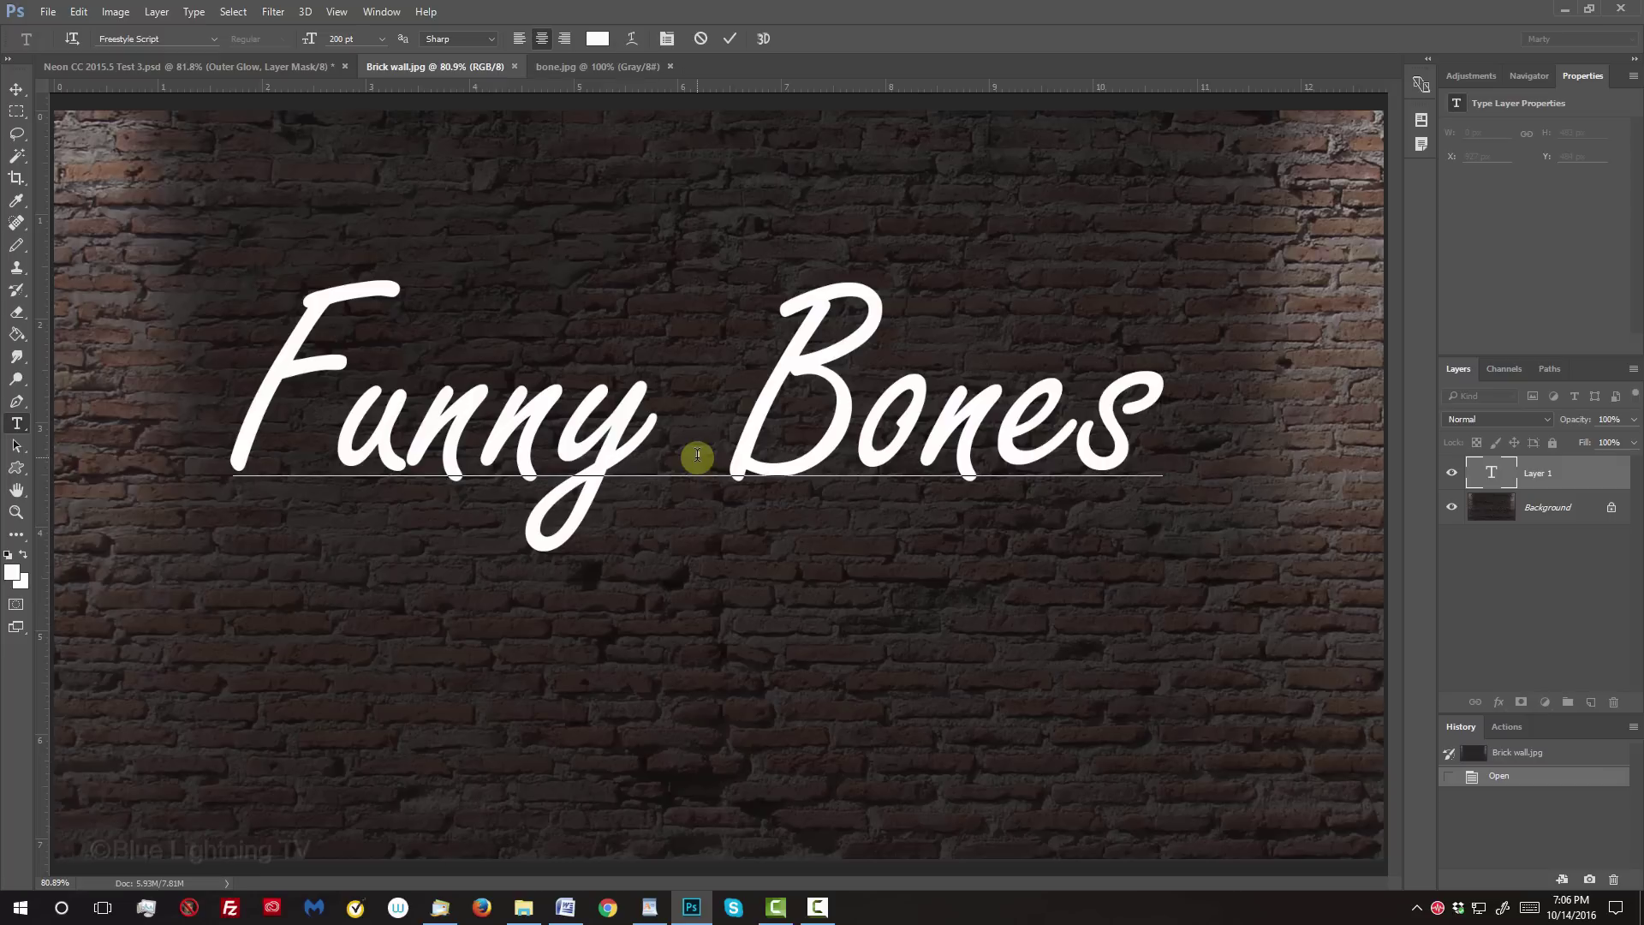
Tighten the kerning between "F" and "u", between "B" and "o", and before the final "s" in the text.
{"action": "left_click", "coordinate": [328, 429]}
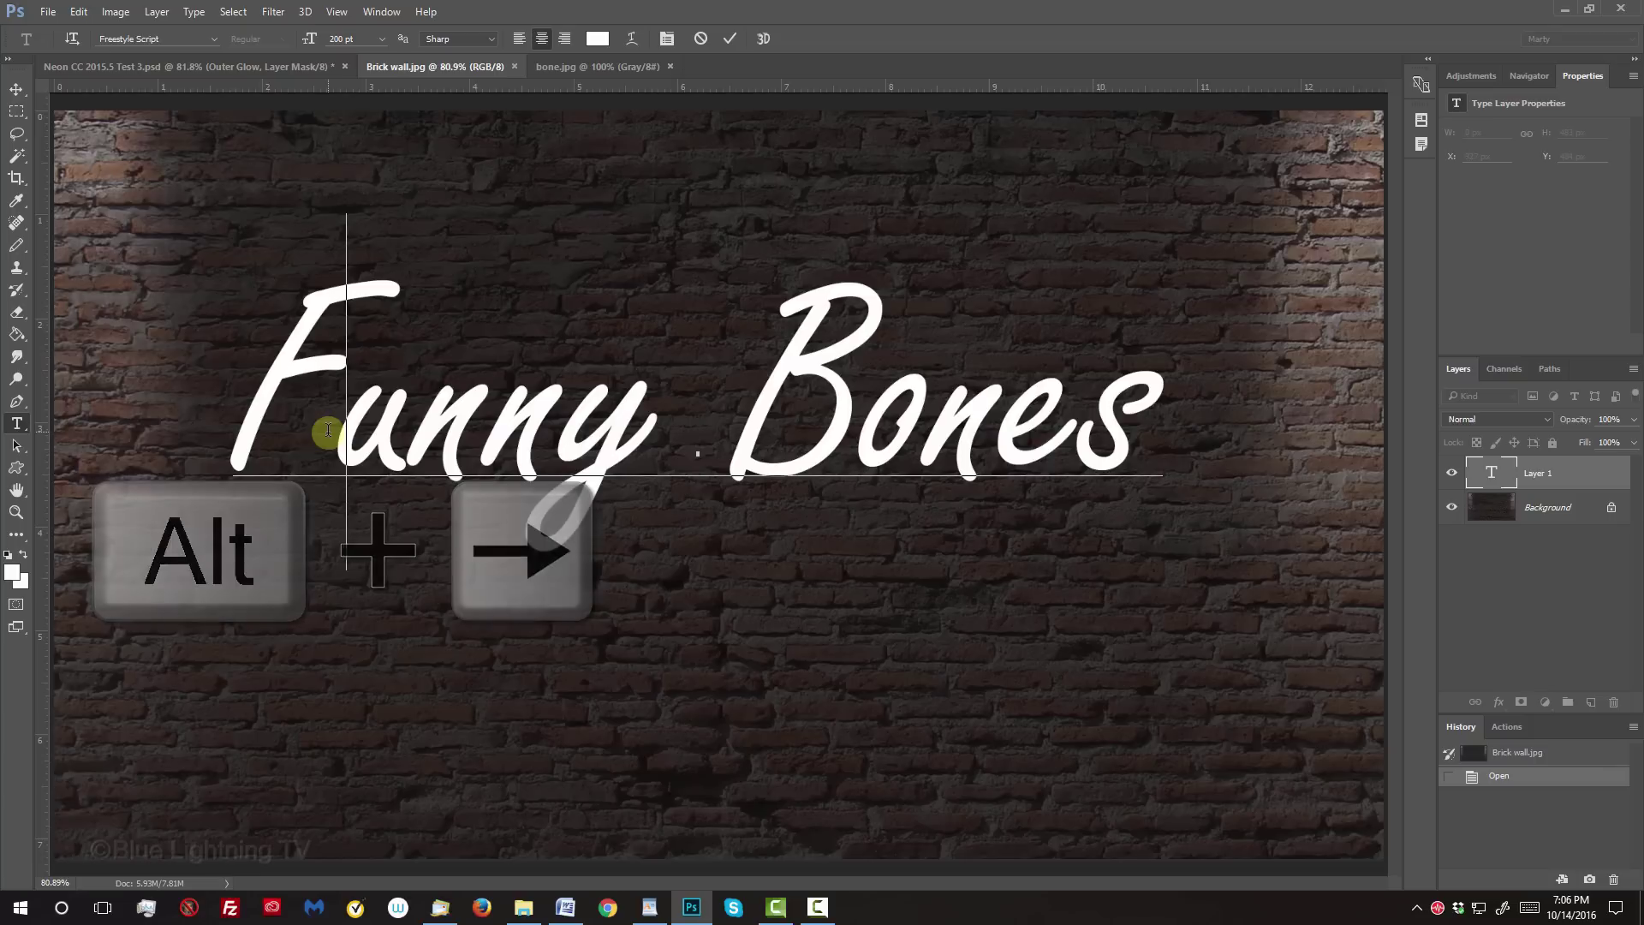
{"action": "key", "text": "alt+Left"}
{"action": "key", "text": "alt+Left"}
{"action": "key", "text": "alt+Left"}
{"action": "key", "text": "alt+Left"}
{"action": "key", "text": "alt+Left"}
{"action": "key", "text": "alt+Left"}
{"action": "left_click", "coordinate": [843, 436]}
{"action": "key", "text": "alt+Left"}
{"action": "key", "text": "alt+Left"}
{"action": "key", "text": "alt+Left"}
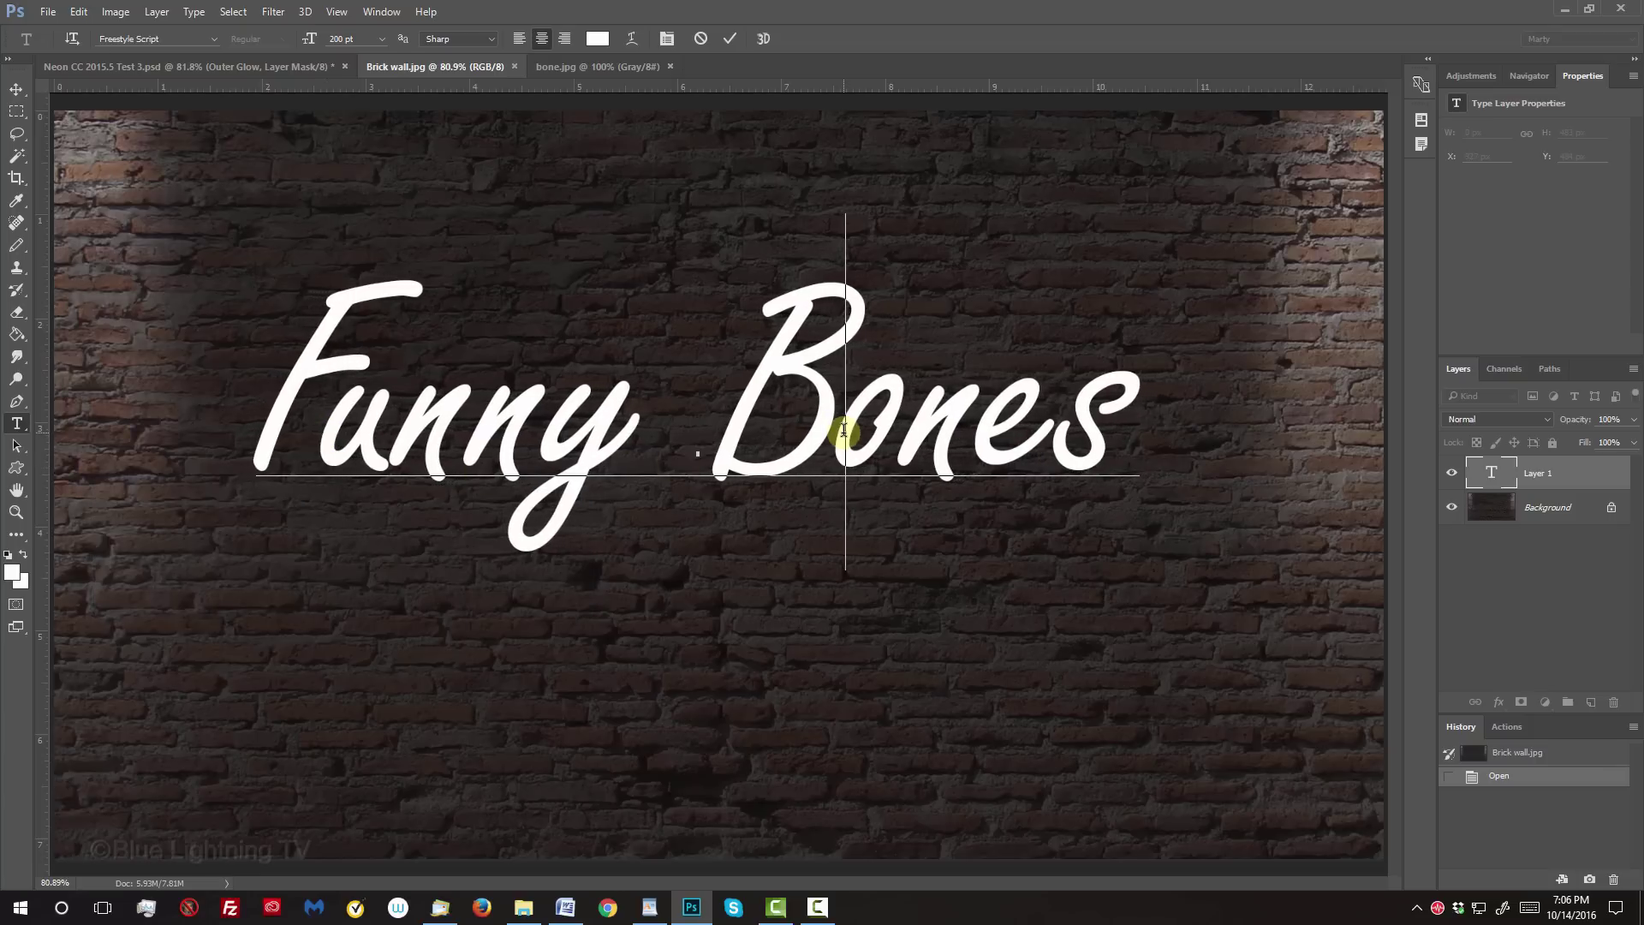
{"action": "left_click", "coordinate": [1055, 403]}
{"action": "key", "text": "alt+Left"}
{"action": "key", "text": "alt+Left"}
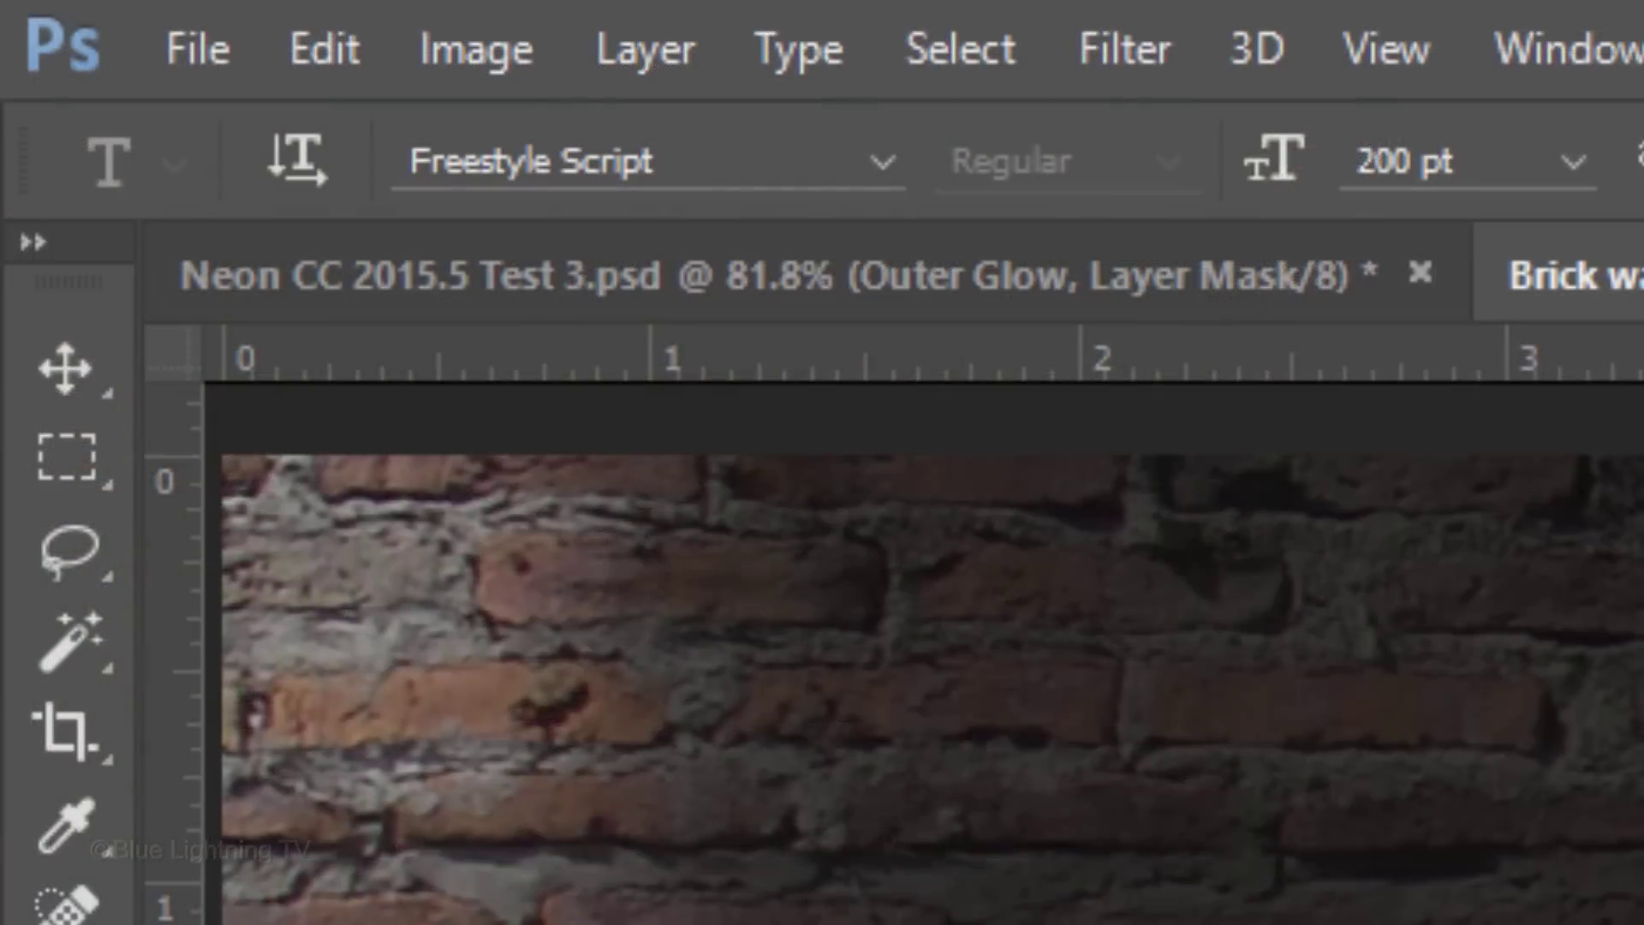
Move the text slightly lower on the wall and rotate it about 10 degrees counterclockwise.
{"action": "left_click", "coordinate": [17, 91]}
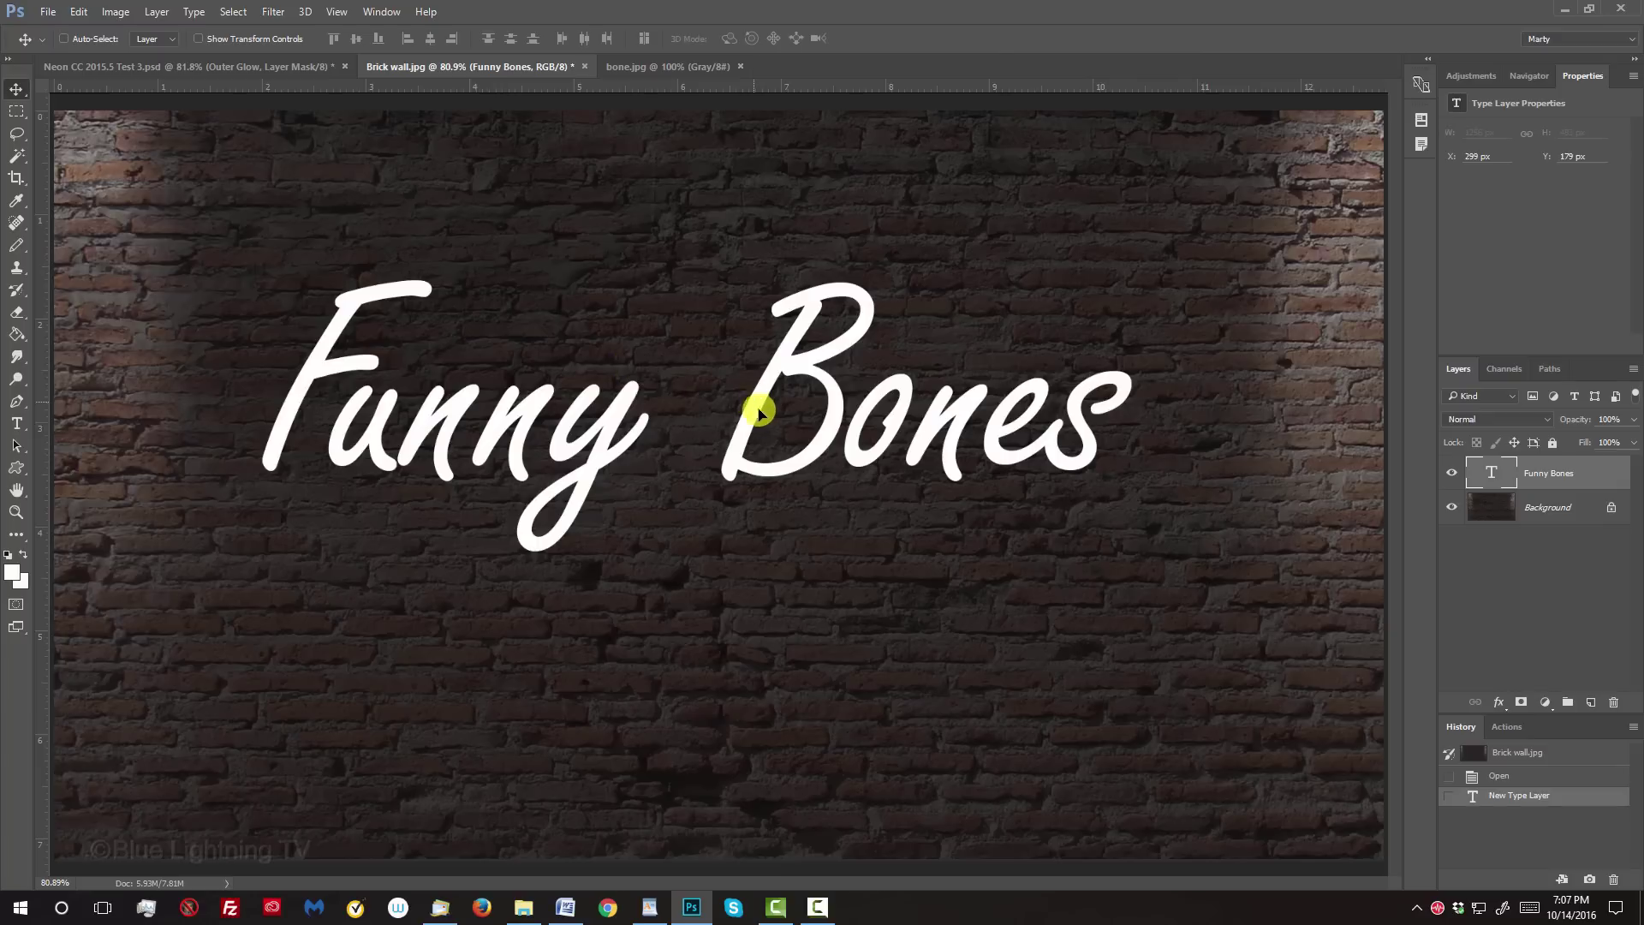
{"action": "left_click_drag", "start_coordinate": [759, 413], "coordinate": [773, 467]}
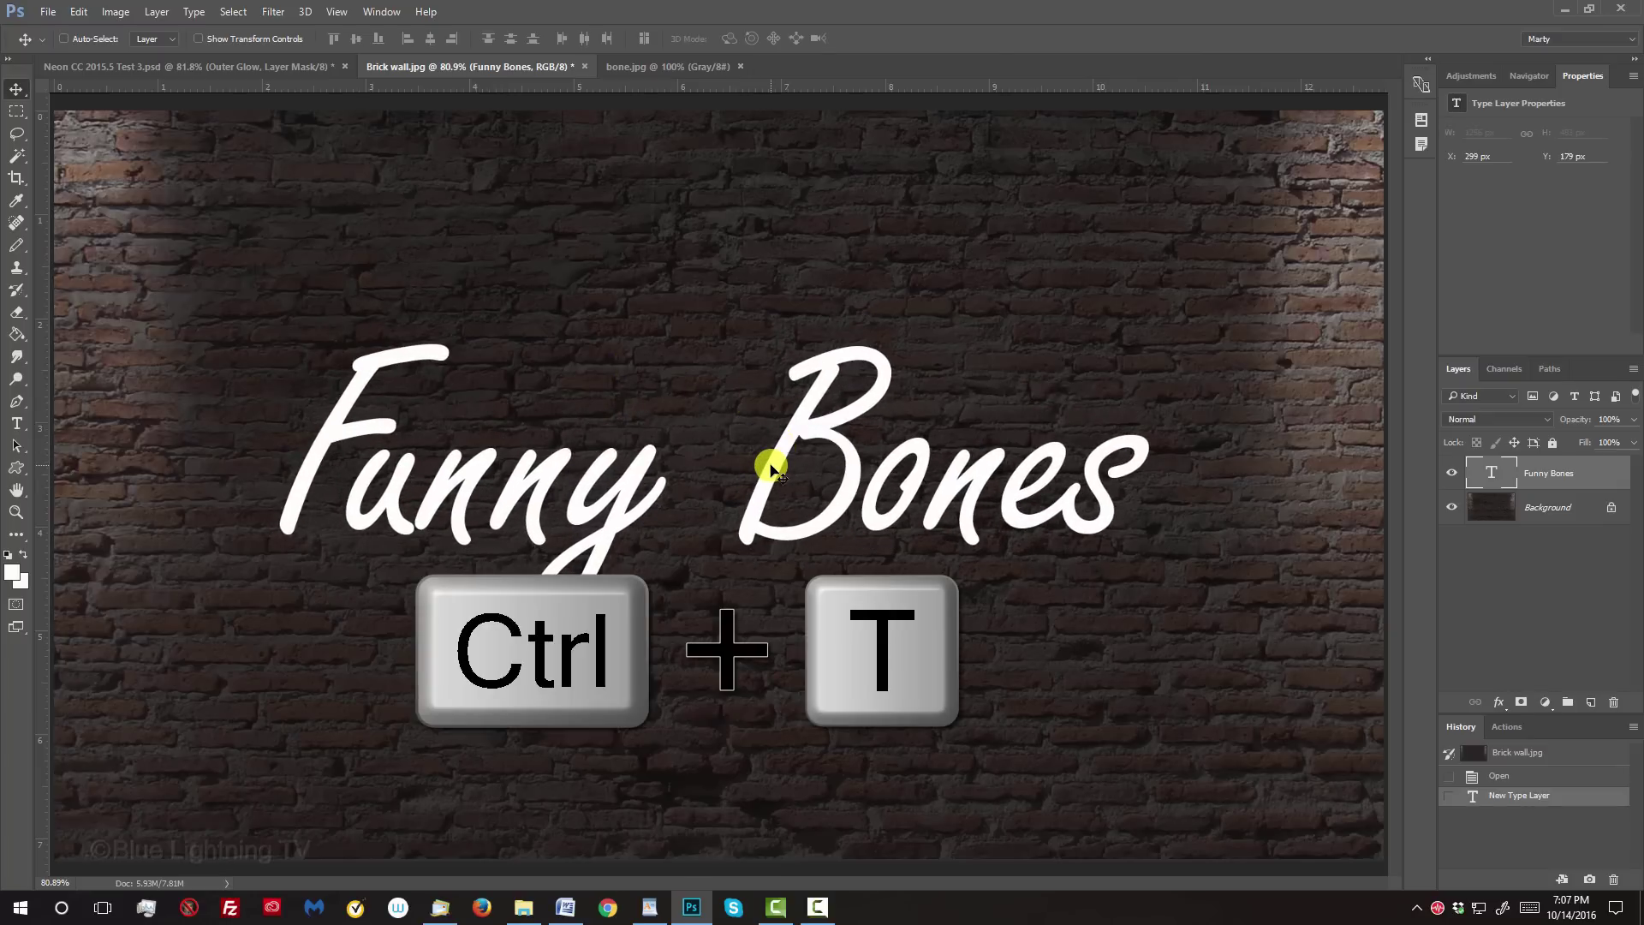
{"action": "key", "text": "ctrl+t"}
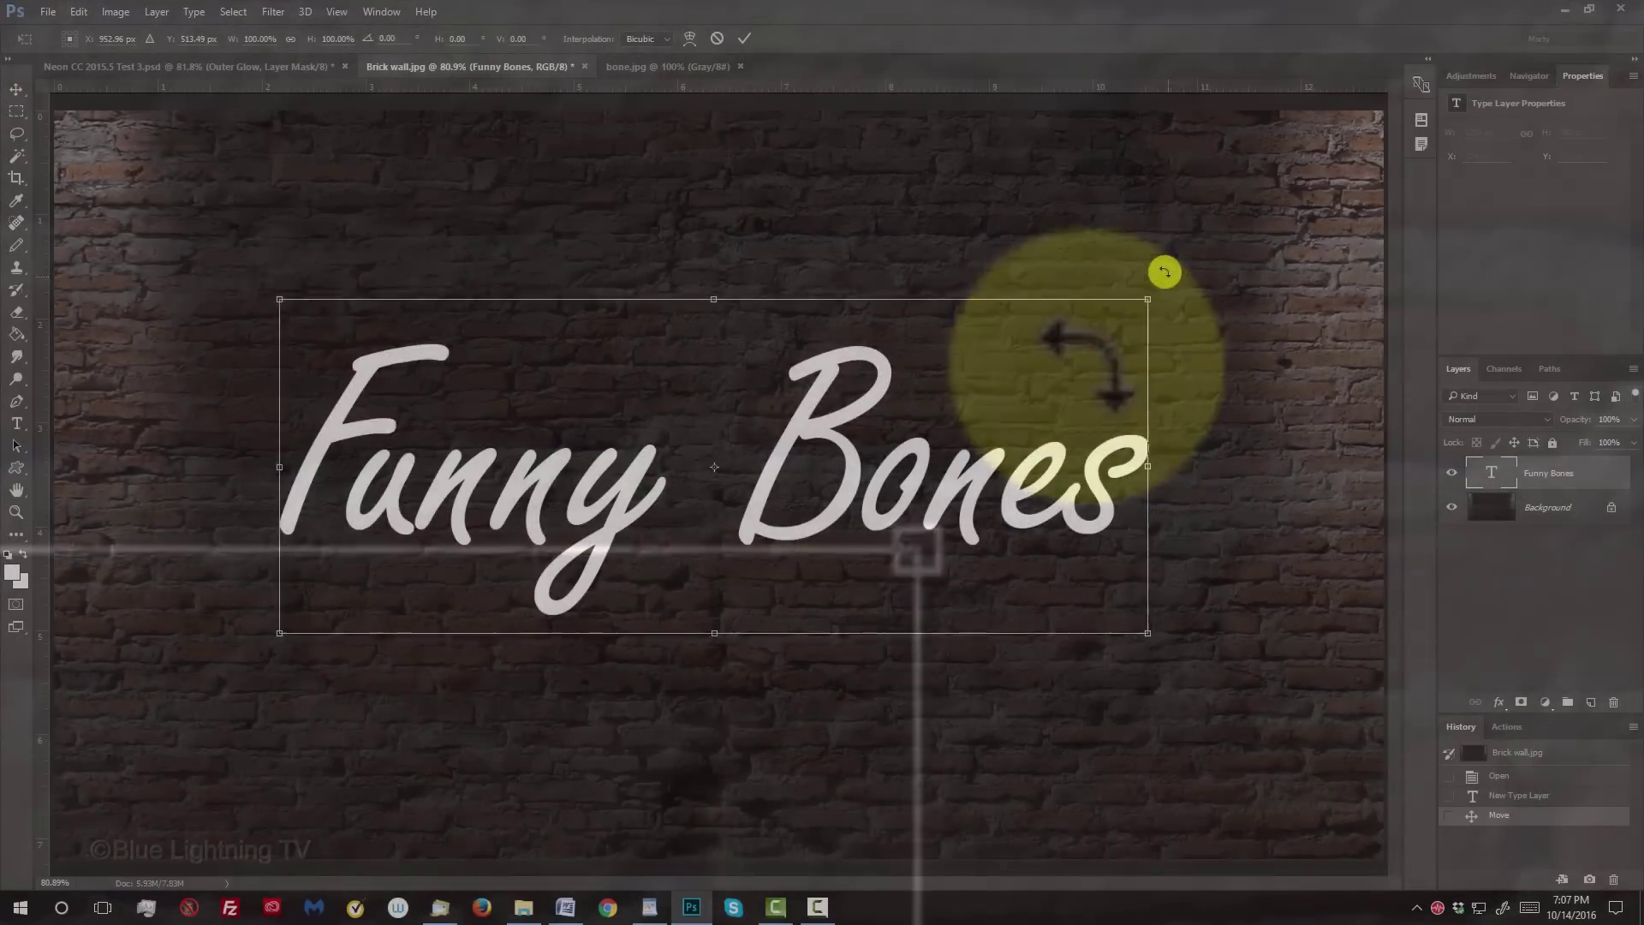
{"action": "left_click_drag", "start_coordinate": [1086, 364], "coordinate": [771, 0]}
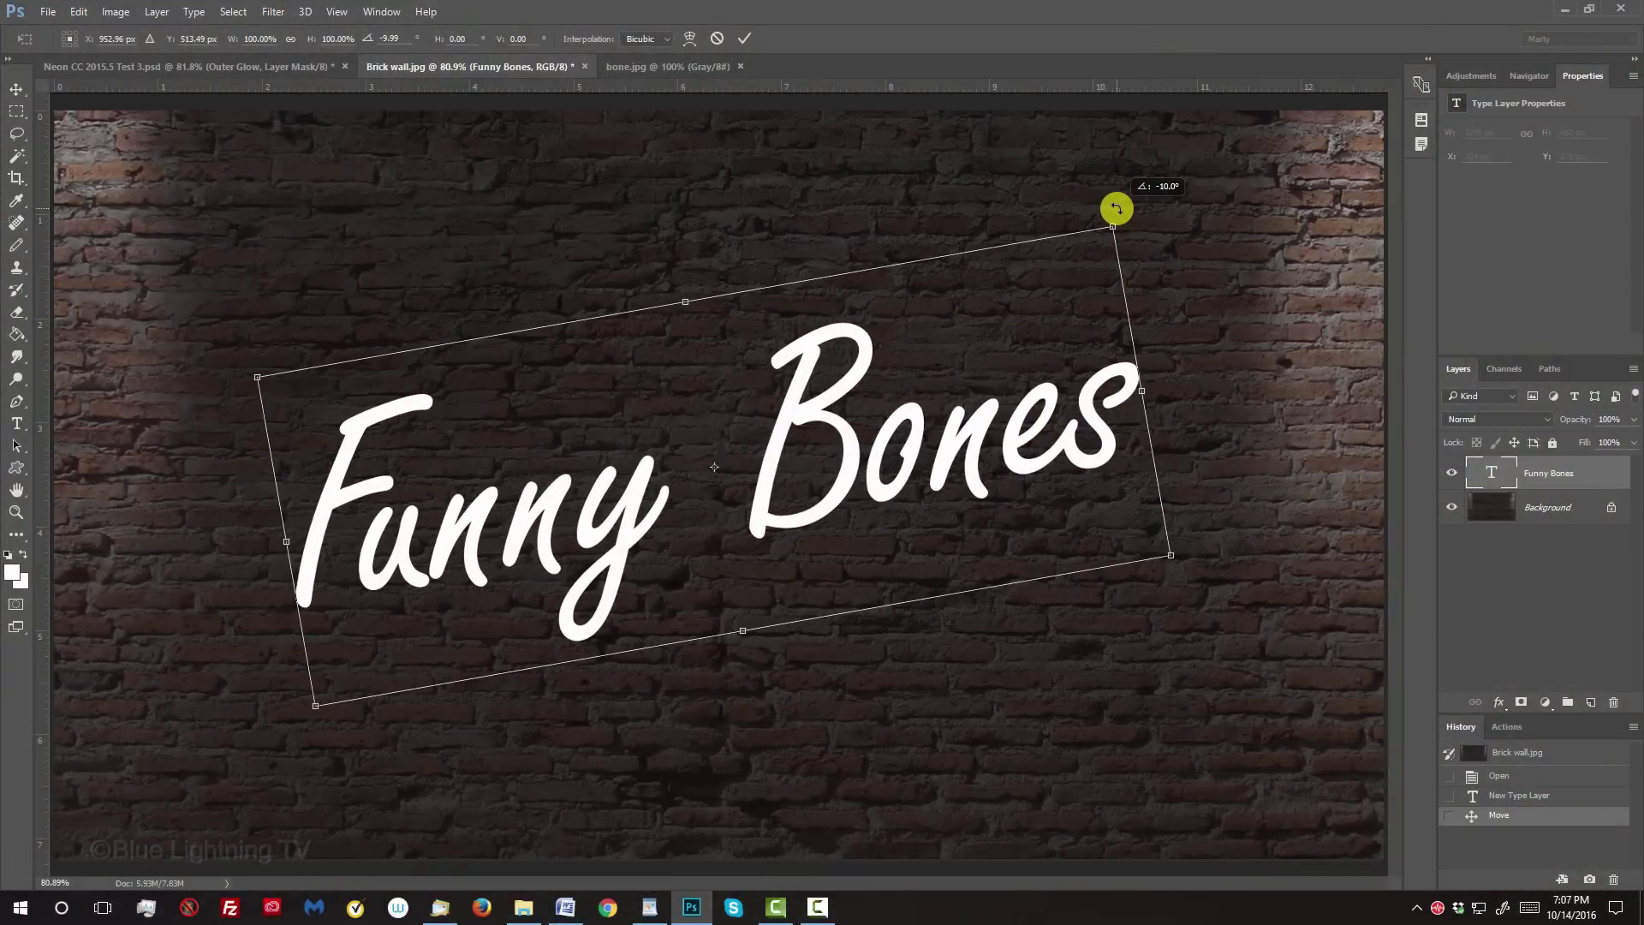
{"action": "key", "text": "Return"}
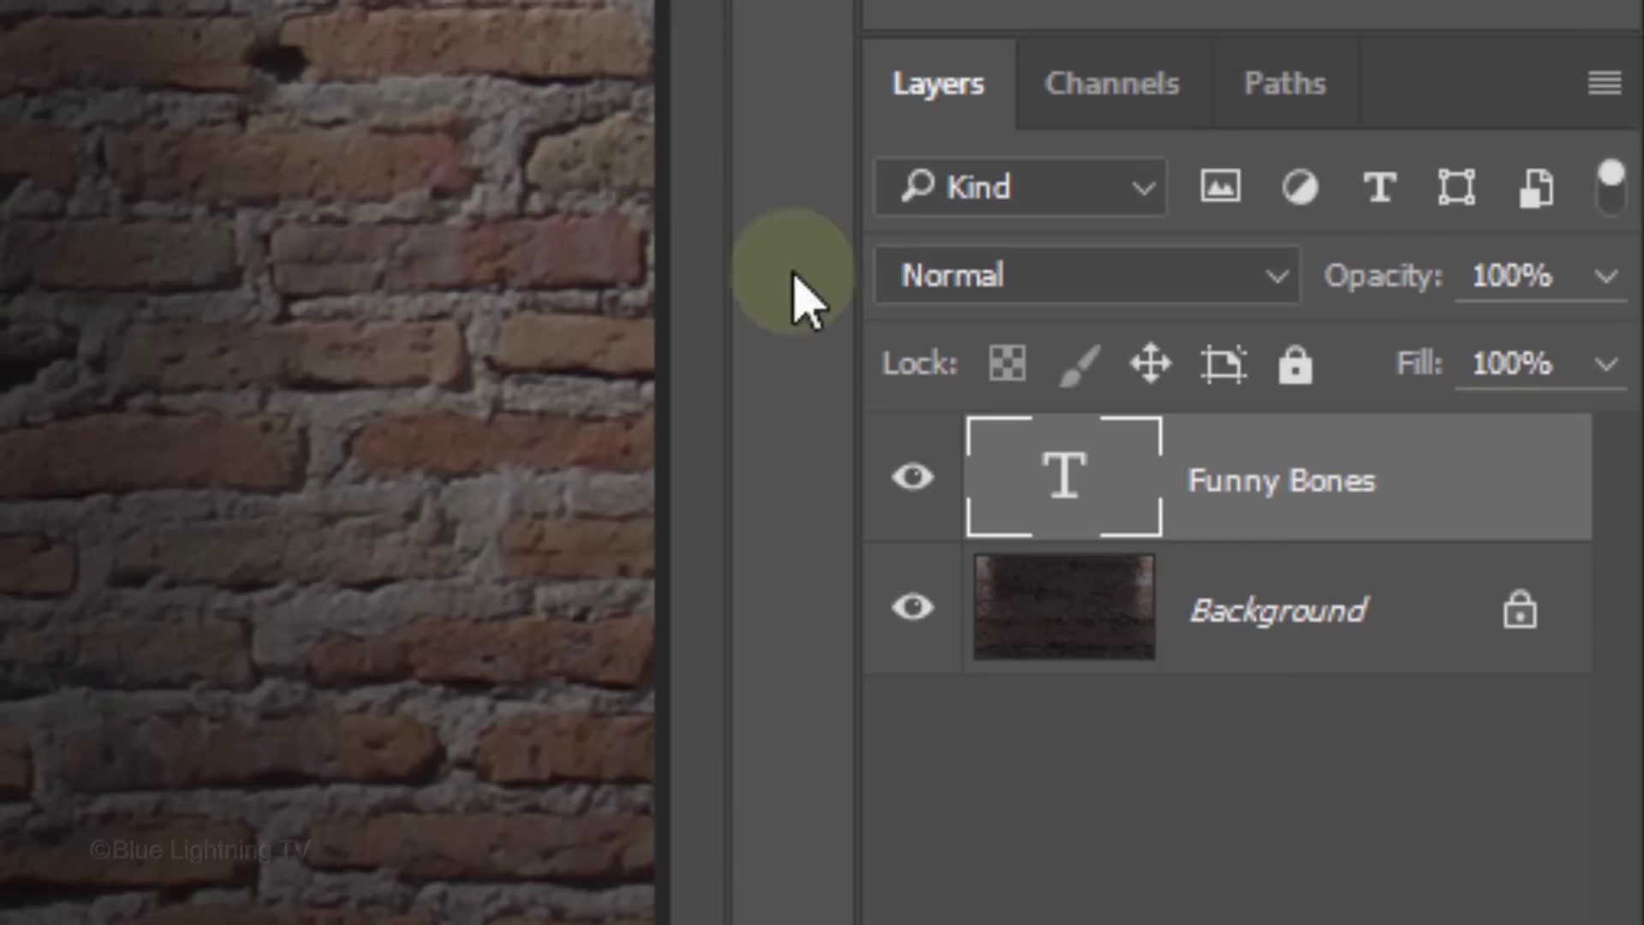
Load the Funny Bones layer's outline as a selection and save it as a new channel named "text".
{"action": "left_click", "coordinate": [1053, 471], "text": "ctrl"}
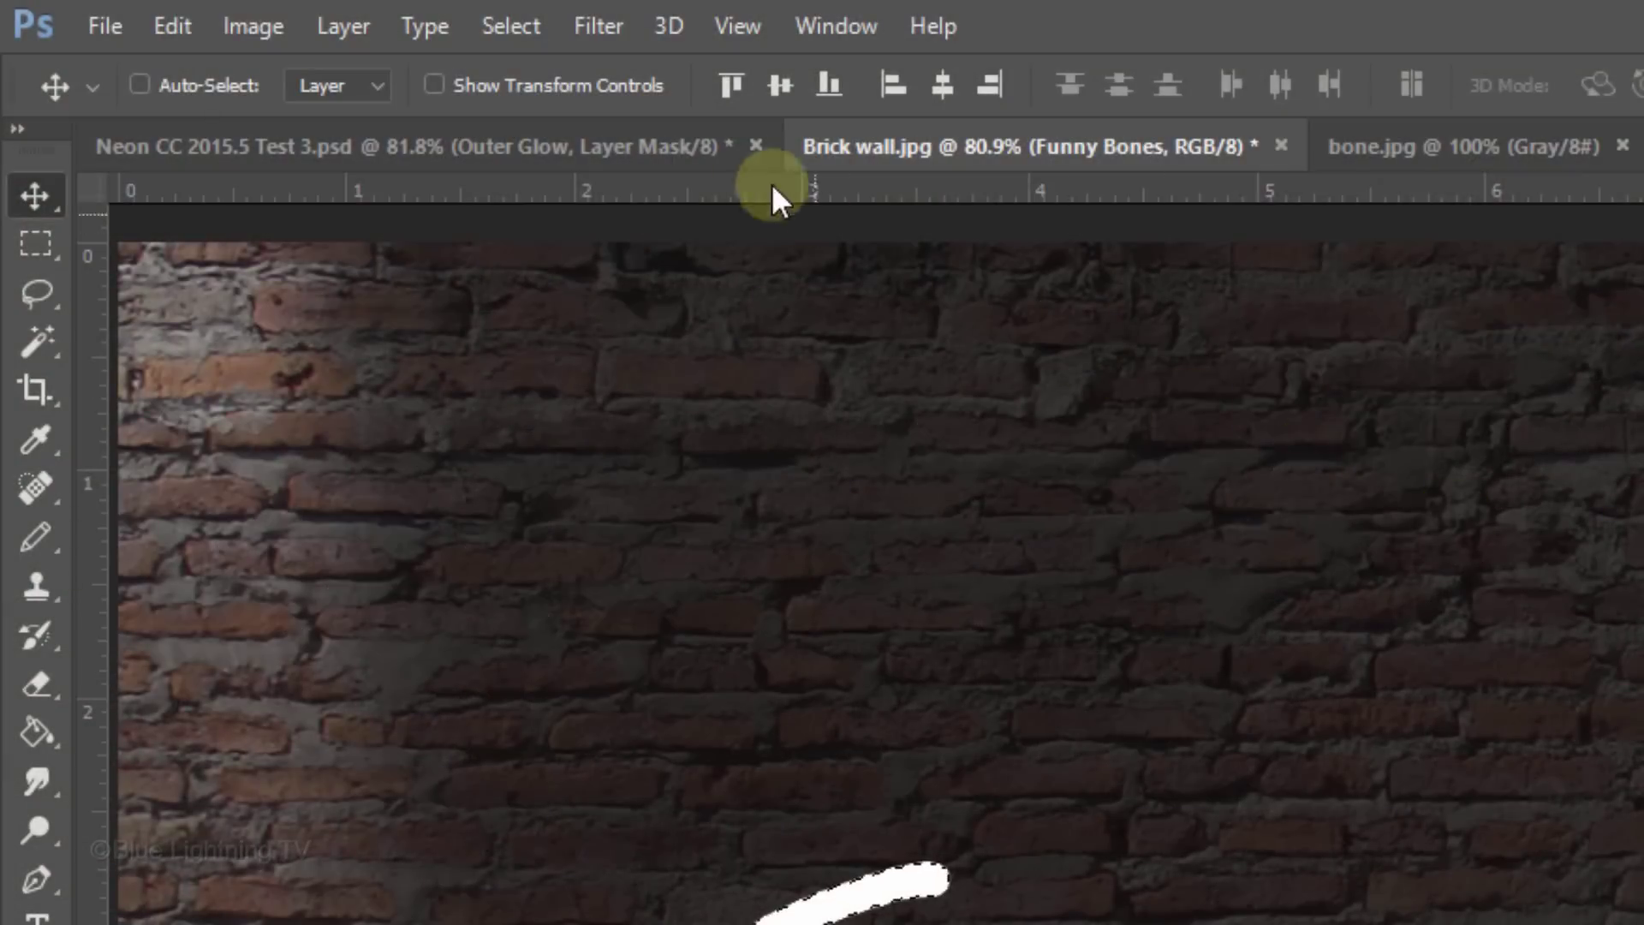
{"action": "left_click", "coordinate": [493, 15]}
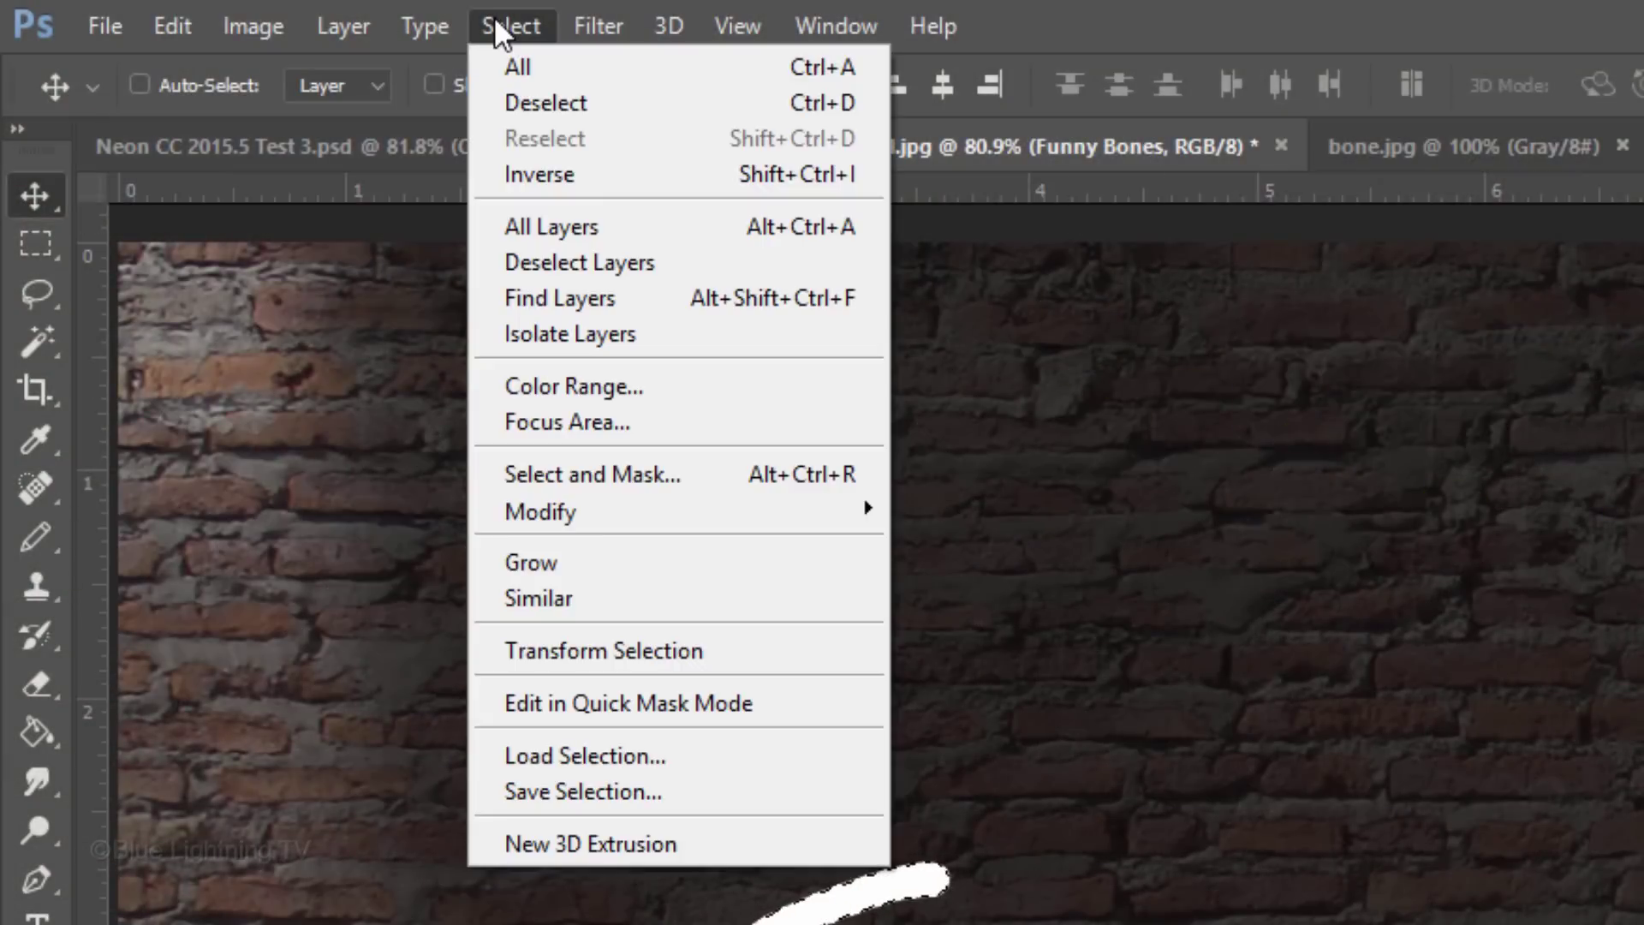
{"action": "left_click", "coordinate": [501, 791]}
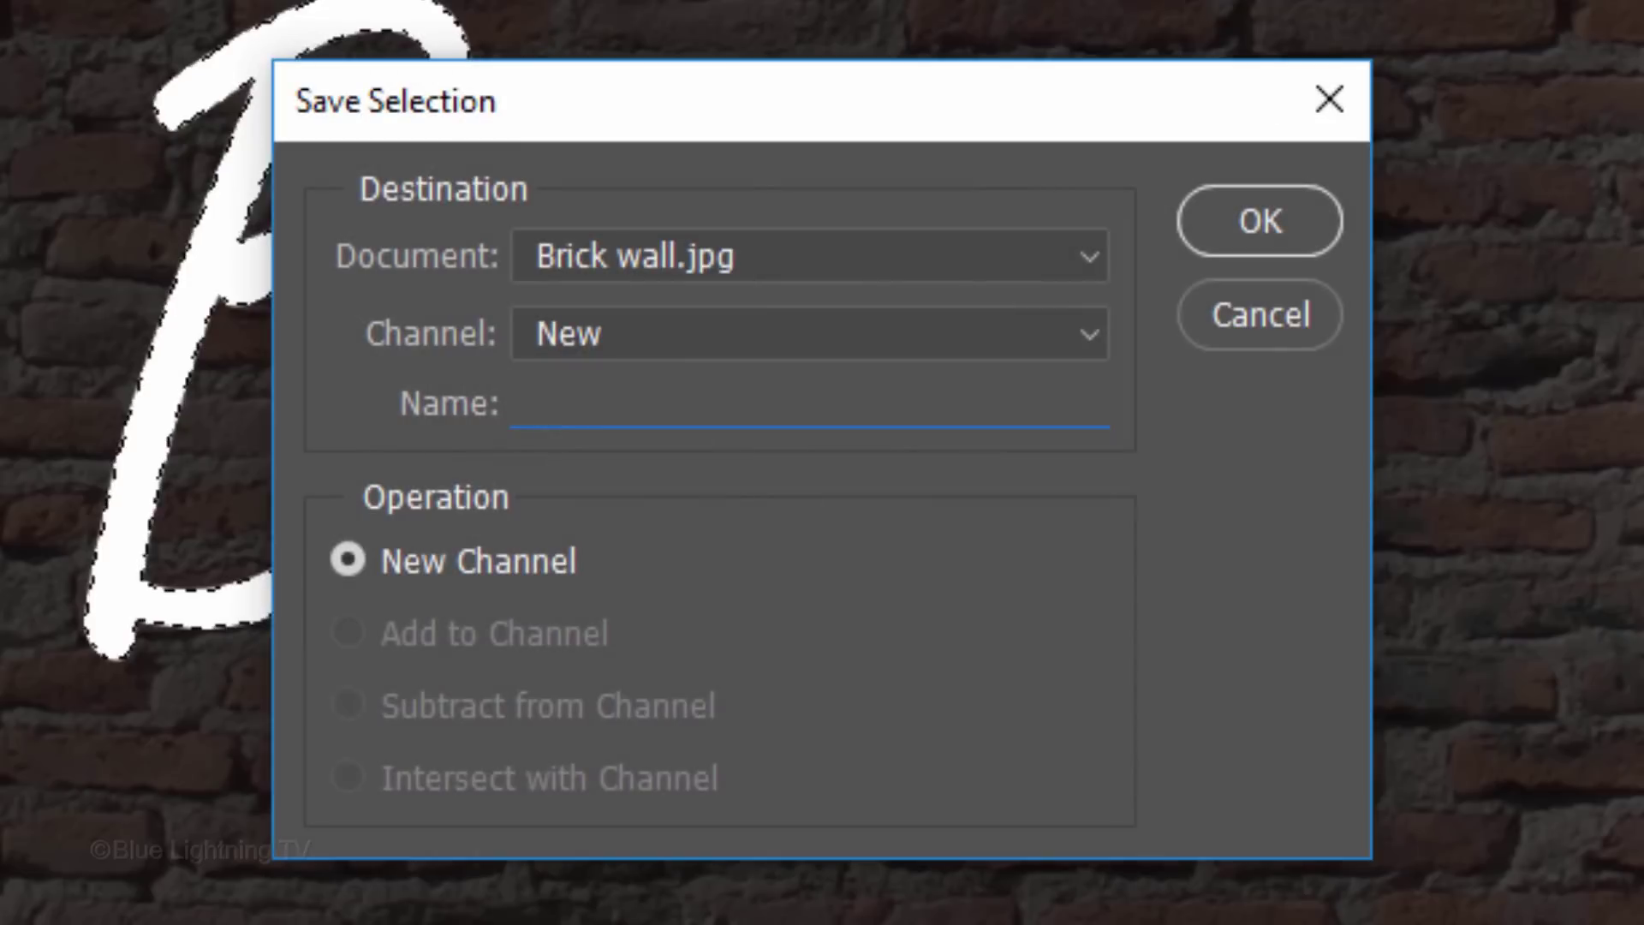
{"action": "type", "text": "text"}
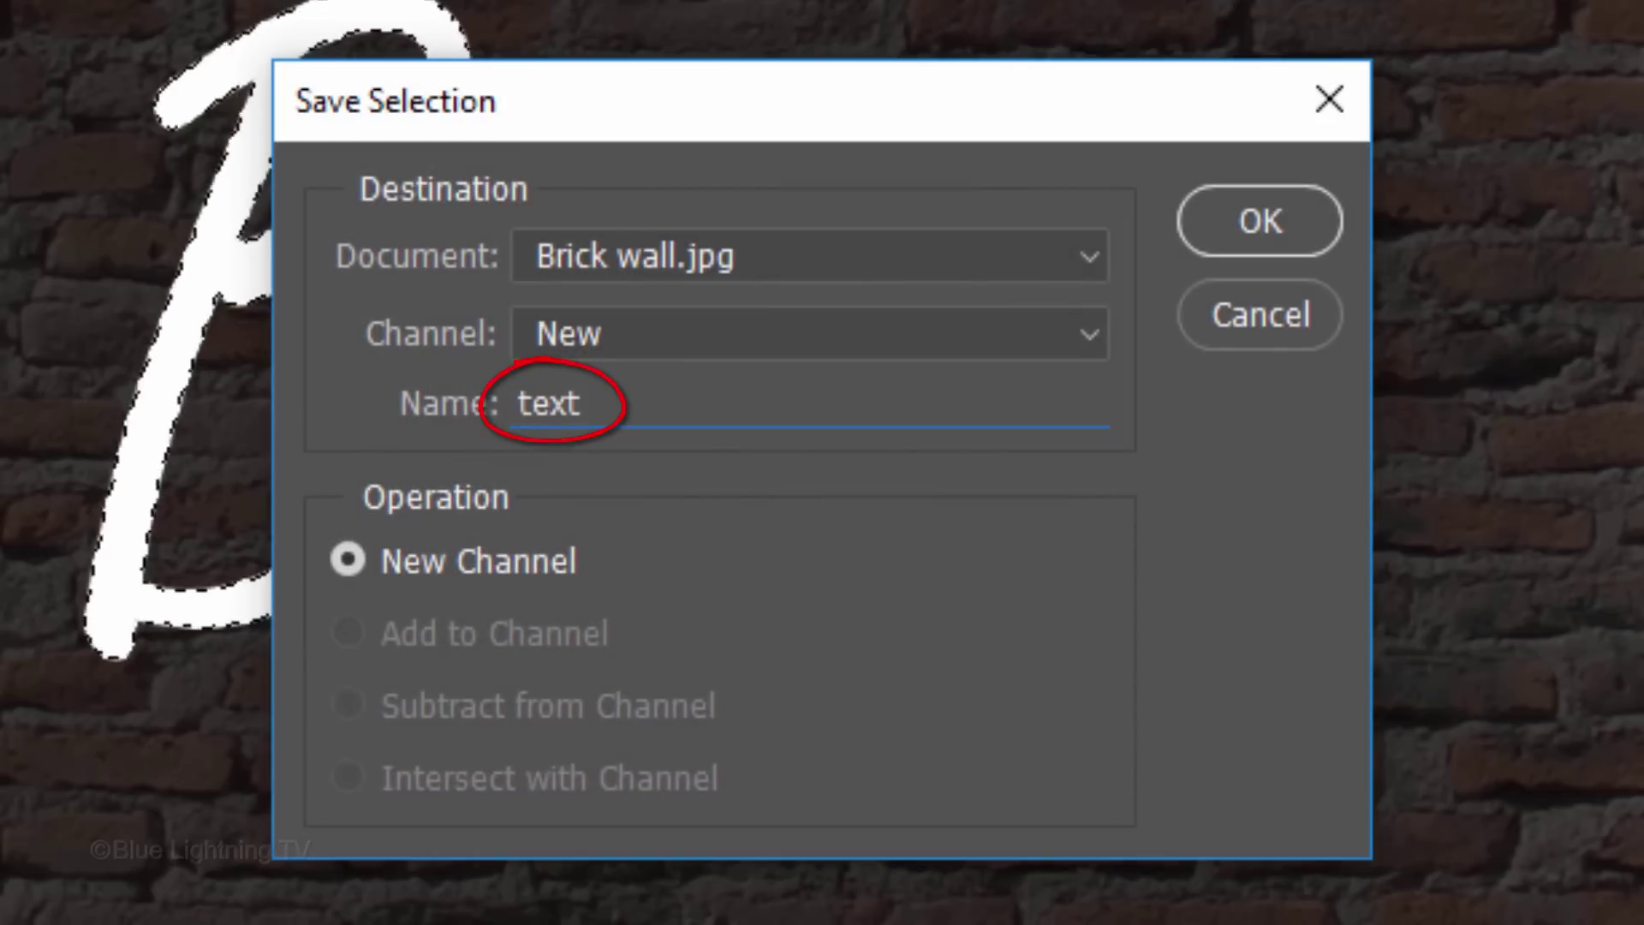
{"action": "key", "text": "Return"}
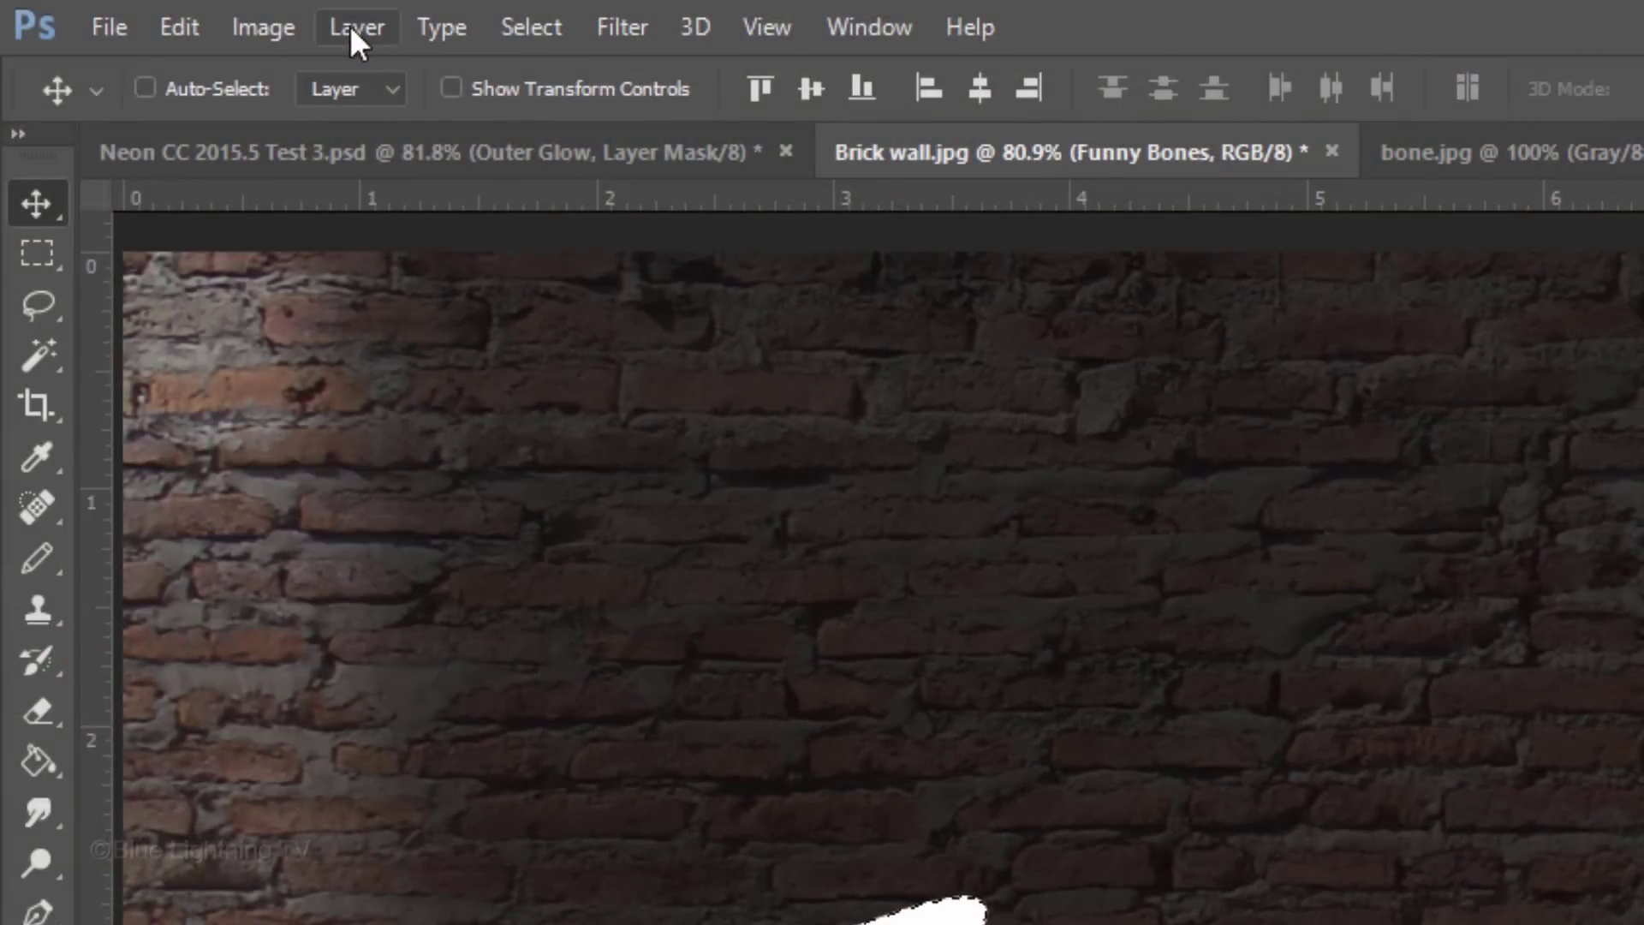
Rasterize the Funny Bones type layer.
{"action": "left_click", "coordinate": [354, 26]}
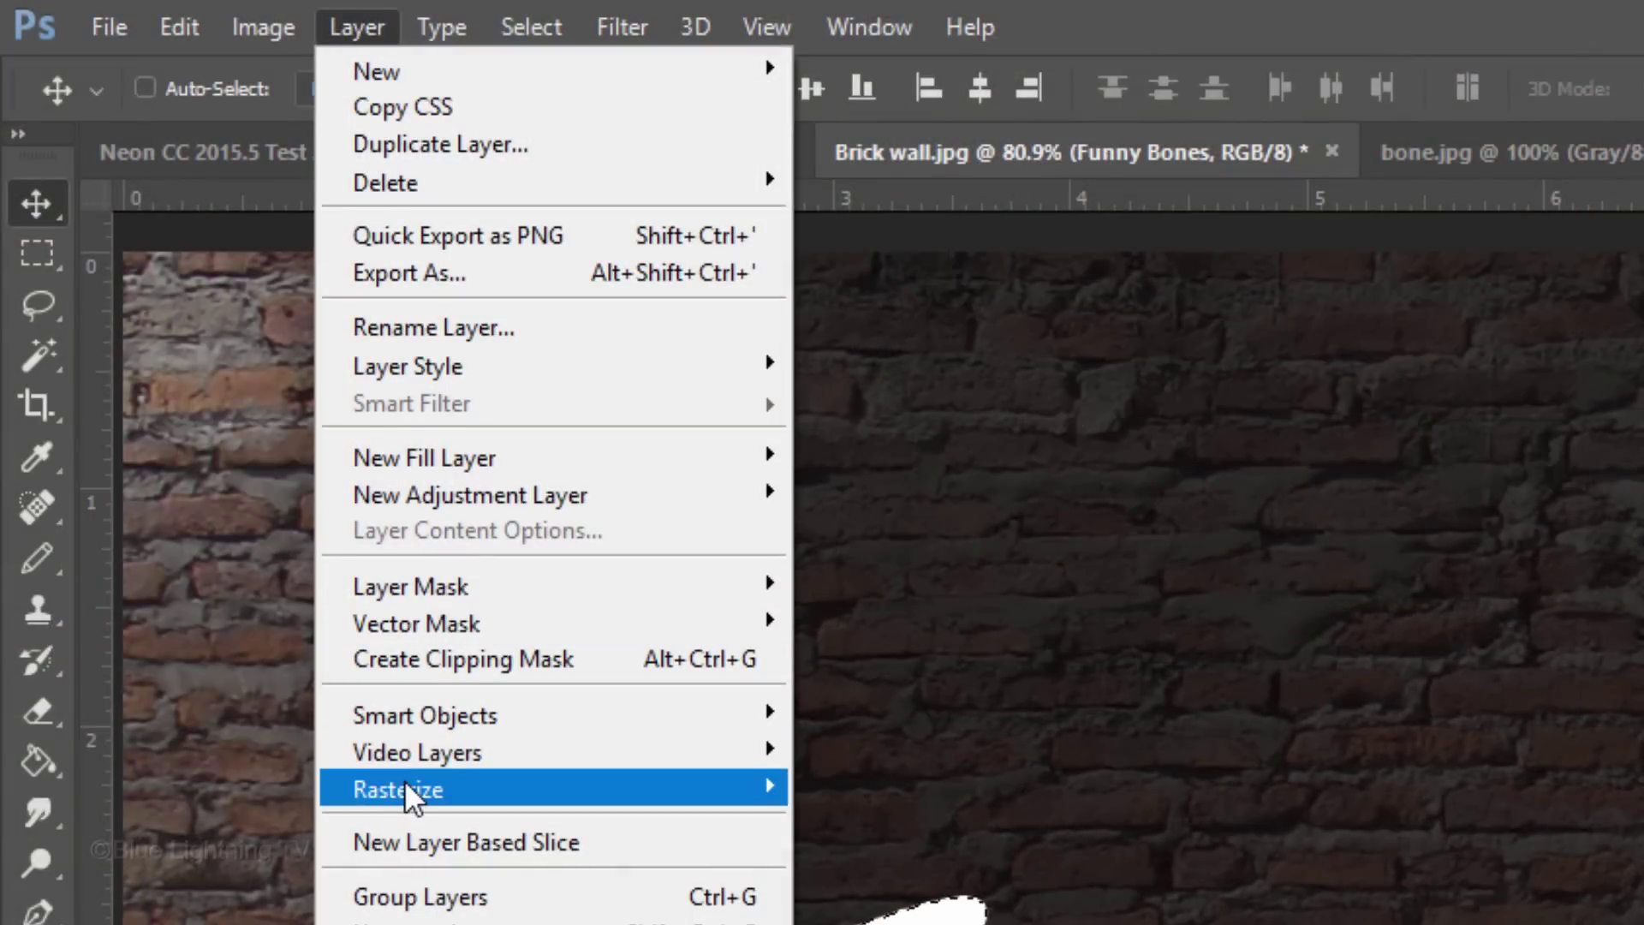
{"action": "mouse_move", "coordinate": [406, 785]}
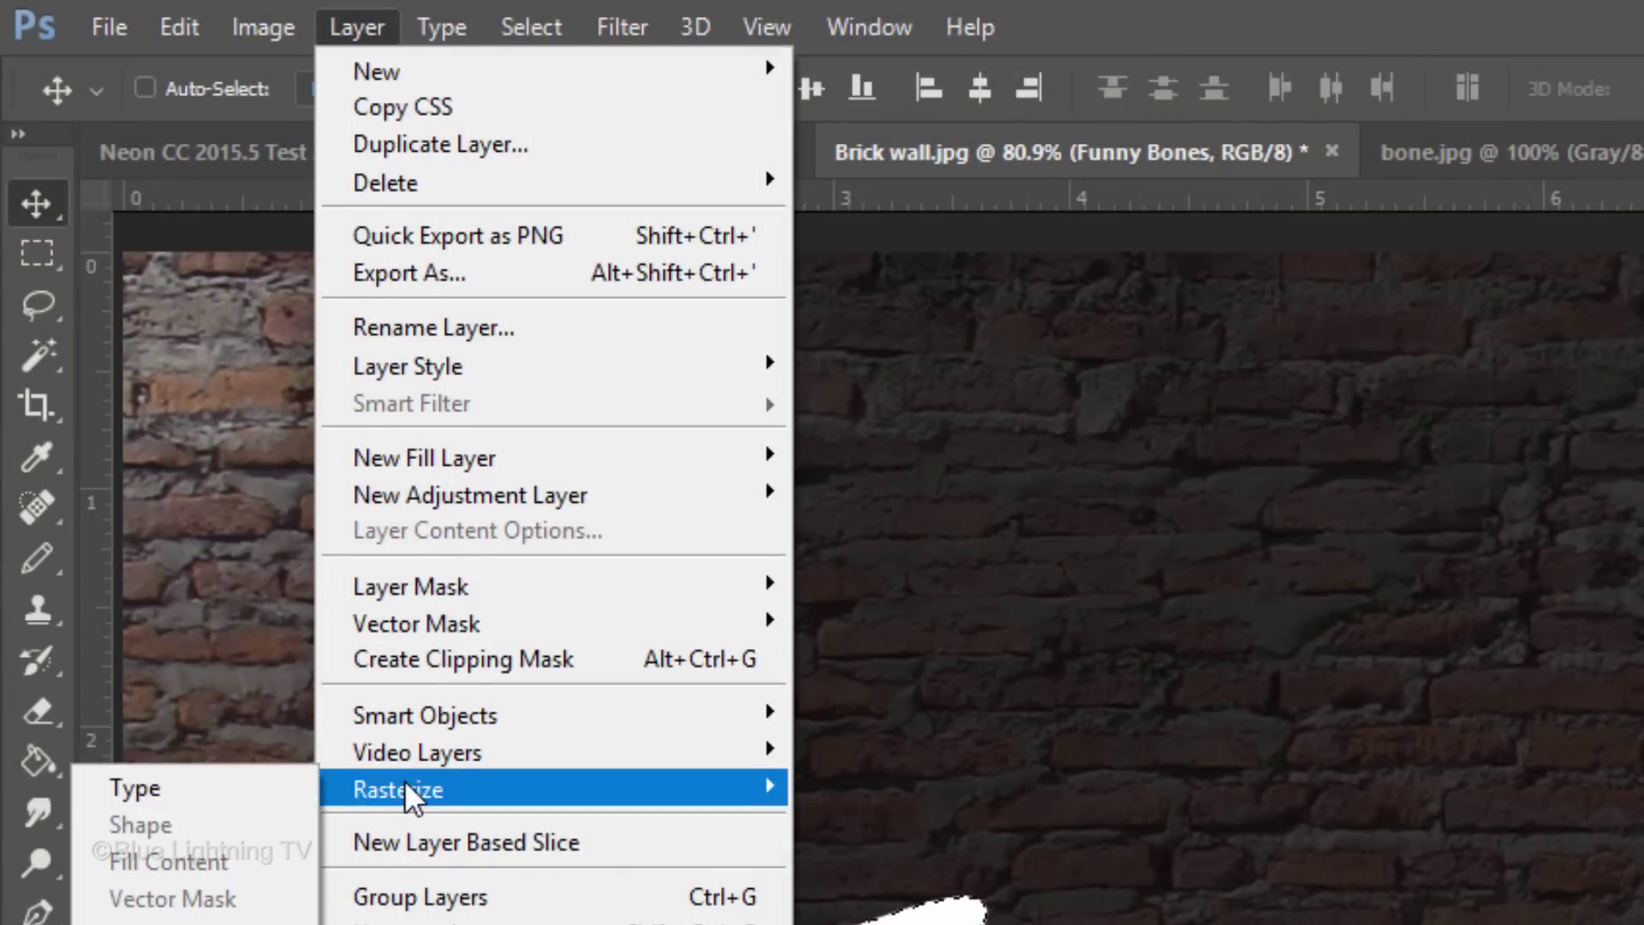
{"action": "left_click", "coordinate": [250, 791]}
Hollow out the letters by contracting the selection 4 pixels and deleting its contents, then deselect.
{"action": "left_click", "coordinate": [540, 26]}
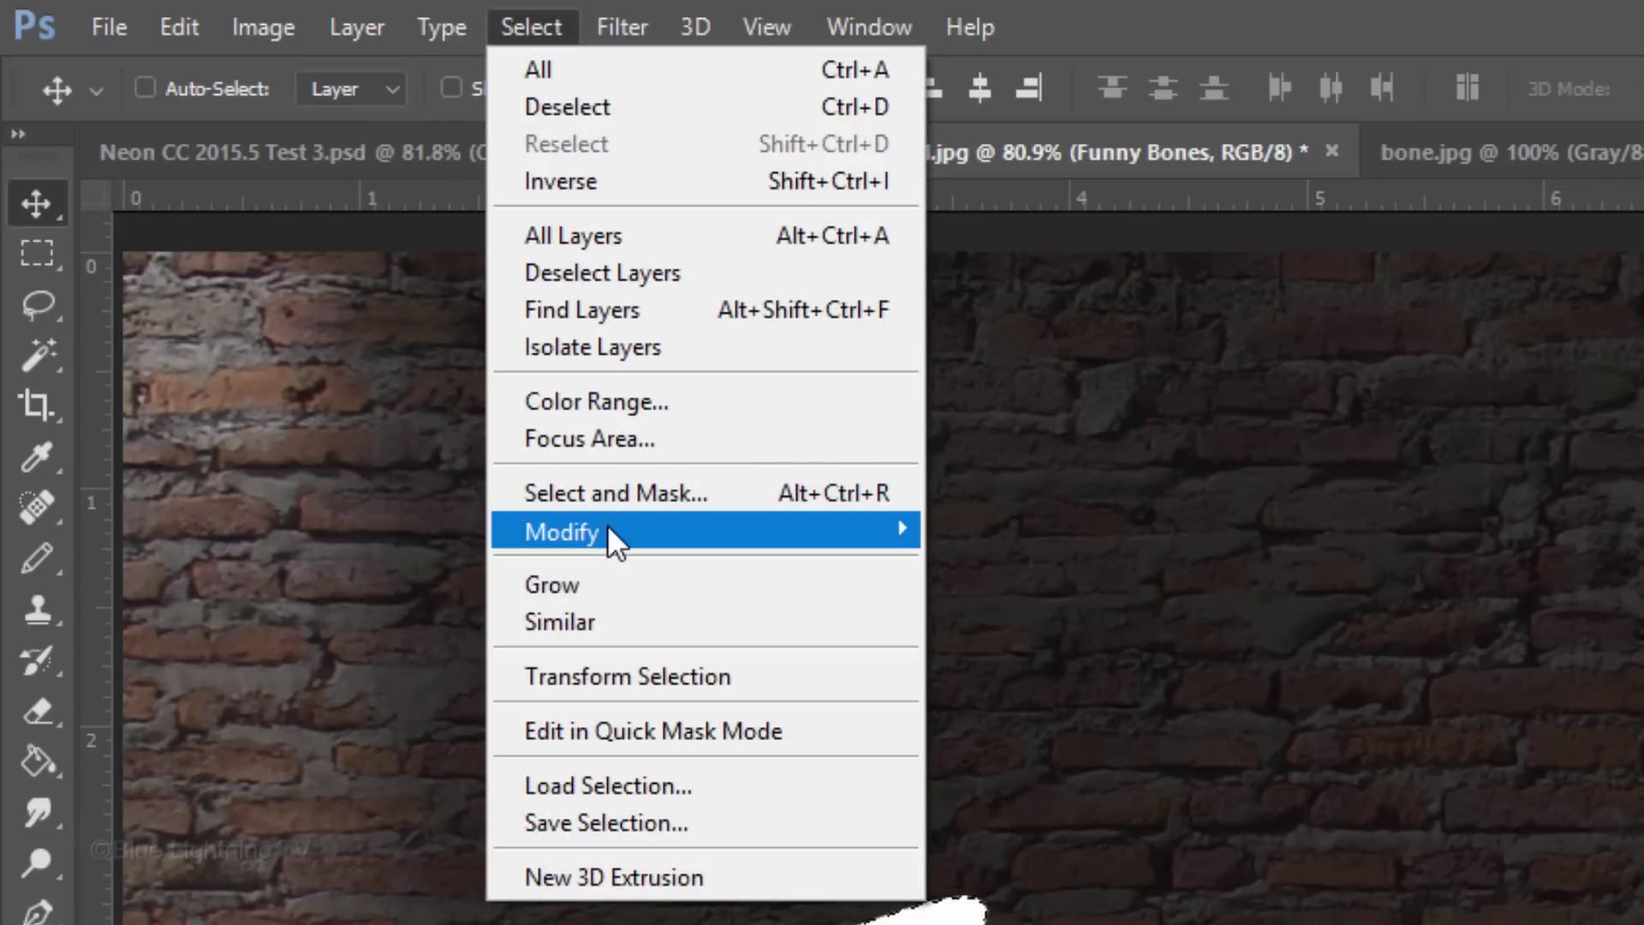
{"action": "mouse_move", "coordinate": [608, 524]}
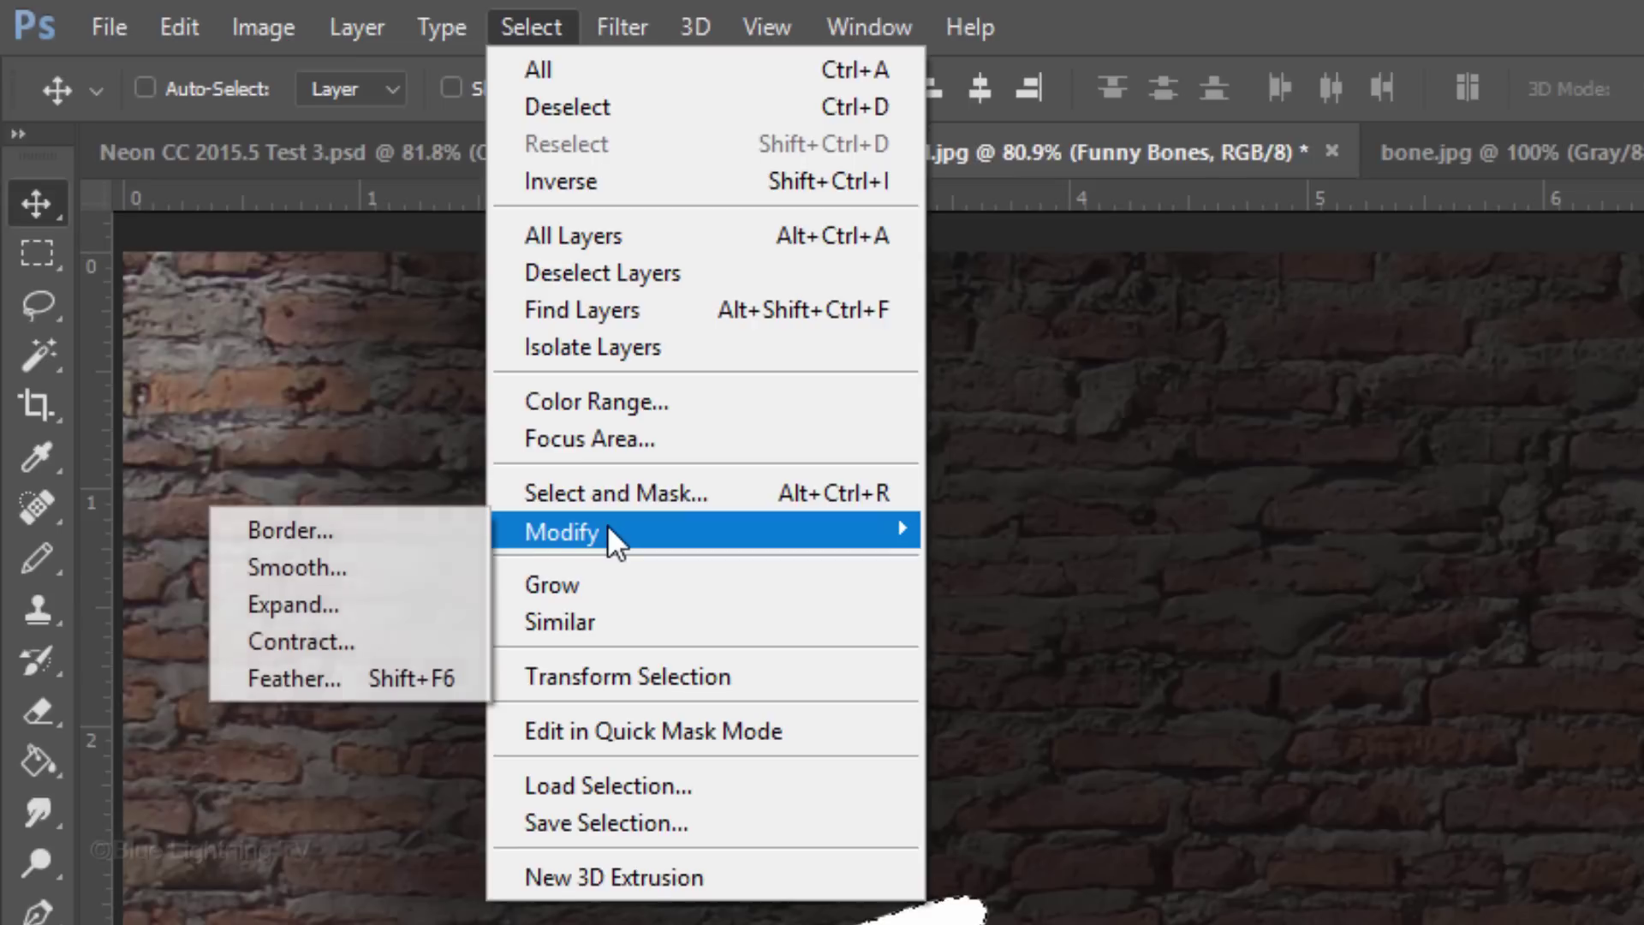
{"action": "left_click", "coordinate": [406, 644]}
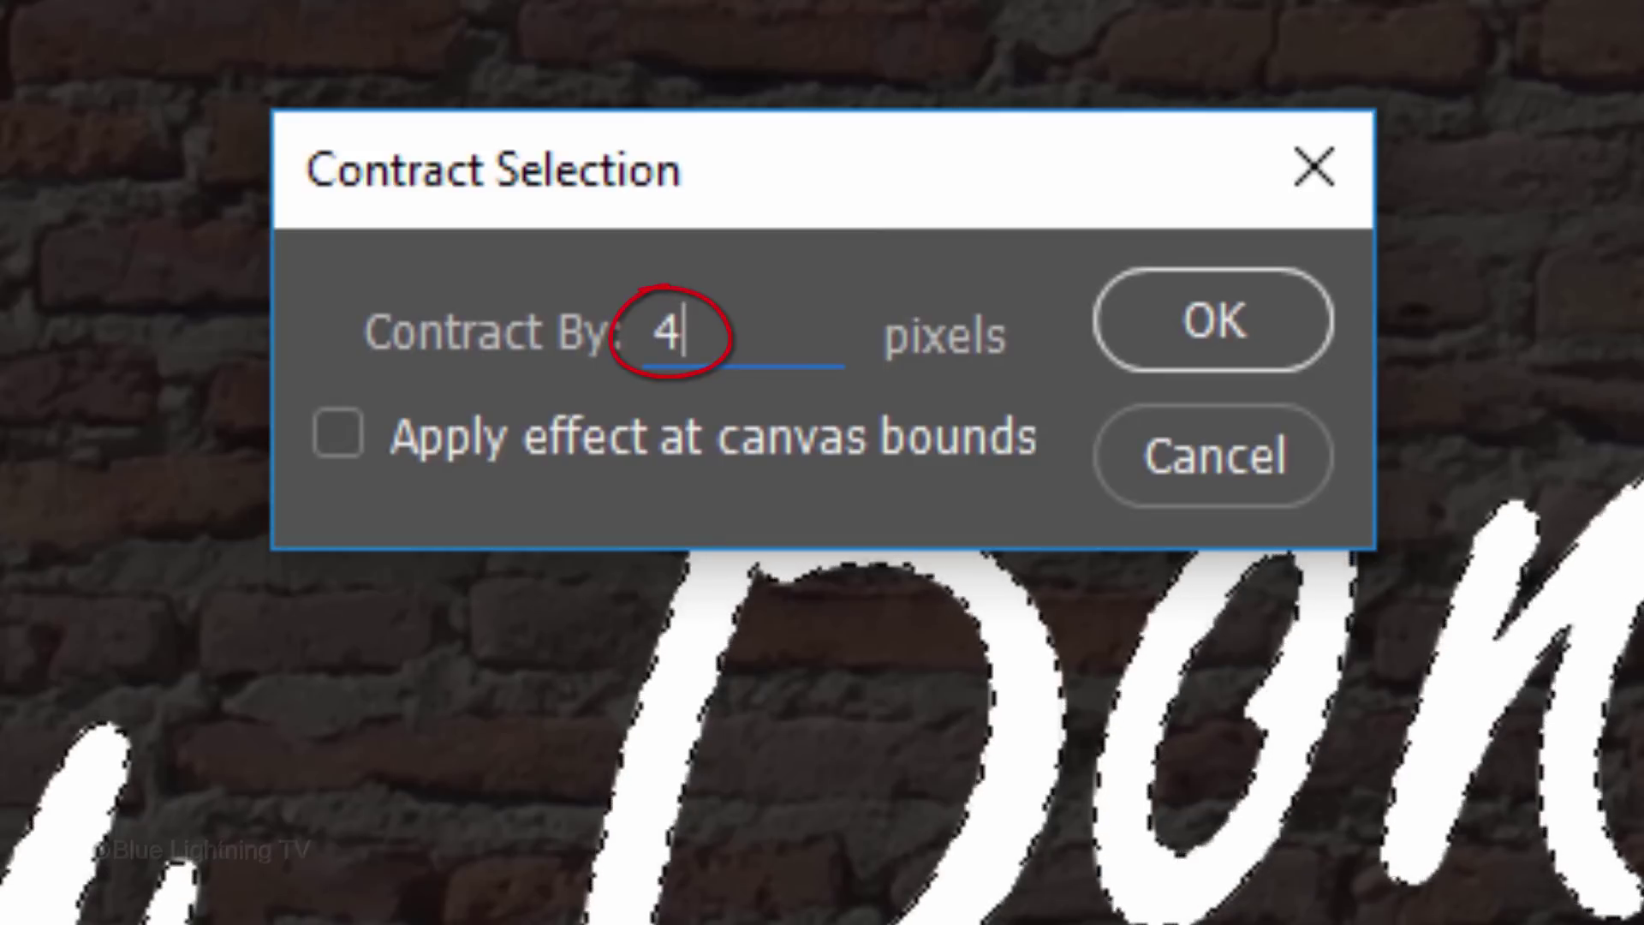
{"action": "key", "text": "Return"}
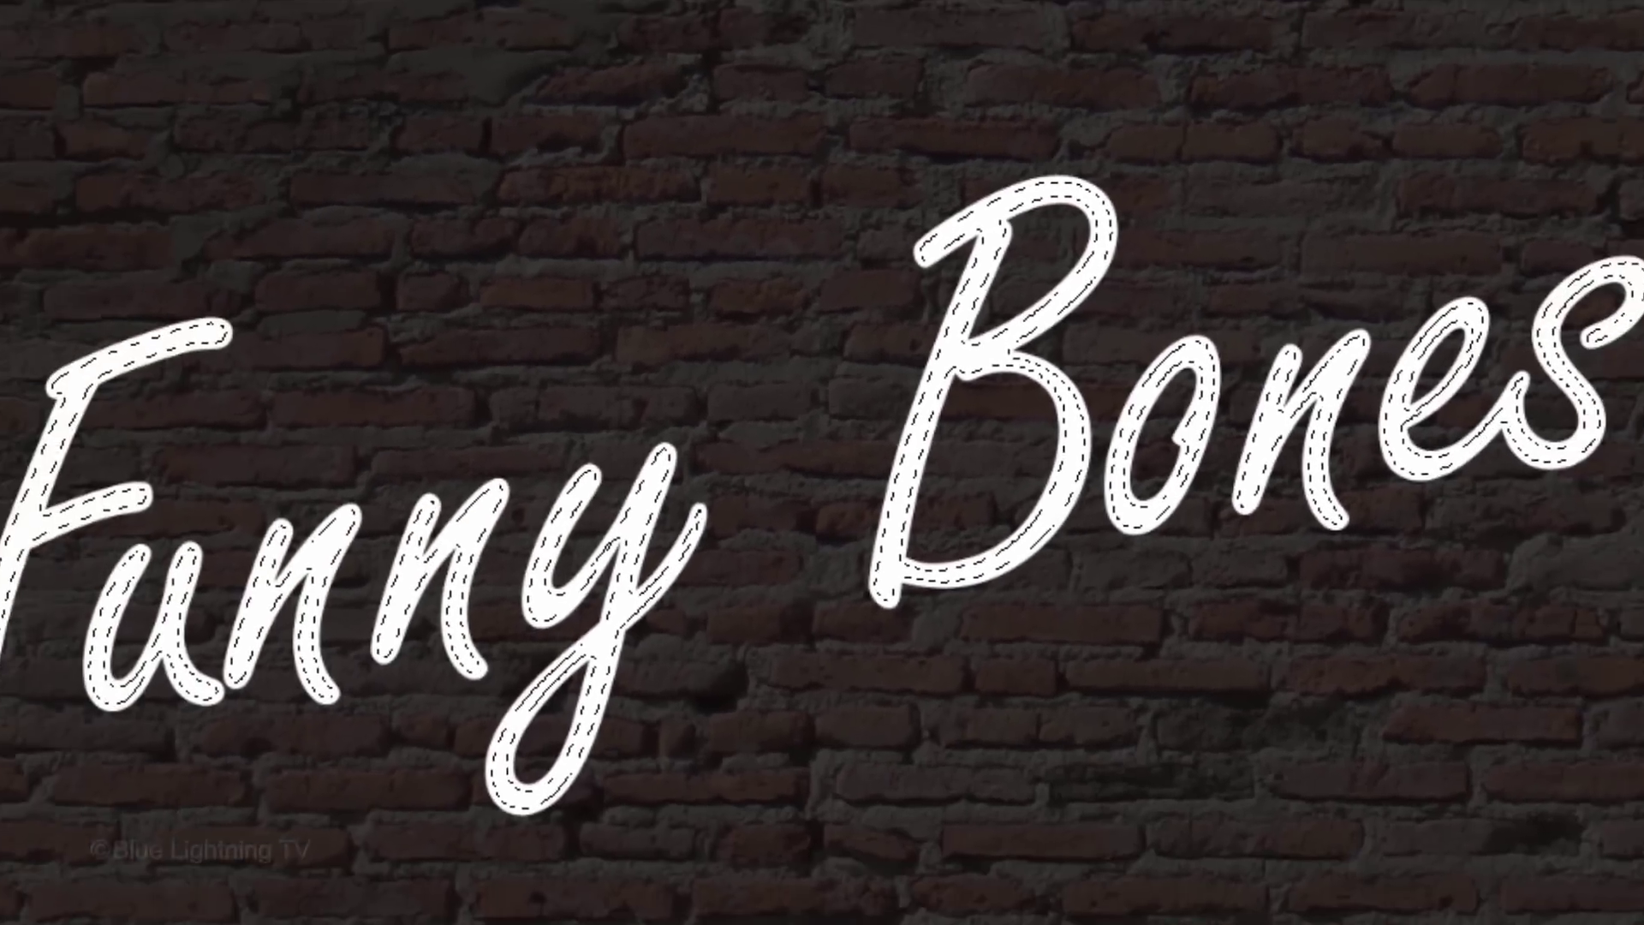
{"action": "key", "text": "Delete"}
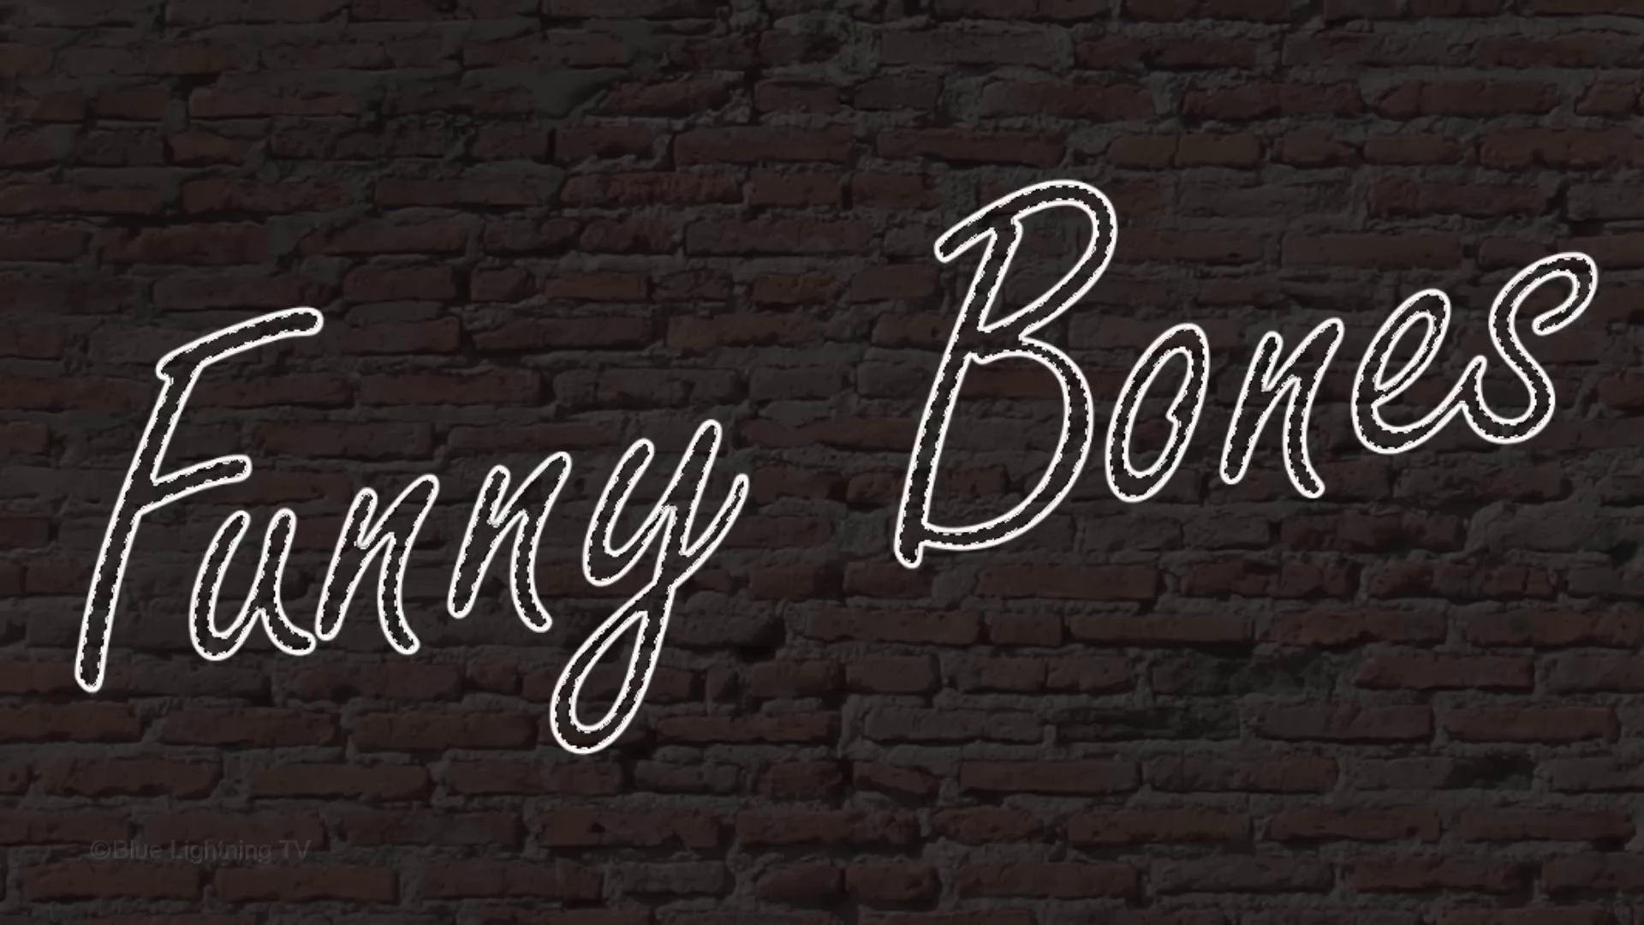
{"action": "key", "text": "ctrl+d"}
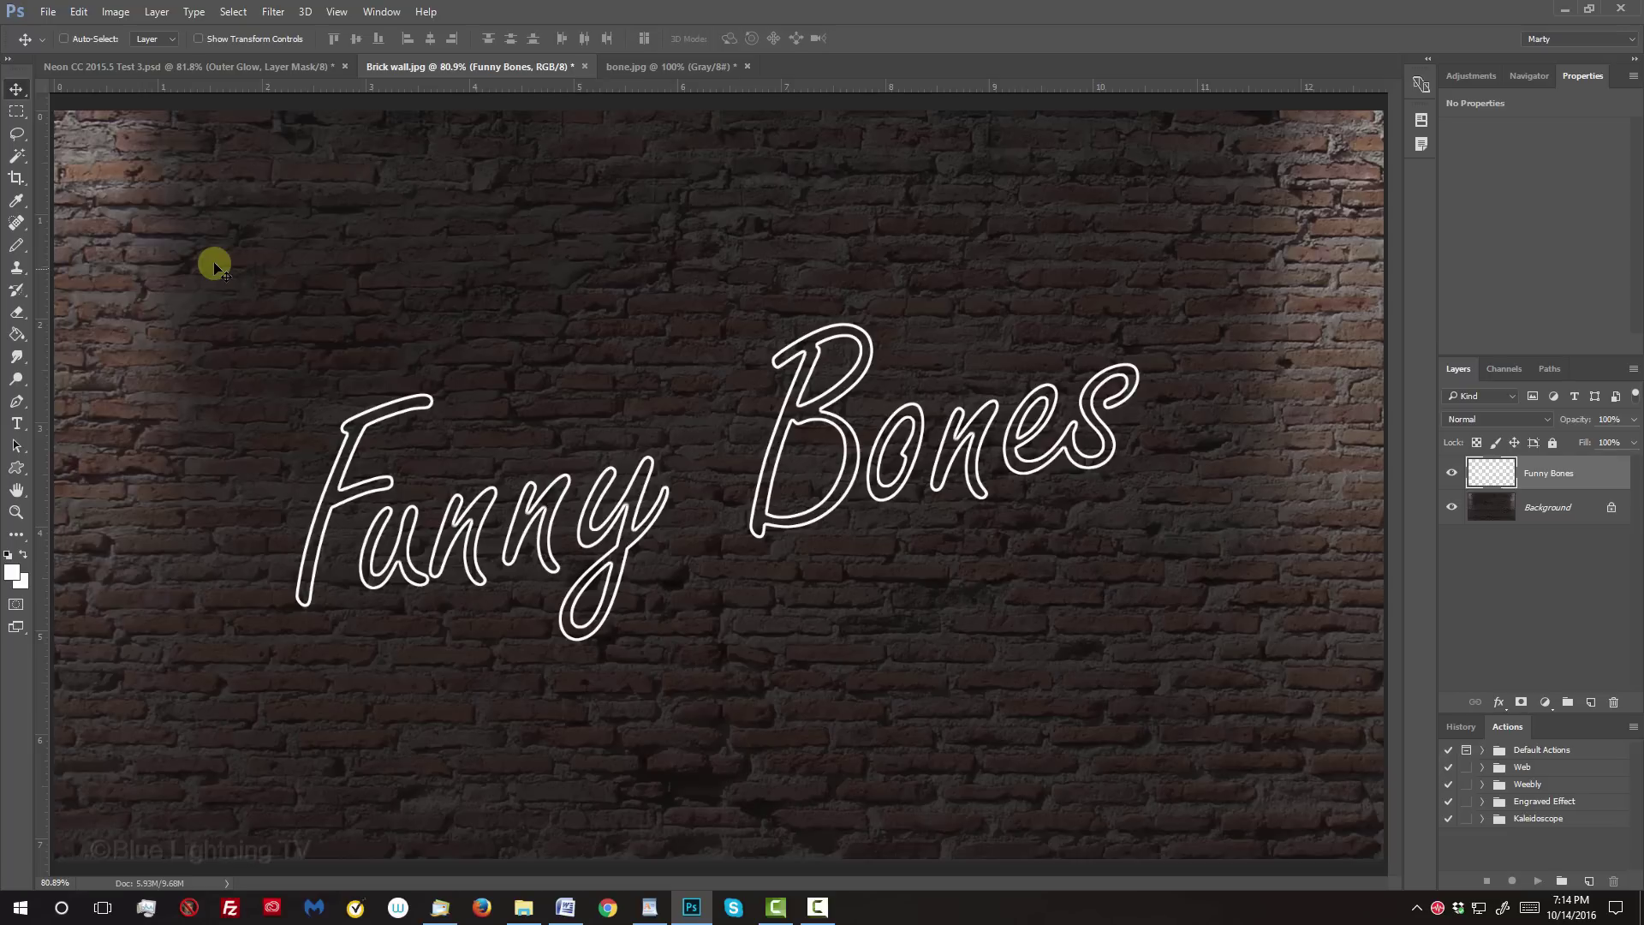
Invert the bone.jpg image and load its Gray channel as a selection of the bone.
{"action": "left_click", "coordinate": [641, 68]}
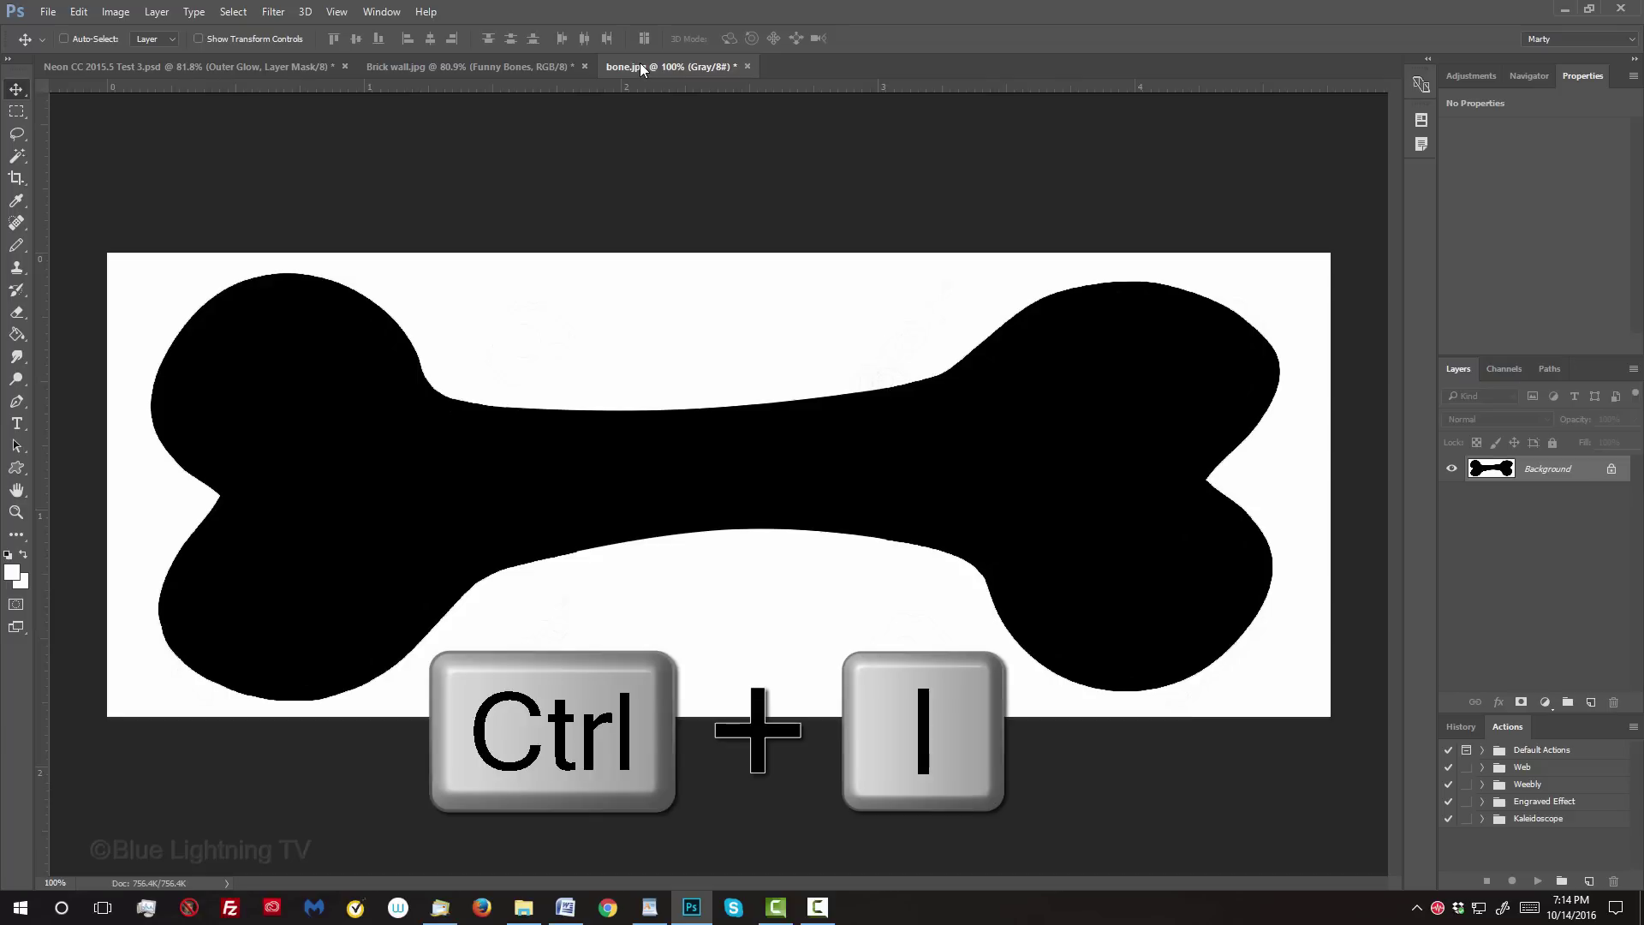
{"action": "key", "text": "ctrl+i"}
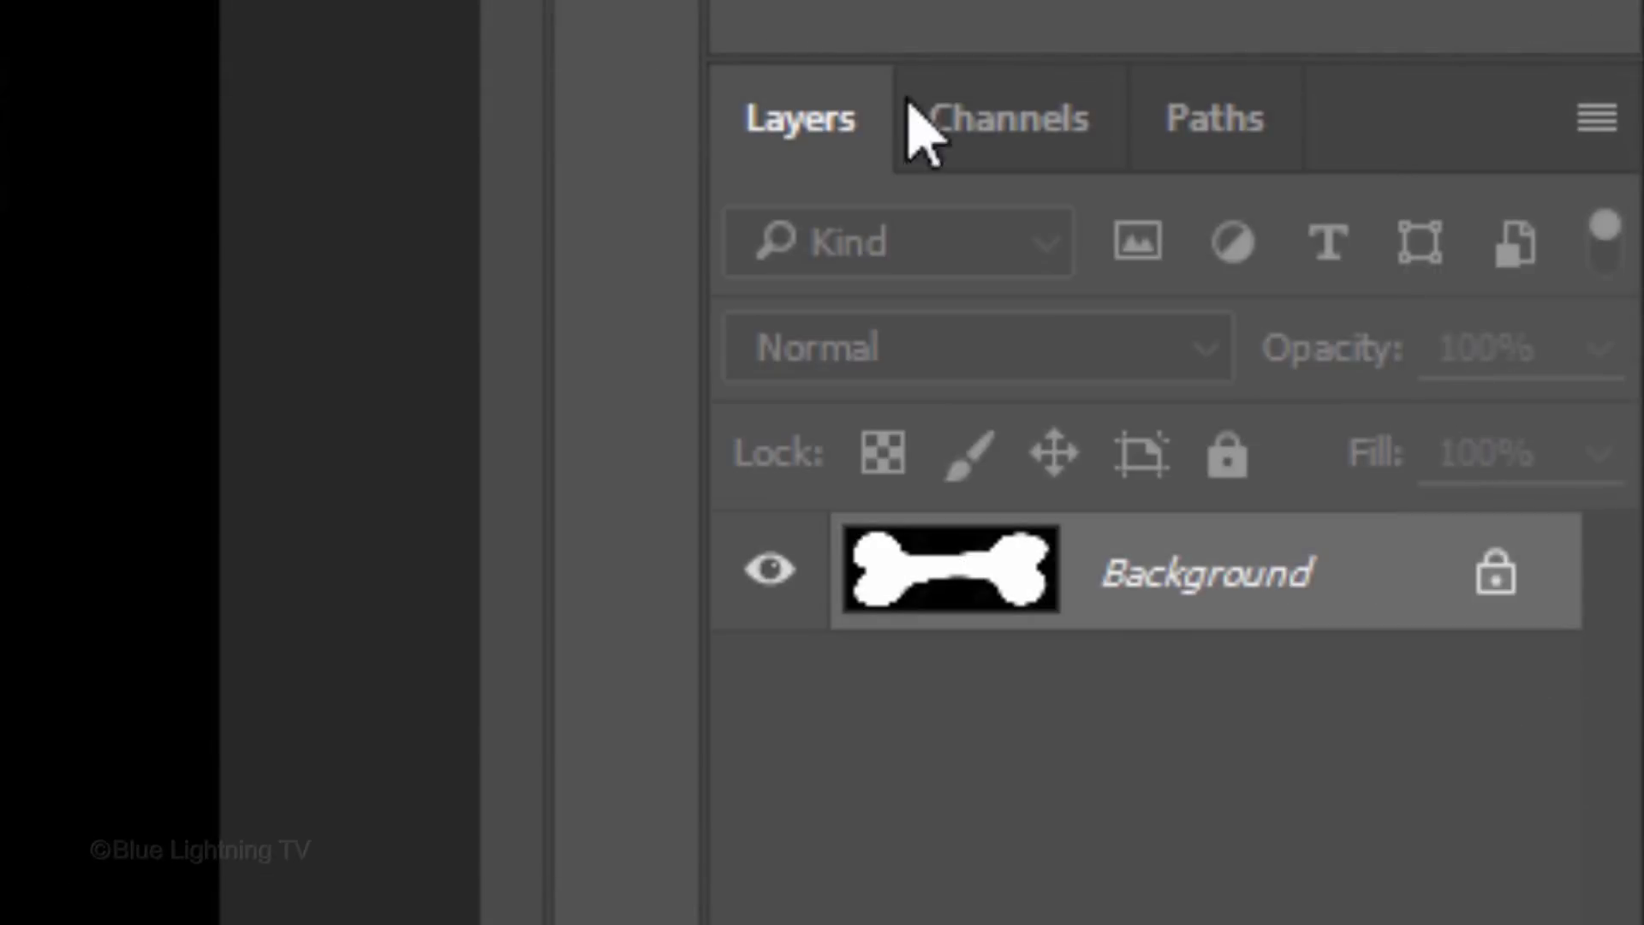
{"action": "left_click", "coordinate": [1500, 372]}
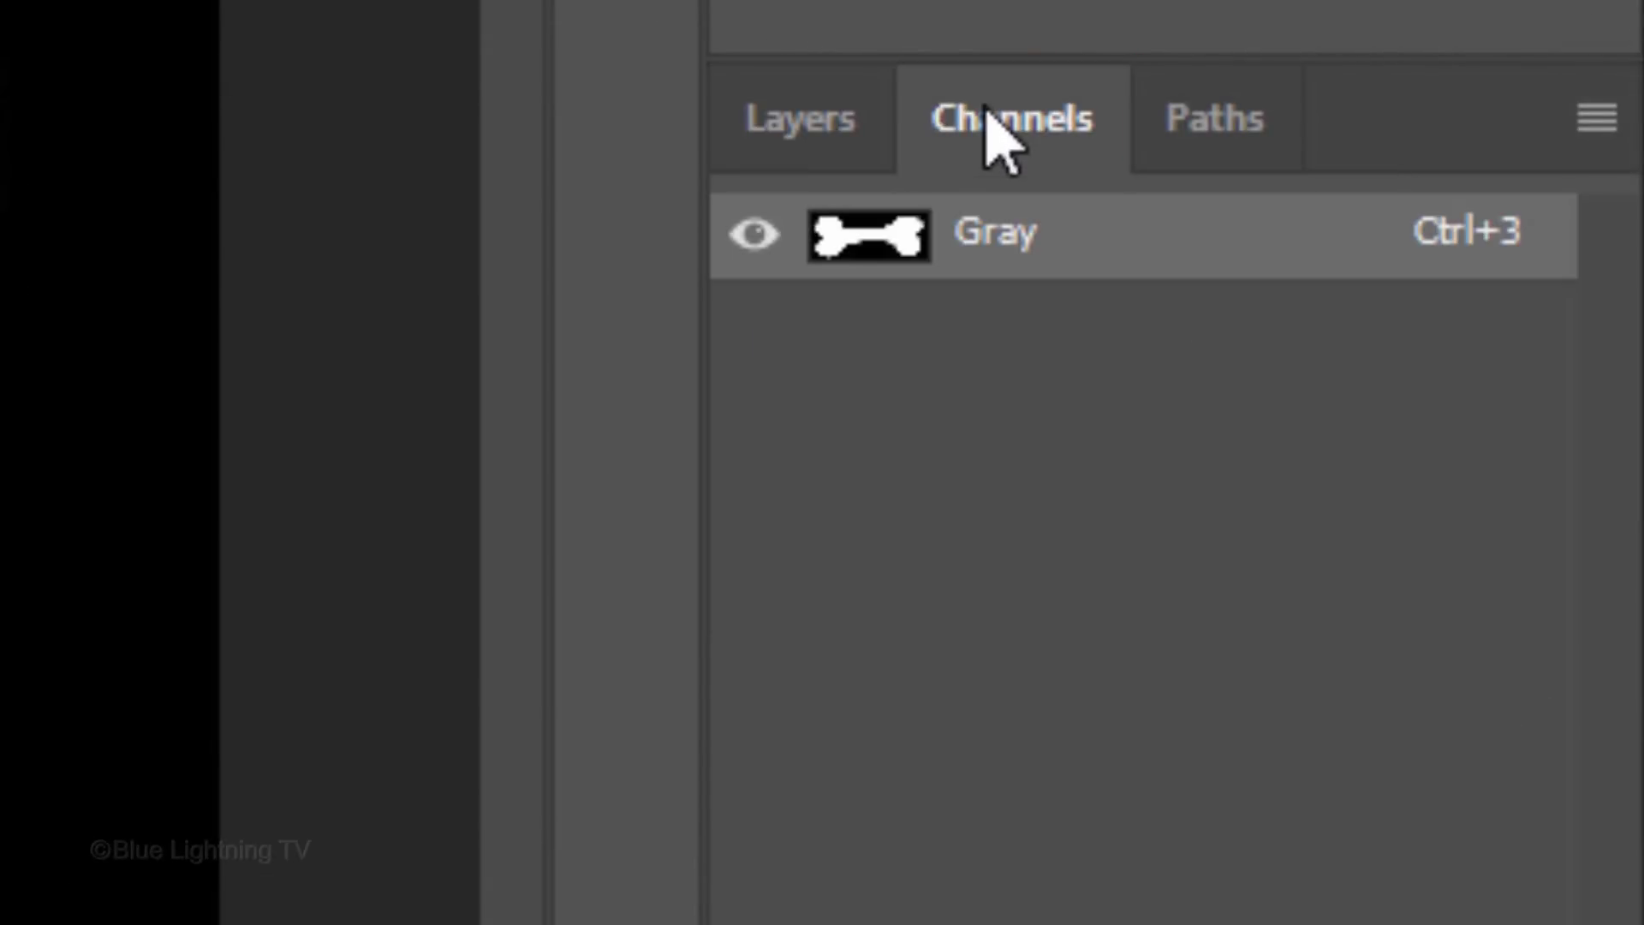
{"action": "left_click", "coordinate": [886, 248], "text": "ctrl"}
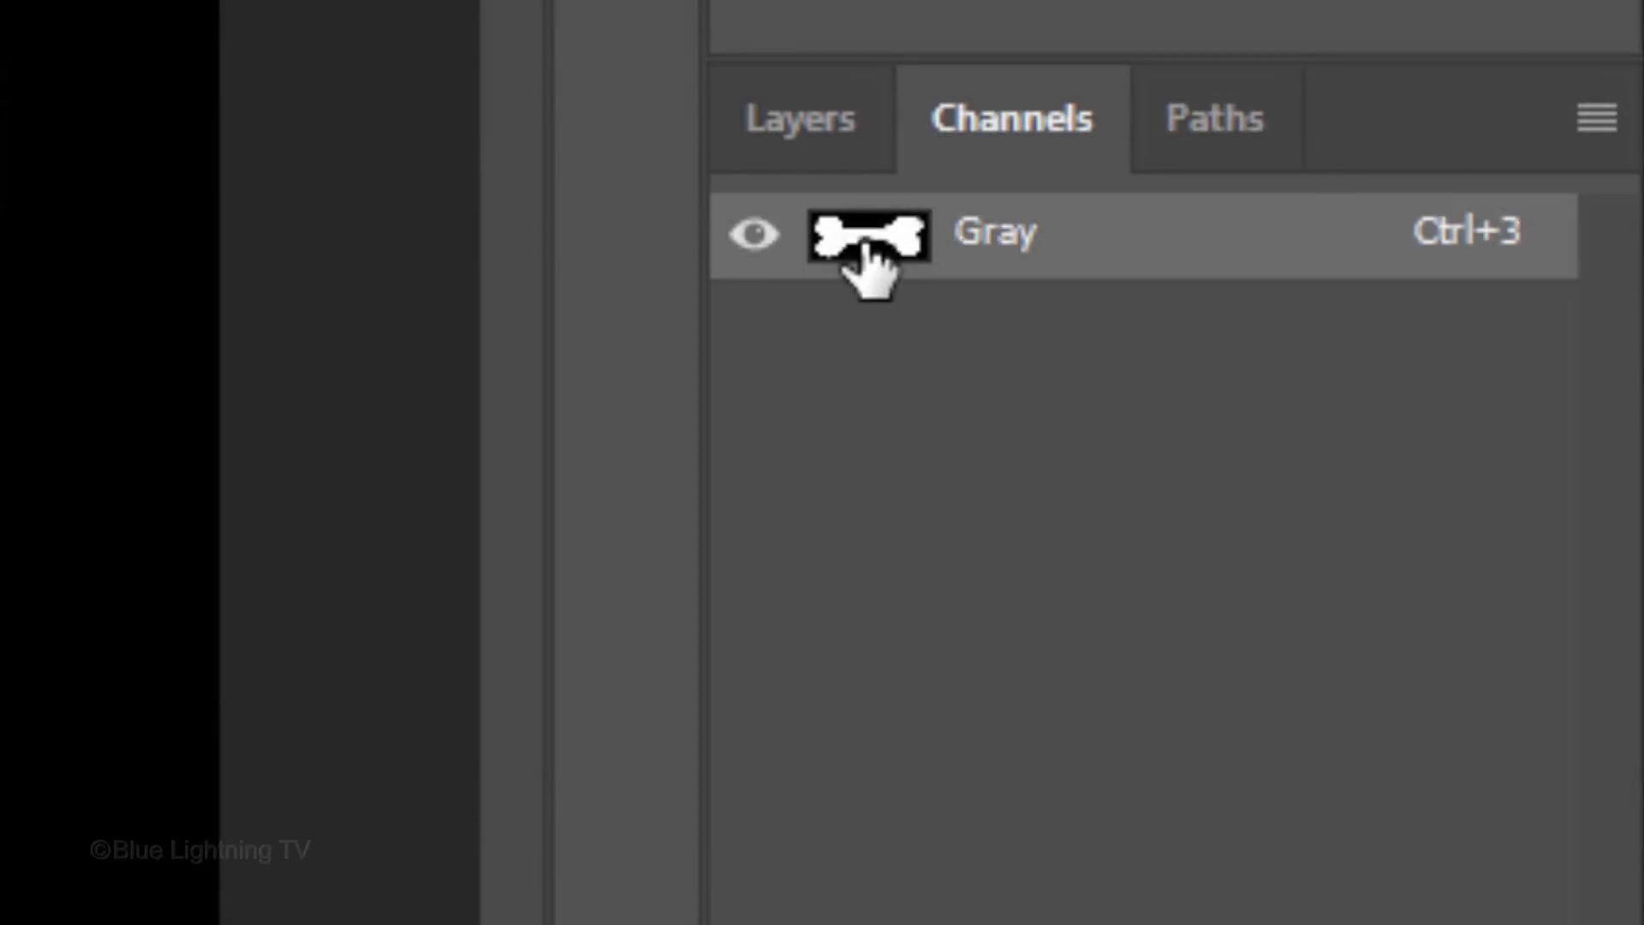
Copy the selected bone onto the center of the Brick wall.jpg document as a new layer.
{"action": "left_click", "coordinate": [792, 119]}
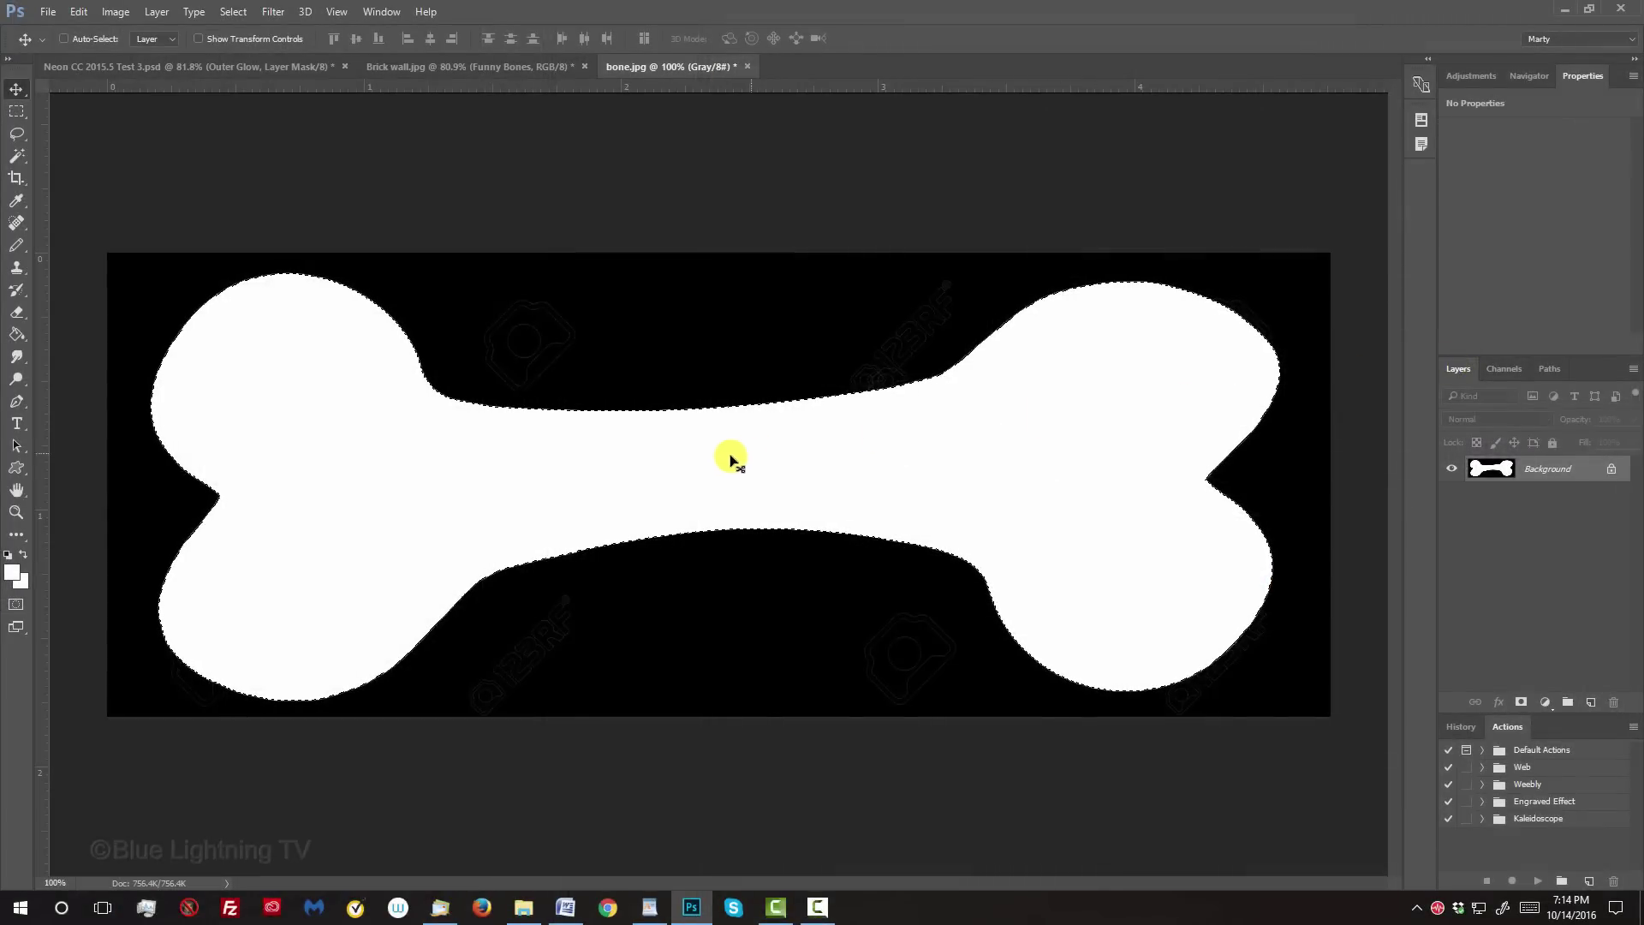
{"action": "left_click_drag", "start_coordinate": [681, 438], "coordinate": [505, 68]}
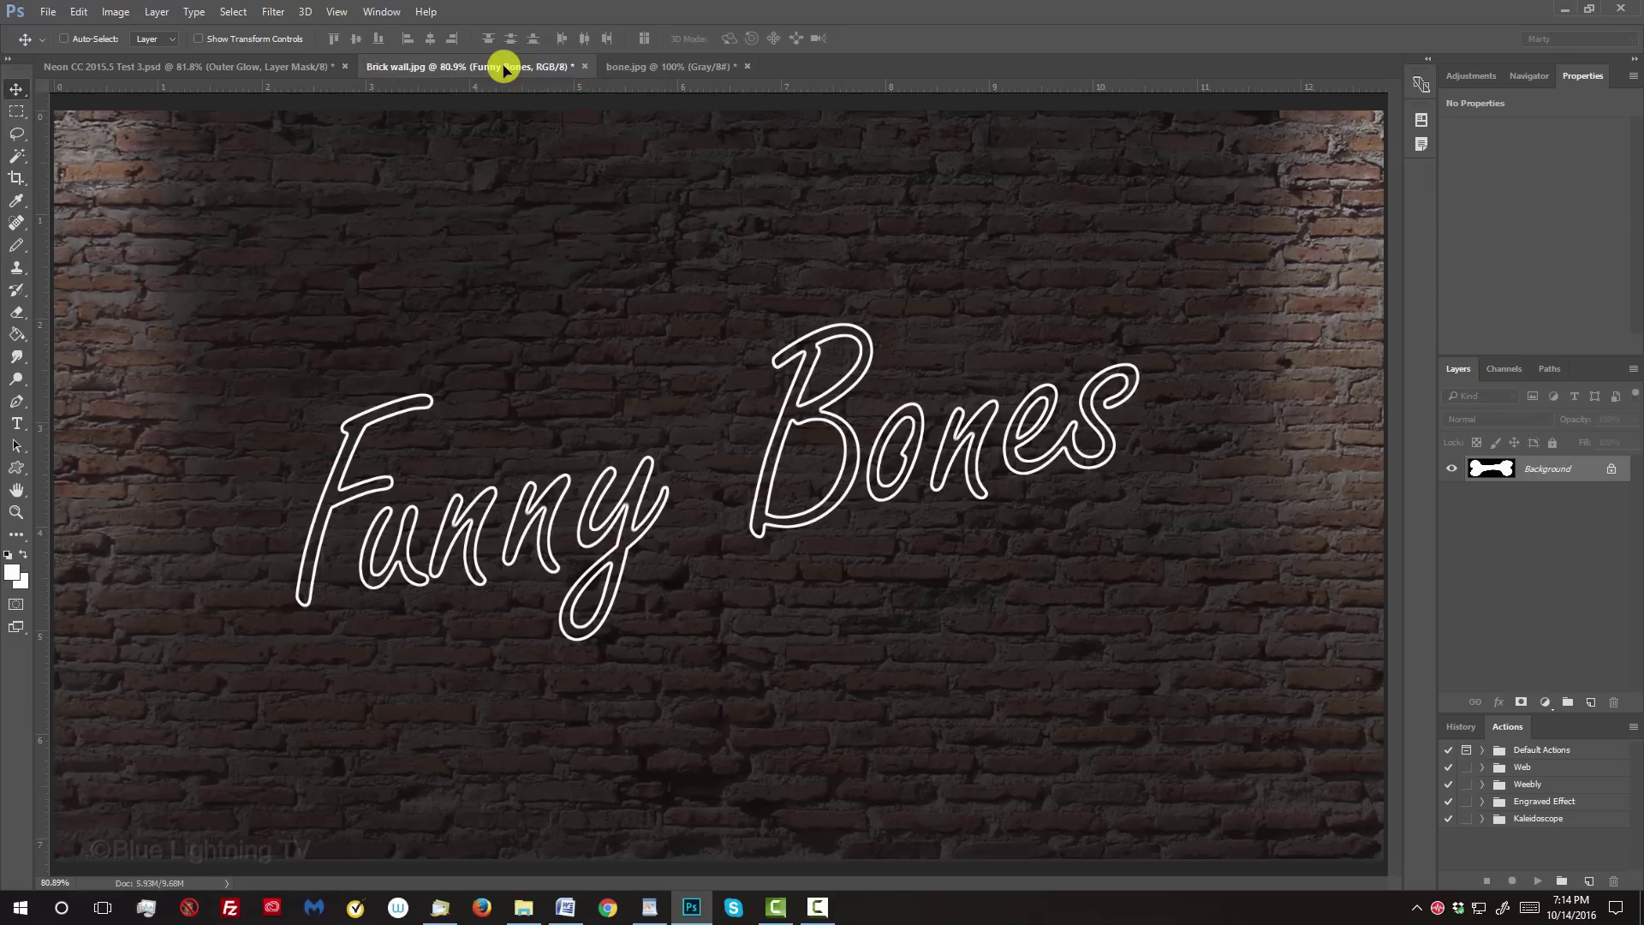
{"action": "left_click_drag", "start_coordinate": [505, 68], "coordinate": [725, 467]}
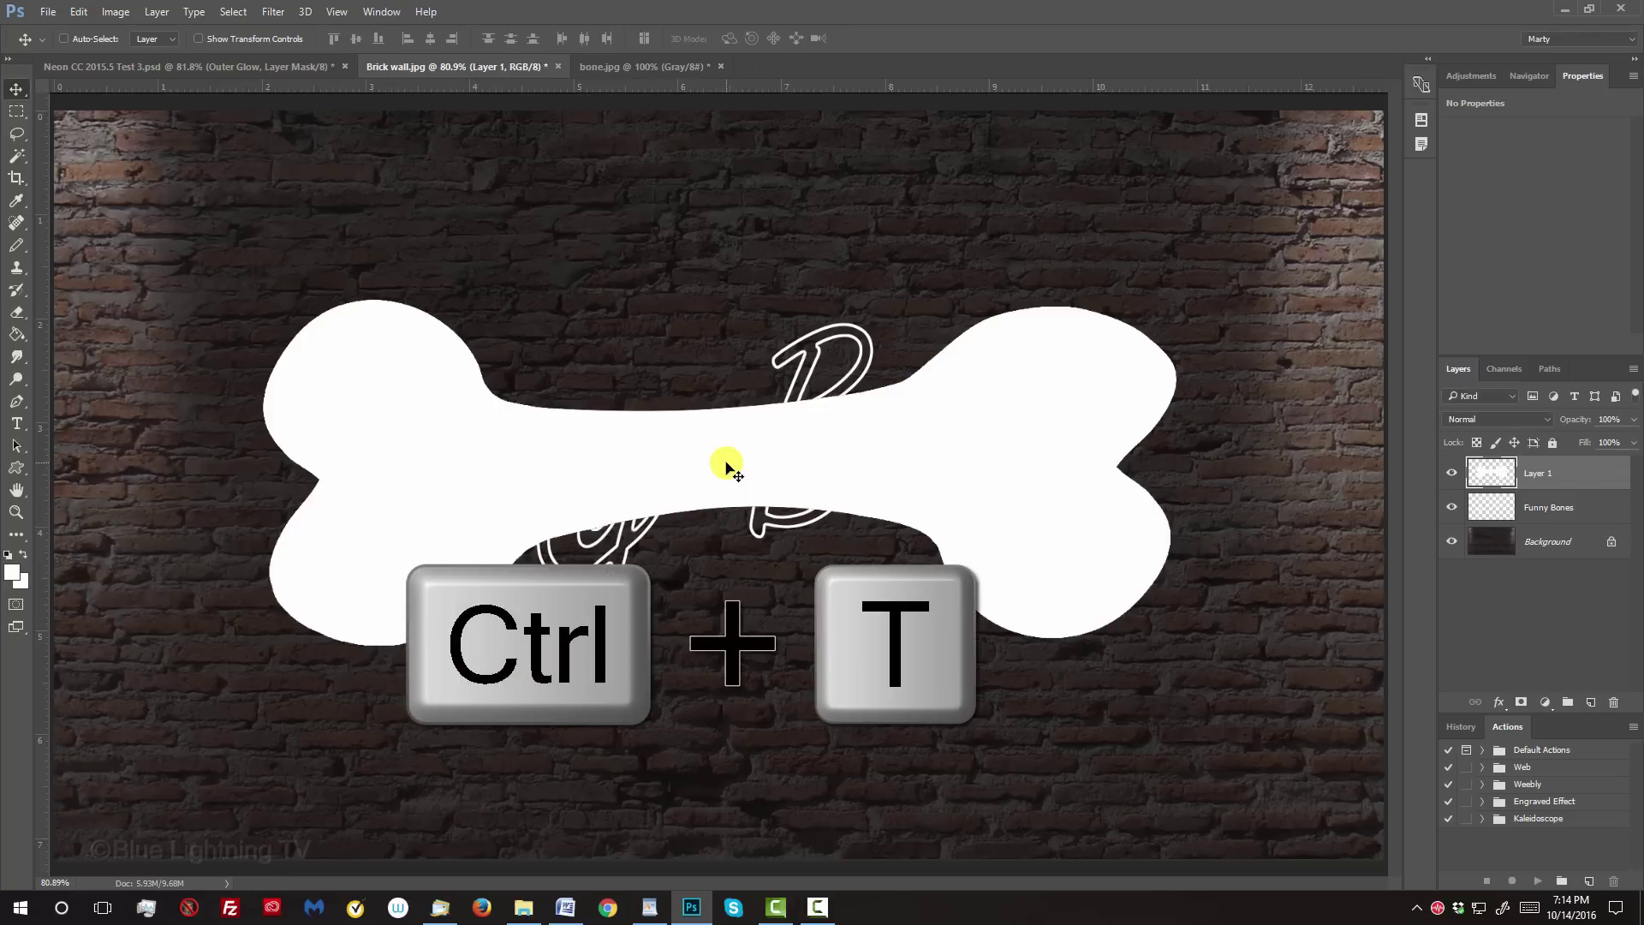
Scale the bone to about 50%, rotate it about 60°, and place it diagonally between the words Funny and Bones.
{"action": "key", "text": "ctrl+t"}
{"action": "left_click_drag", "start_coordinate": [1182, 291], "coordinate": [804, 561]}
{"action": "mouse_move", "coordinate": [661, 250]}
{"action": "left_mouse_down"}
{"action": "mouse_move", "coordinate": [631, 214]}
{"action": "mouse_move", "coordinate": [642, 231]}
{"action": "mouse_move", "coordinate": [664, 226]}
{"action": "left_mouse_up"}
{"action": "left_click_drag", "start_coordinate": [641, 359], "coordinate": [644, 365]}
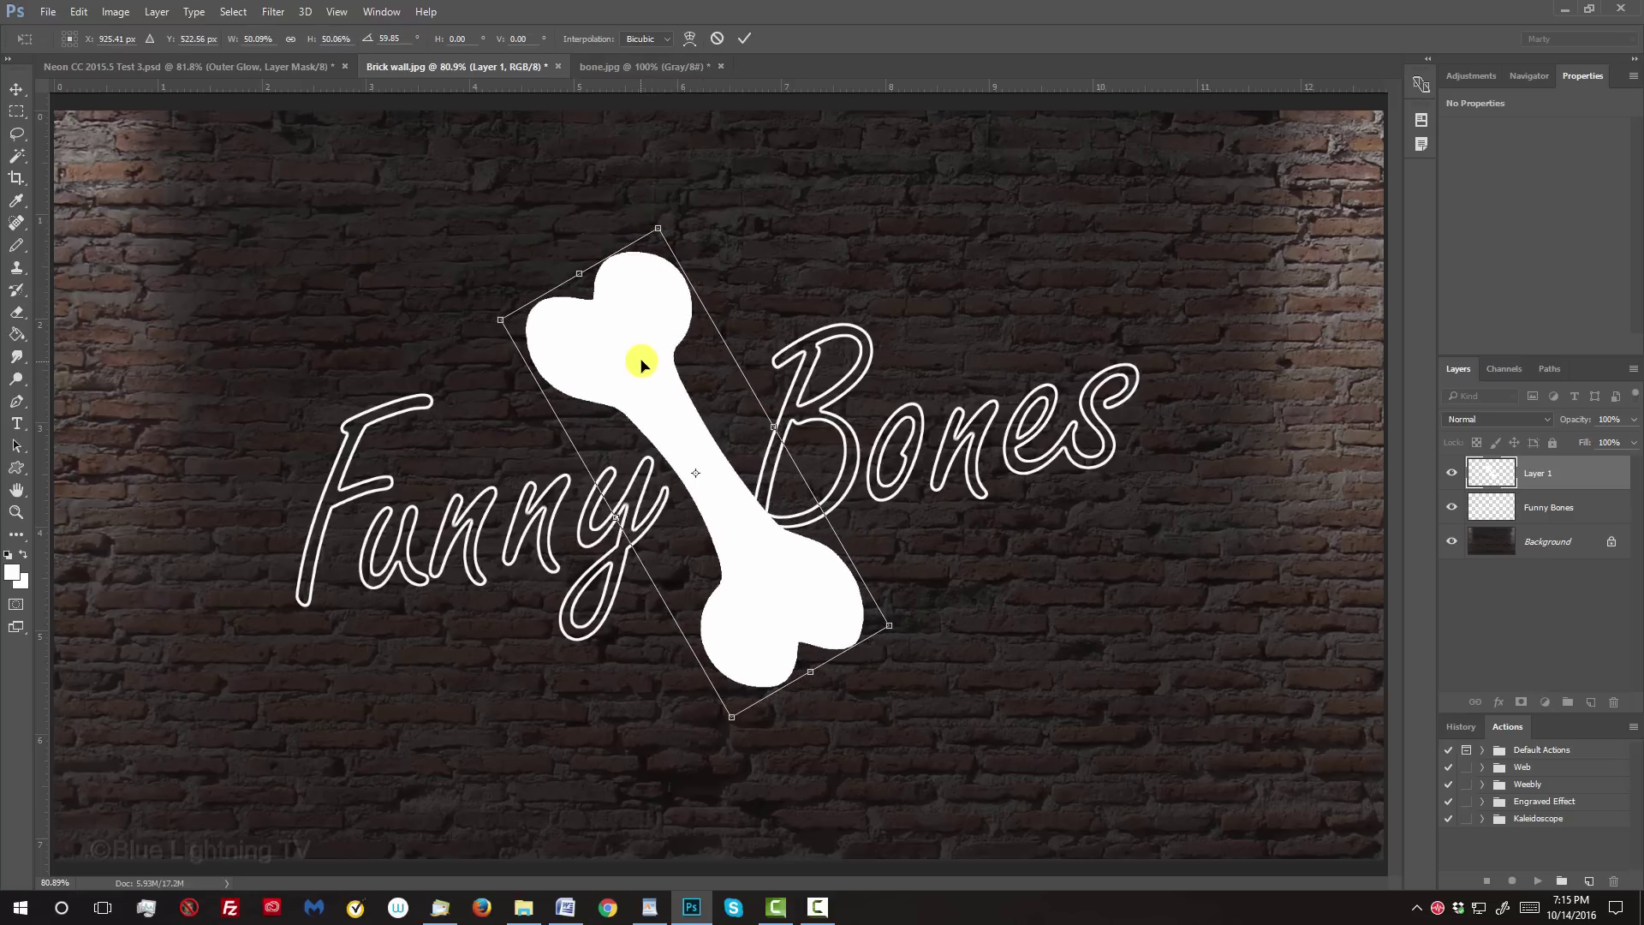
{"action": "key", "text": "Return"}
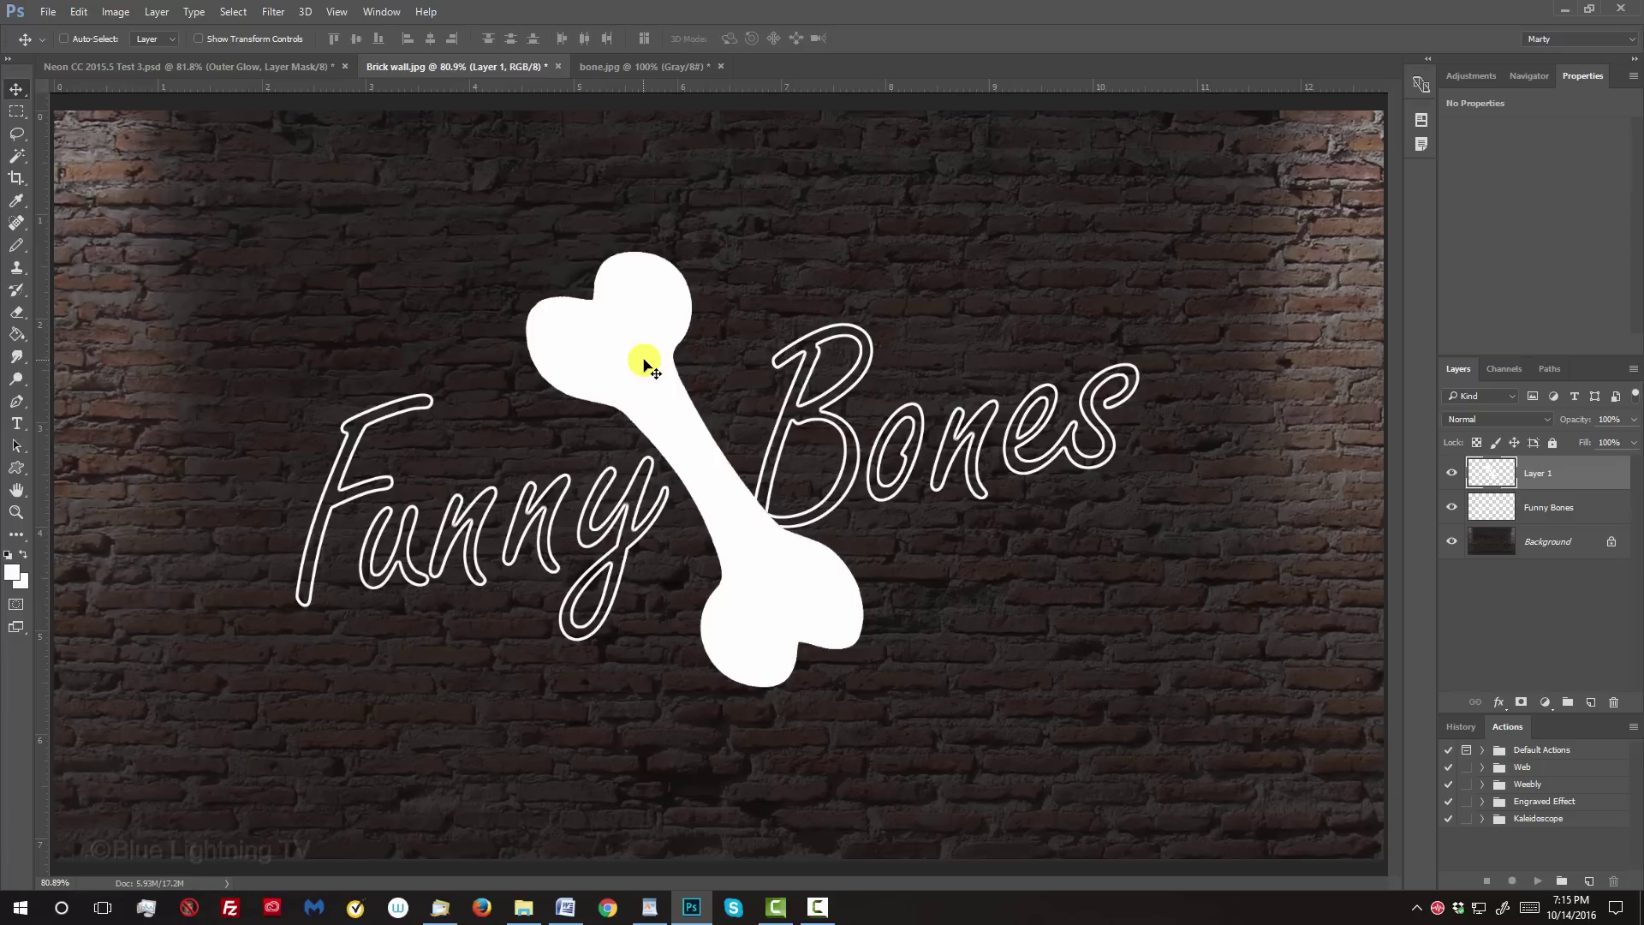
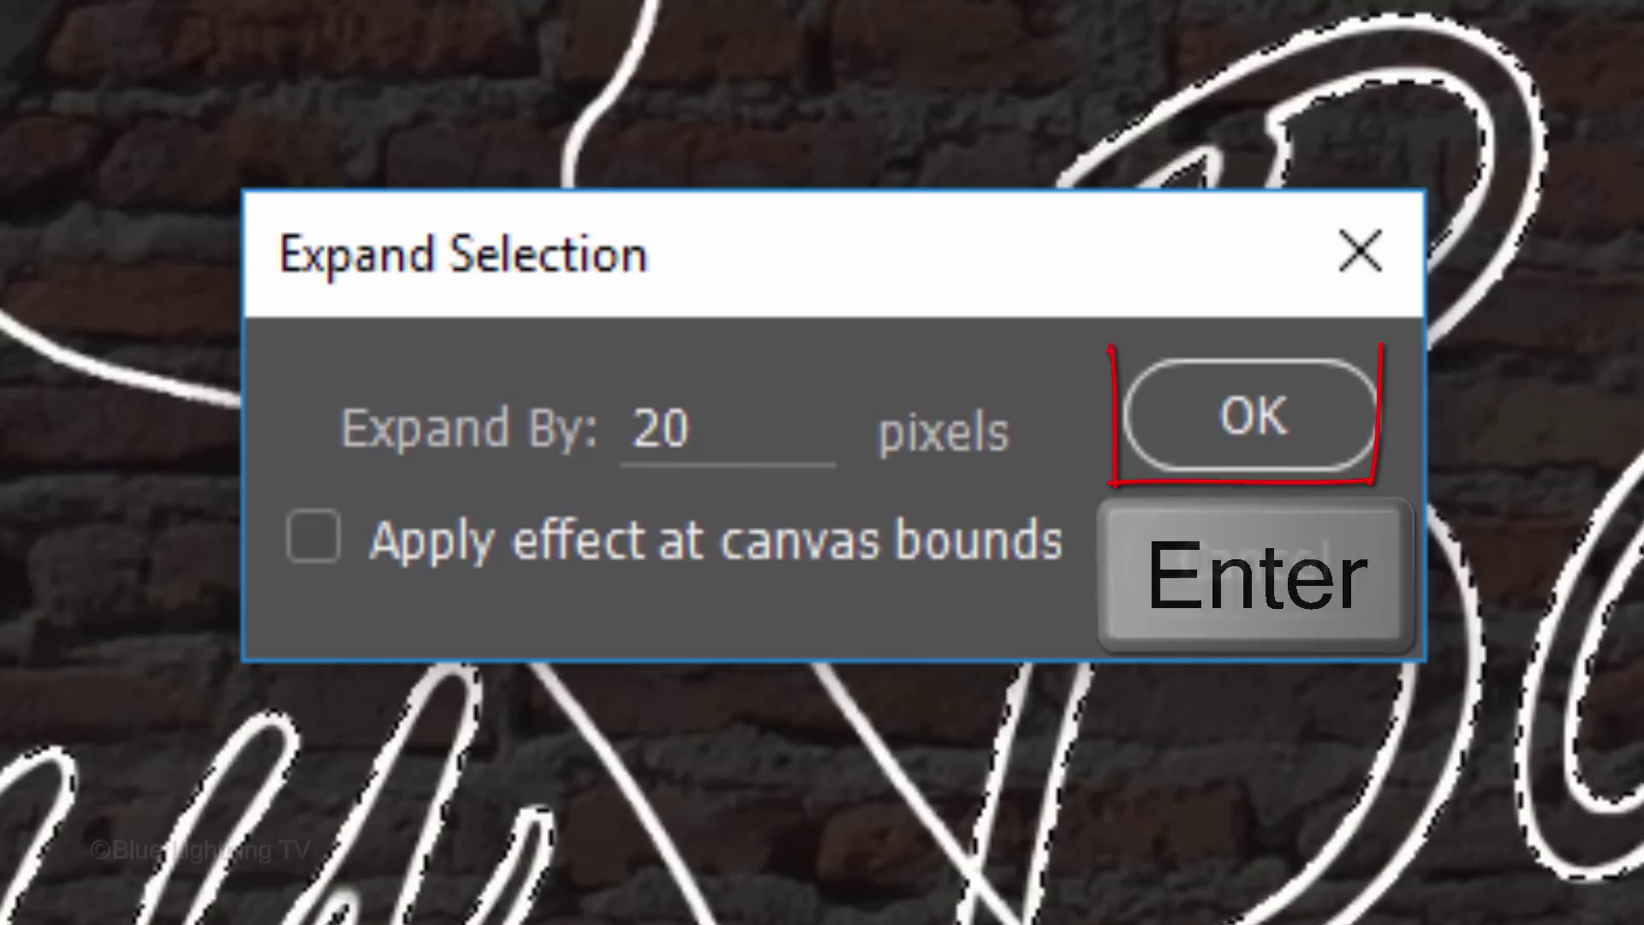
Expand the letter selection by 20 pixels, delete the bone outline inside it, and deselect.
{"action": "key", "text": "Return"}
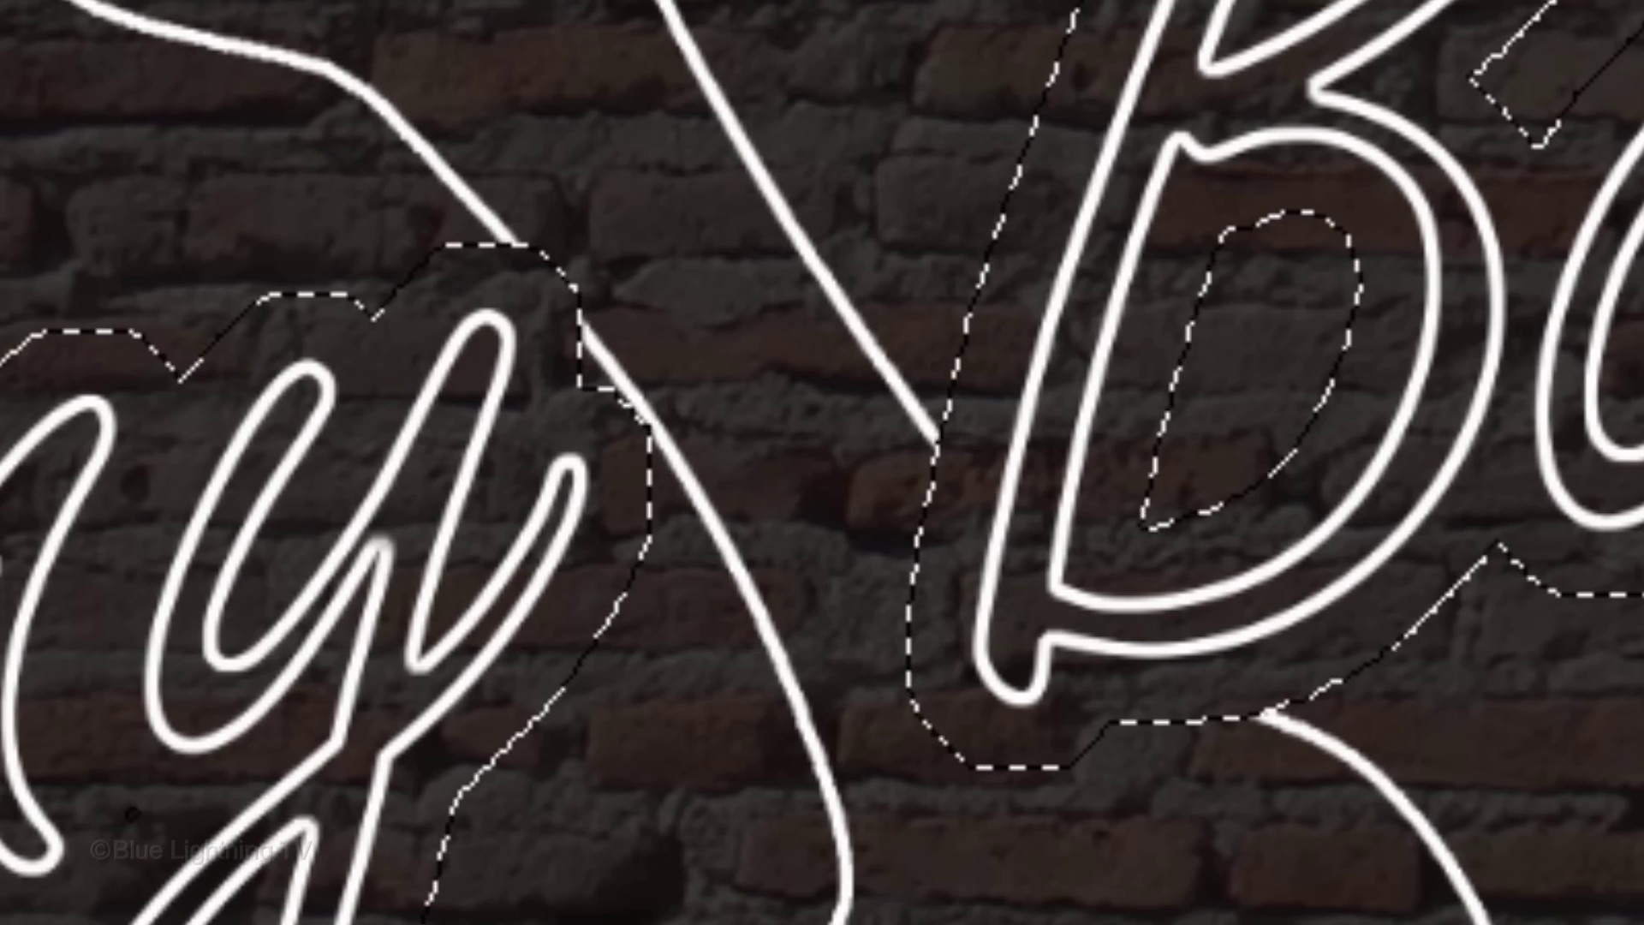
{"action": "key", "text": "ctrl+d"}
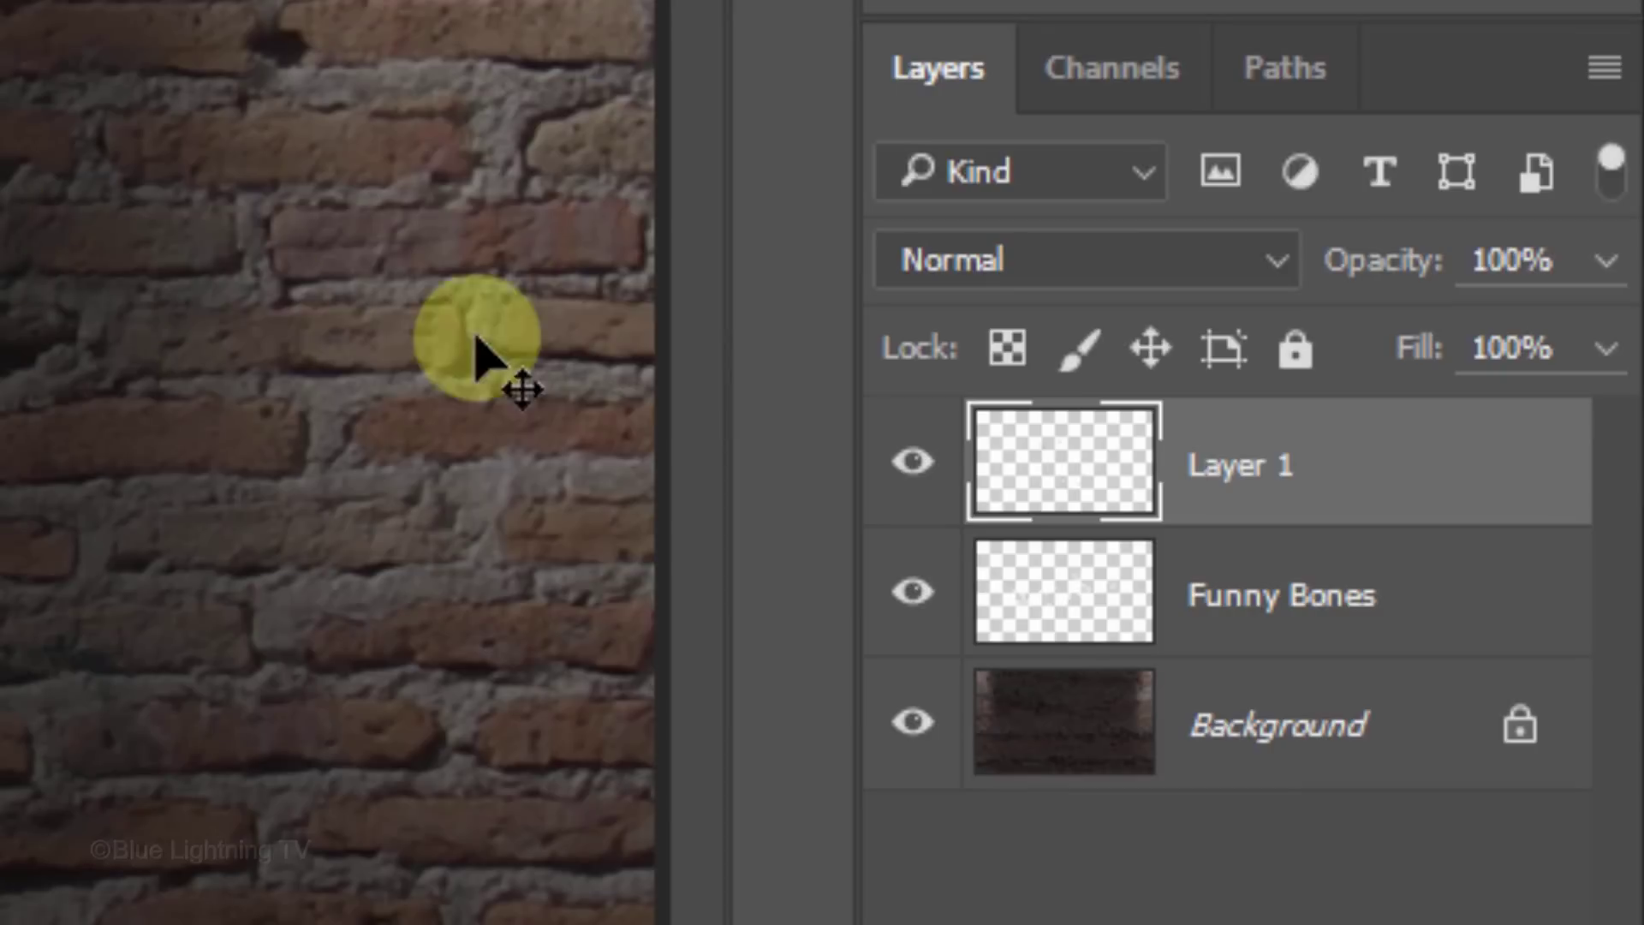
Rename Layer 1 as Art and the Funny Bones layer as Text.
{"action": "double_click", "coordinate": [1235, 464]}
{"action": "type", "text": "Art"}
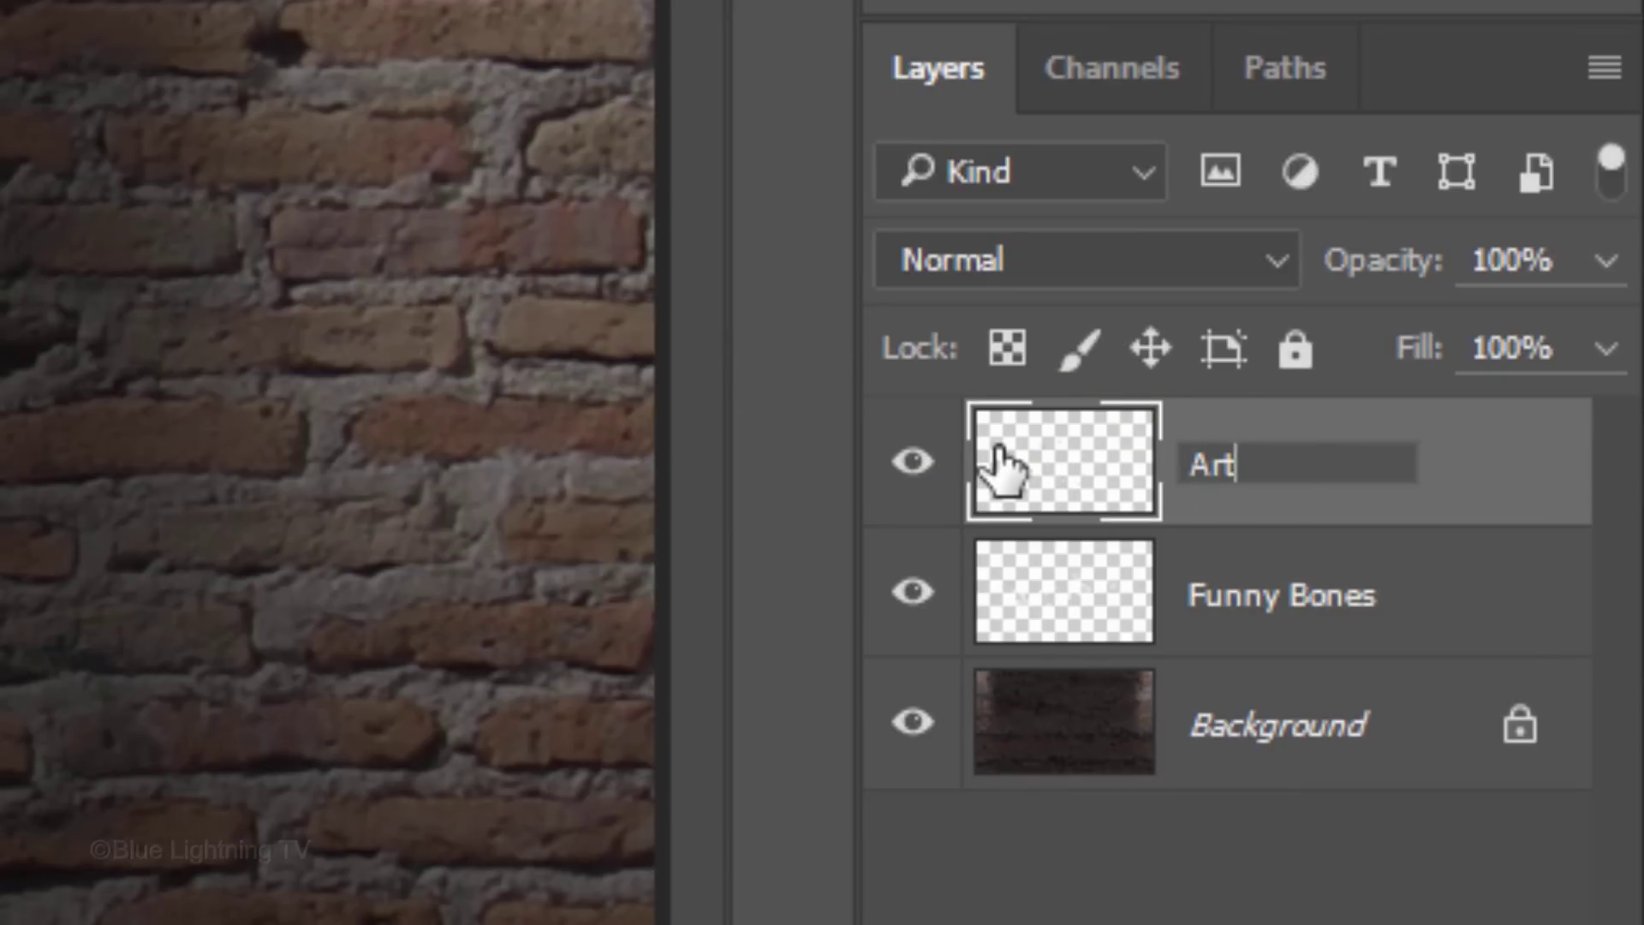
{"action": "double_click", "coordinate": [1258, 595]}
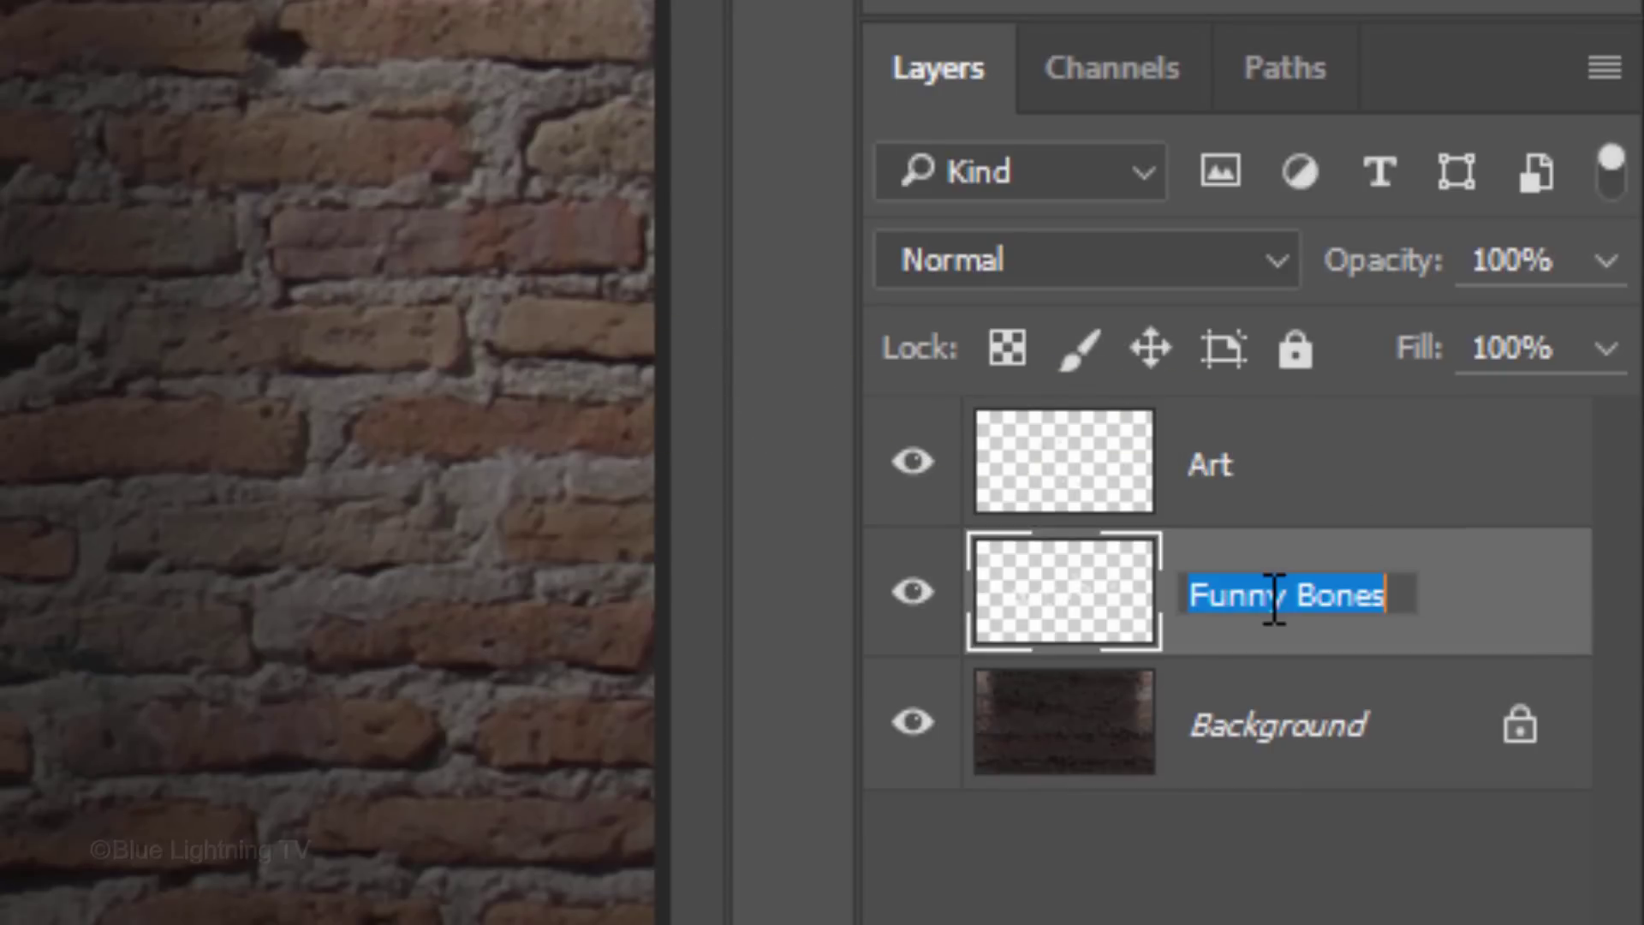
{"action": "type", "text": "Text"}
{"action": "key", "text": "Return"}
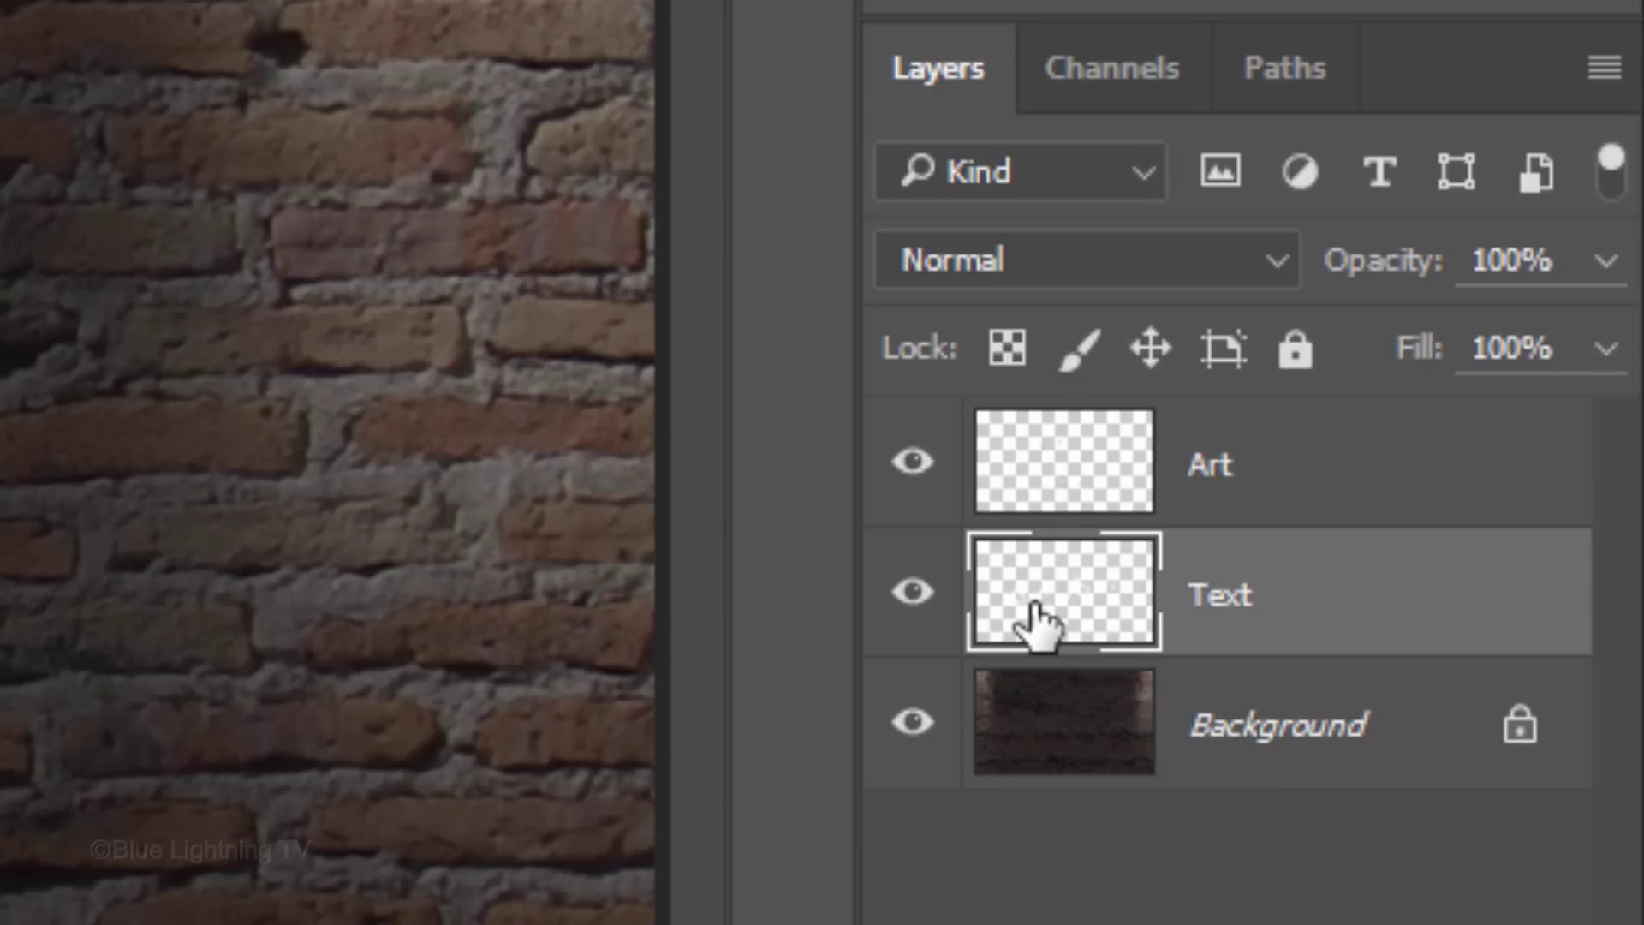
Hide the Art layer and give the Text layer a light blue Color Overlay, #6eaafb, at 100% opacity.
{"action": "left_click", "coordinate": [913, 462]}
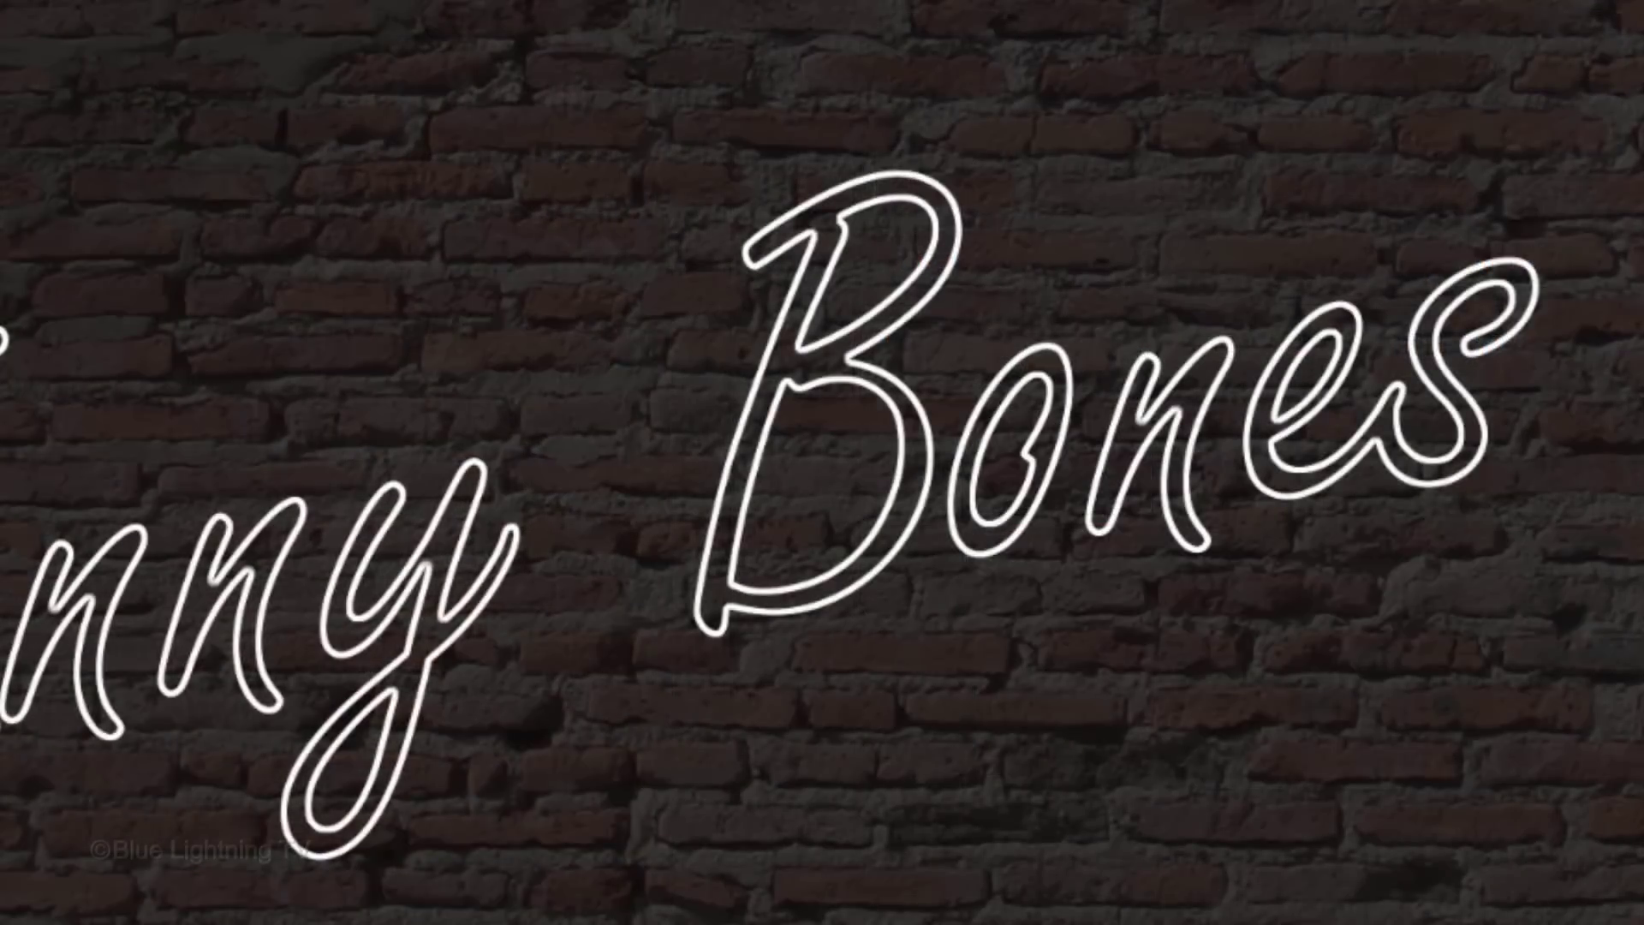
{"action": "double_click", "coordinate": [1060, 603]}
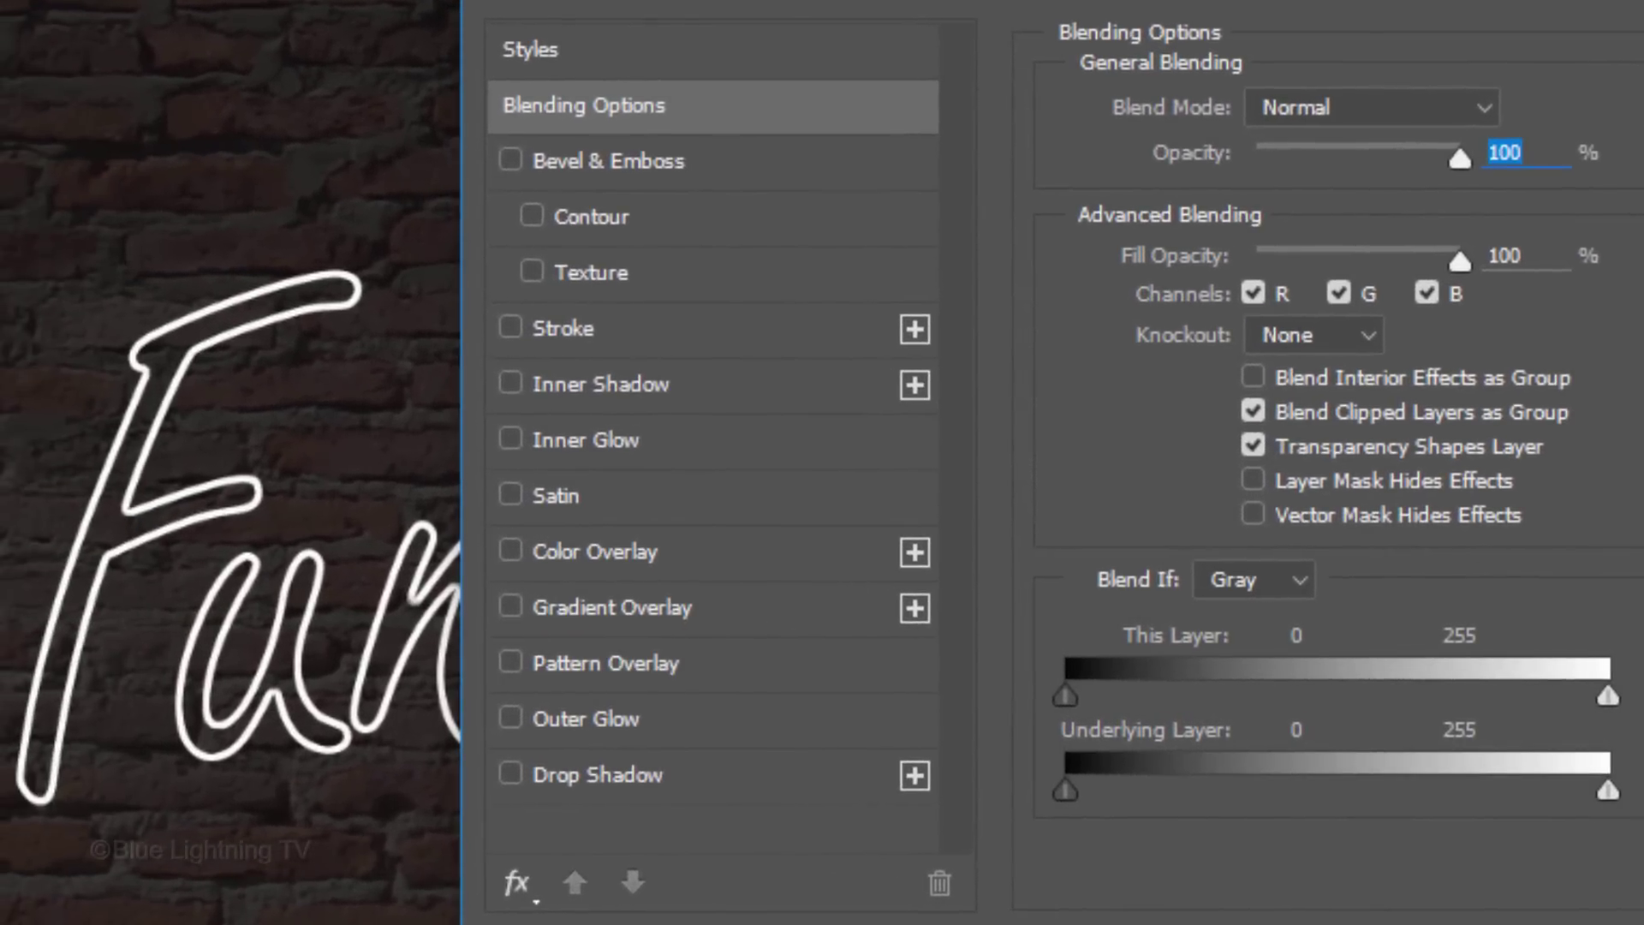
{"action": "left_click", "coordinate": [762, 550]}
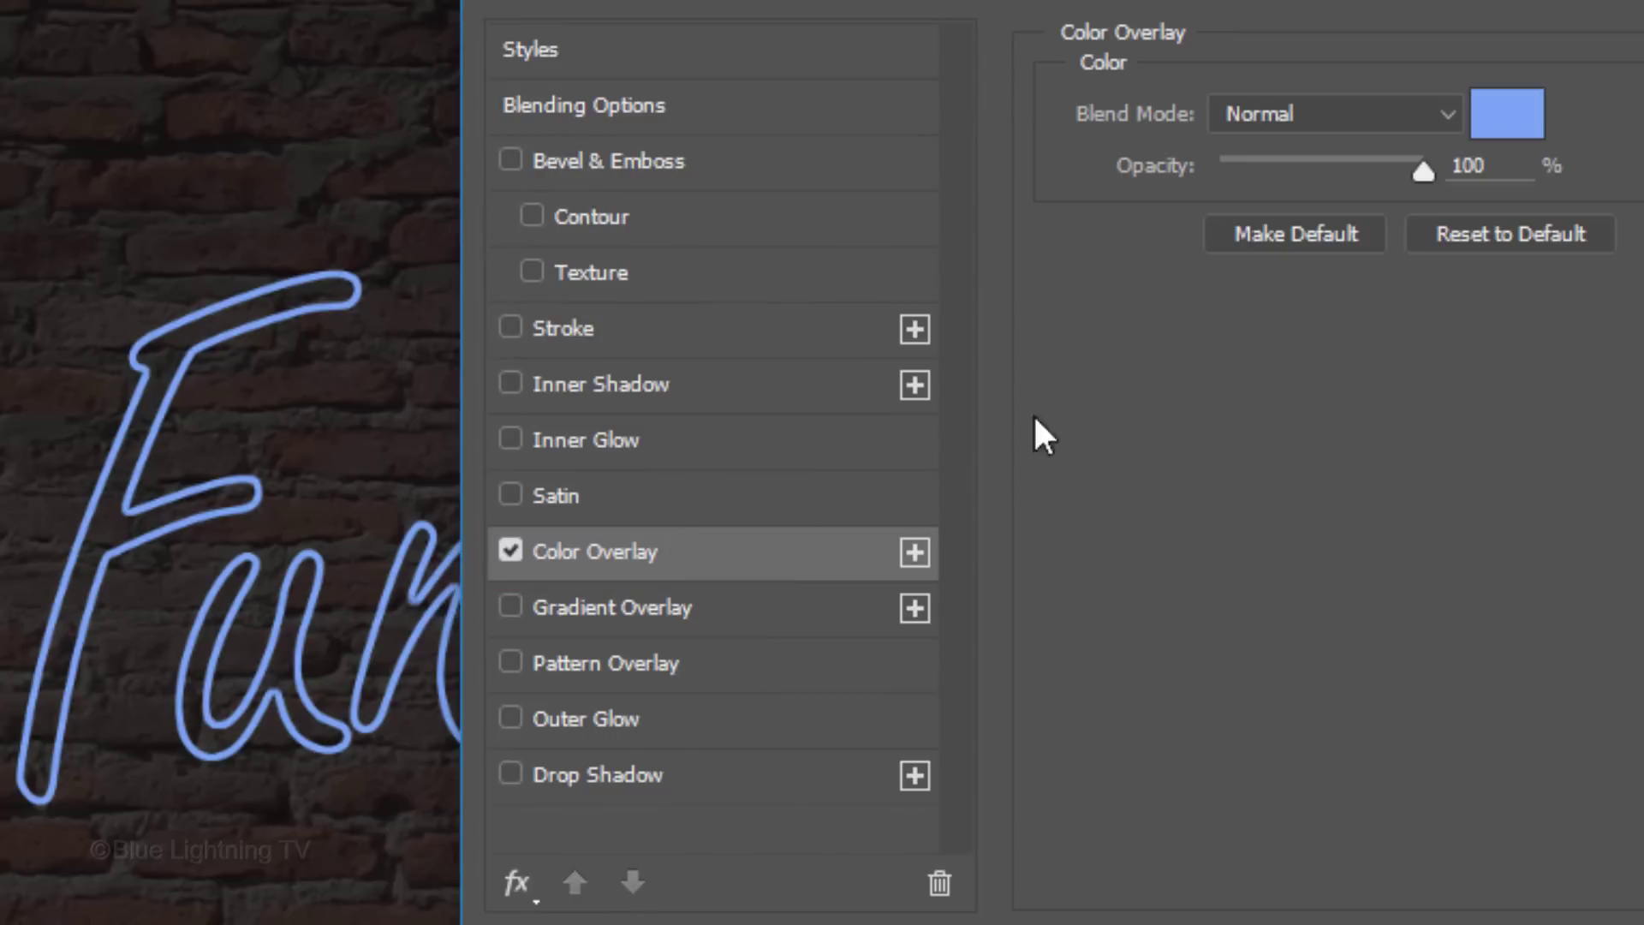
{"action": "left_click", "coordinate": [1493, 106]}
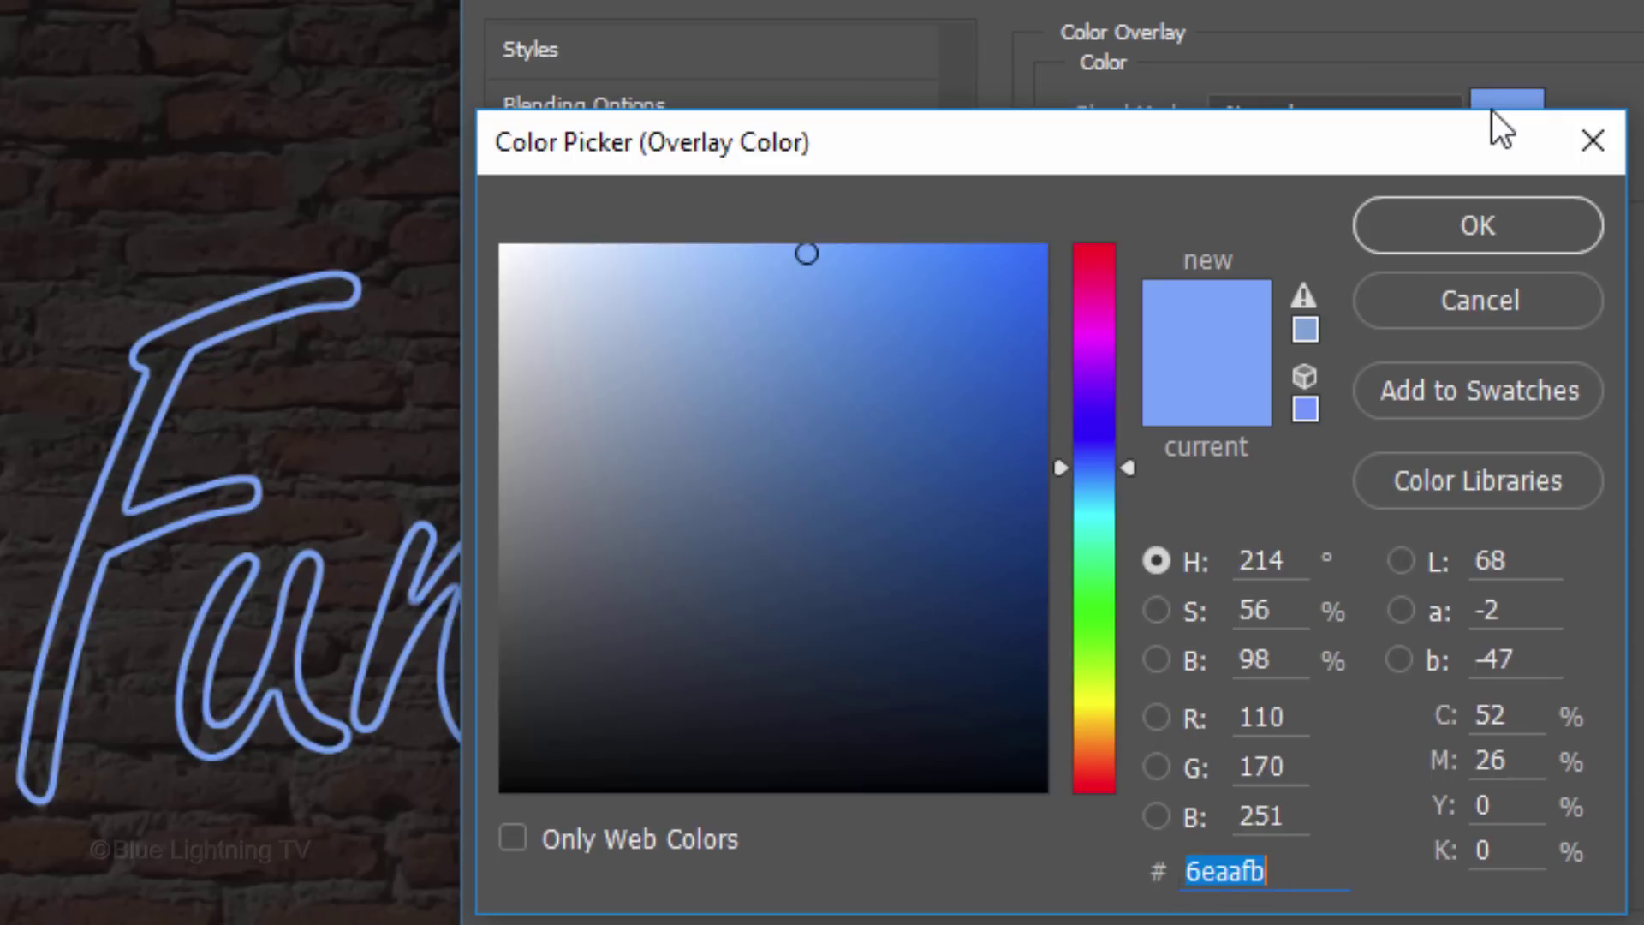
{"action": "key", "text": "Return"}
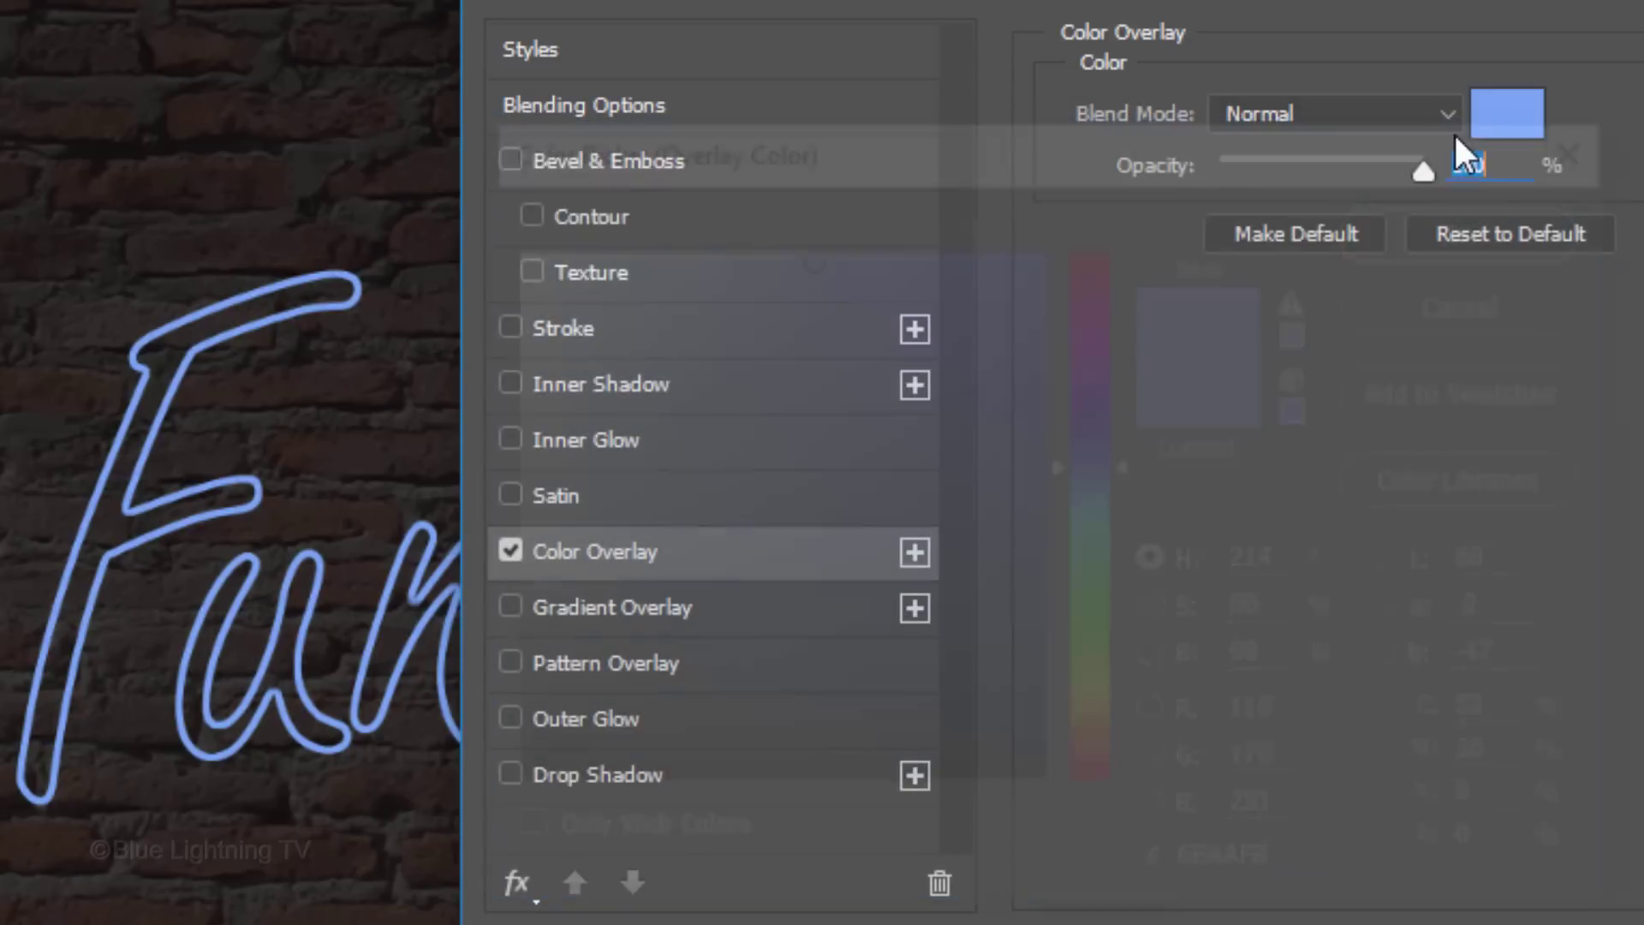
Add a 10 px Outer Glow coloured #1176ff and a black Drop Shadow with 100% opacity, 5 px distance and 7 px size to the Text layer.
{"action": "left_click", "coordinate": [676, 719]}
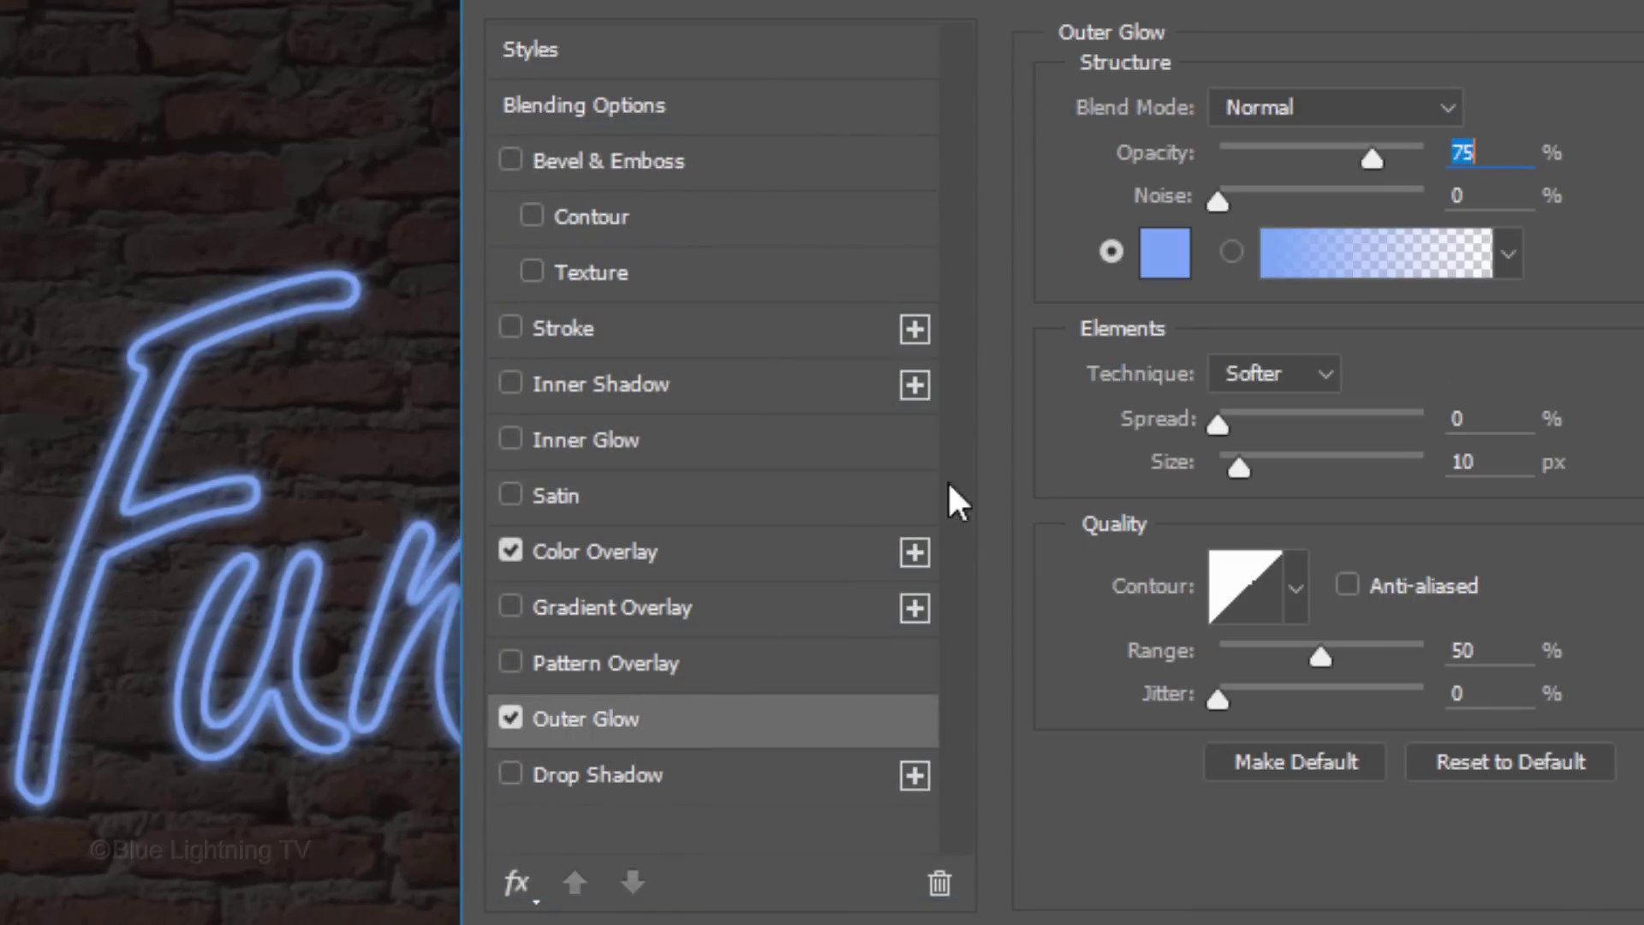
{"action": "left_click", "coordinate": [1163, 255]}
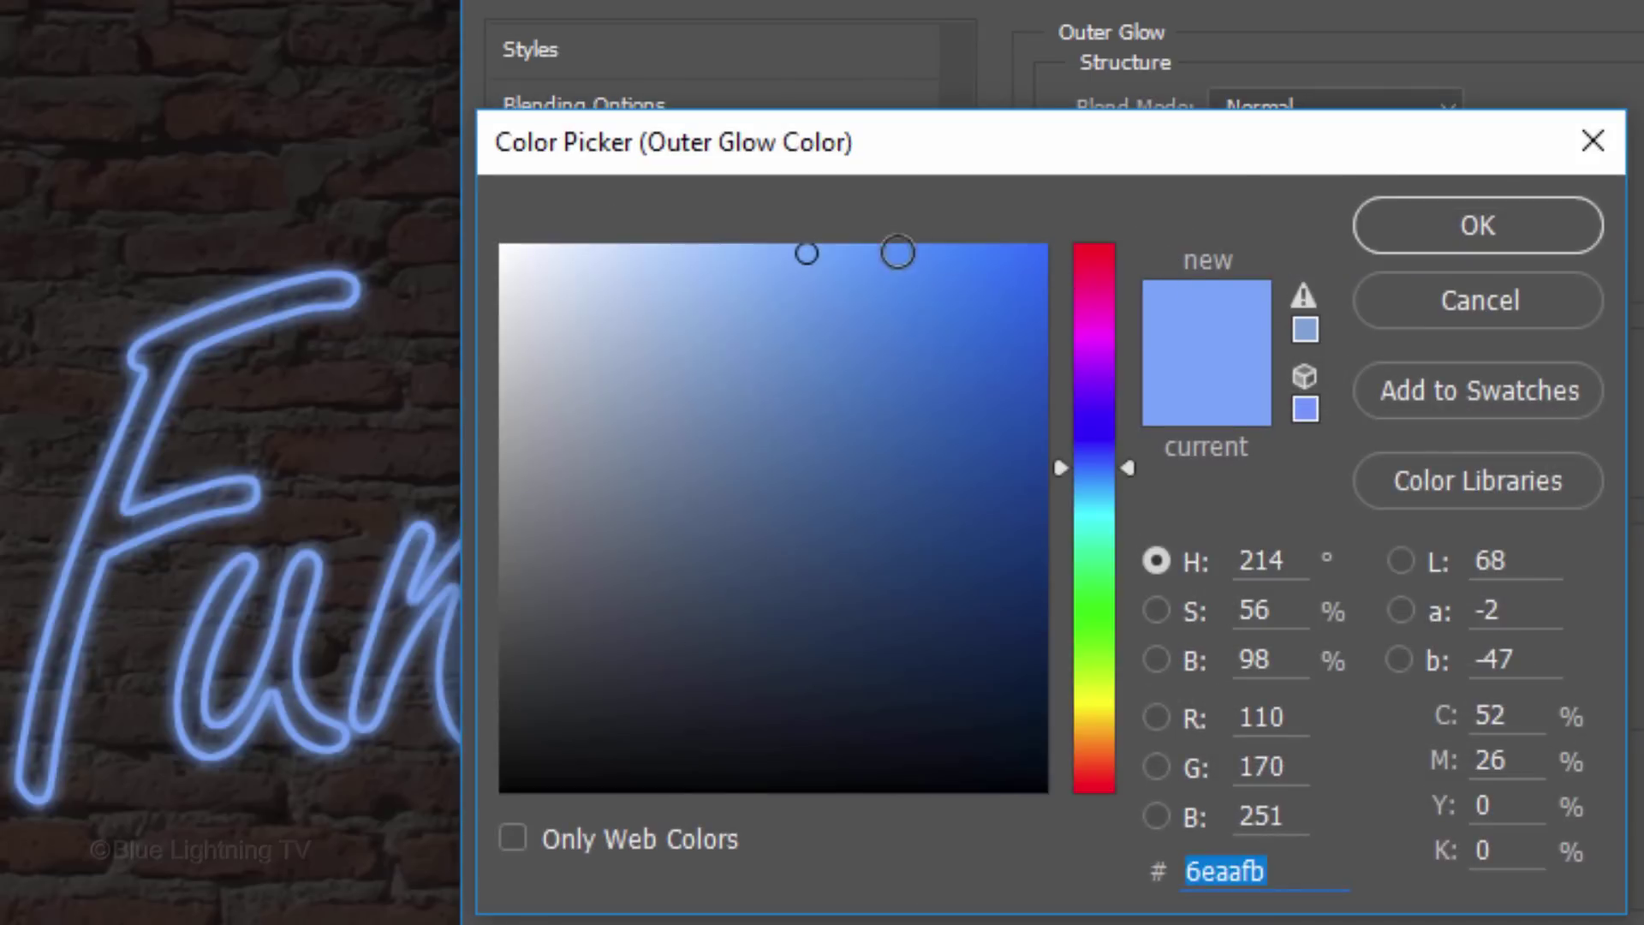
{"action": "left_click_drag", "start_coordinate": [806, 253], "coordinate": [1009, 235]}
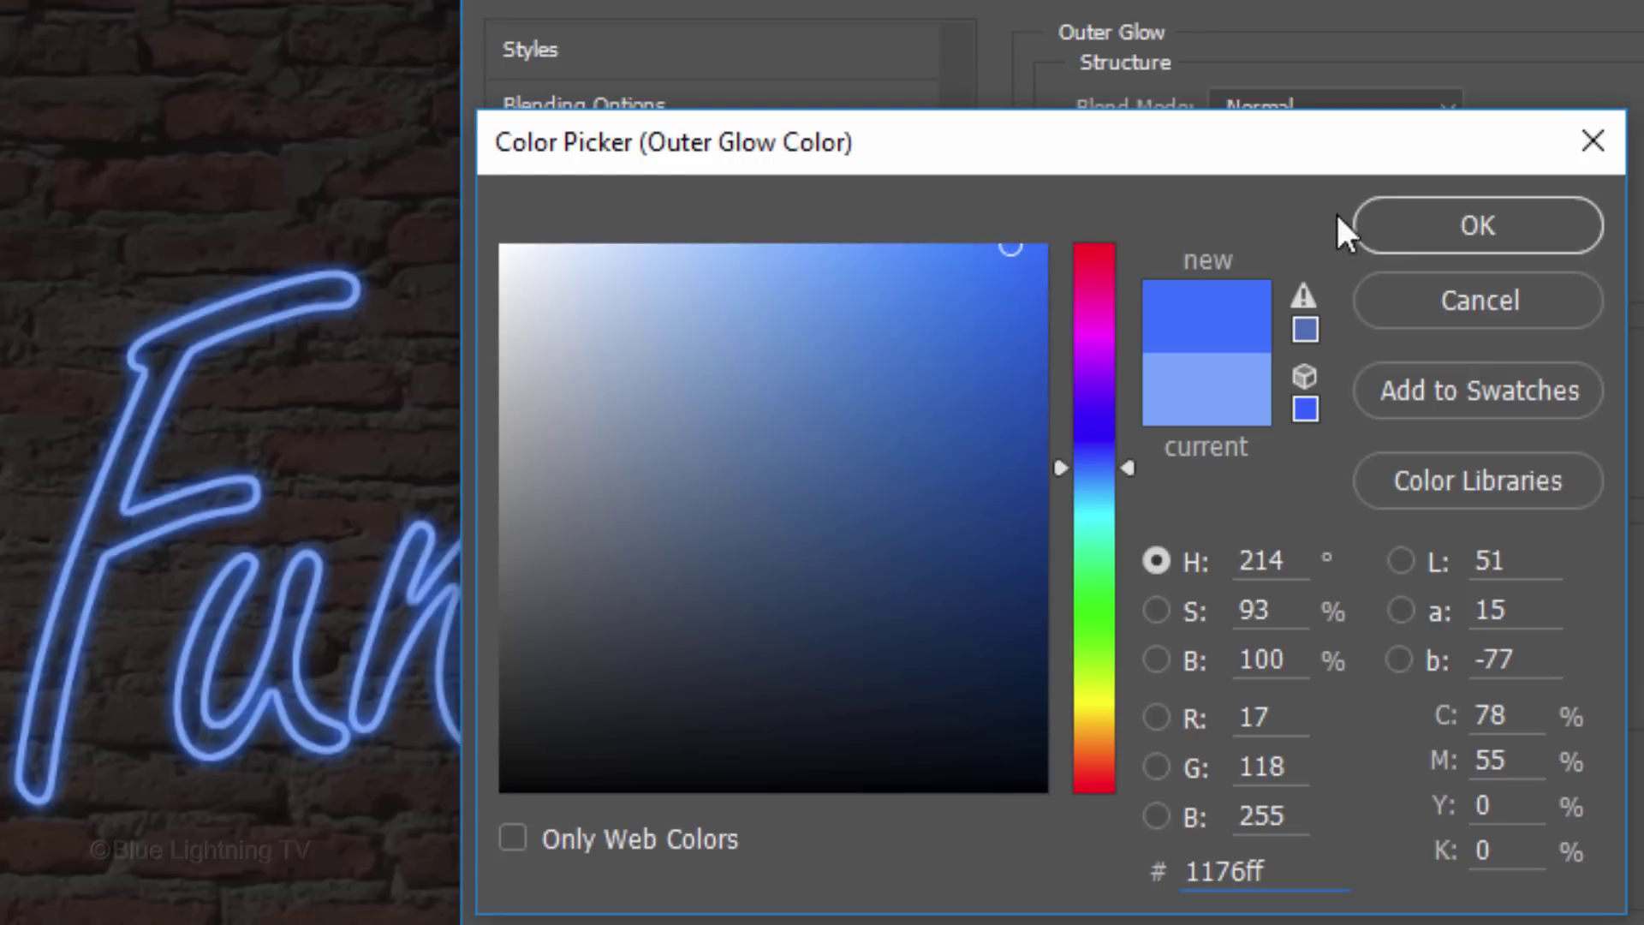
{"action": "left_click", "coordinate": [1462, 227]}
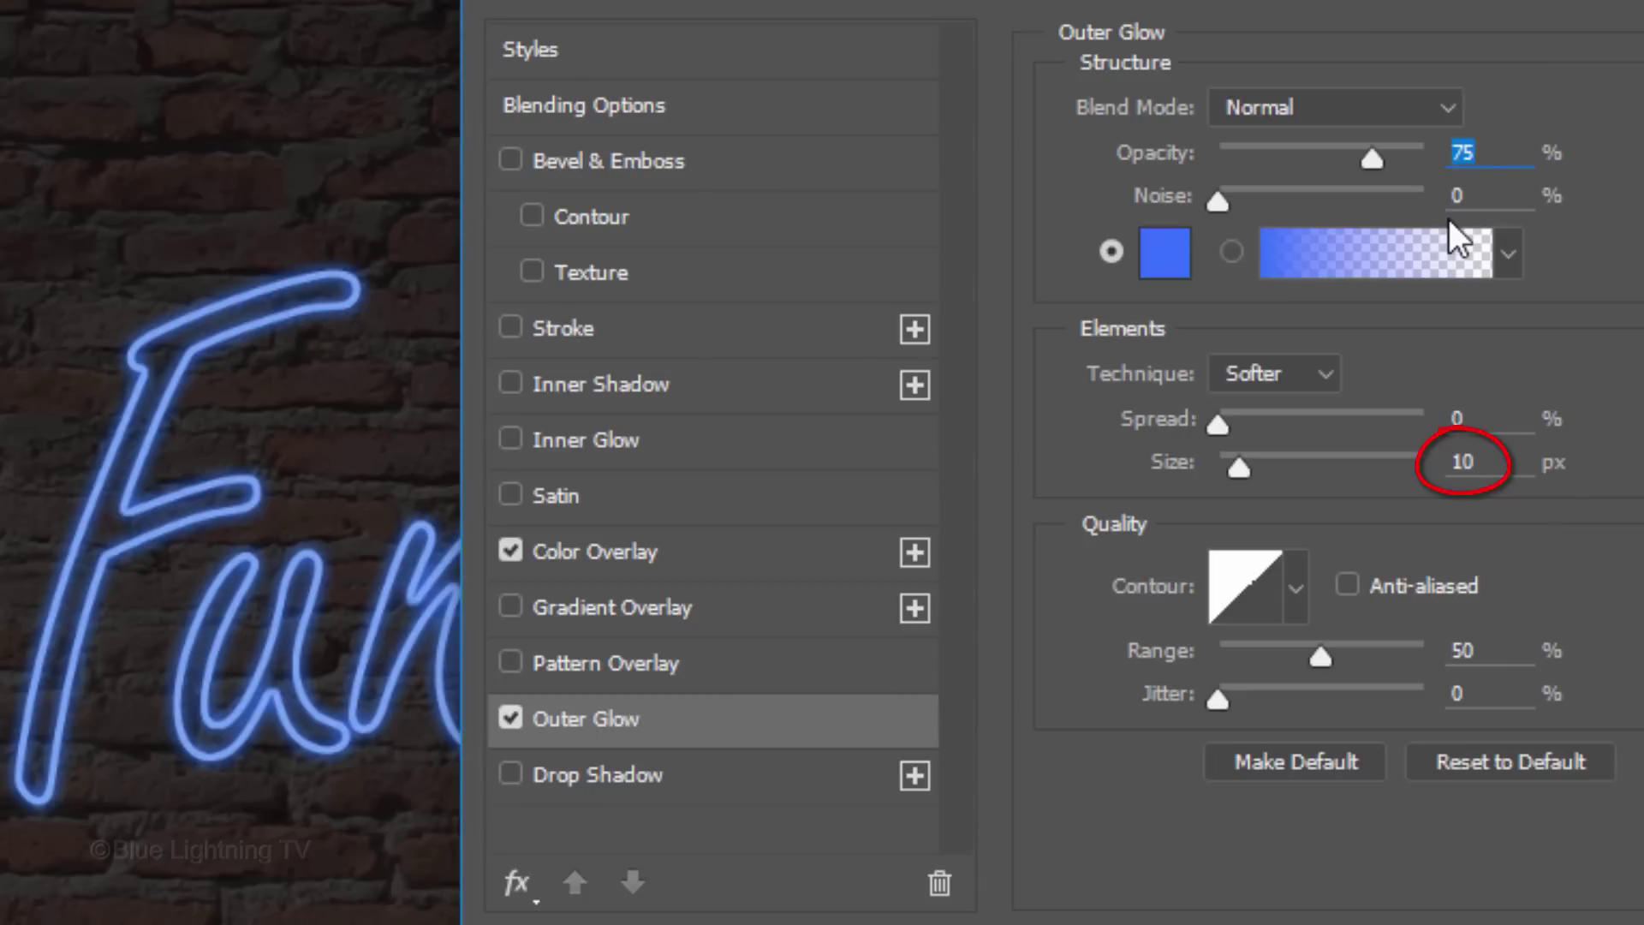
{"action": "left_click", "coordinate": [680, 779]}
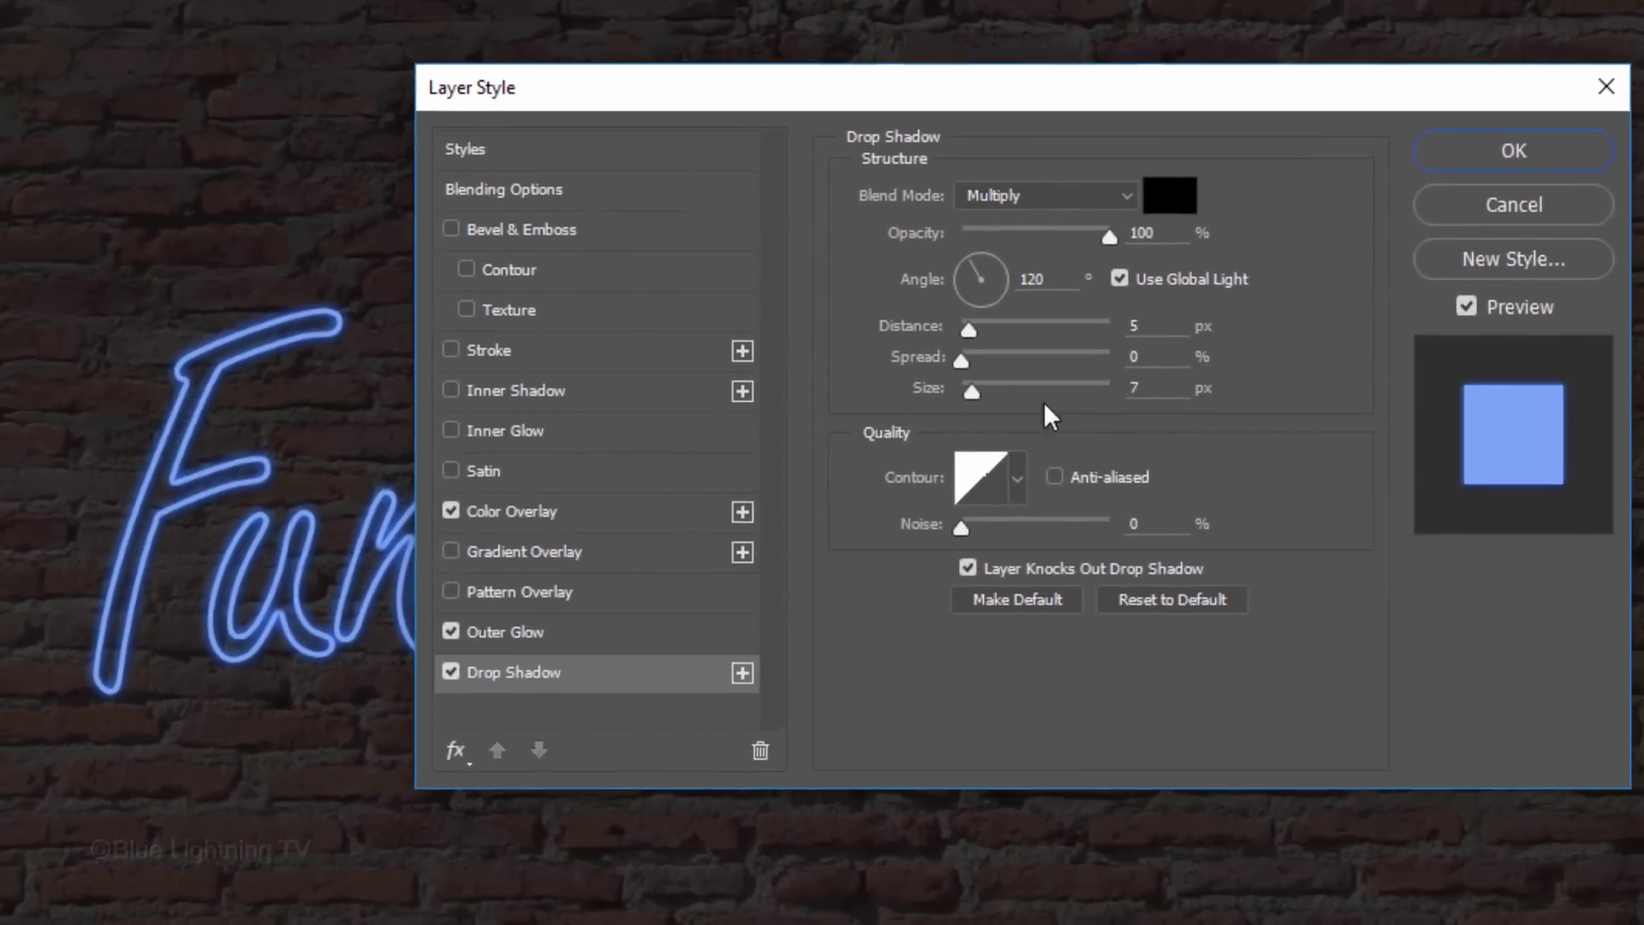
{"action": "left_click", "coordinate": [1528, 150]}
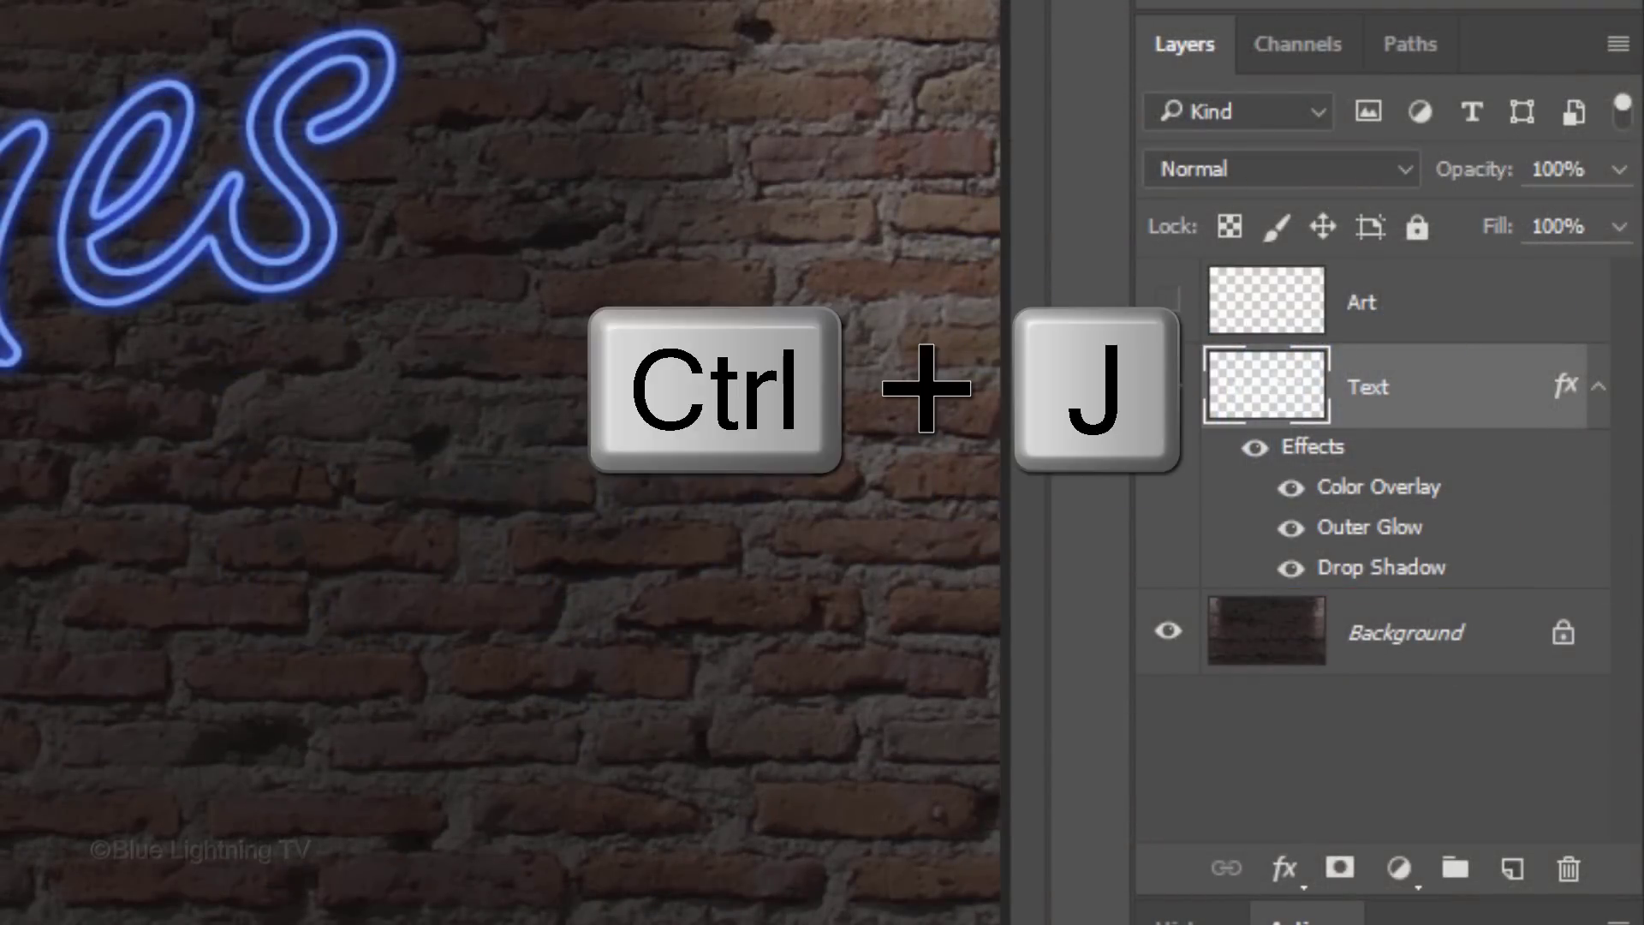
Duplicate the Text layer and turn off the Drop Shadow effect on the copy.
{"action": "key", "text": "ctrl+j"}
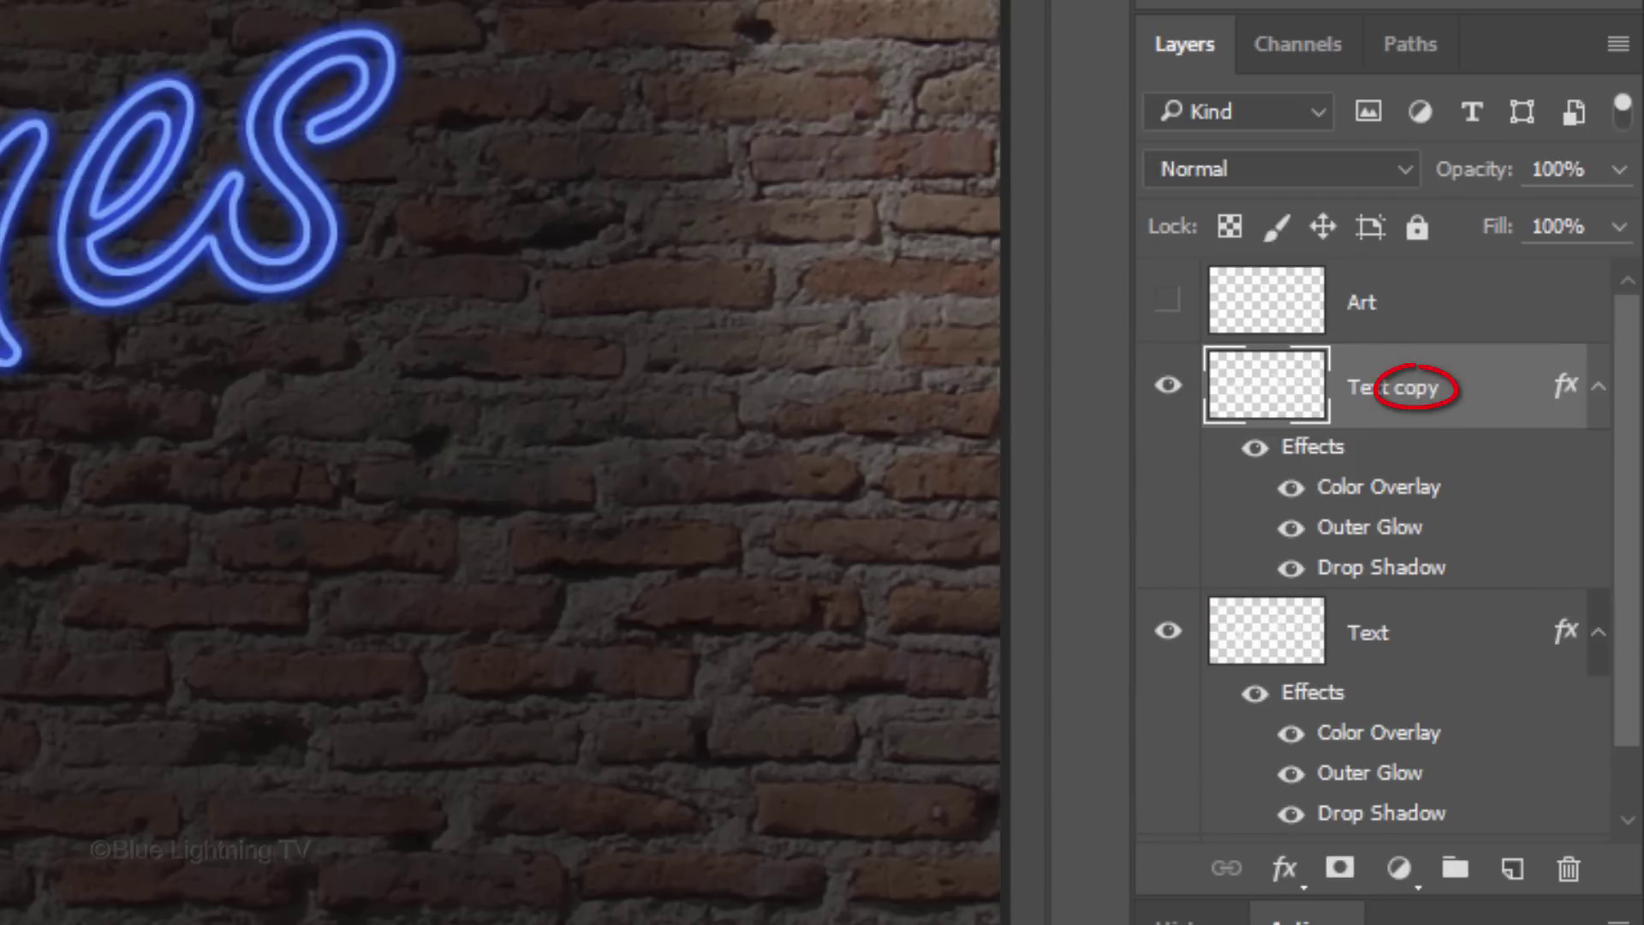
{"action": "left_click", "coordinate": [1290, 571]}
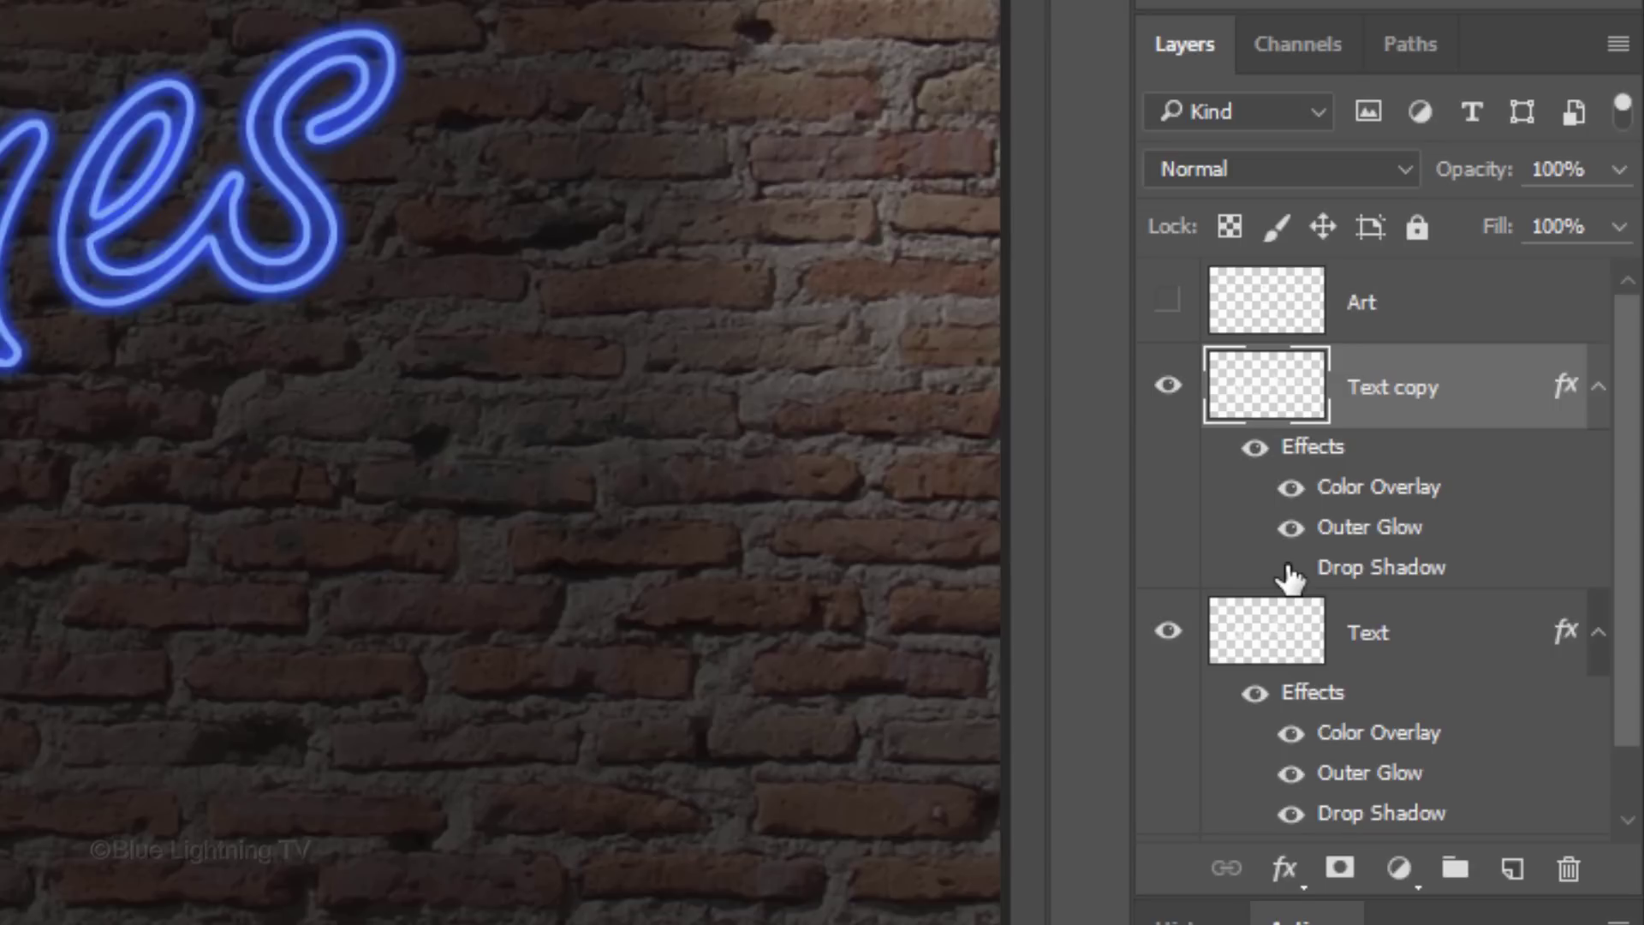
Set the Text copy layer's Outer Glow to colour #6EAAFB, Color Dodge blend mode, 100% opacity and 100 px size.
{"action": "double_click", "coordinate": [1367, 528]}
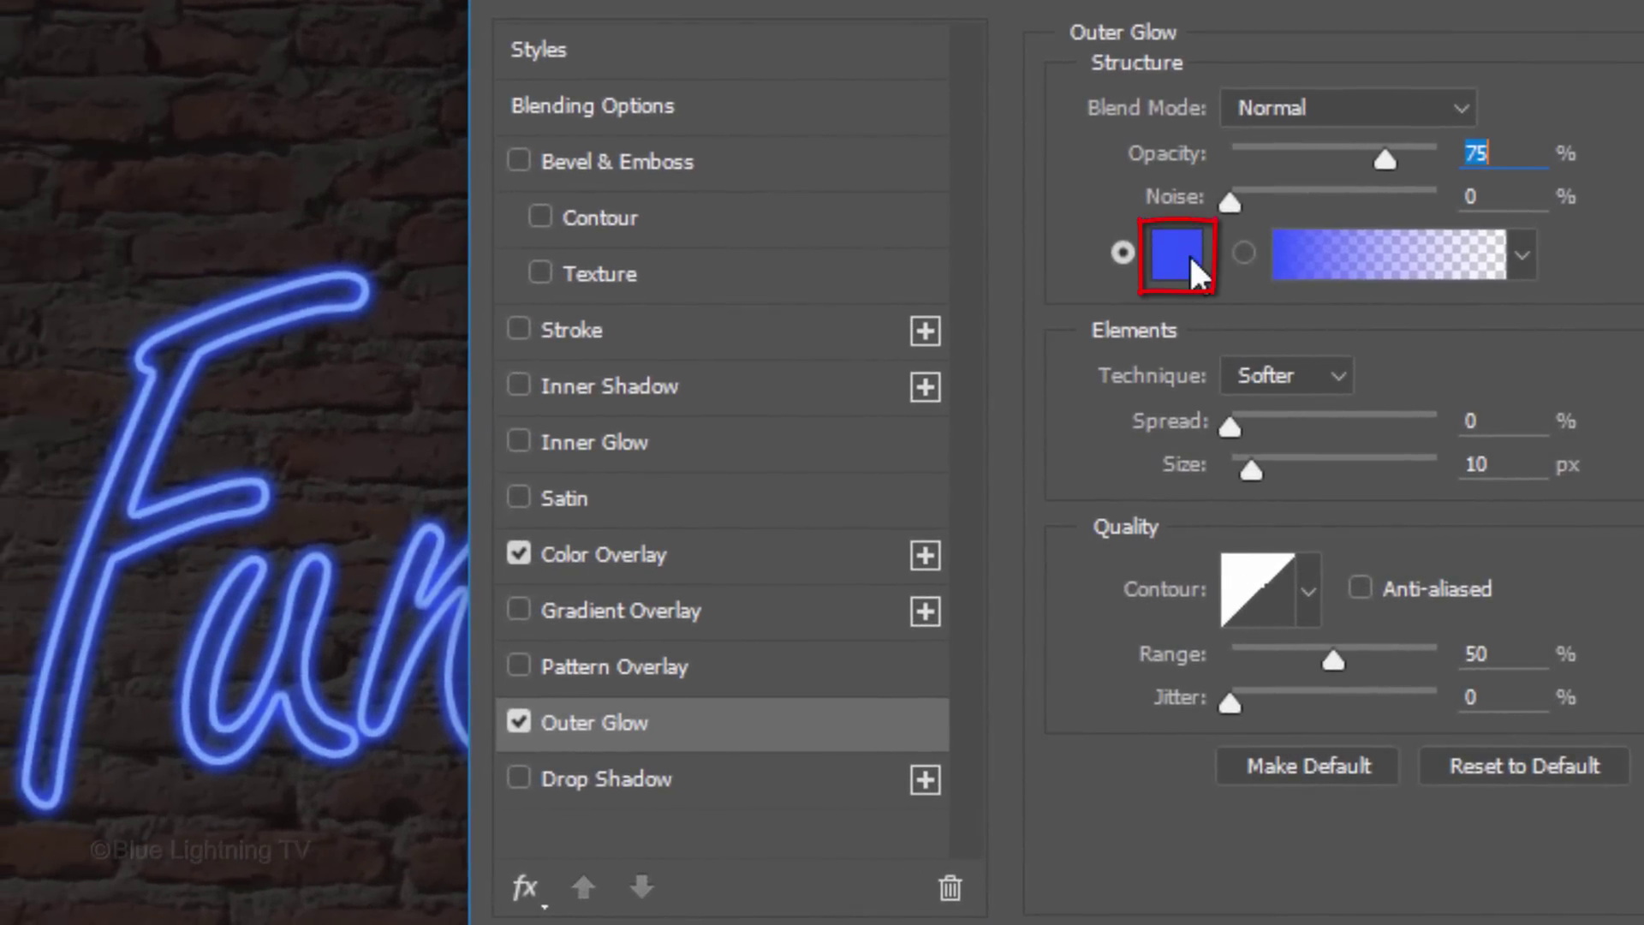
{"action": "left_click", "coordinate": [1189, 254]}
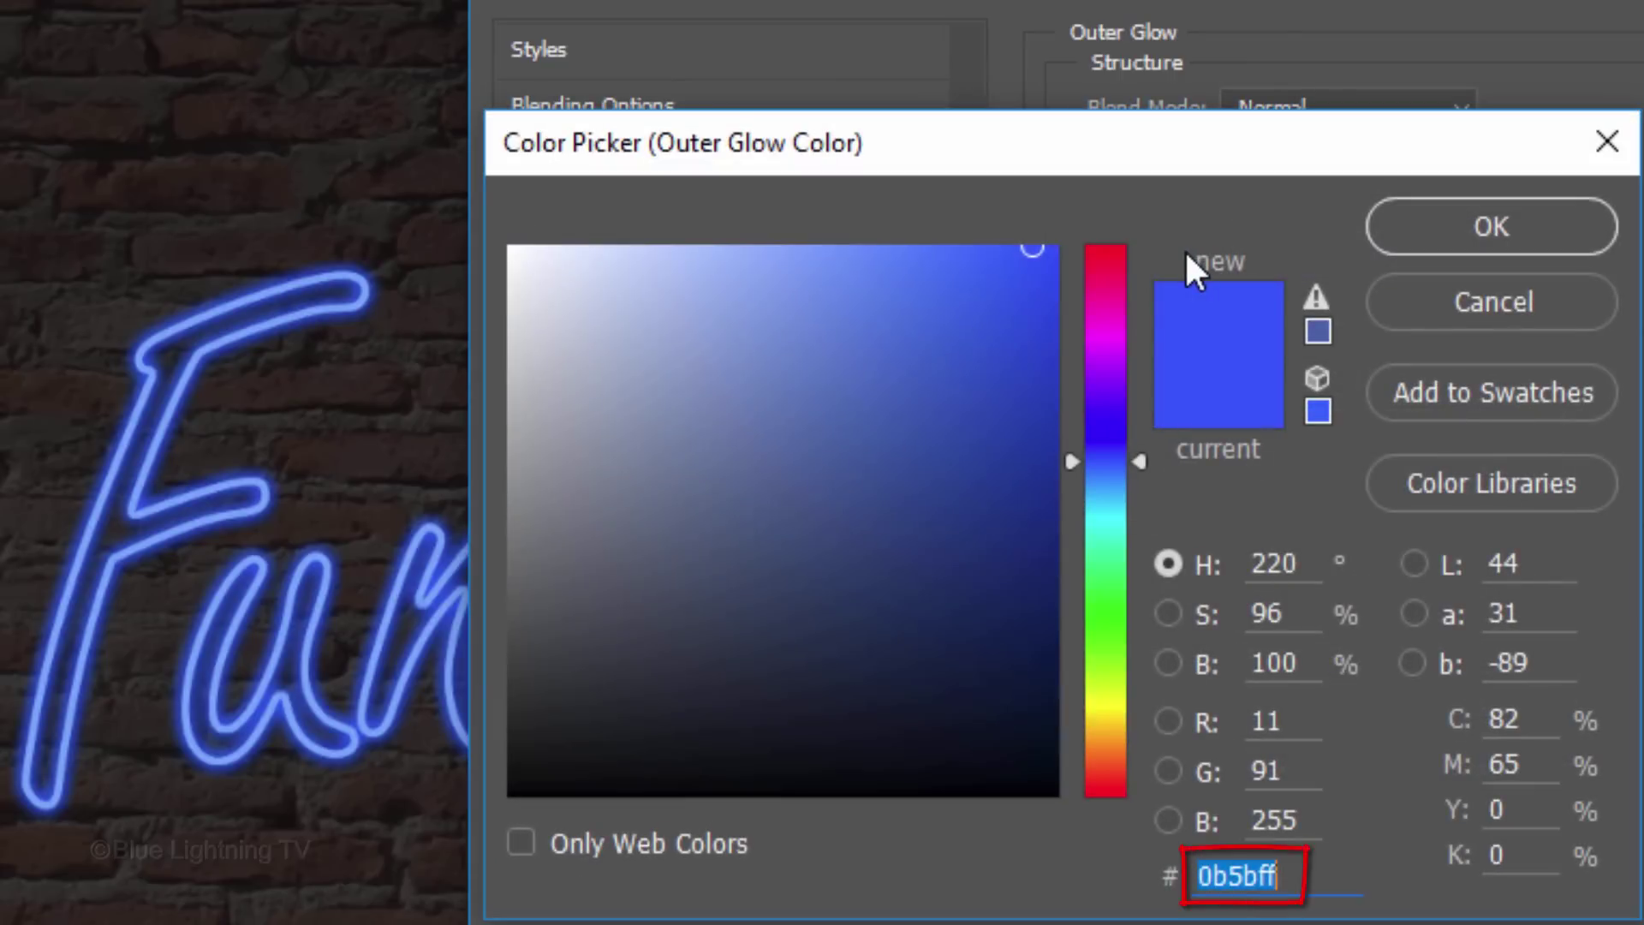
{"action": "type", "text": "6EAAFB"}
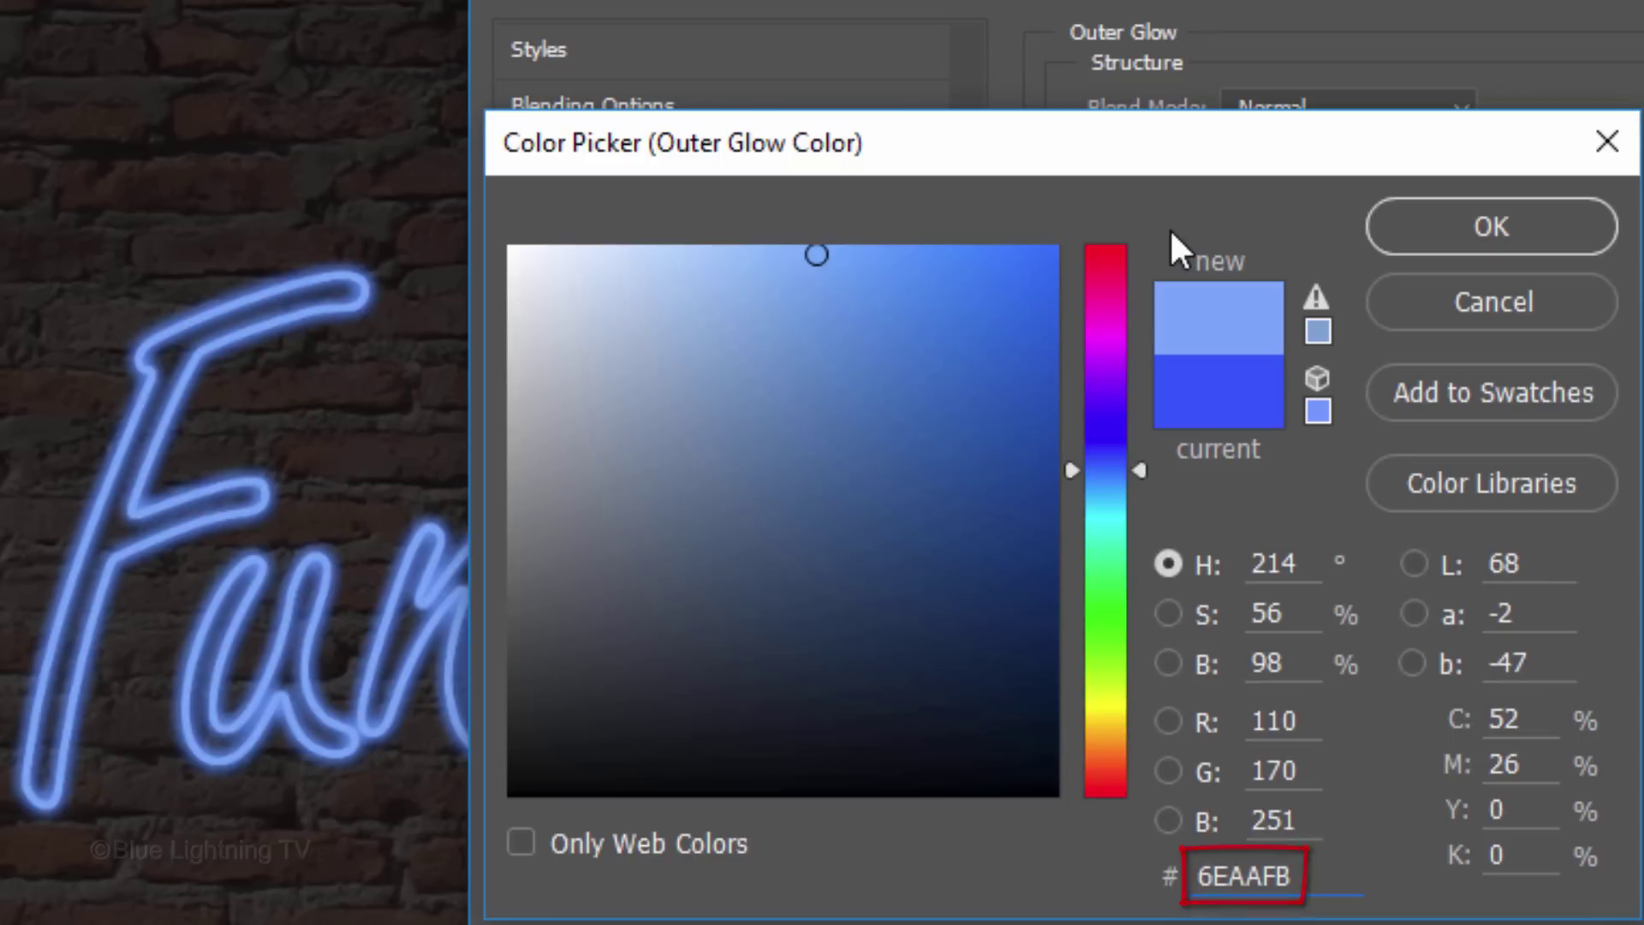
{"action": "key", "text": "Return"}
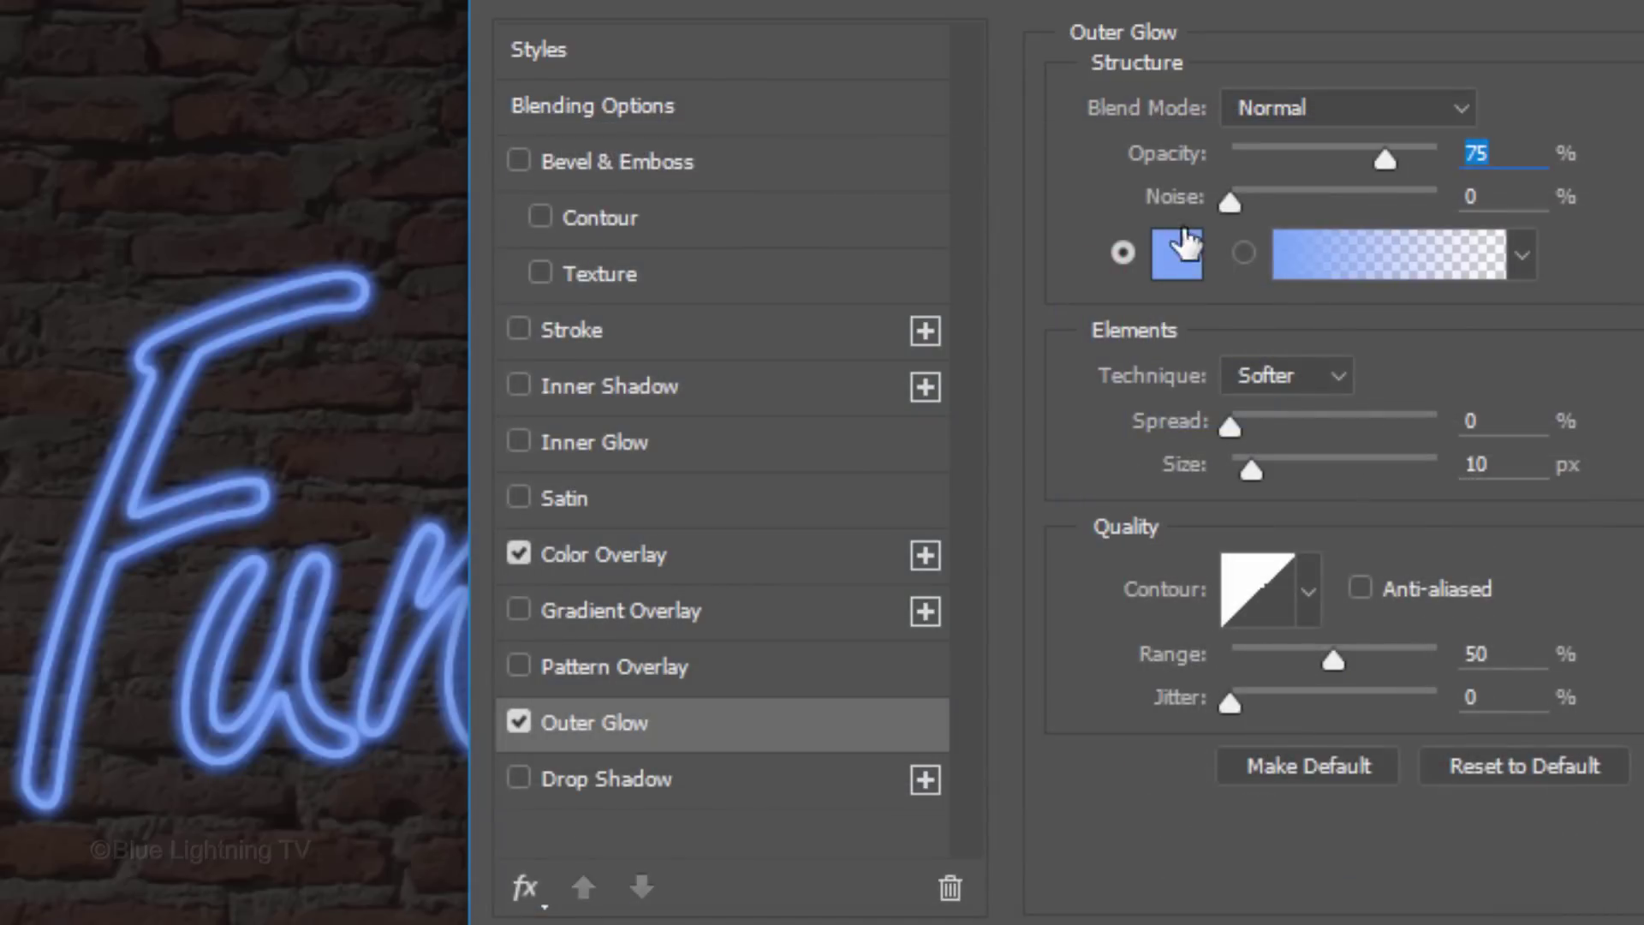
{"action": "left_click", "coordinate": [1385, 115]}
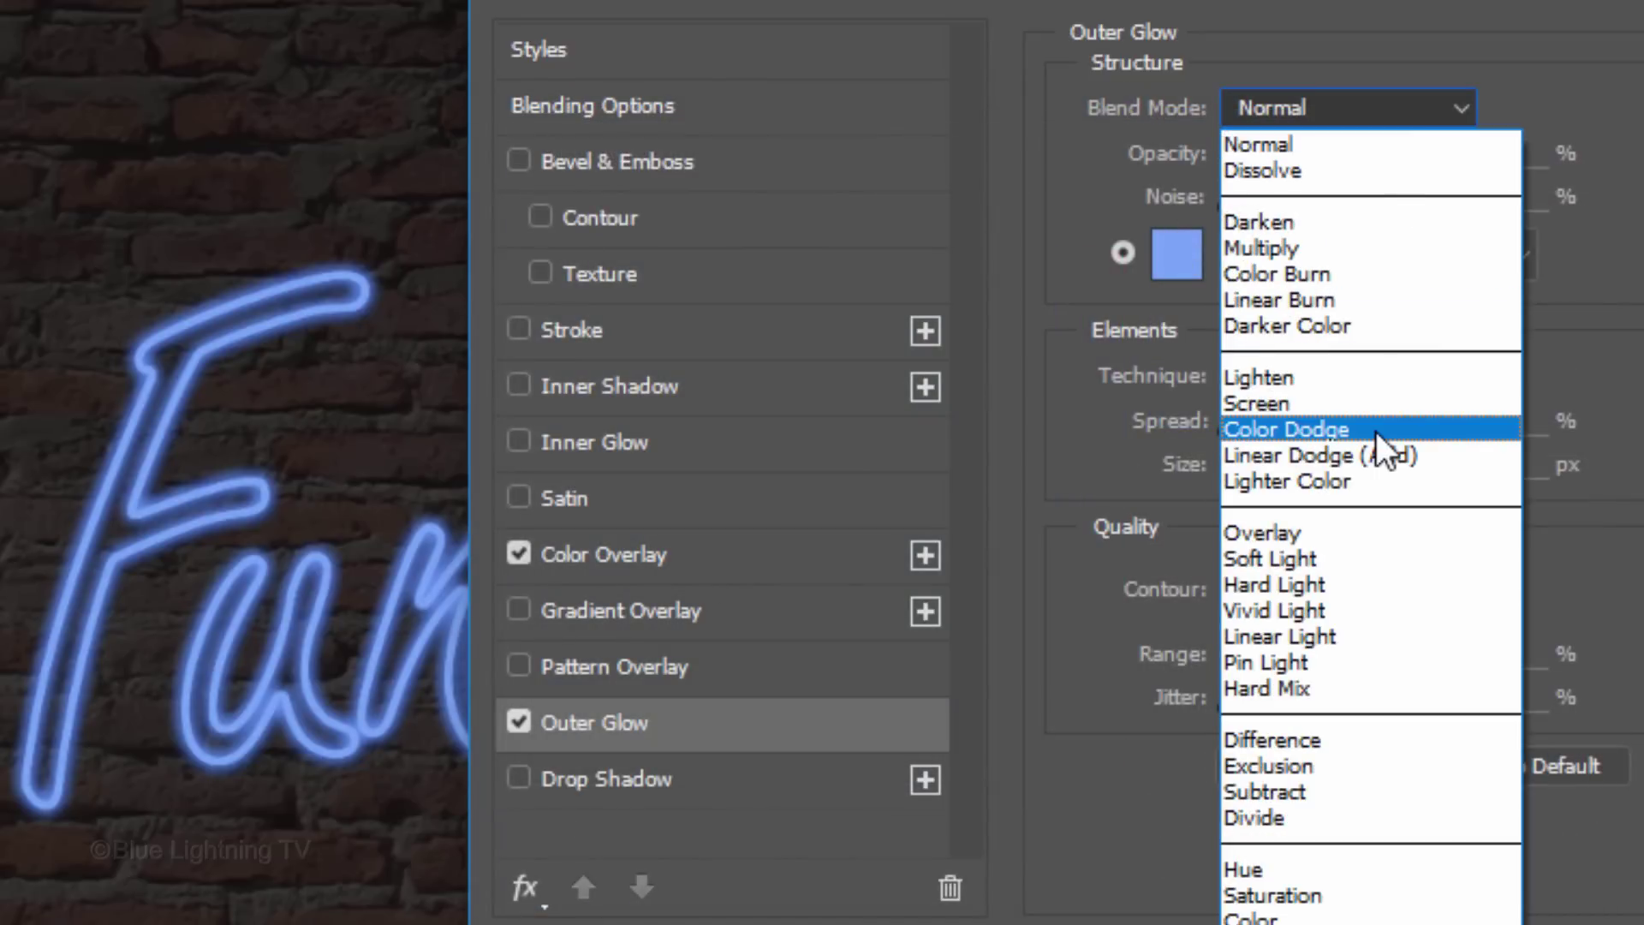
{"action": "left_click", "coordinate": [1378, 431]}
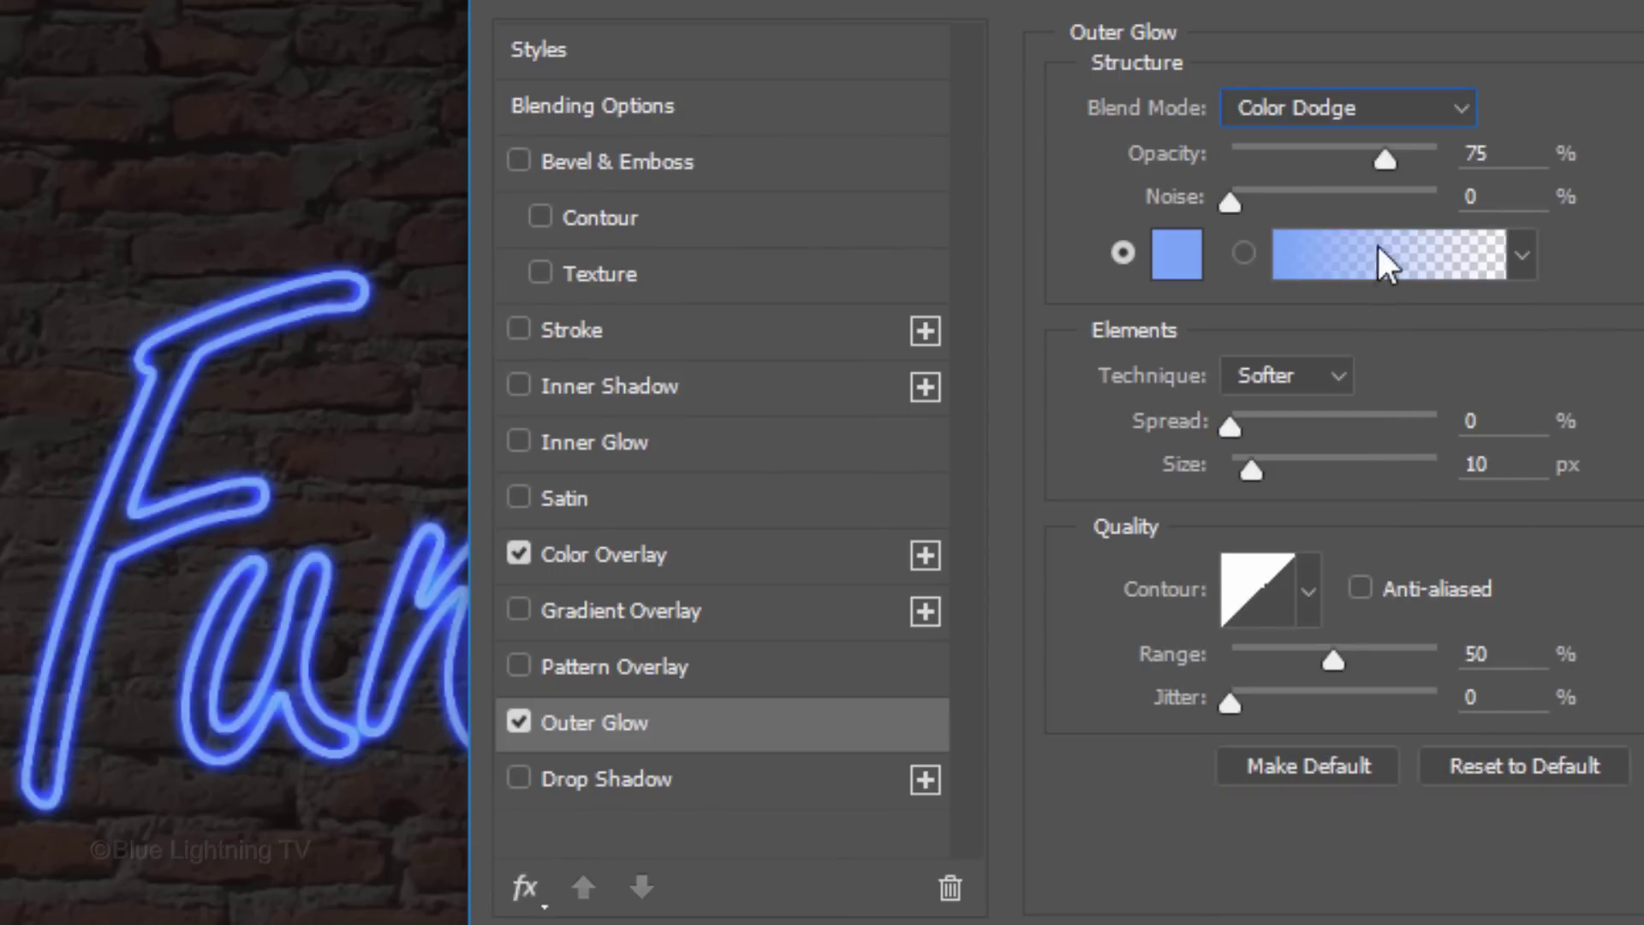
{"action": "left_click_drag", "start_coordinate": [1384, 157], "coordinate": [1521, 167]}
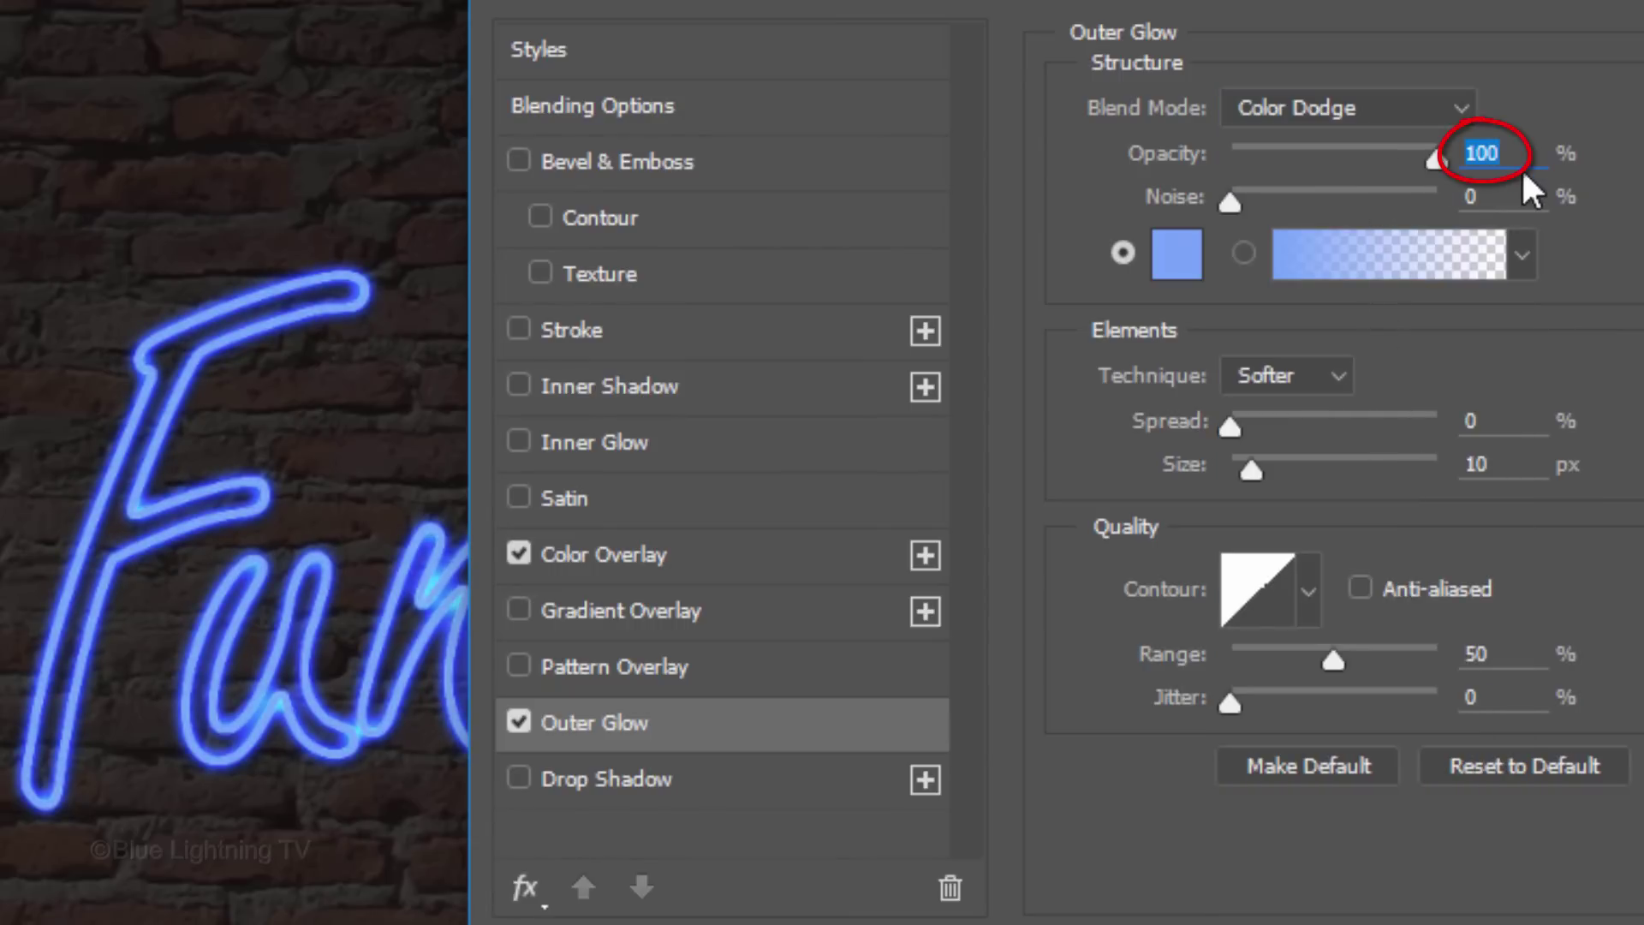
{"action": "left_click", "coordinate": [1477, 470]}
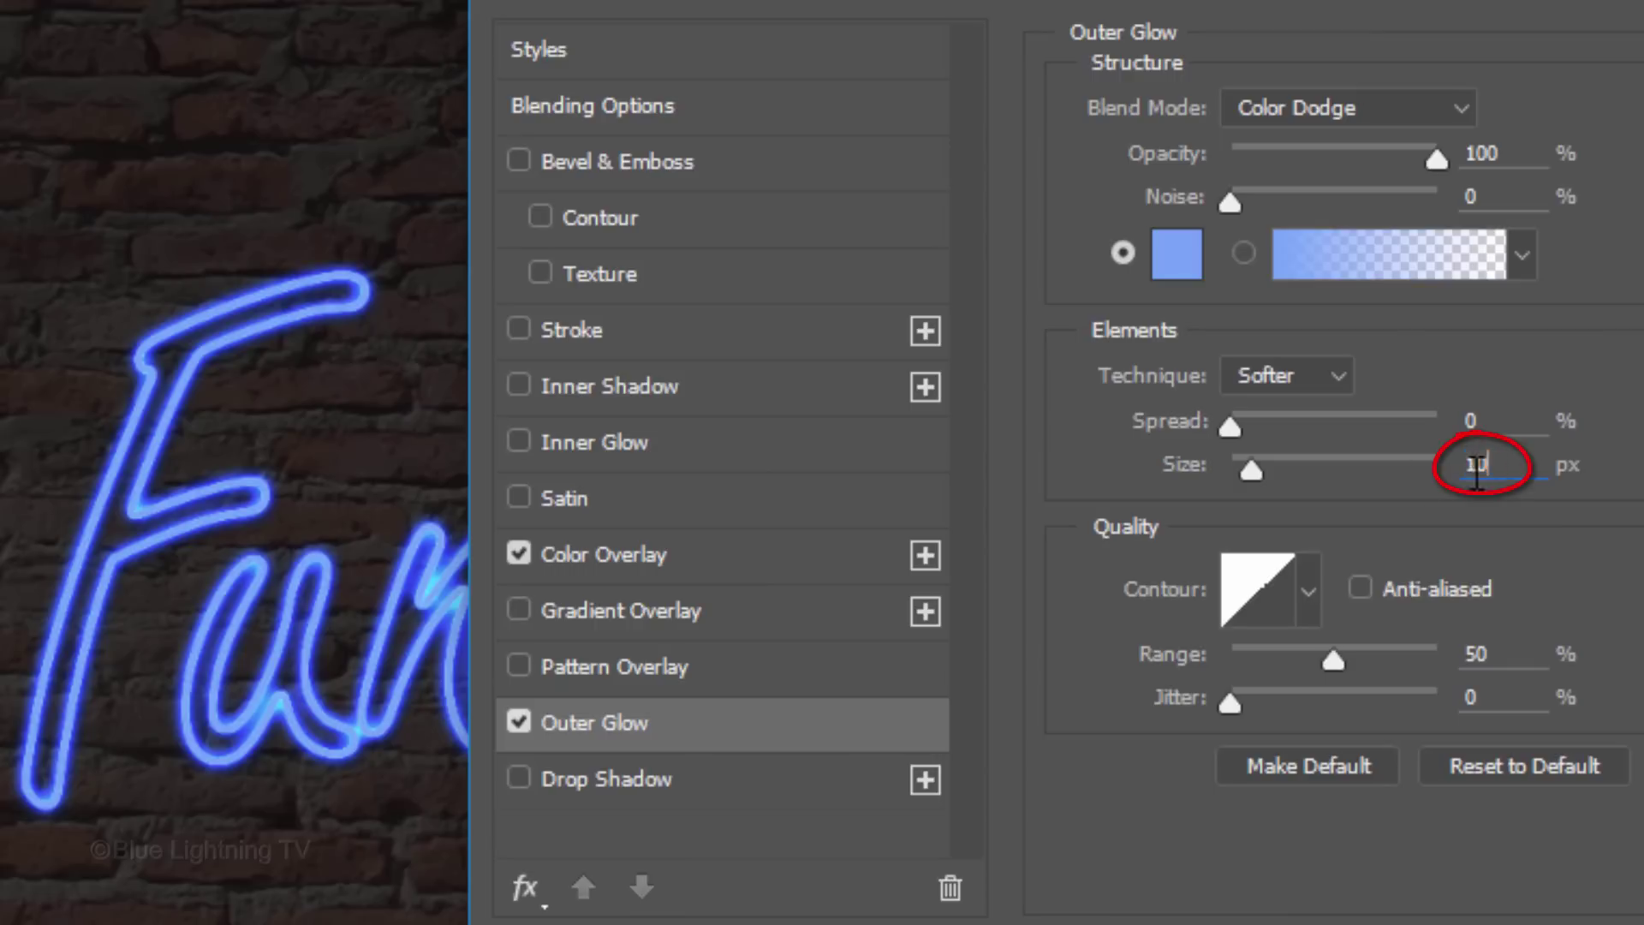
{"action": "type", "text": "0"}
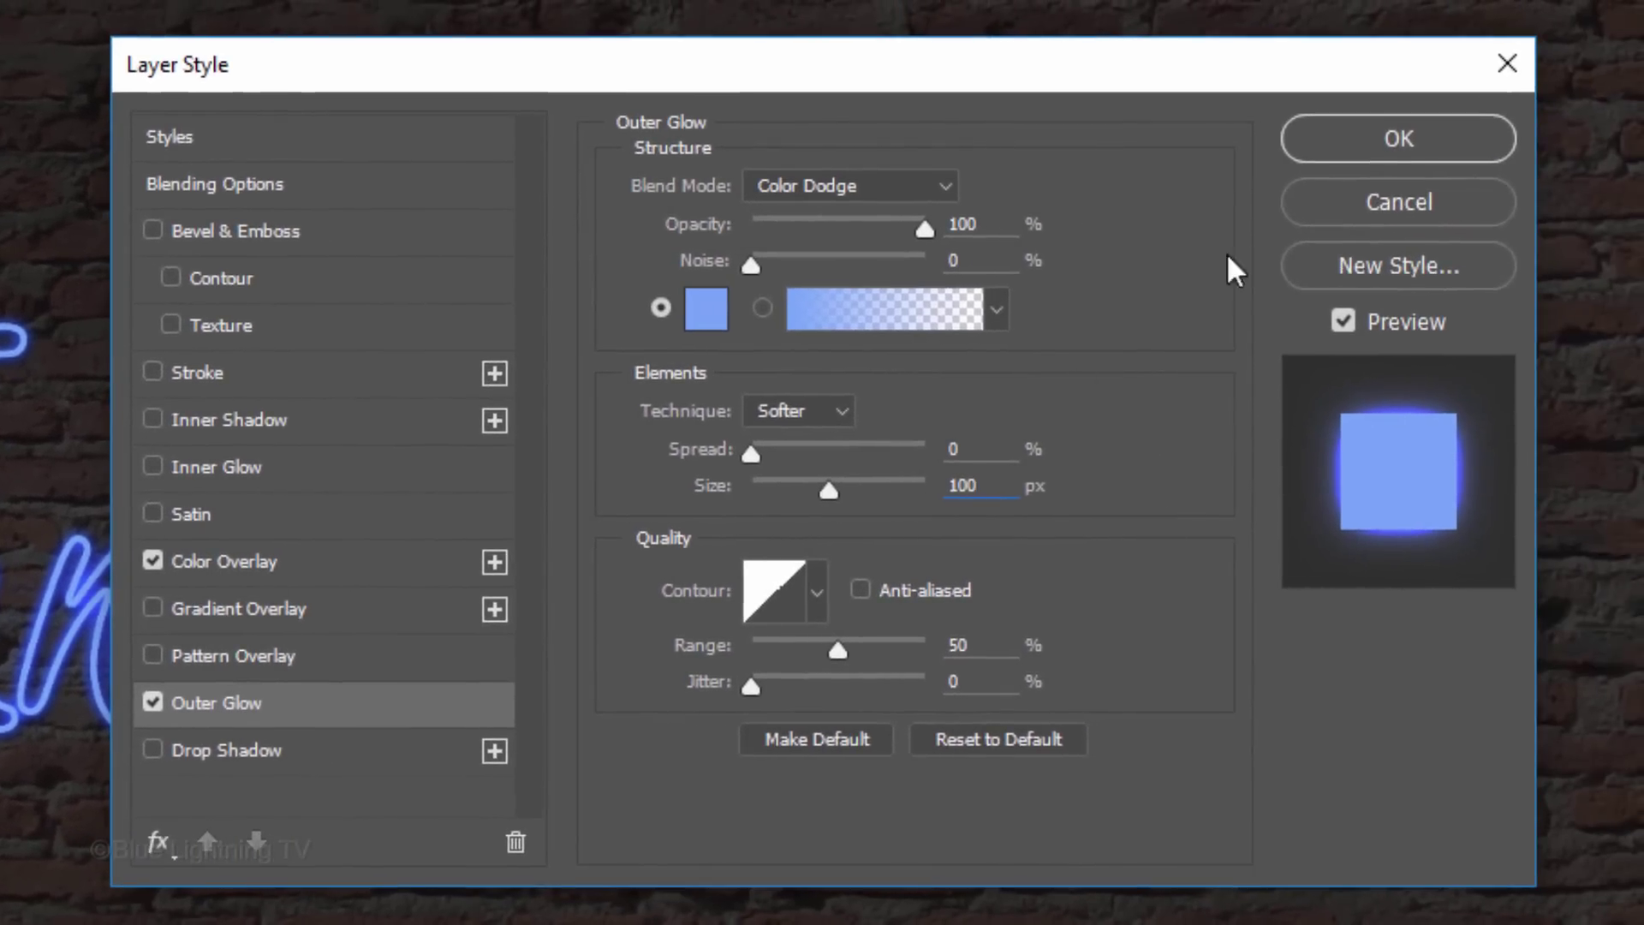
{"action": "left_click", "coordinate": [1375, 138]}
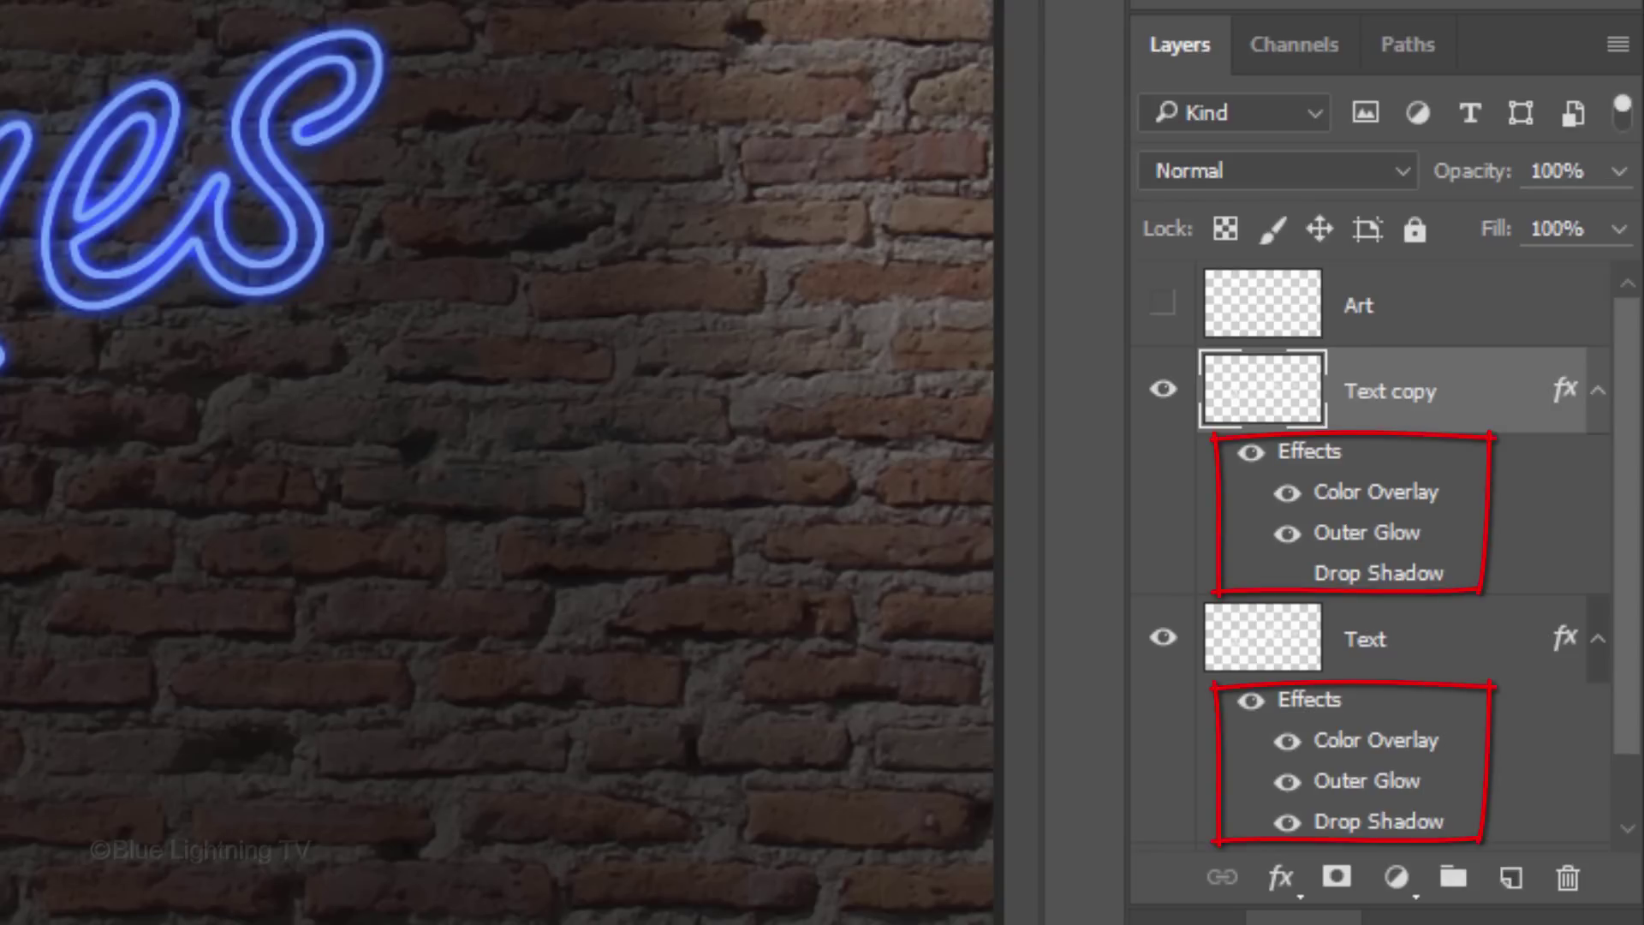
Collapse both text layers' effects, then add a new layer above Text copy with the Text copy letters loaded as a selection.
{"action": "left_click", "coordinate": [1599, 392]}
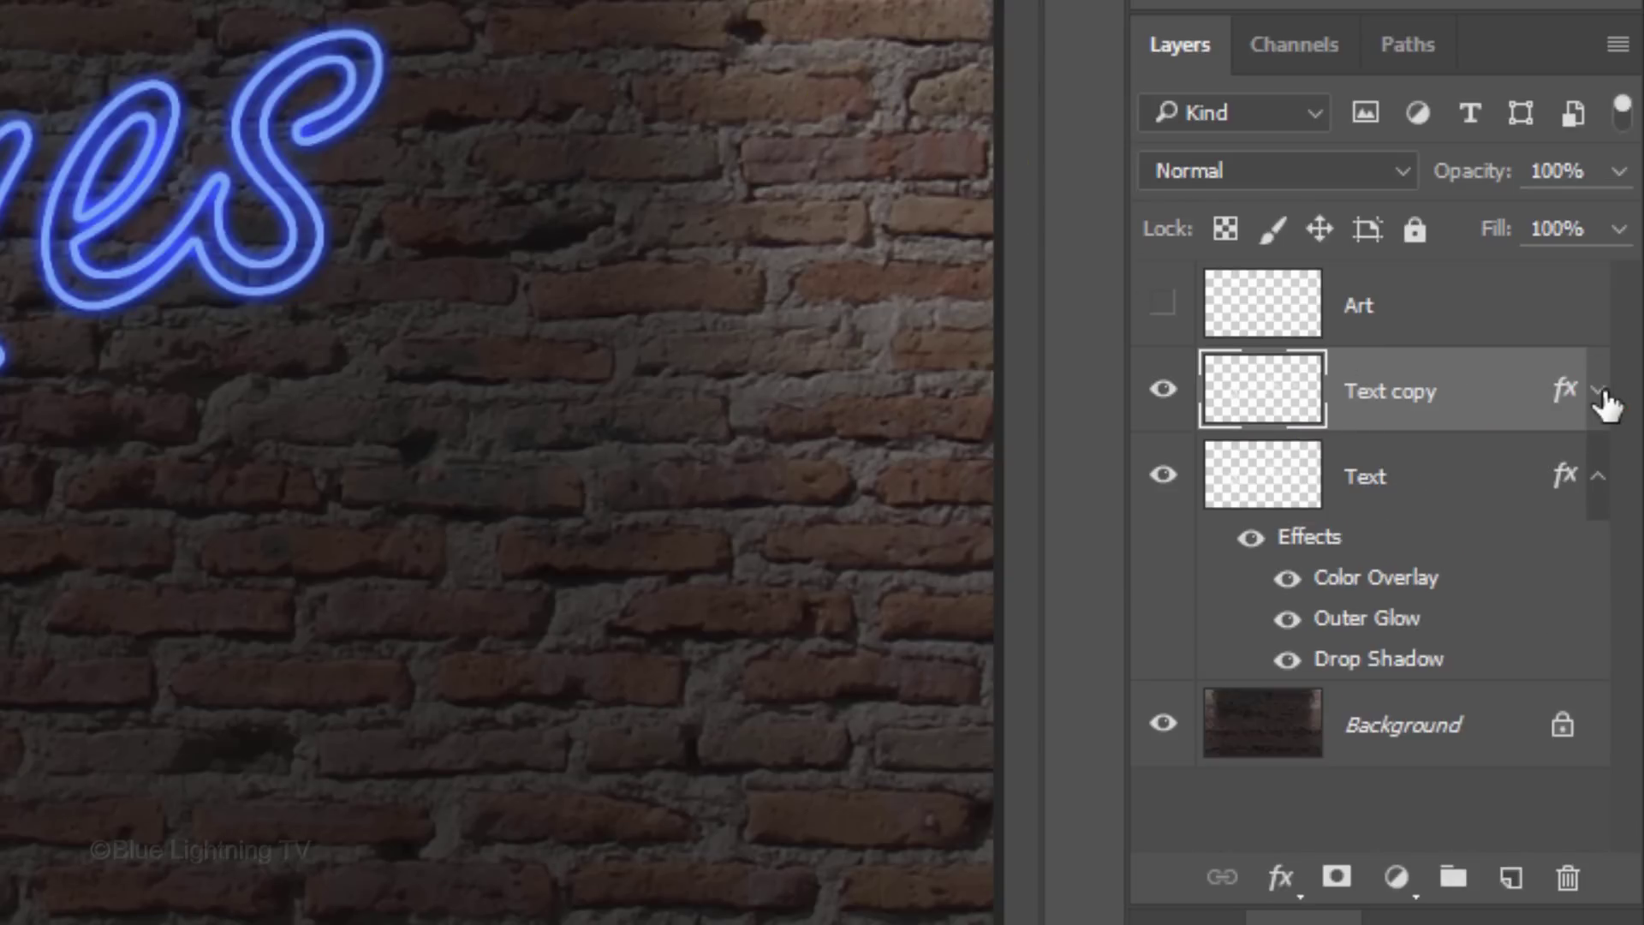
{"action": "left_click", "coordinate": [1599, 478]}
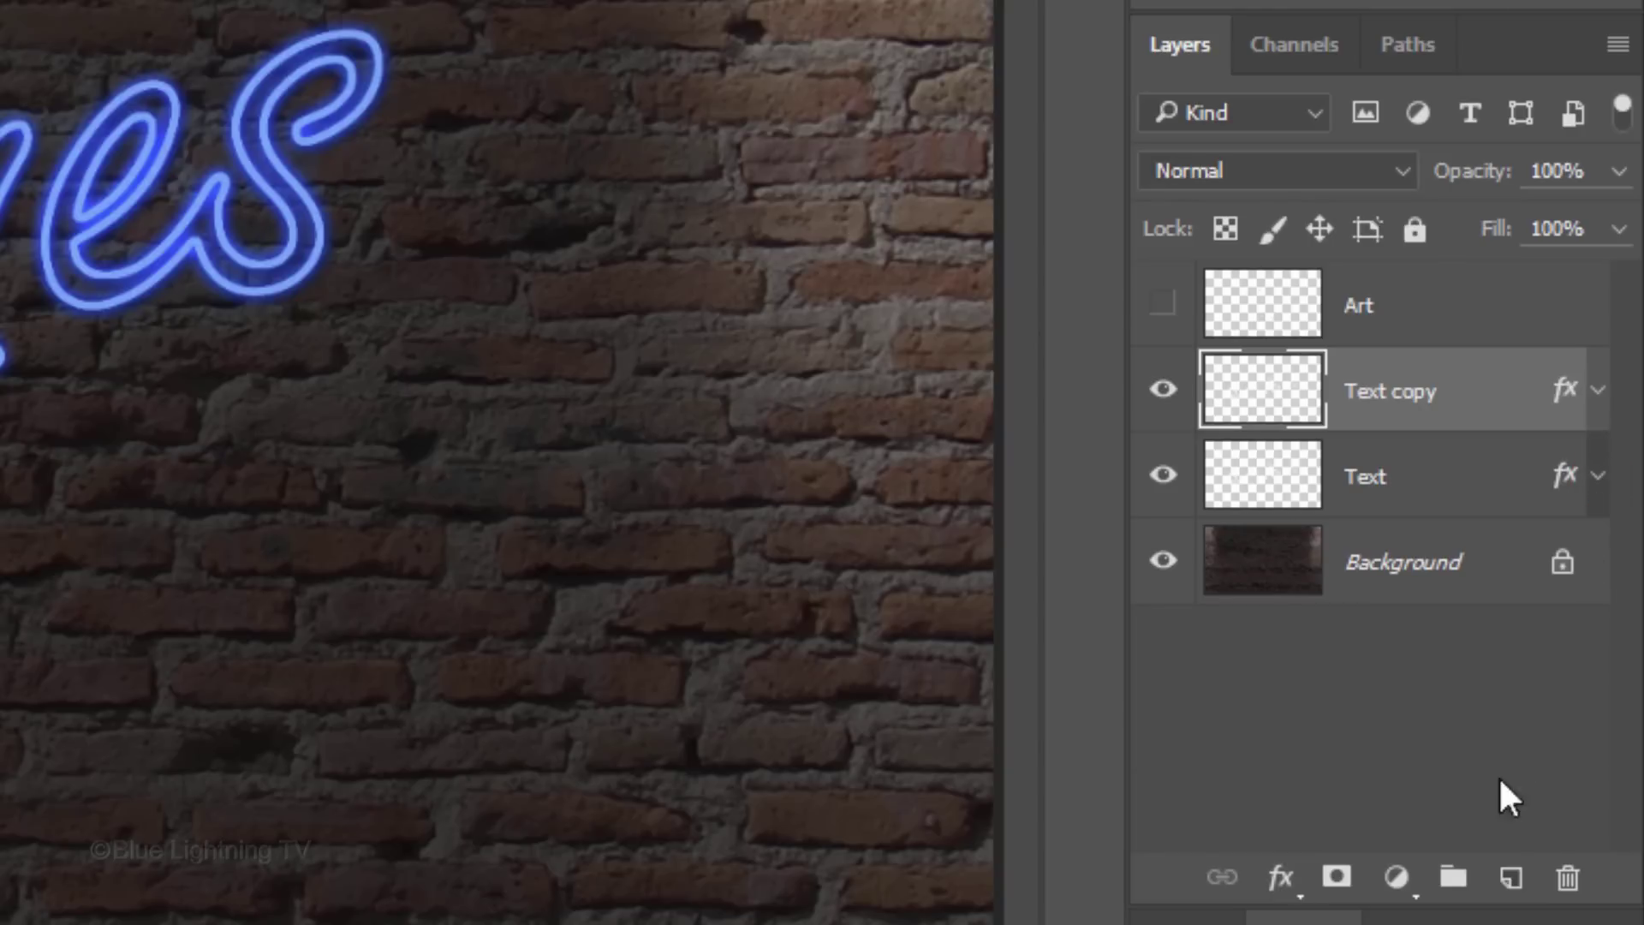
{"action": "left_click", "coordinate": [1509, 879]}
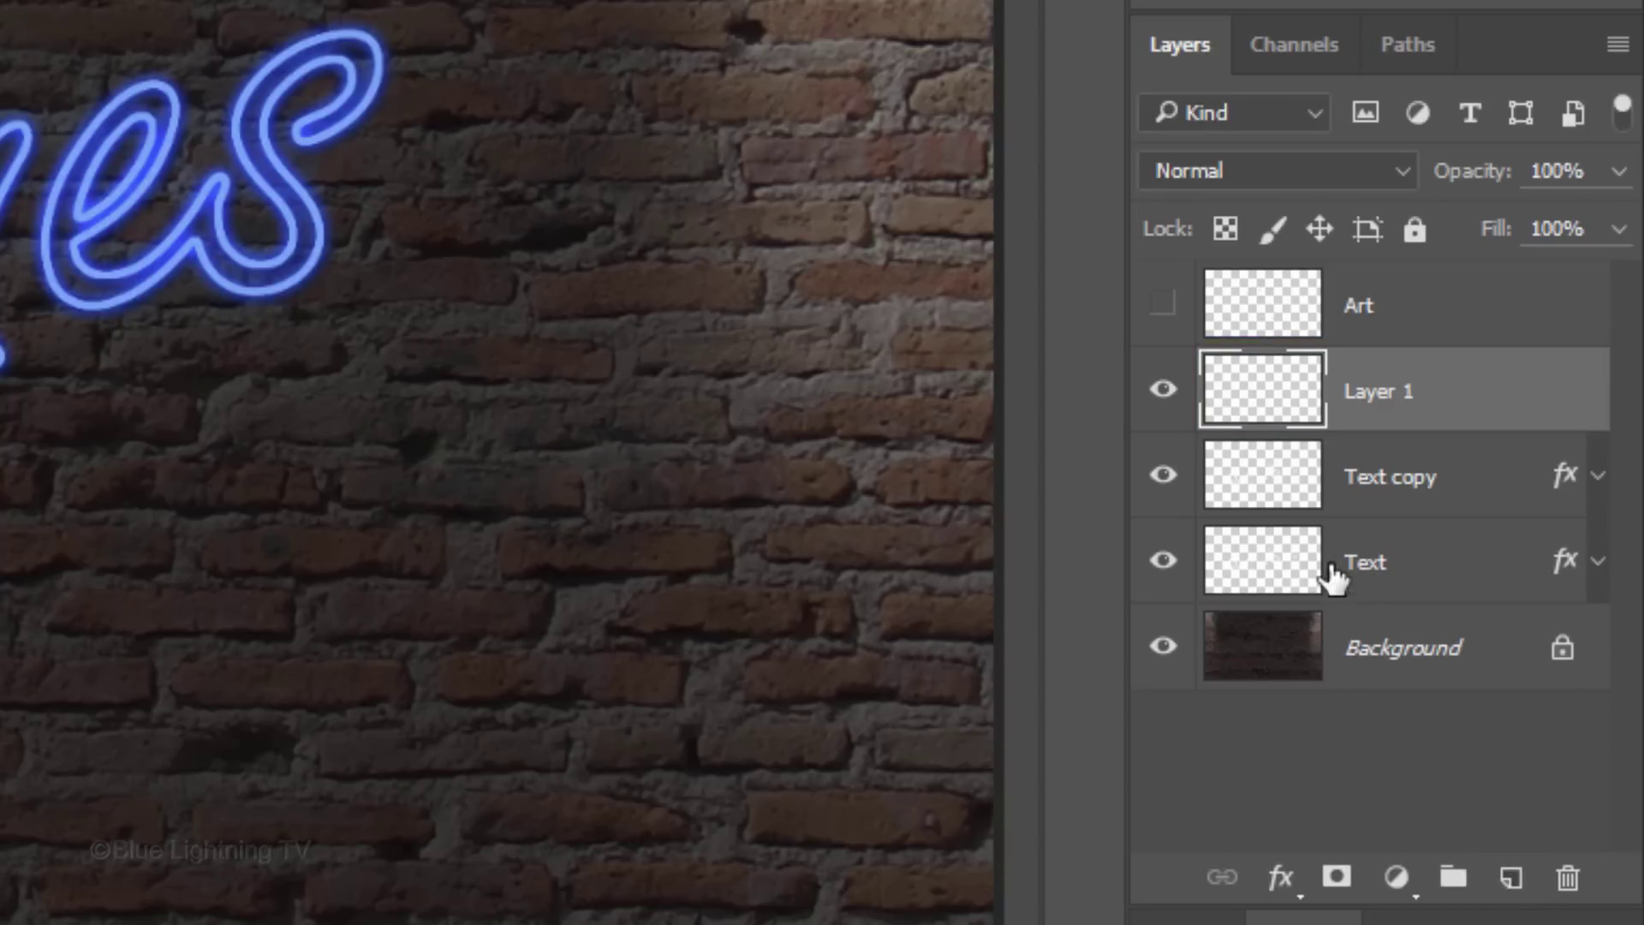
{"action": "left_click", "coordinate": [1265, 492], "text": "ctrl"}
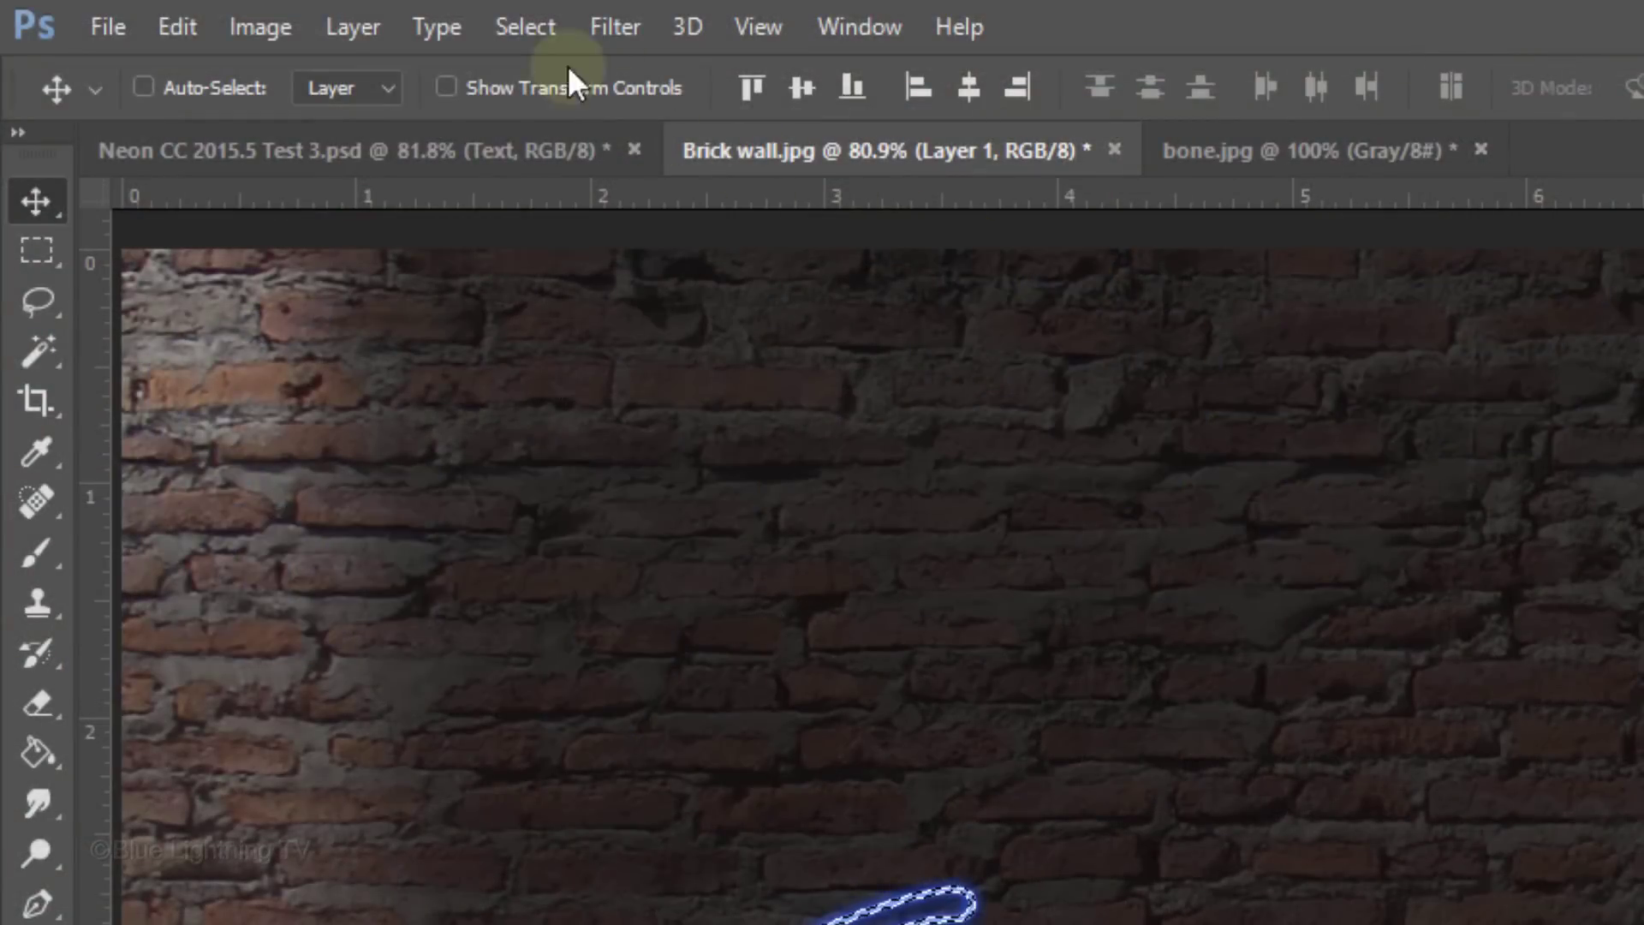
Contract the letter selection by 1 pixel, fill it with white on Layer 1, and deselect.
{"action": "left_click", "coordinate": [526, 27]}
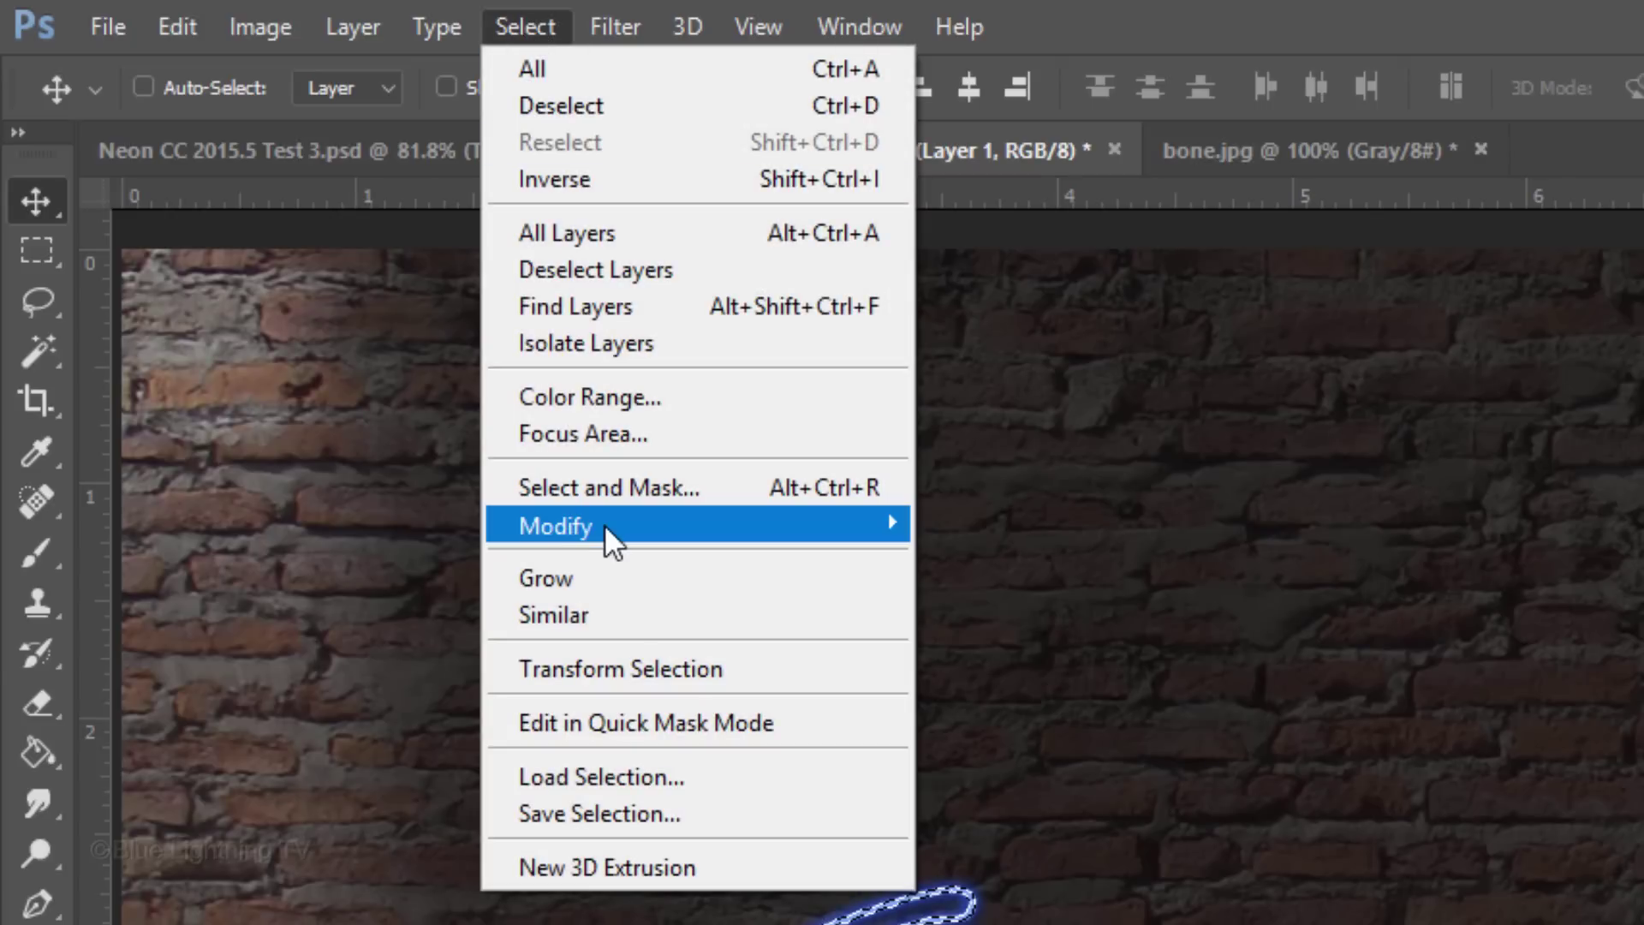
{"action": "mouse_move", "coordinate": [603, 524]}
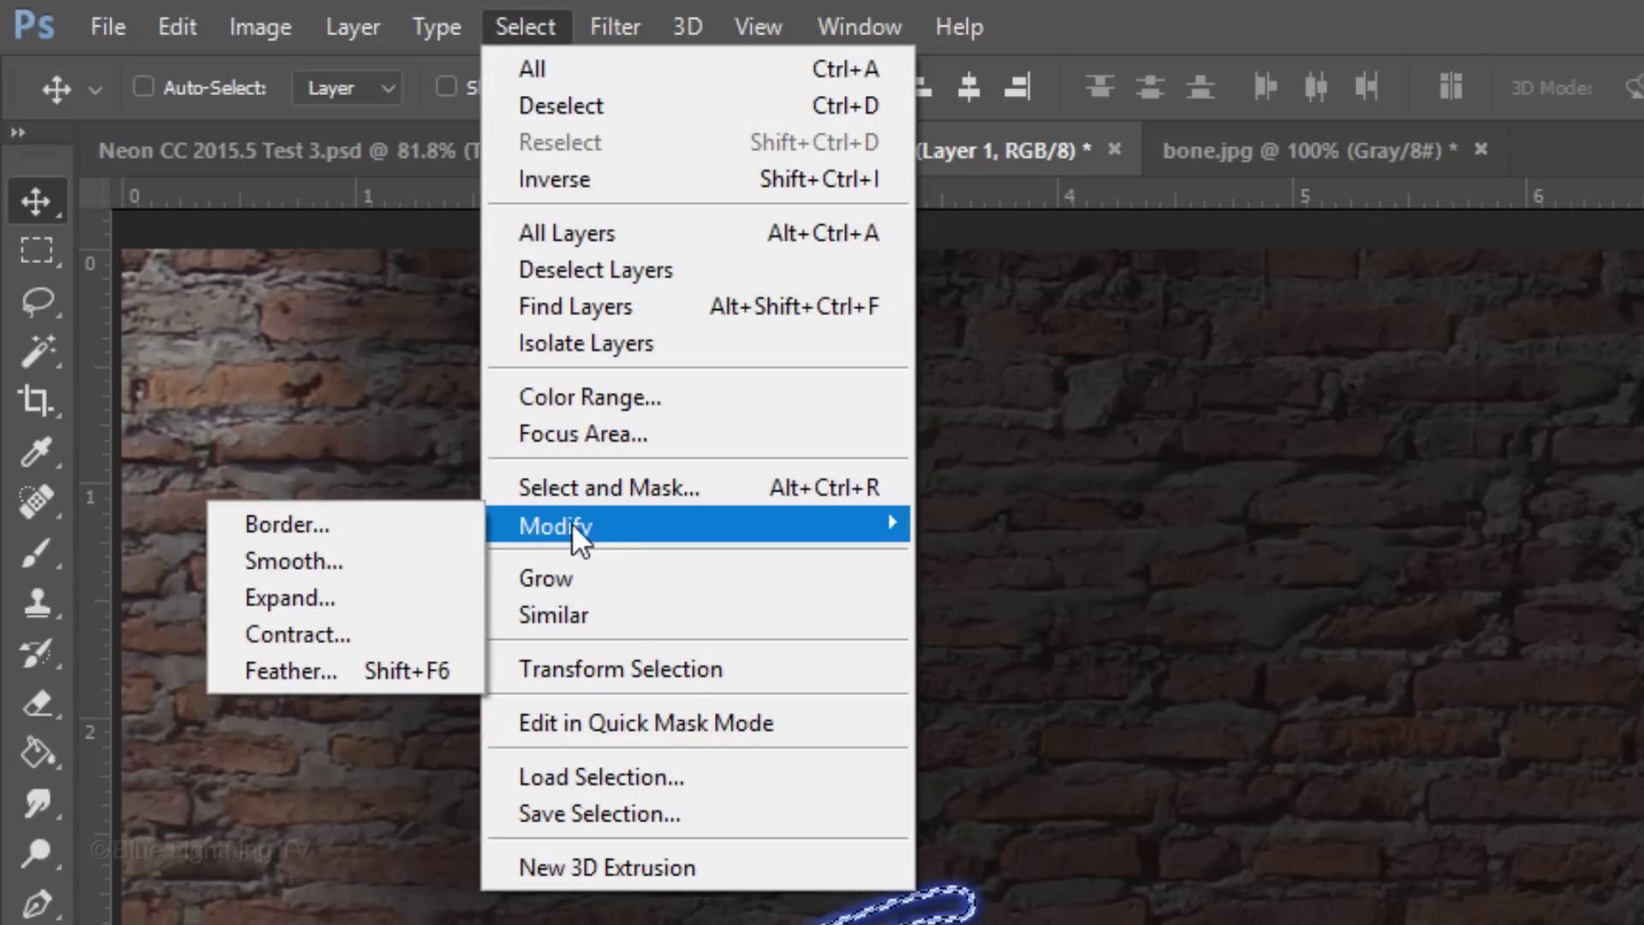
{"action": "left_click", "coordinate": [419, 632]}
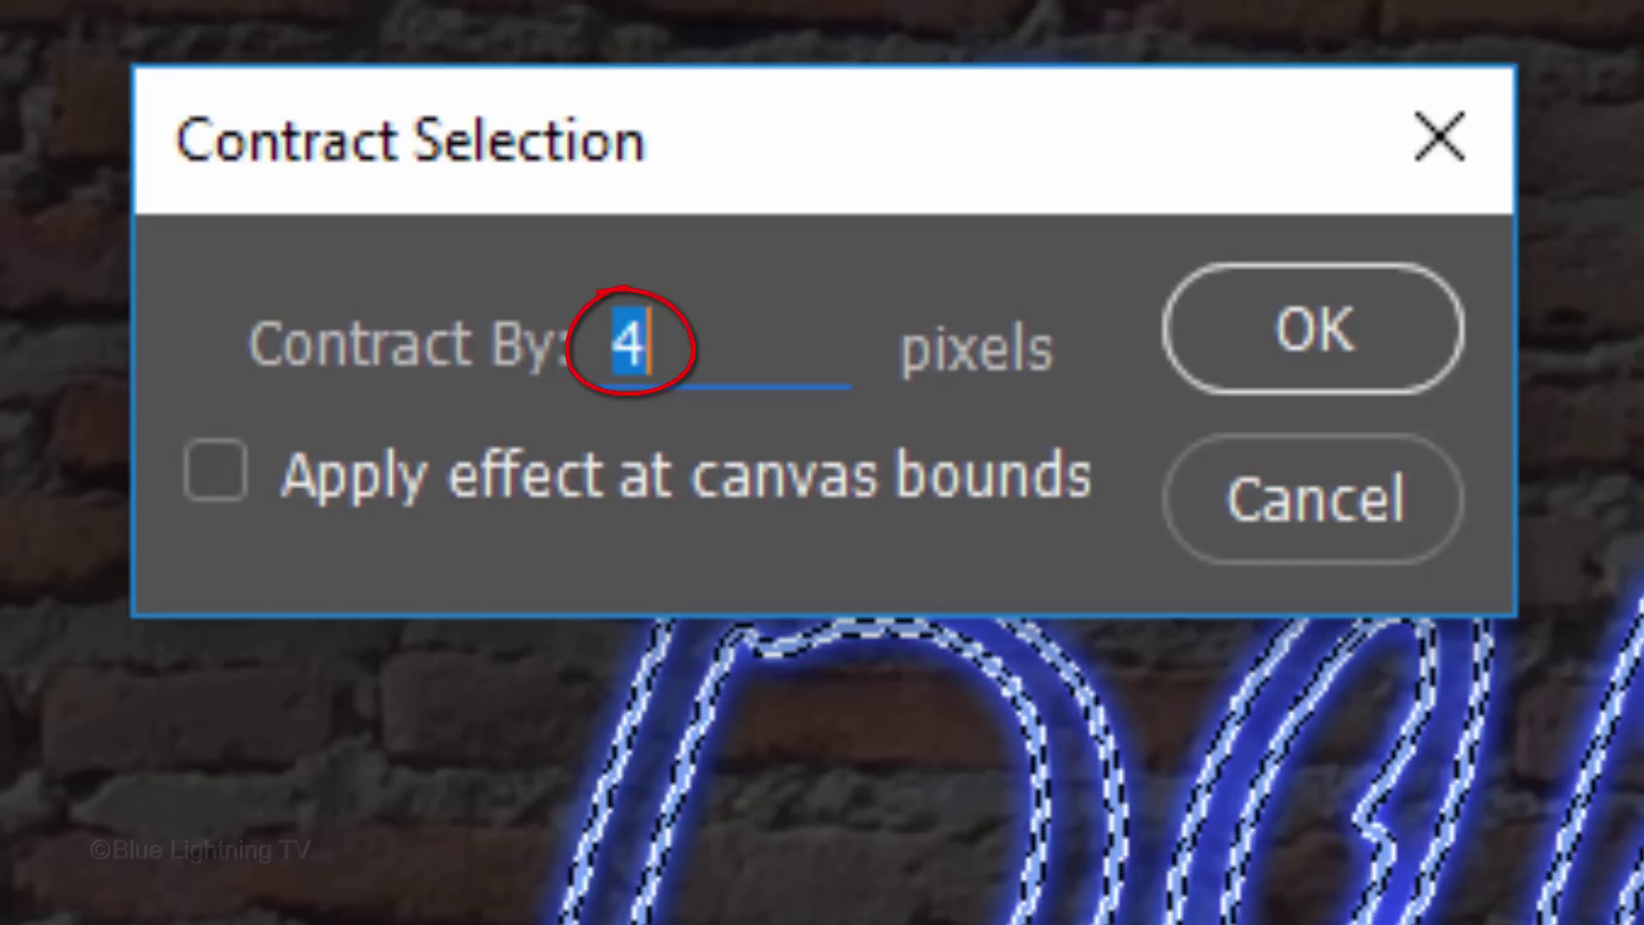
{"action": "type", "text": "1"}
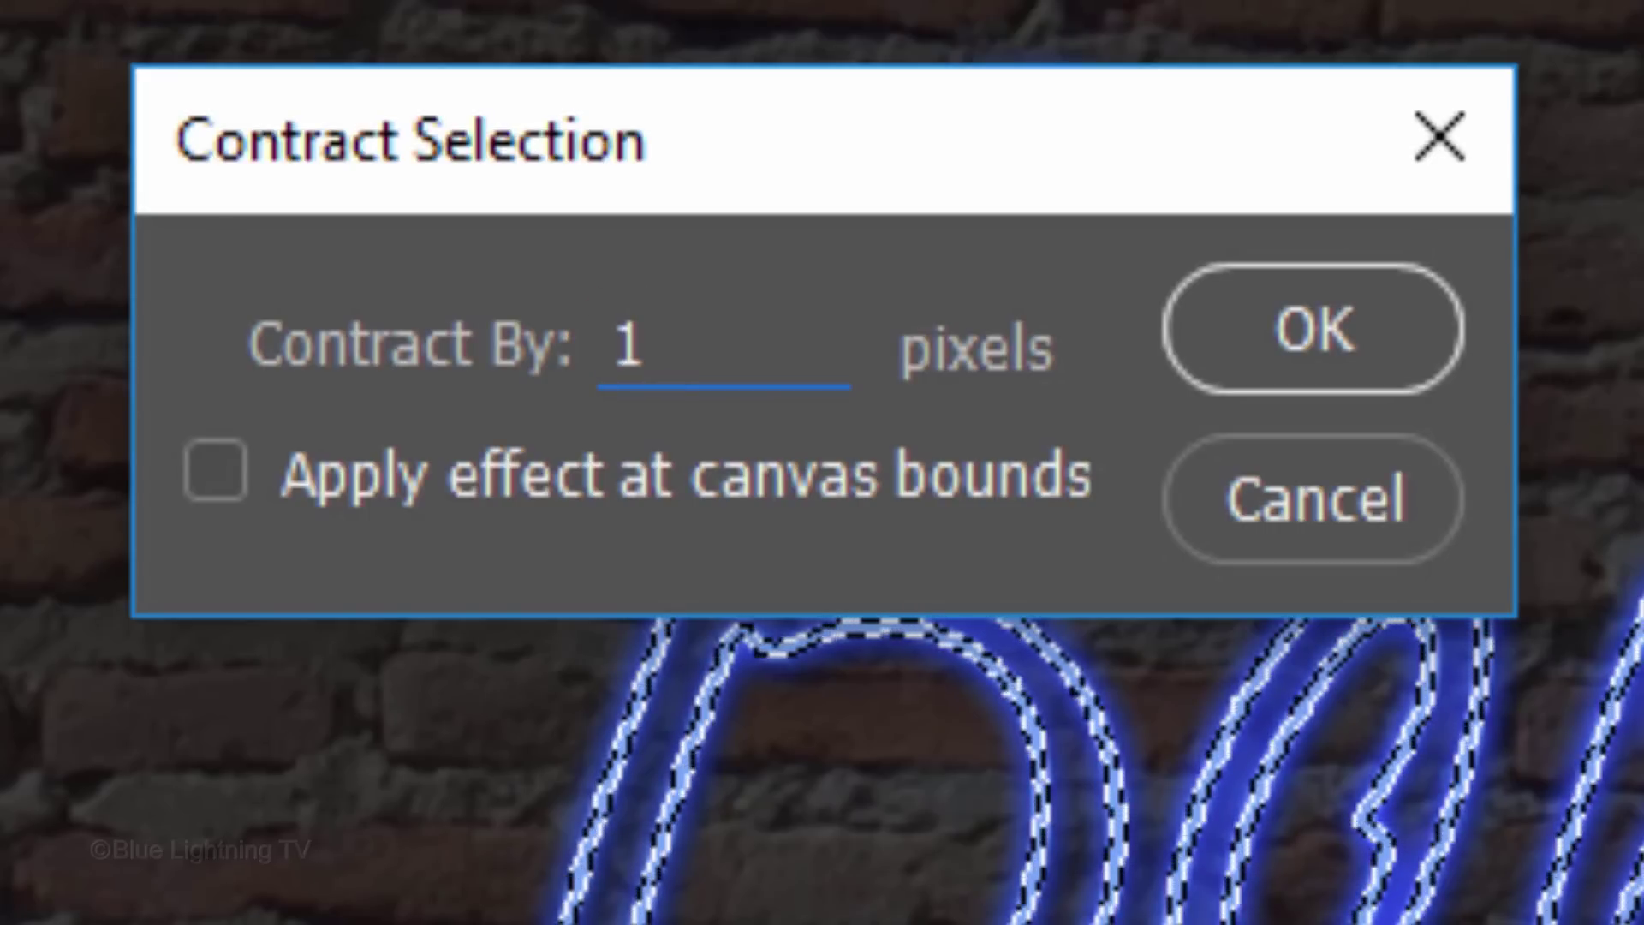
{"action": "key", "text": "Return"}
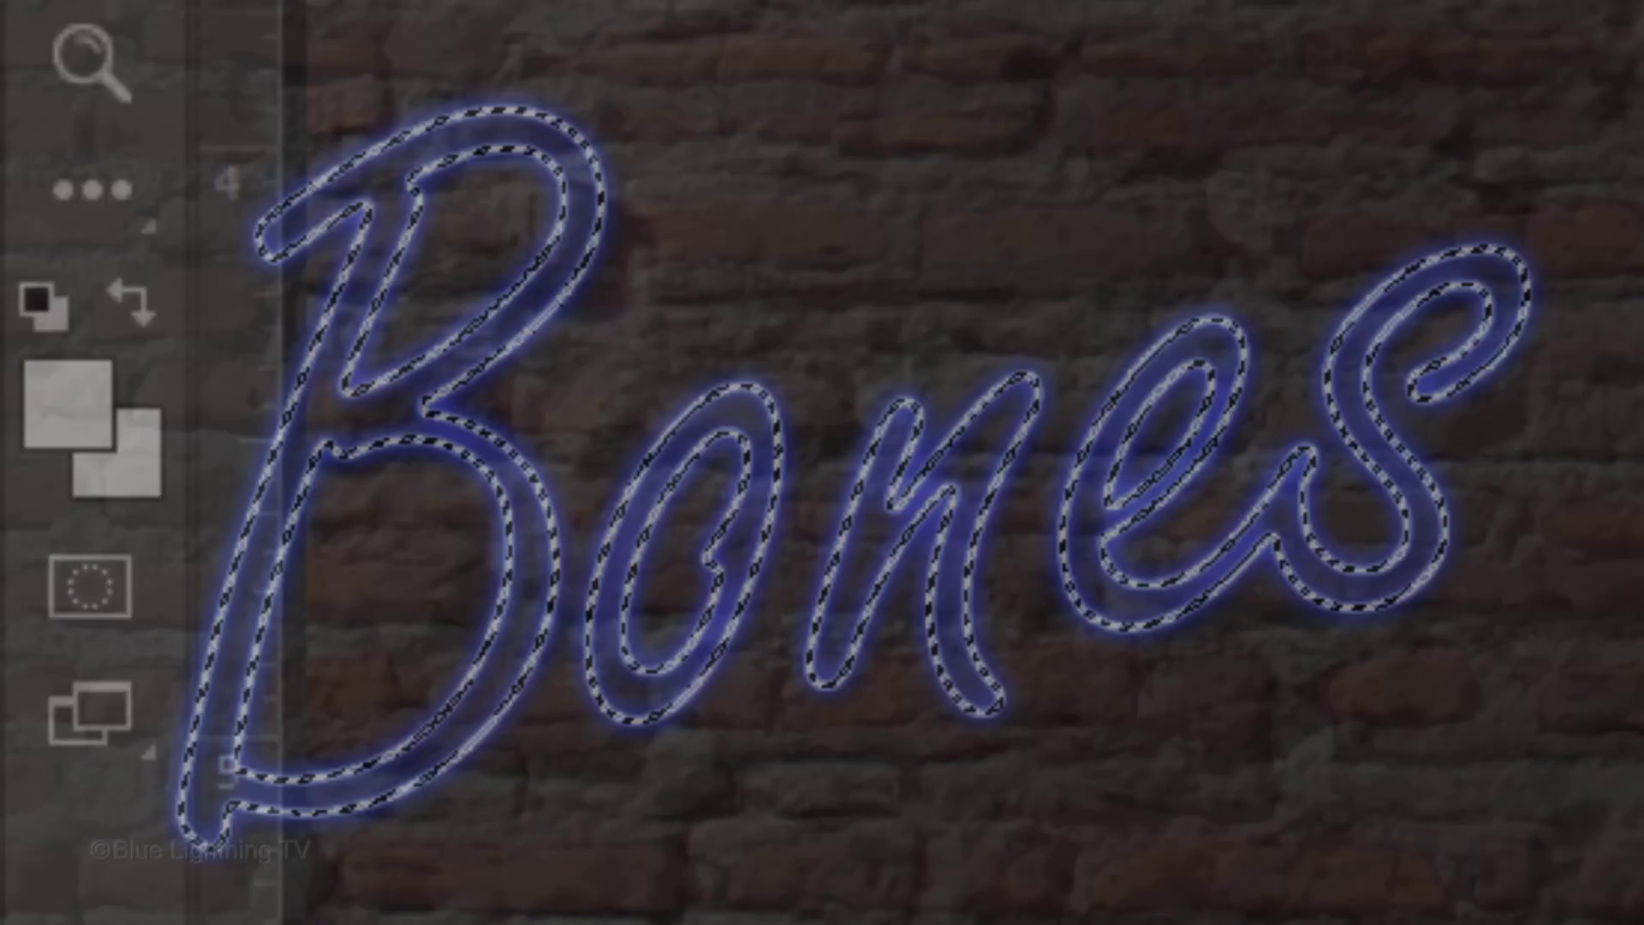
{"action": "key", "text": "alt+Delete"}
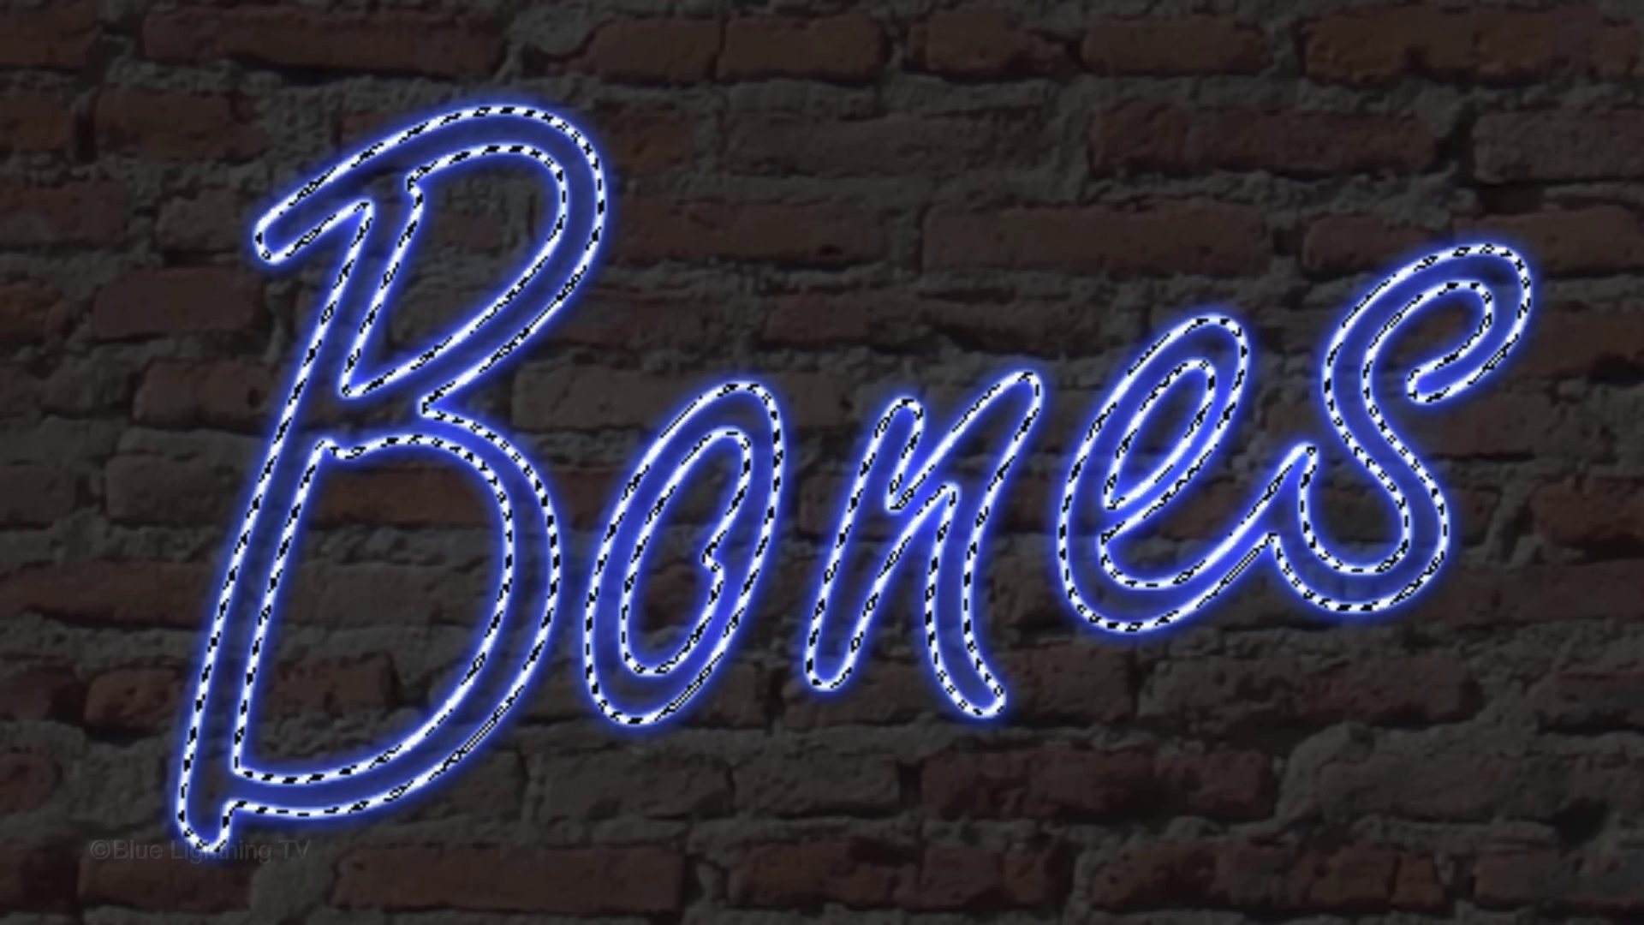
{"action": "key", "text": "ctrl+d"}
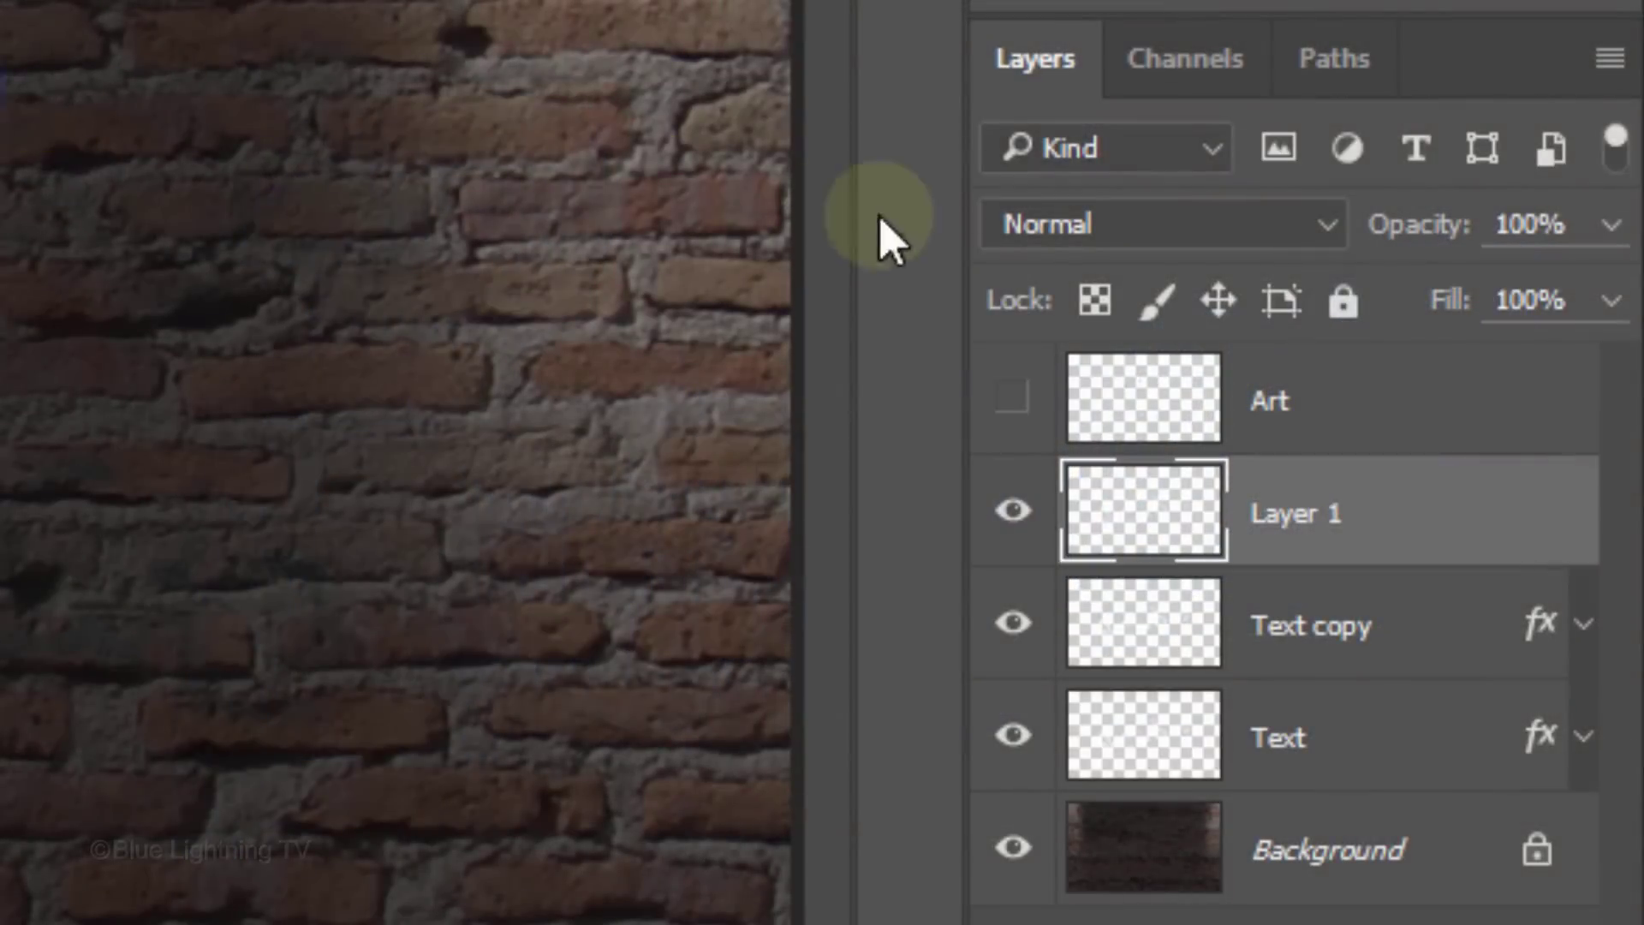
Set Layer 1's blend mode to Overlay and rename the layer "Text Highlight".
{"action": "left_click", "coordinate": [1110, 226]}
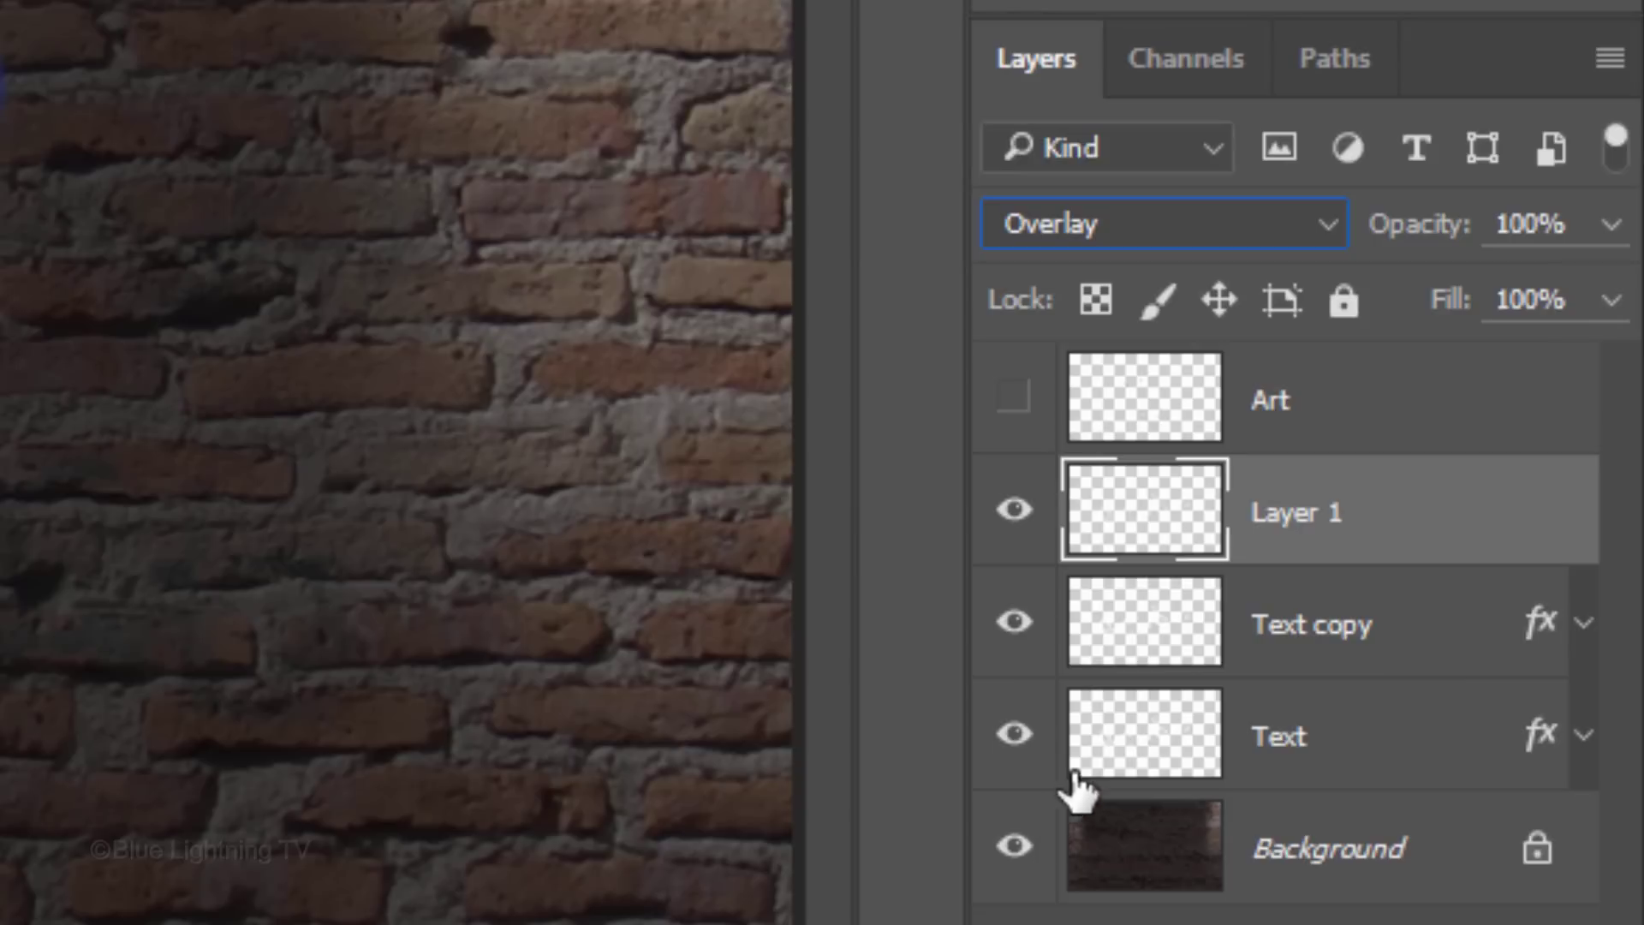
{"action": "double_click", "coordinate": [1317, 511]}
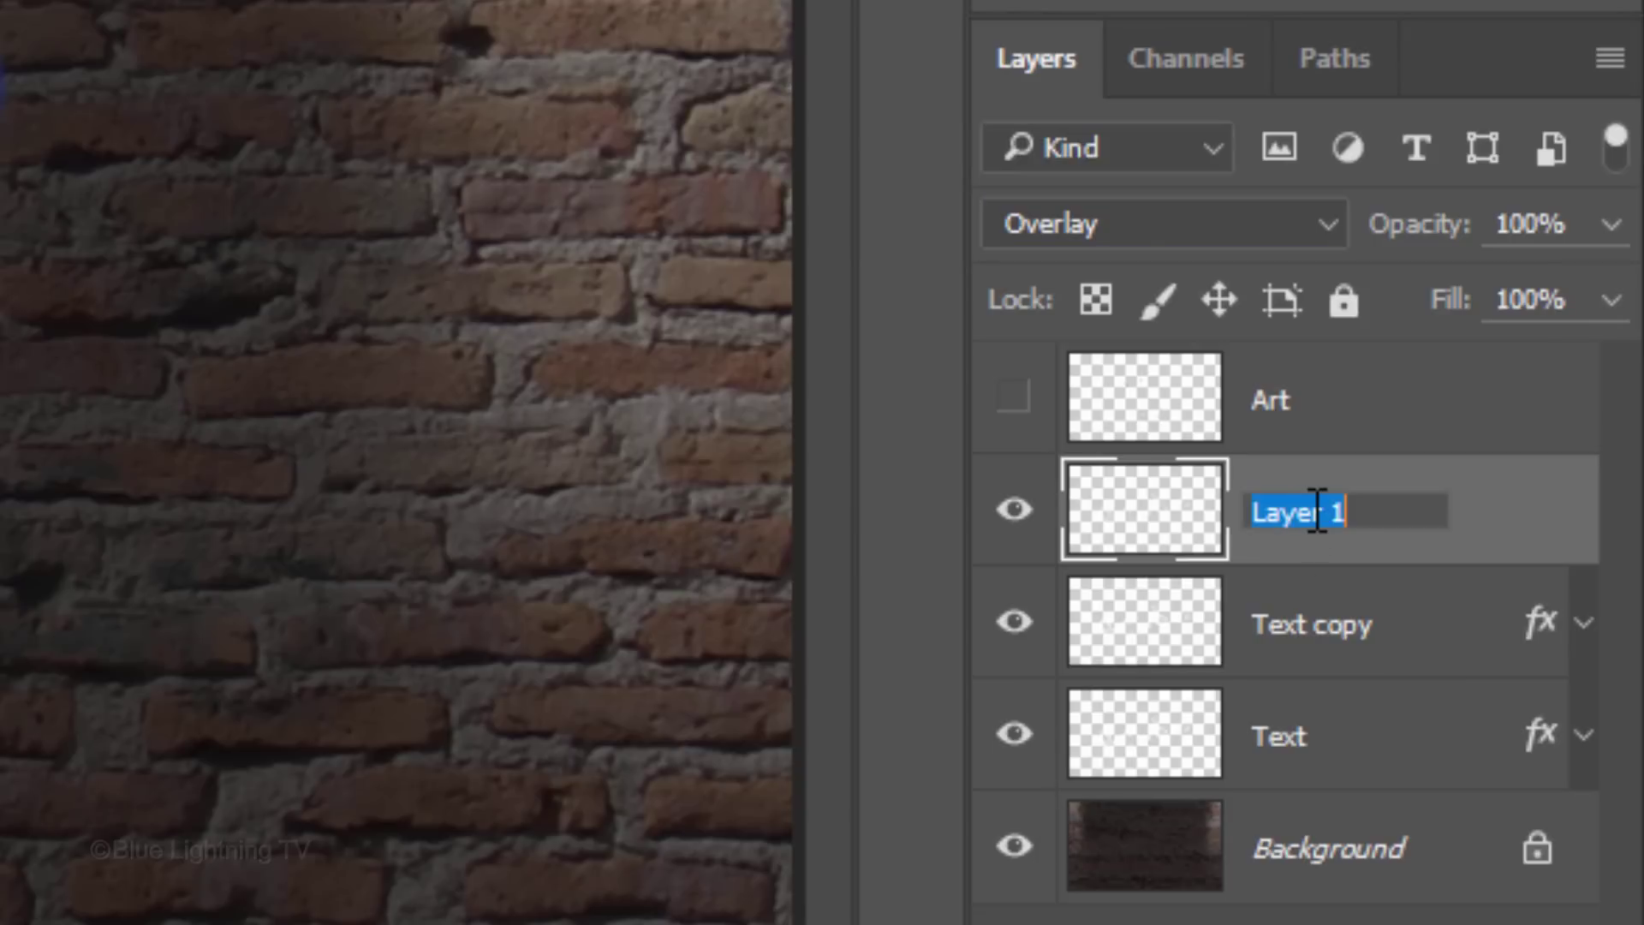
{"action": "type", "text": "ghlight"}
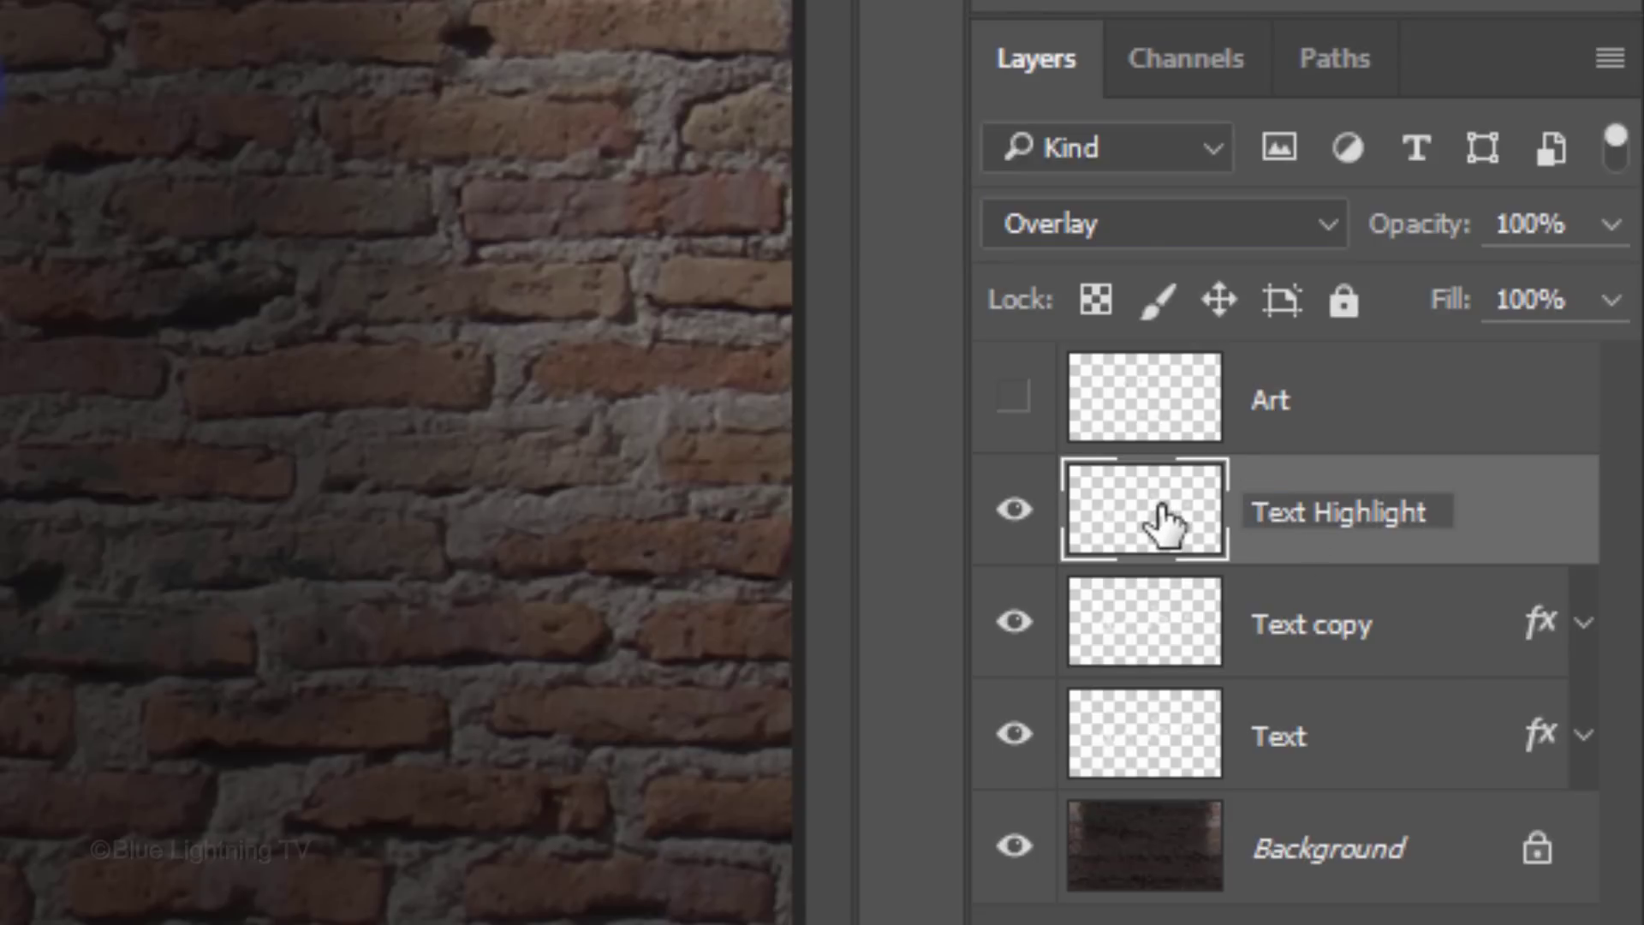
{"action": "key", "text": "Return"}
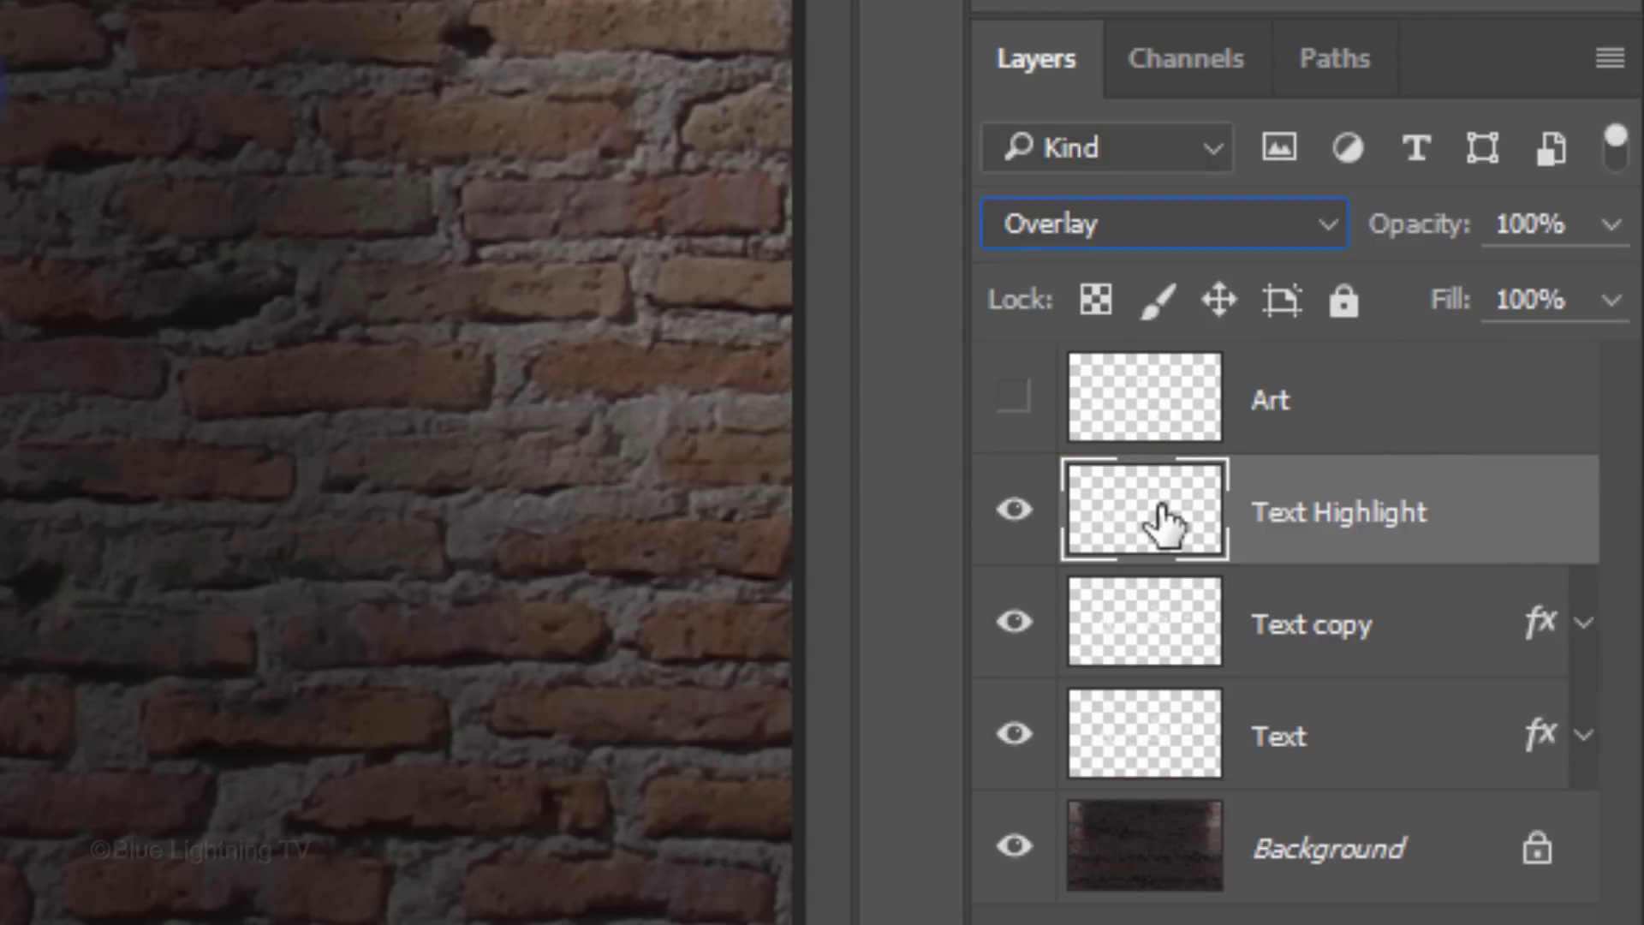
Group the Text Highlight, Text copy and Text layers and name the group "Text".
{"action": "left_click", "coordinate": [1160, 744], "text": "shift"}
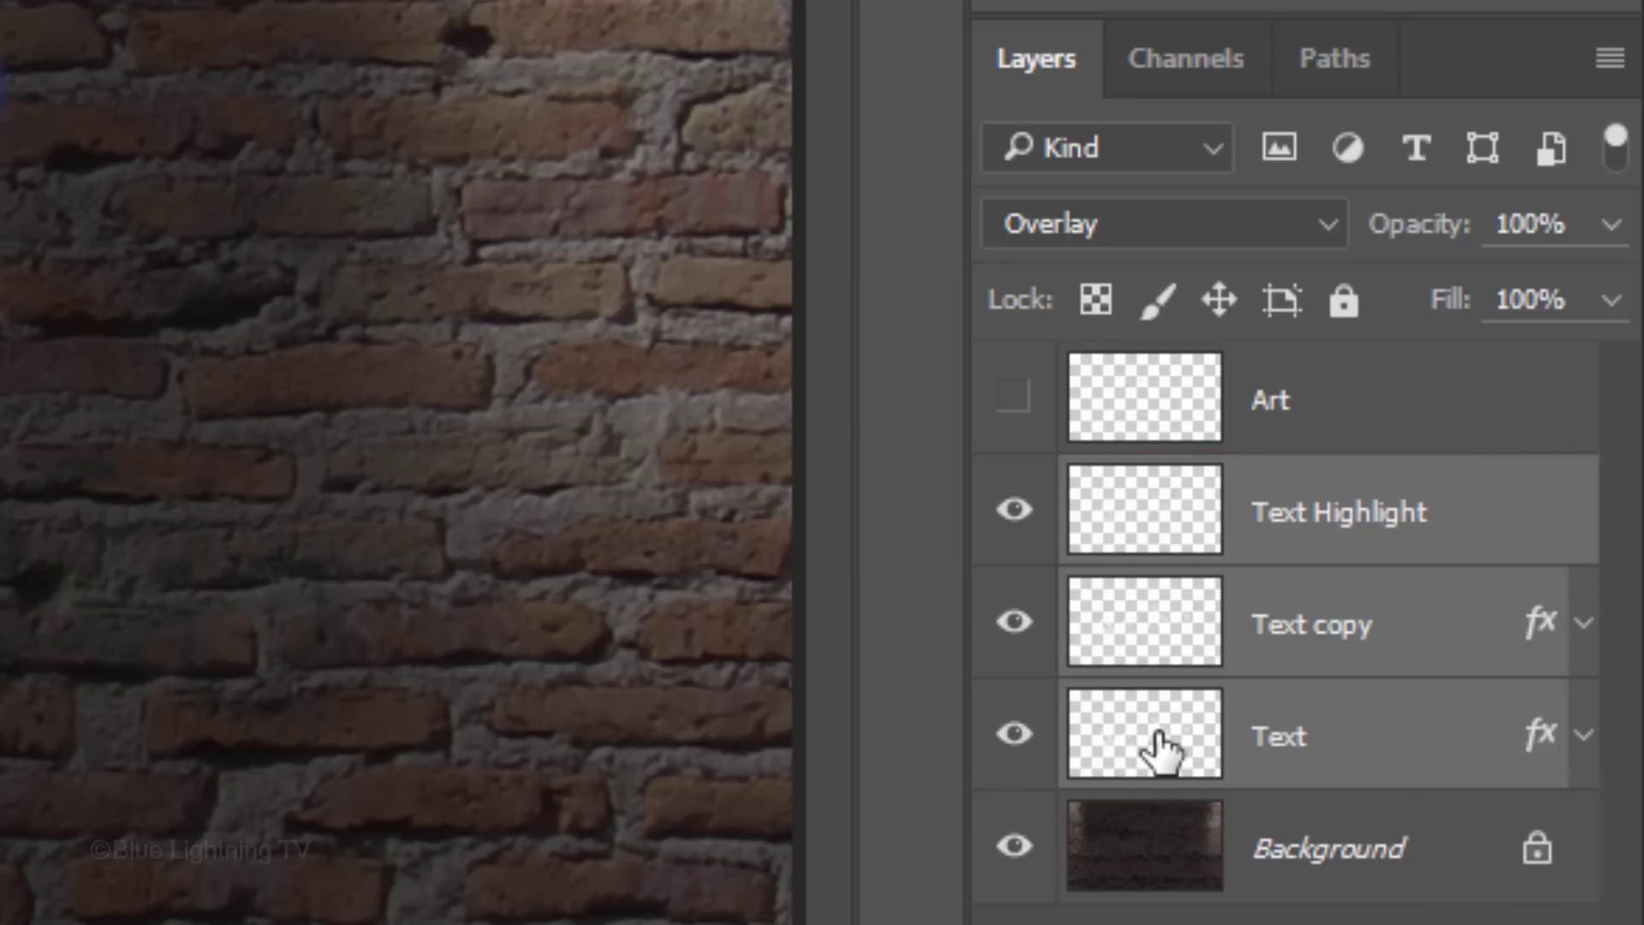
{"action": "key", "text": "ctrl+g"}
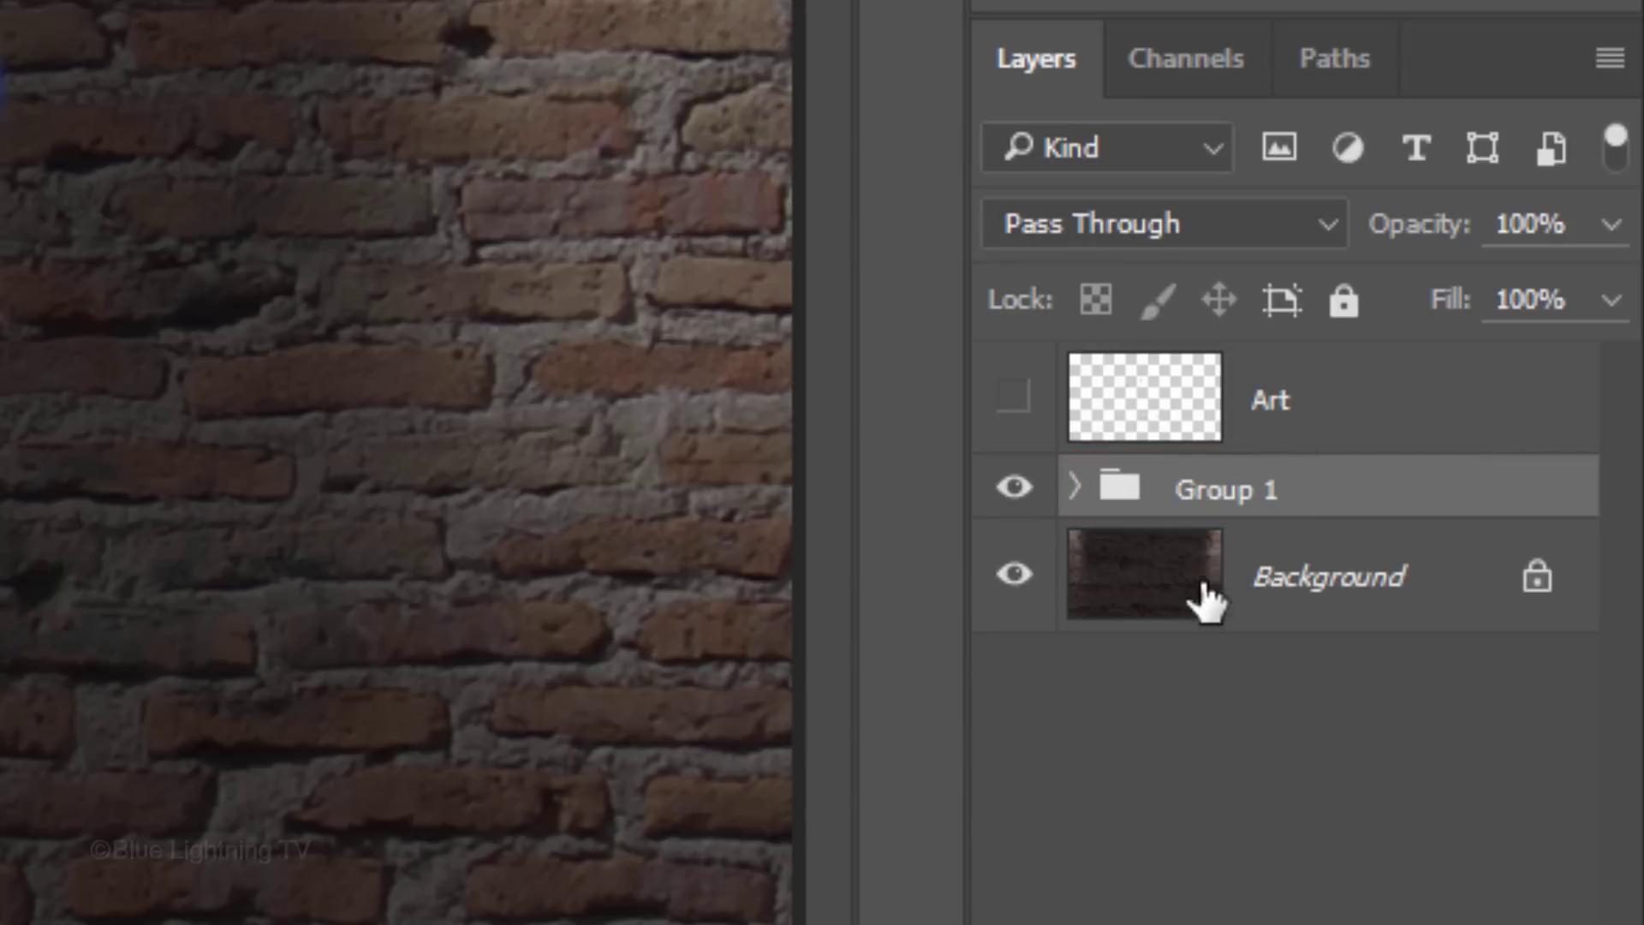
{"action": "double_click", "coordinate": [1225, 491]}
{"action": "type", "text": "Text"}
{"action": "key", "text": "Return"}
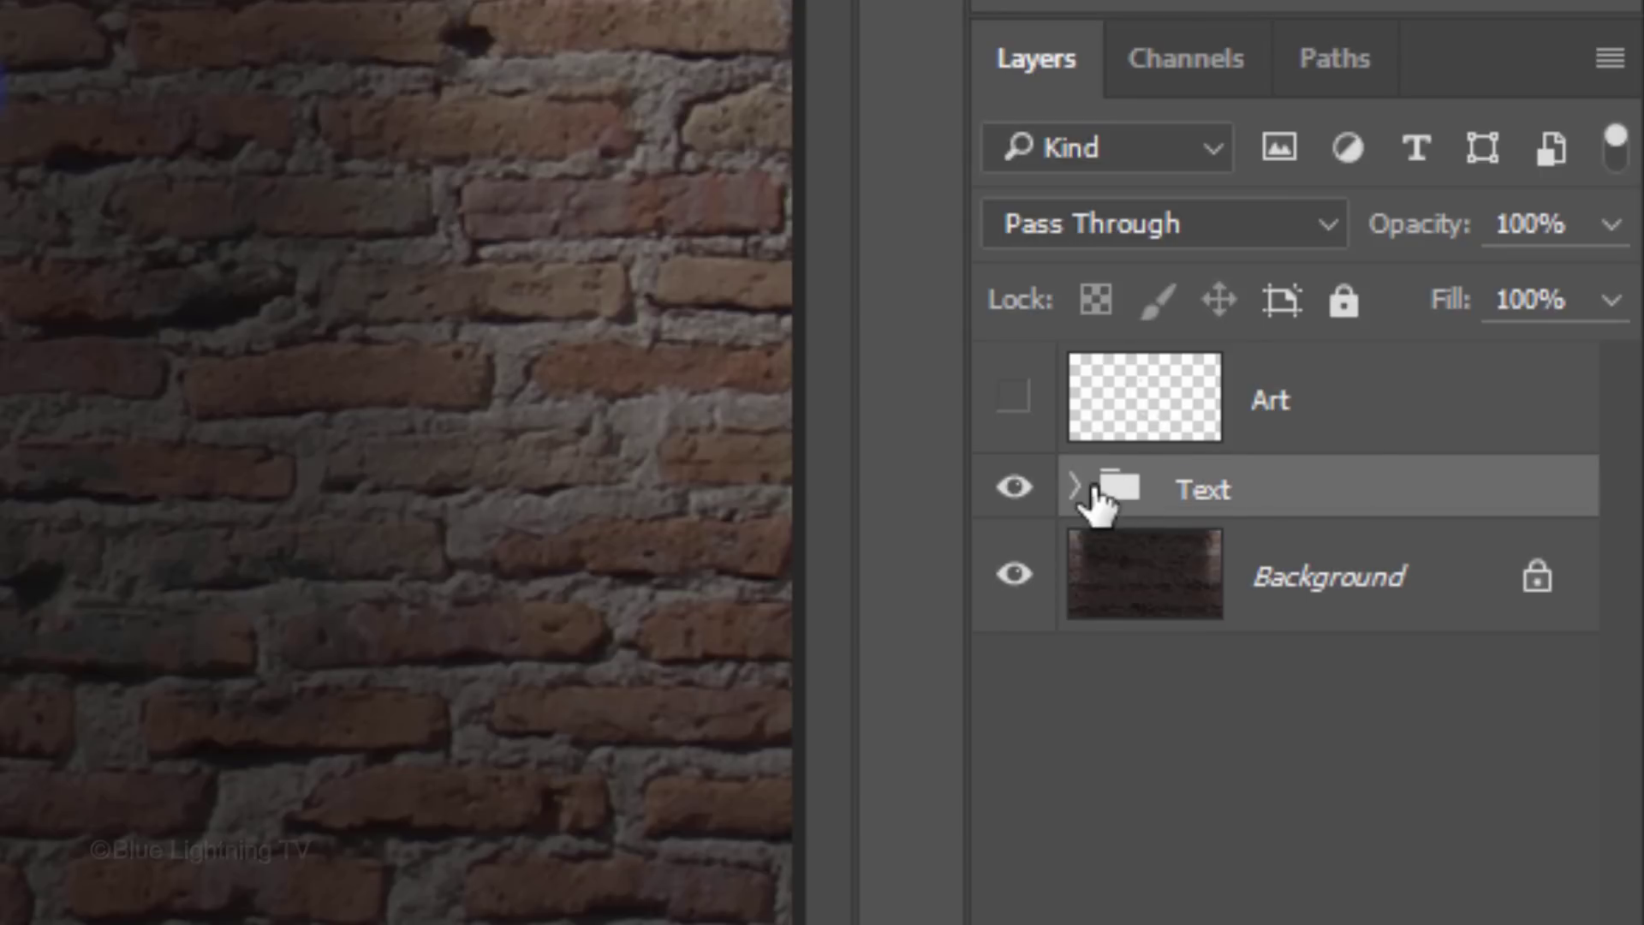
Make the Art layer visible and duplicate it.
{"action": "left_click", "coordinate": [1012, 387]}
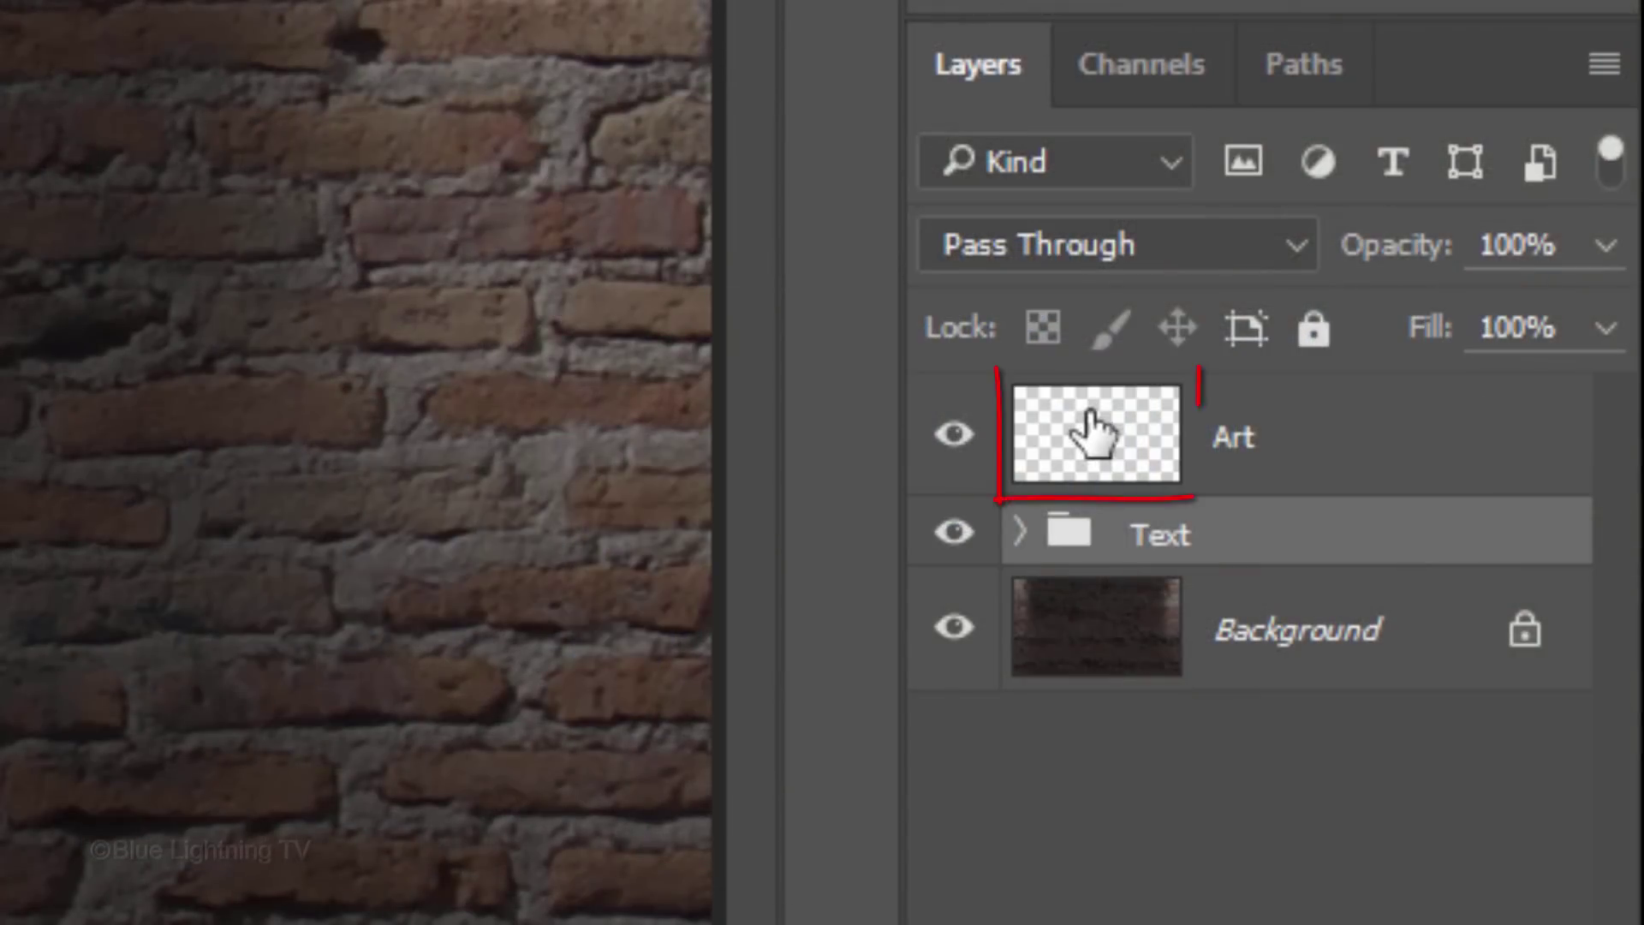
{"action": "left_click", "coordinate": [1100, 441]}
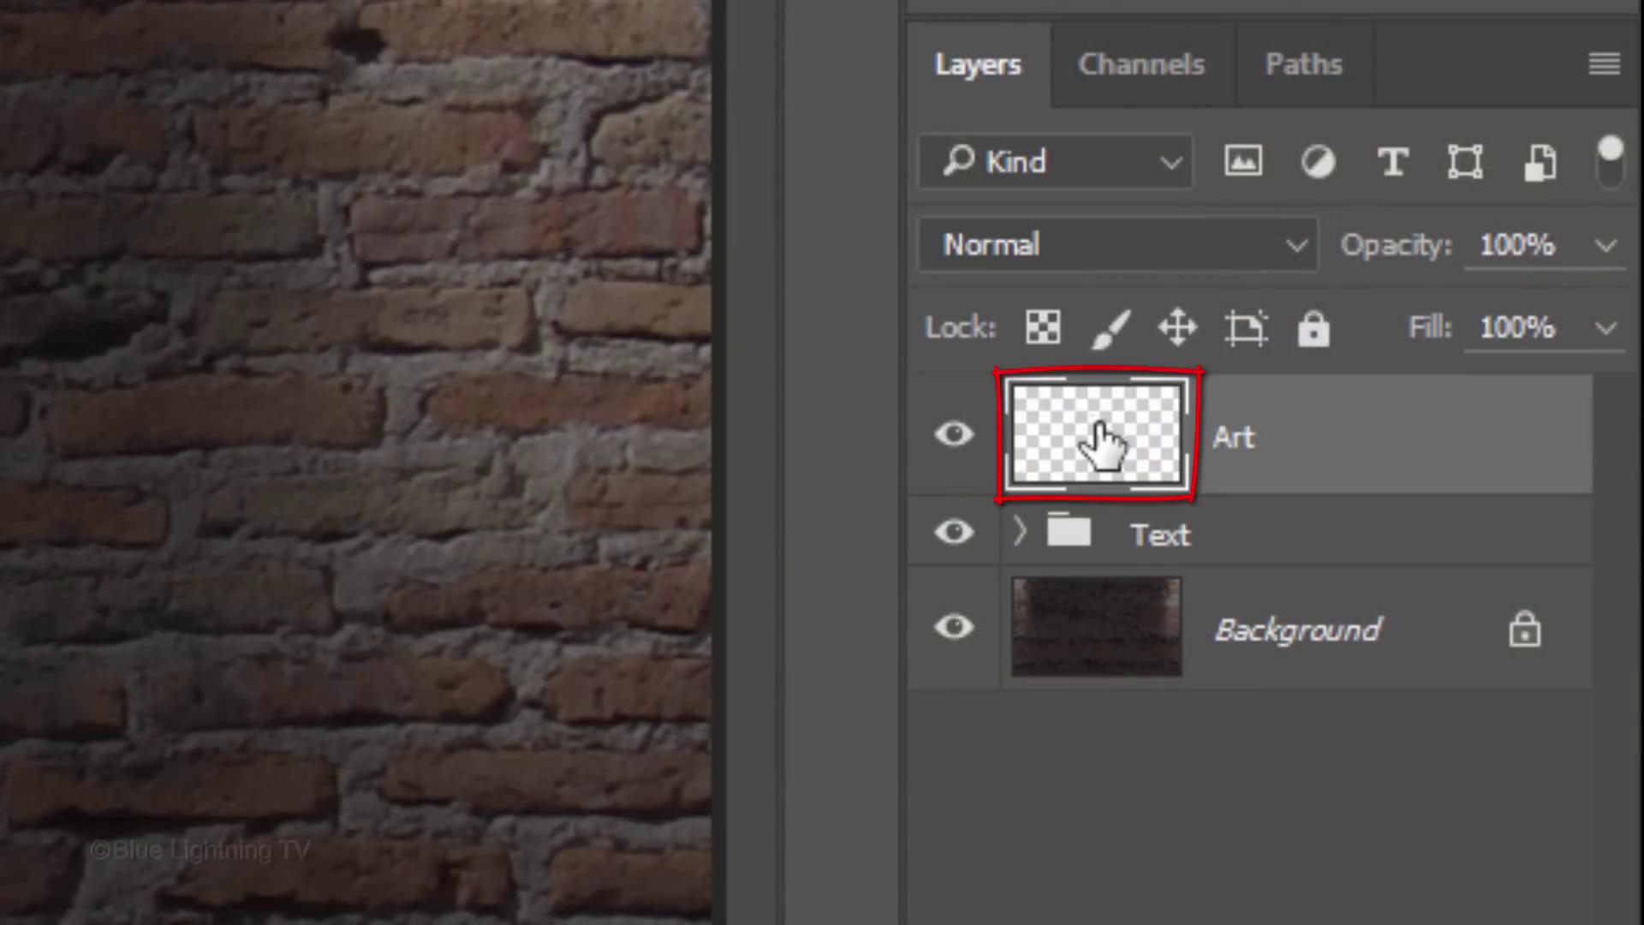
{"action": "left_click_drag", "start_coordinate": [1099, 424], "coordinate": [1087, 419]}
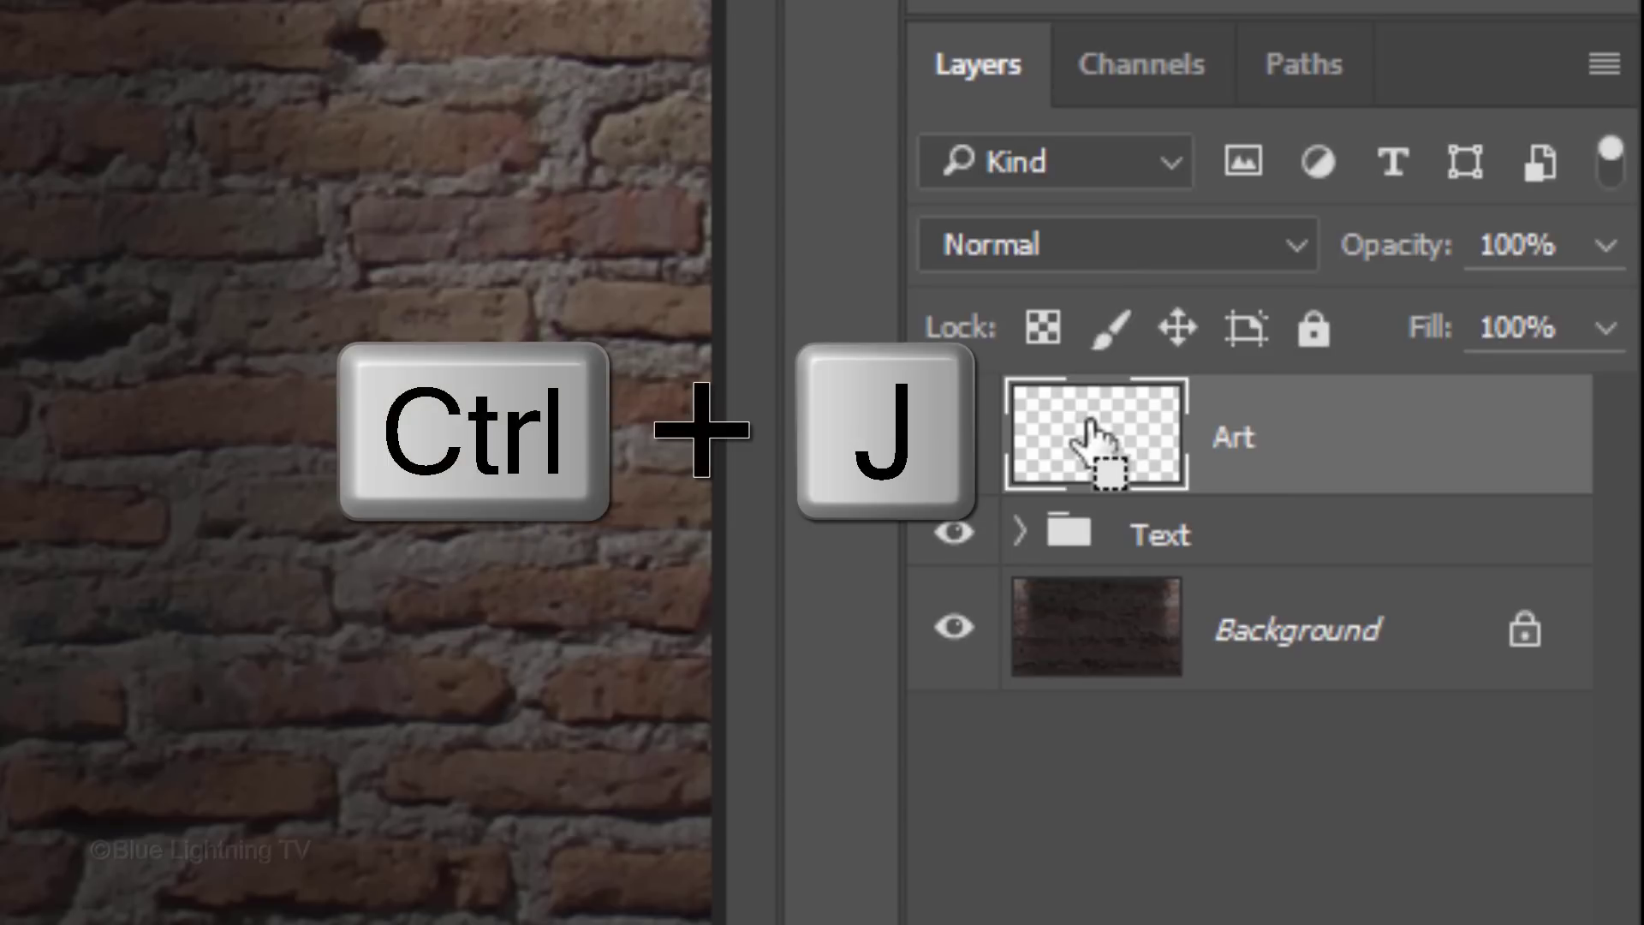
{"action": "key", "text": "ctrl+j"}
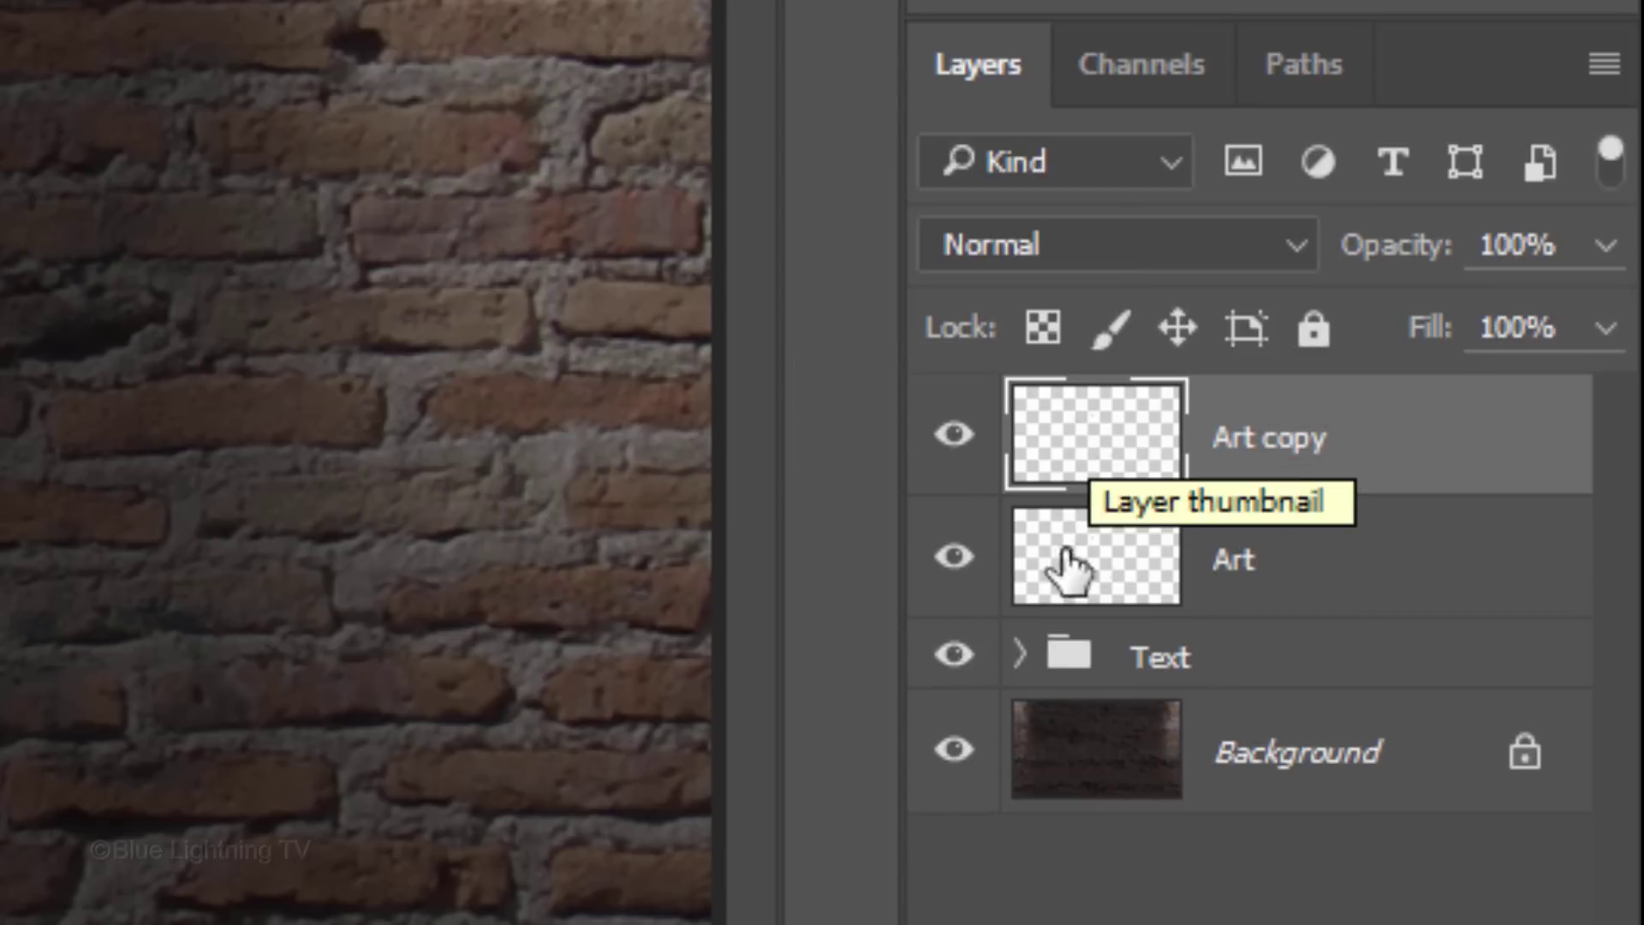
Copy the Text copy layer's effects onto Art copy and the Text layer's effects onto Art.
{"action": "left_click", "coordinate": [1020, 653]}
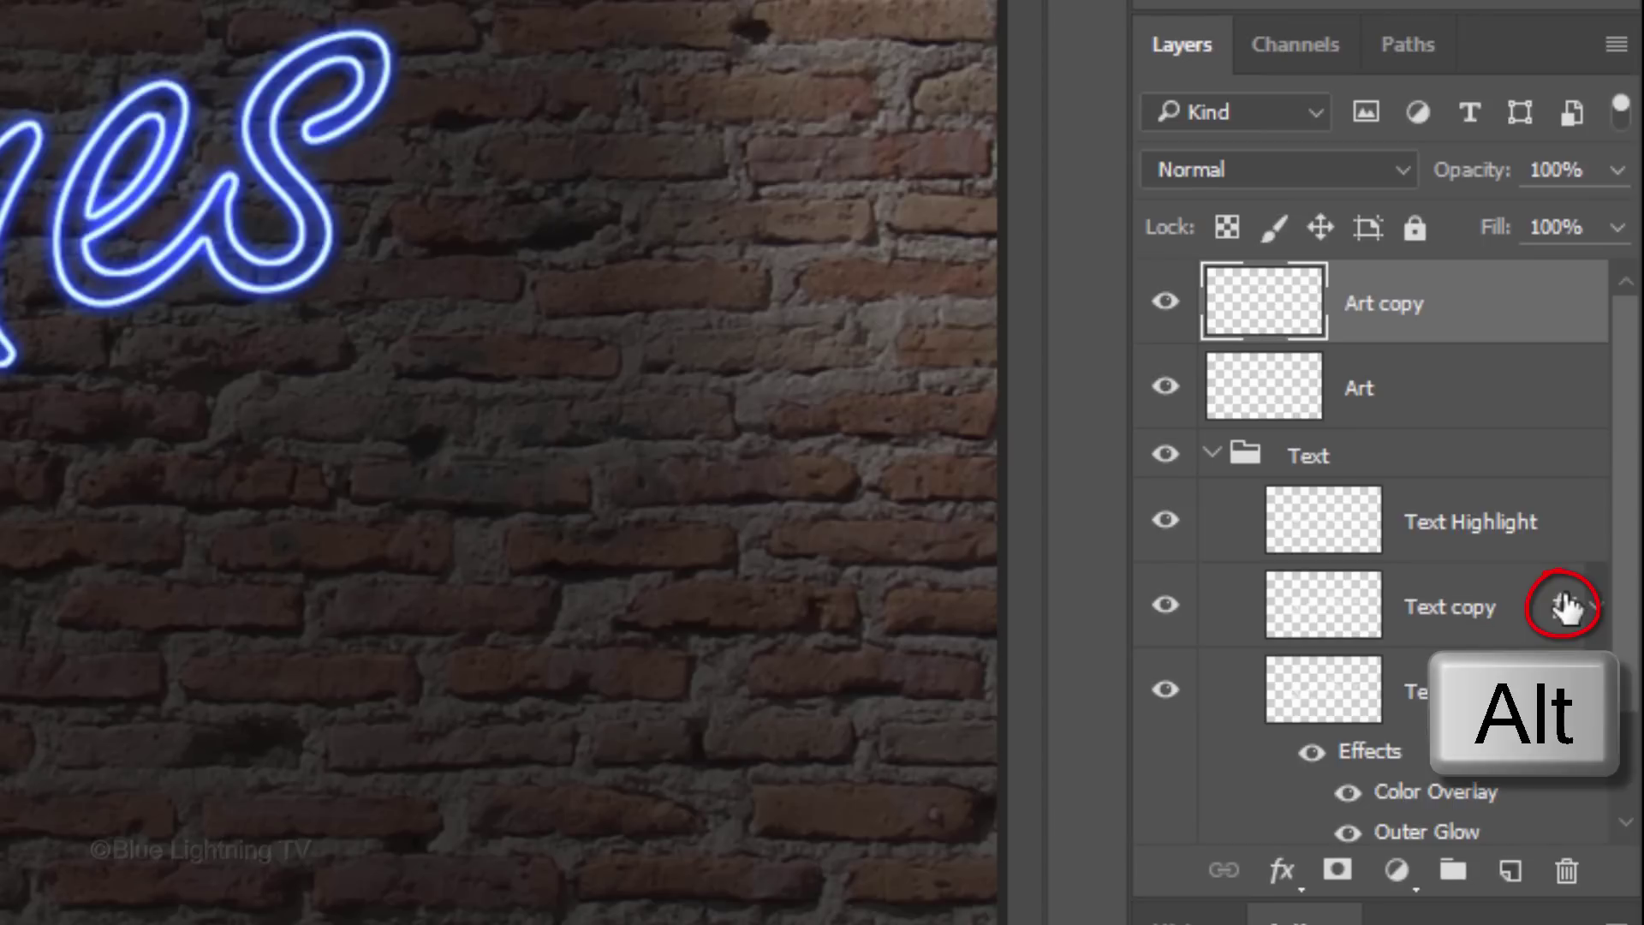
{"action": "left_click_drag", "start_coordinate": [1564, 604], "coordinate": [1547, 291]}
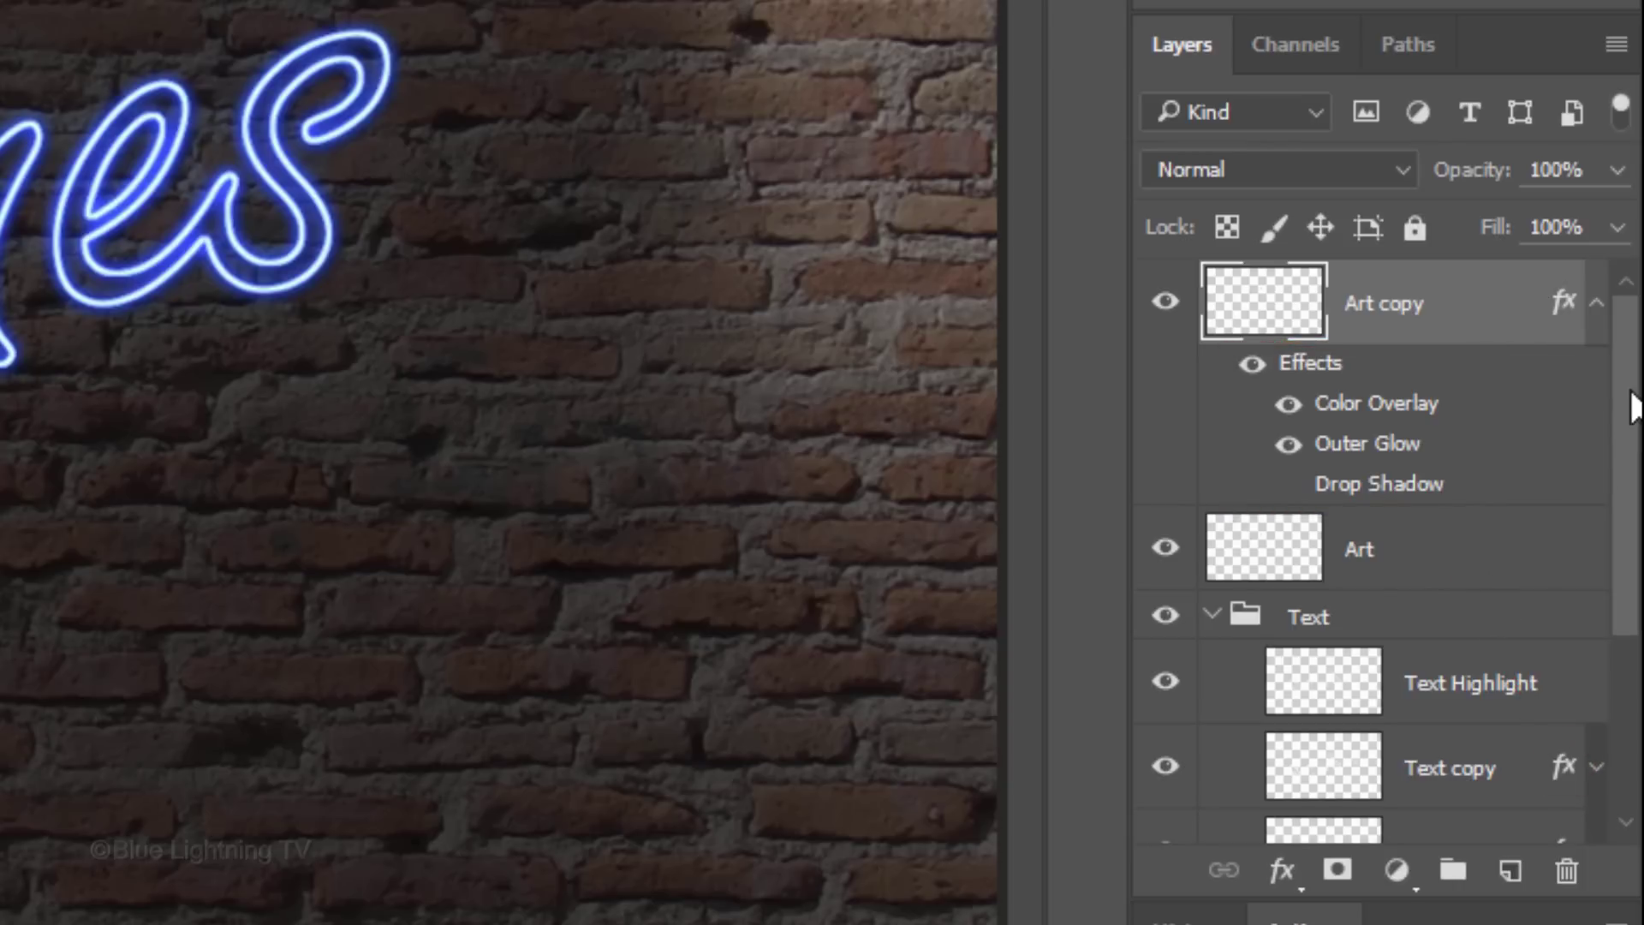
{"action": "left_click_drag", "start_coordinate": [1636, 394], "coordinate": [1631, 479]}
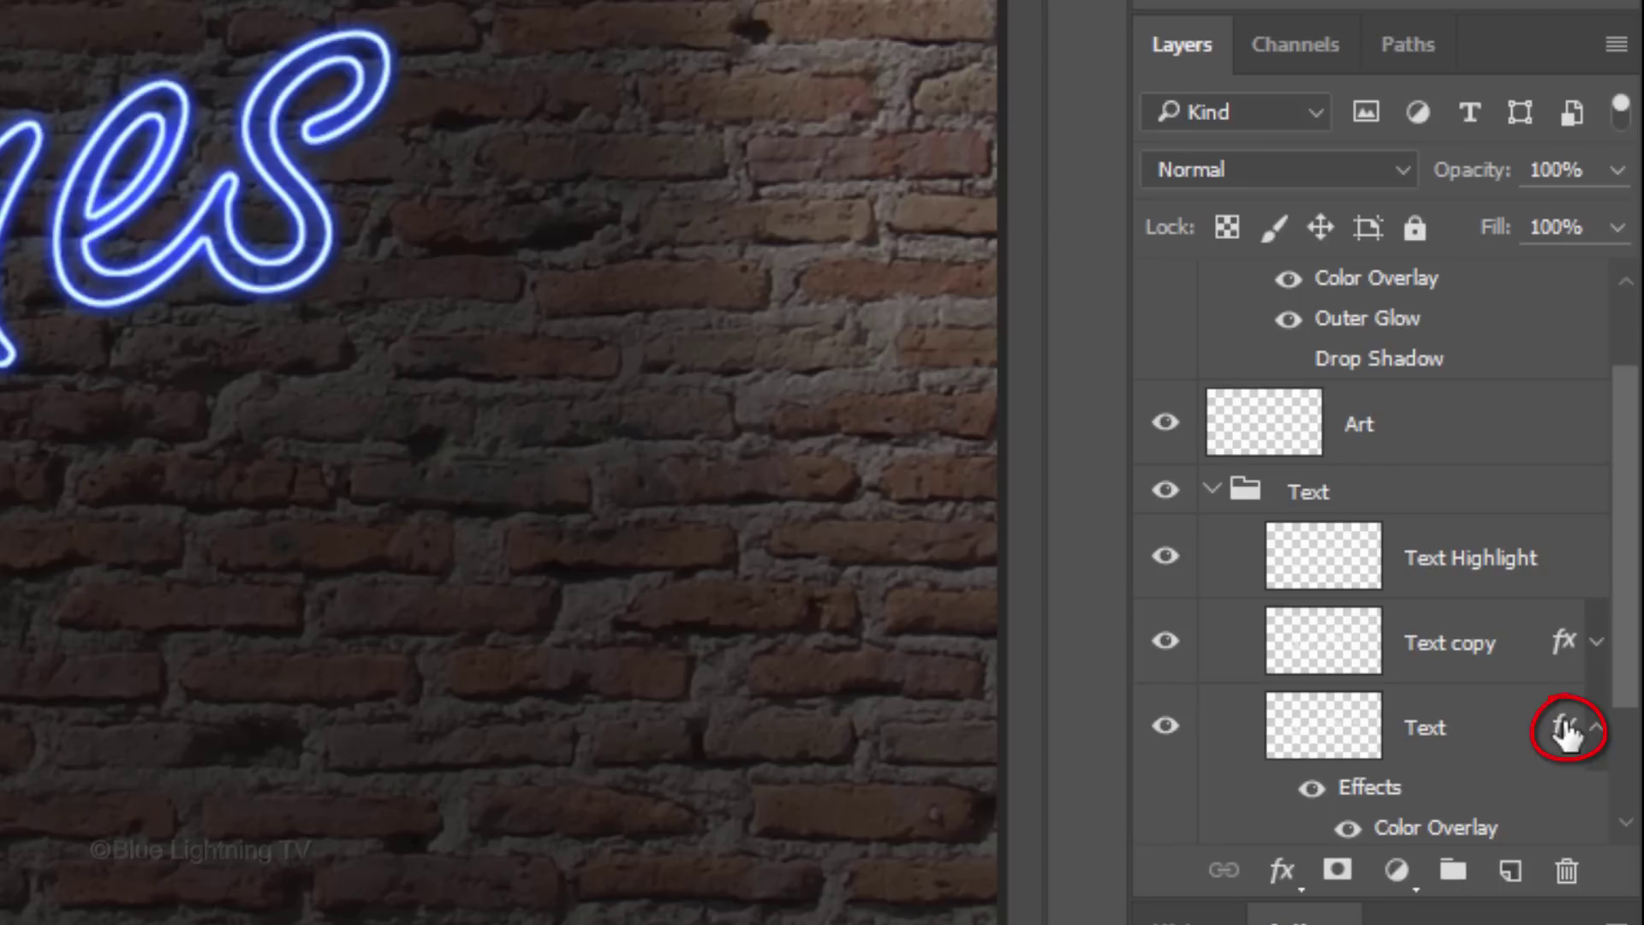
{"action": "key", "text": "alt"}
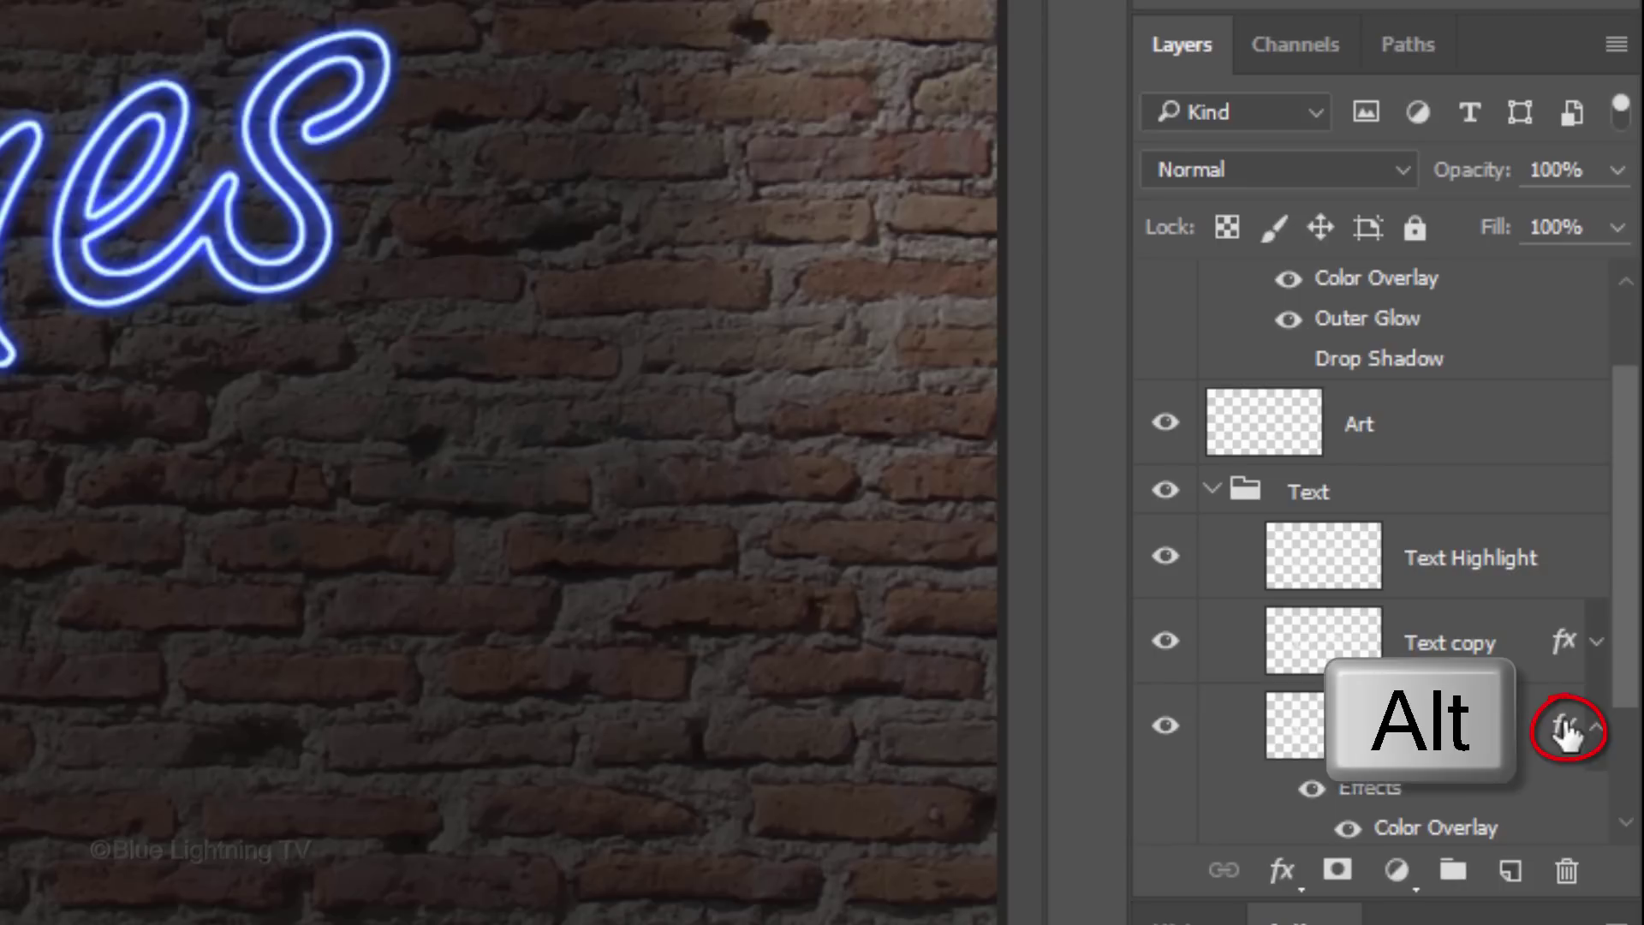
{"action": "mouse_move", "coordinate": [1565, 733]}
{"action": "left_mouse_down"}
{"action": "mouse_move", "coordinate": [1530, 509]}
{"action": "mouse_move", "coordinate": [1540, 417]}
{"action": "left_mouse_up"}
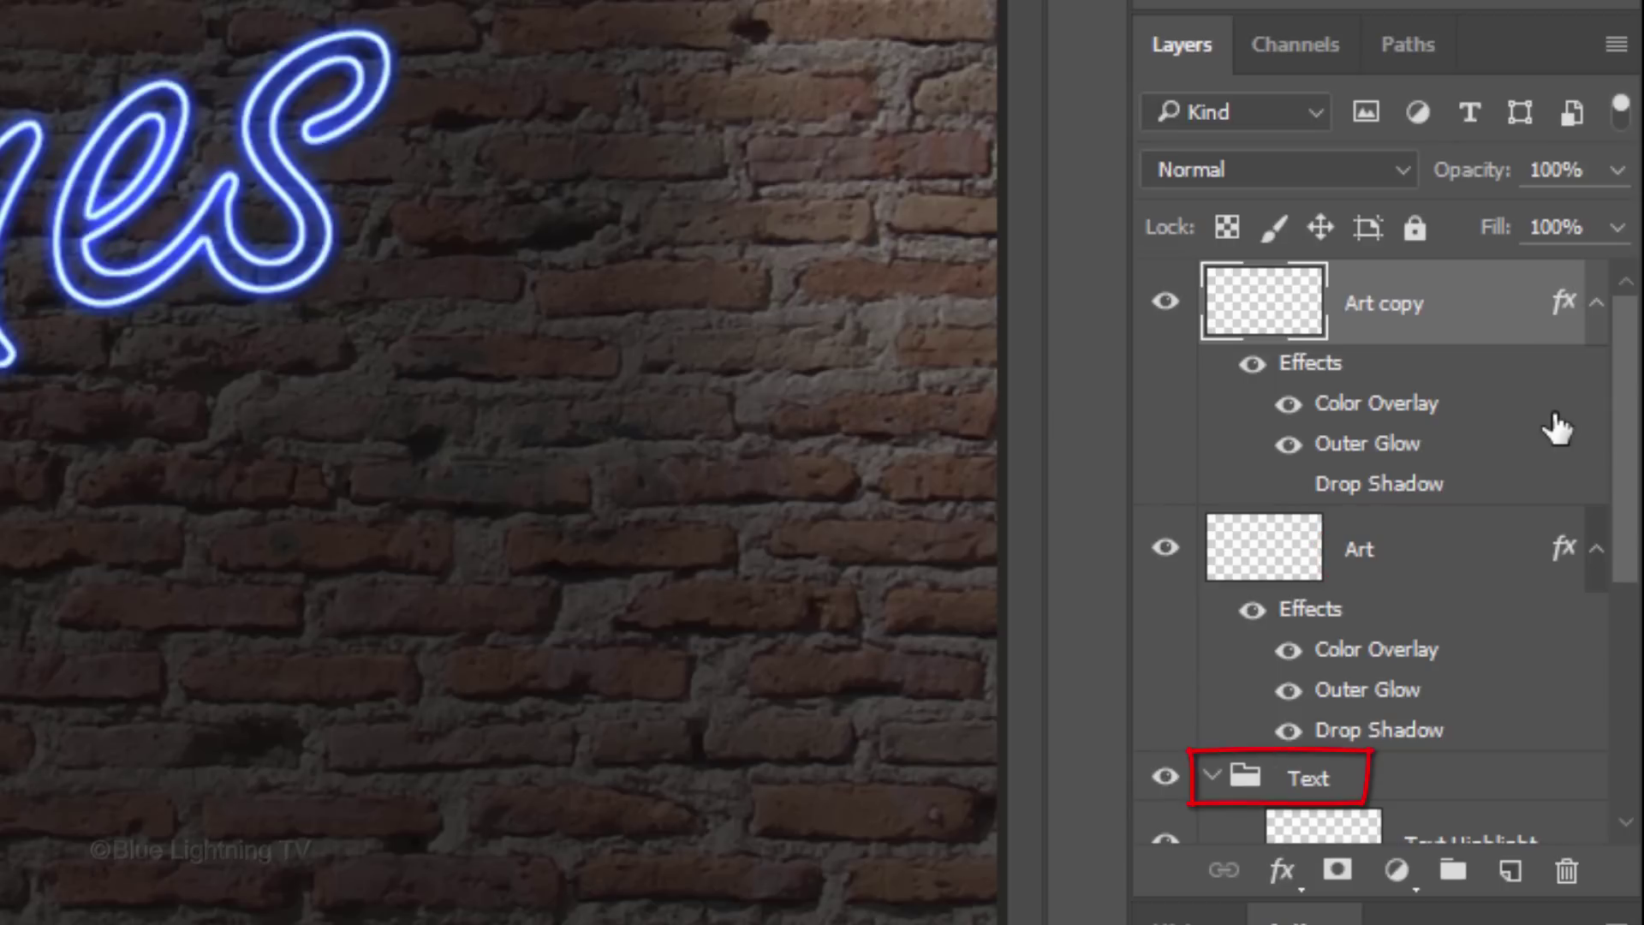
Collapse the effects lists of Art copy and Art, and close the Text group.
{"action": "left_click", "coordinate": [1597, 307]}
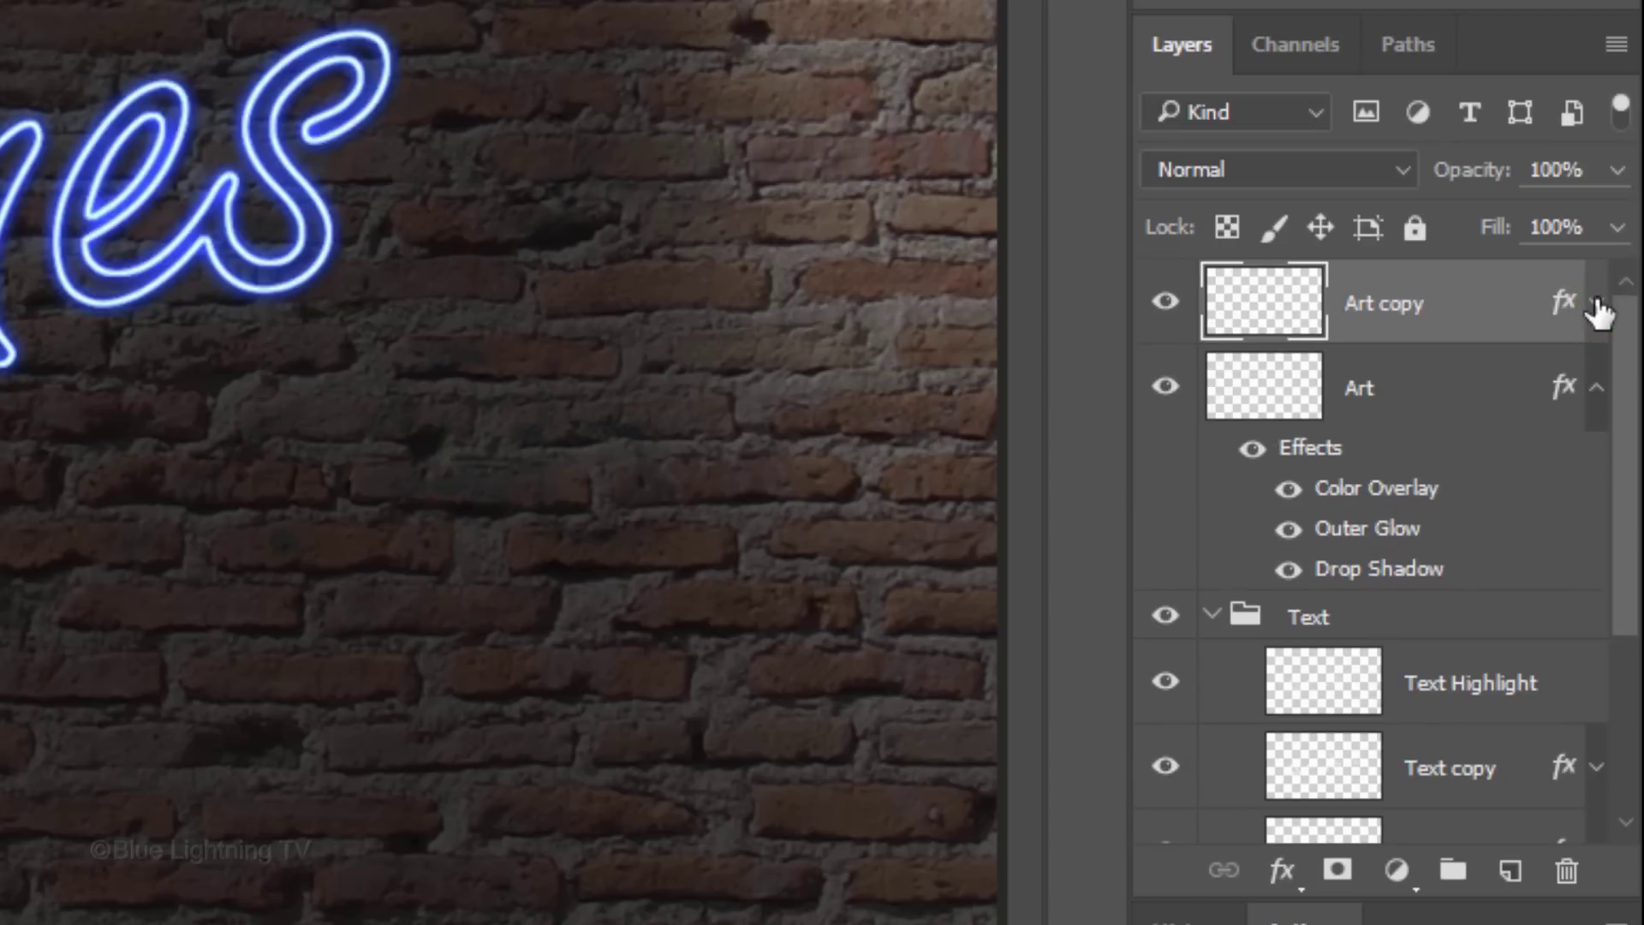
{"action": "left_click", "coordinate": [1600, 392]}
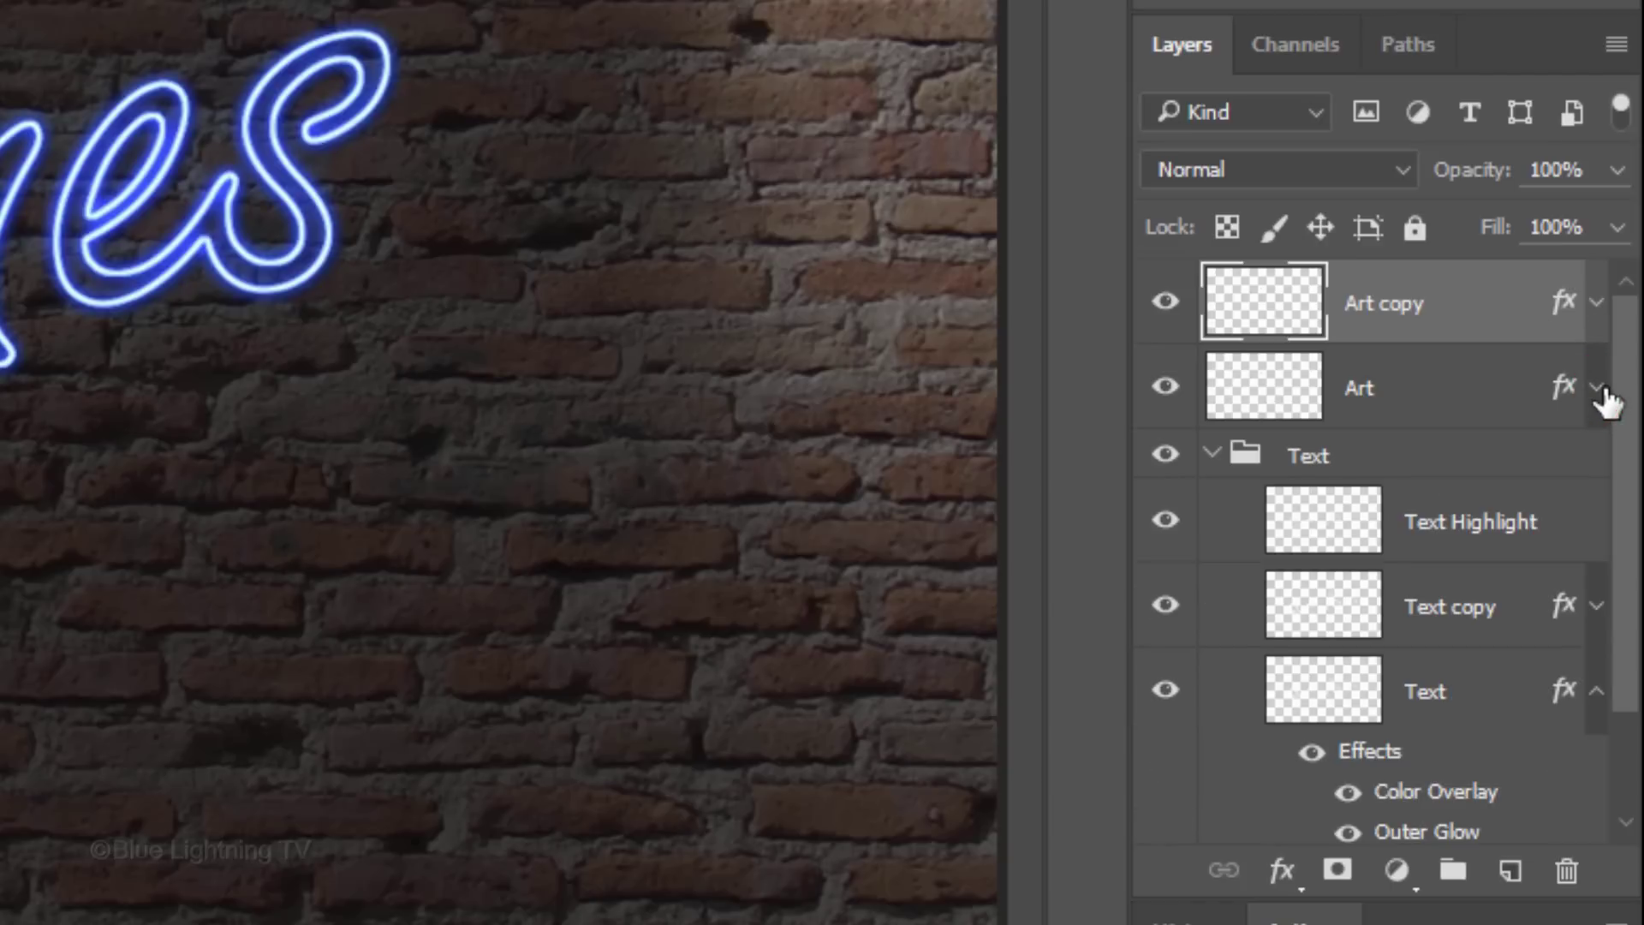
{"action": "left_click", "coordinate": [1211, 453]}
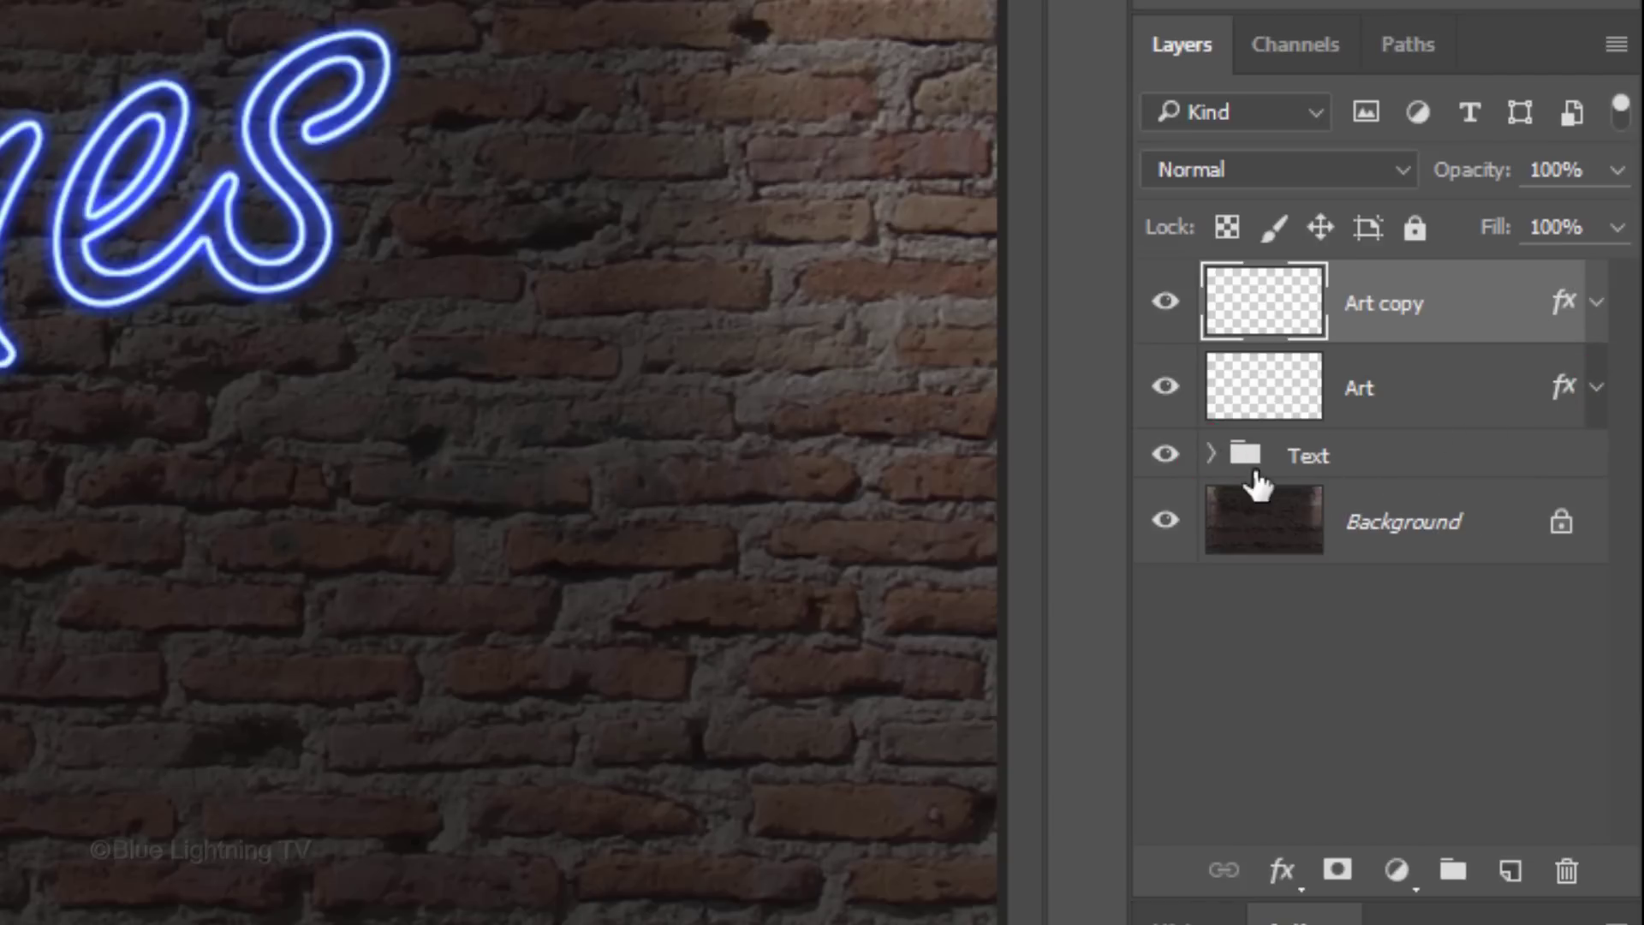
Add a new layer above Art copy and name it "Art Highlight".
{"action": "left_click", "coordinate": [1507, 869]}
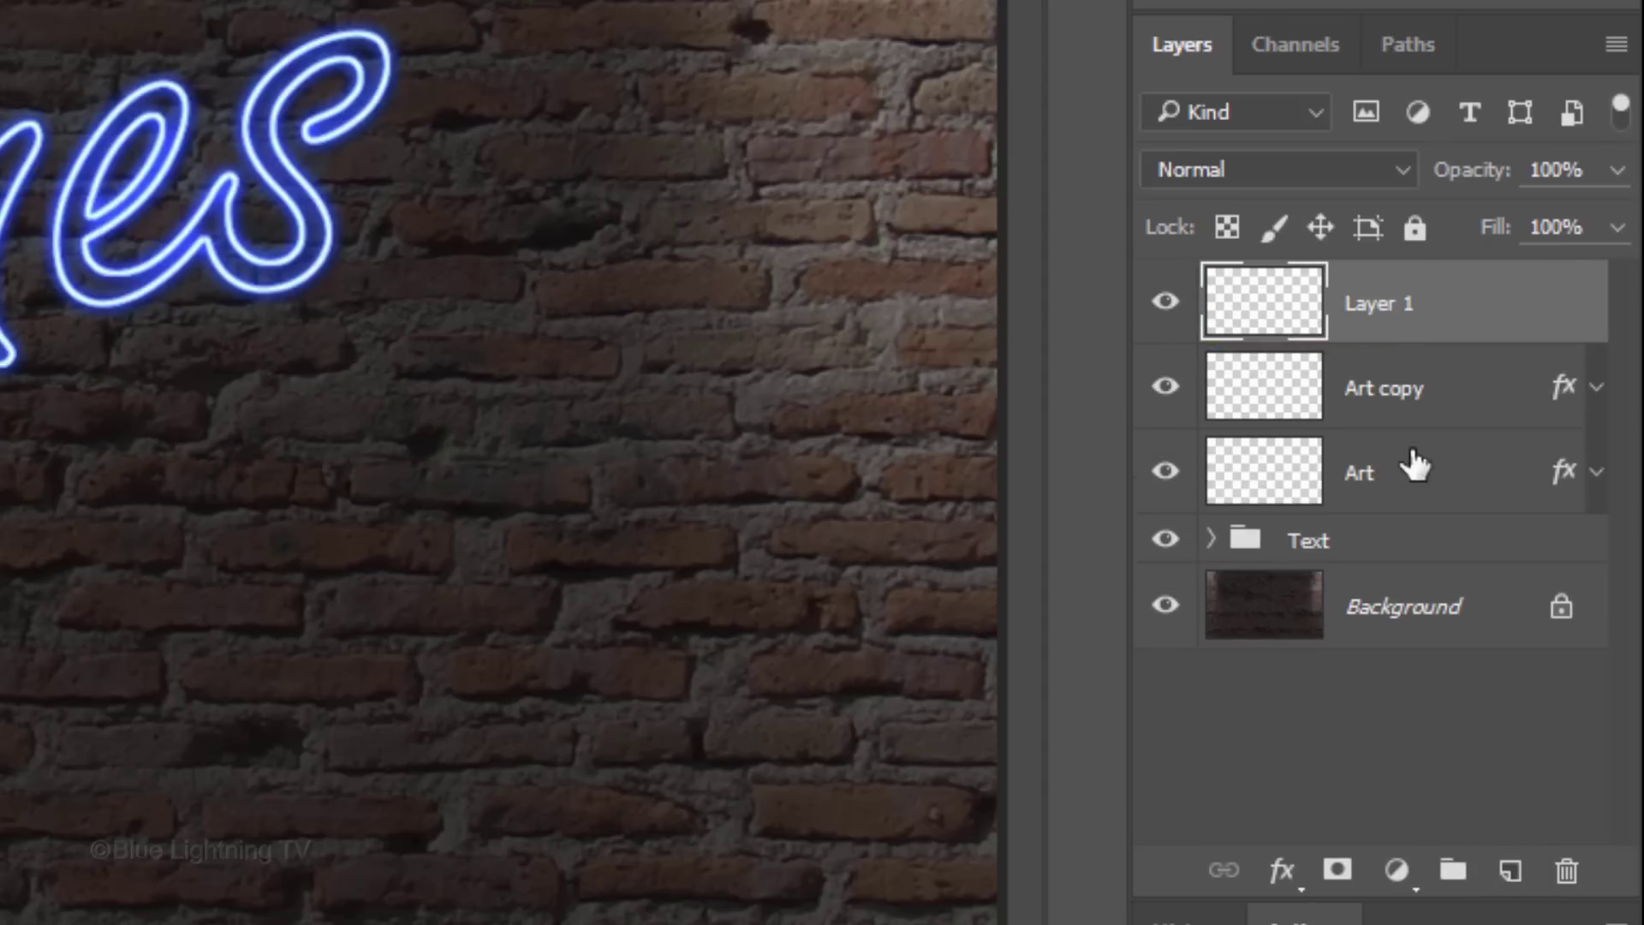
{"action": "double_click", "coordinate": [1370, 303]}
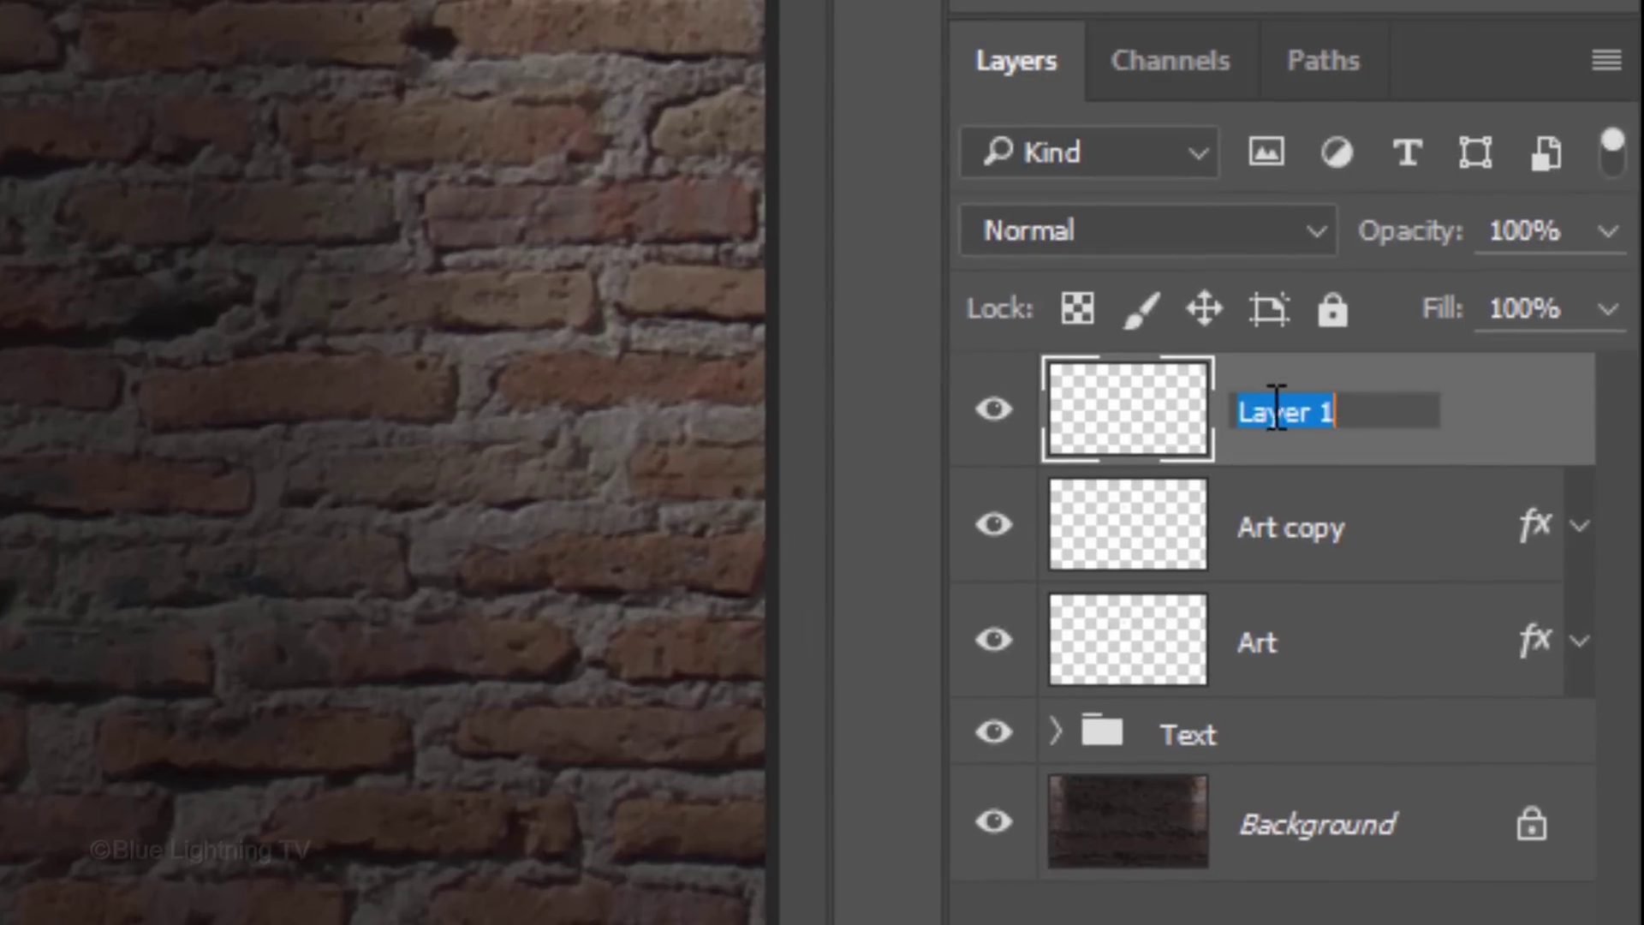
{"action": "type", "text": "Art Highlight"}
{"action": "key", "text": "Return"}
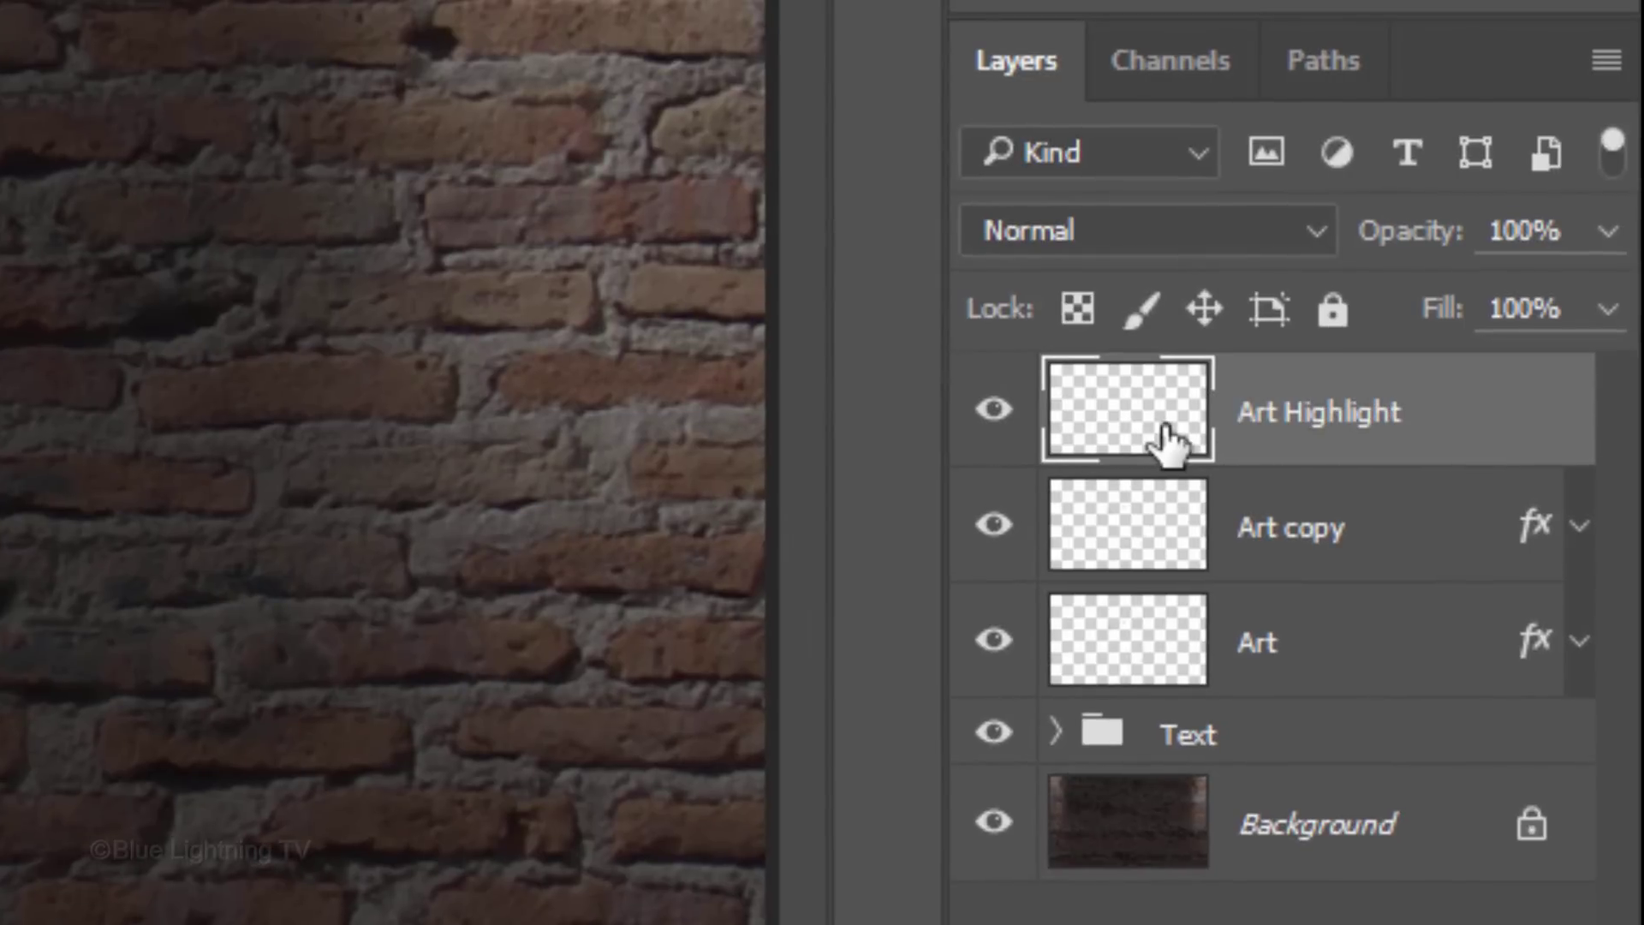
Load the Art copy outline as a selection and contract it by 1 pixel.
{"action": "left_click", "coordinate": [1143, 535], "text": "ctrl"}
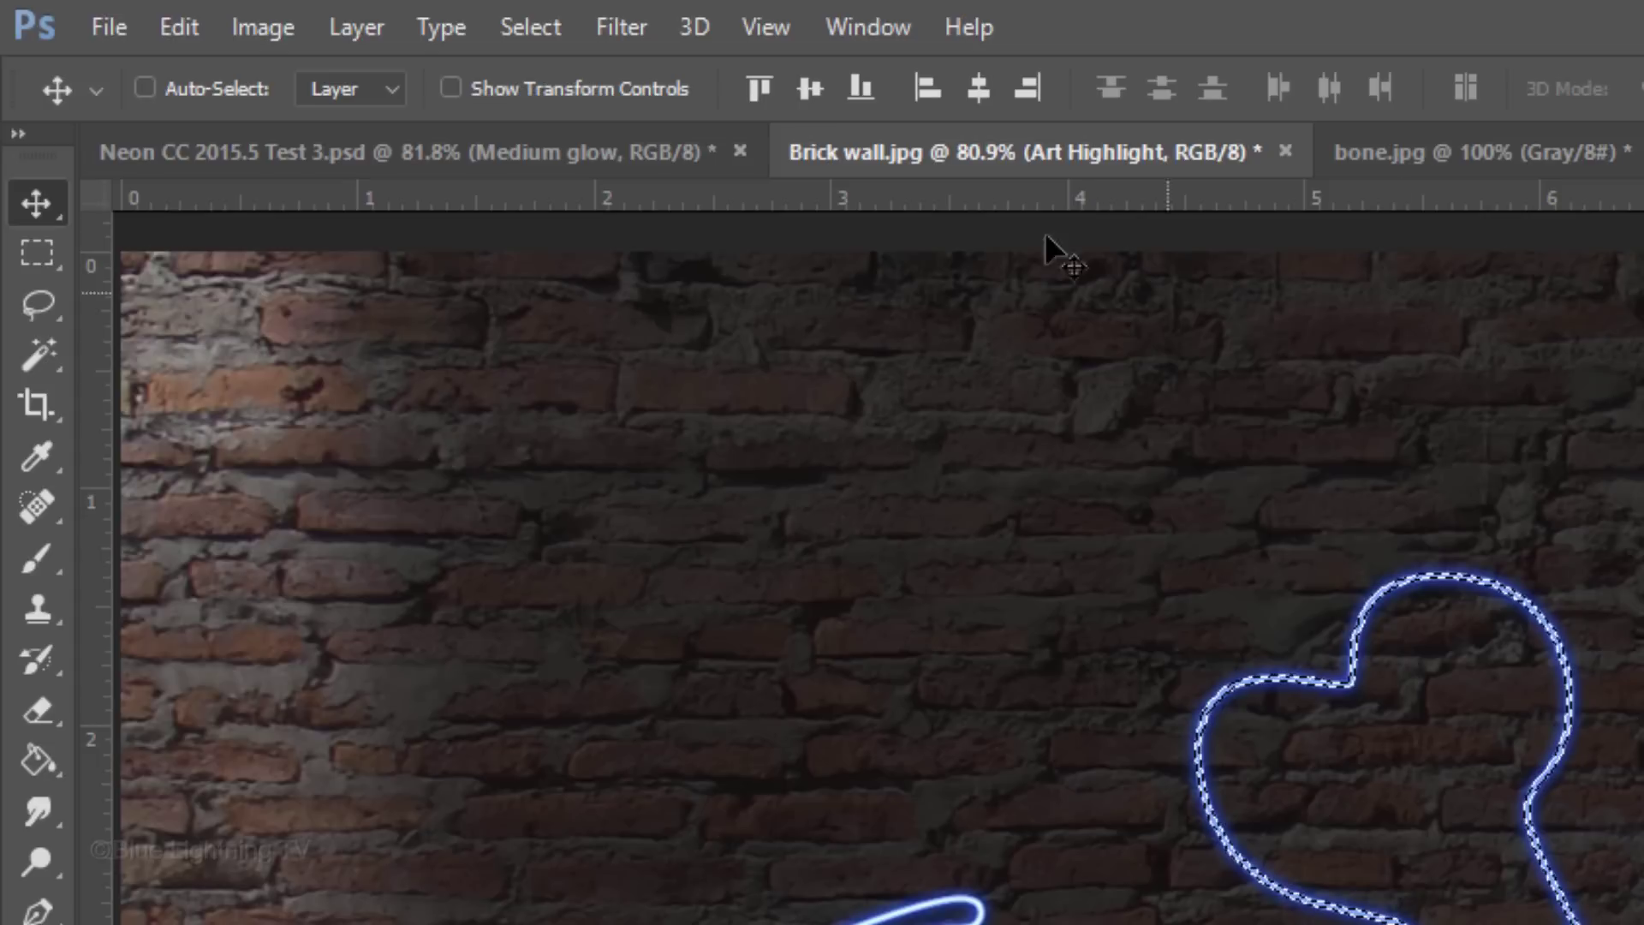
{"action": "left_click", "coordinate": [535, 27]}
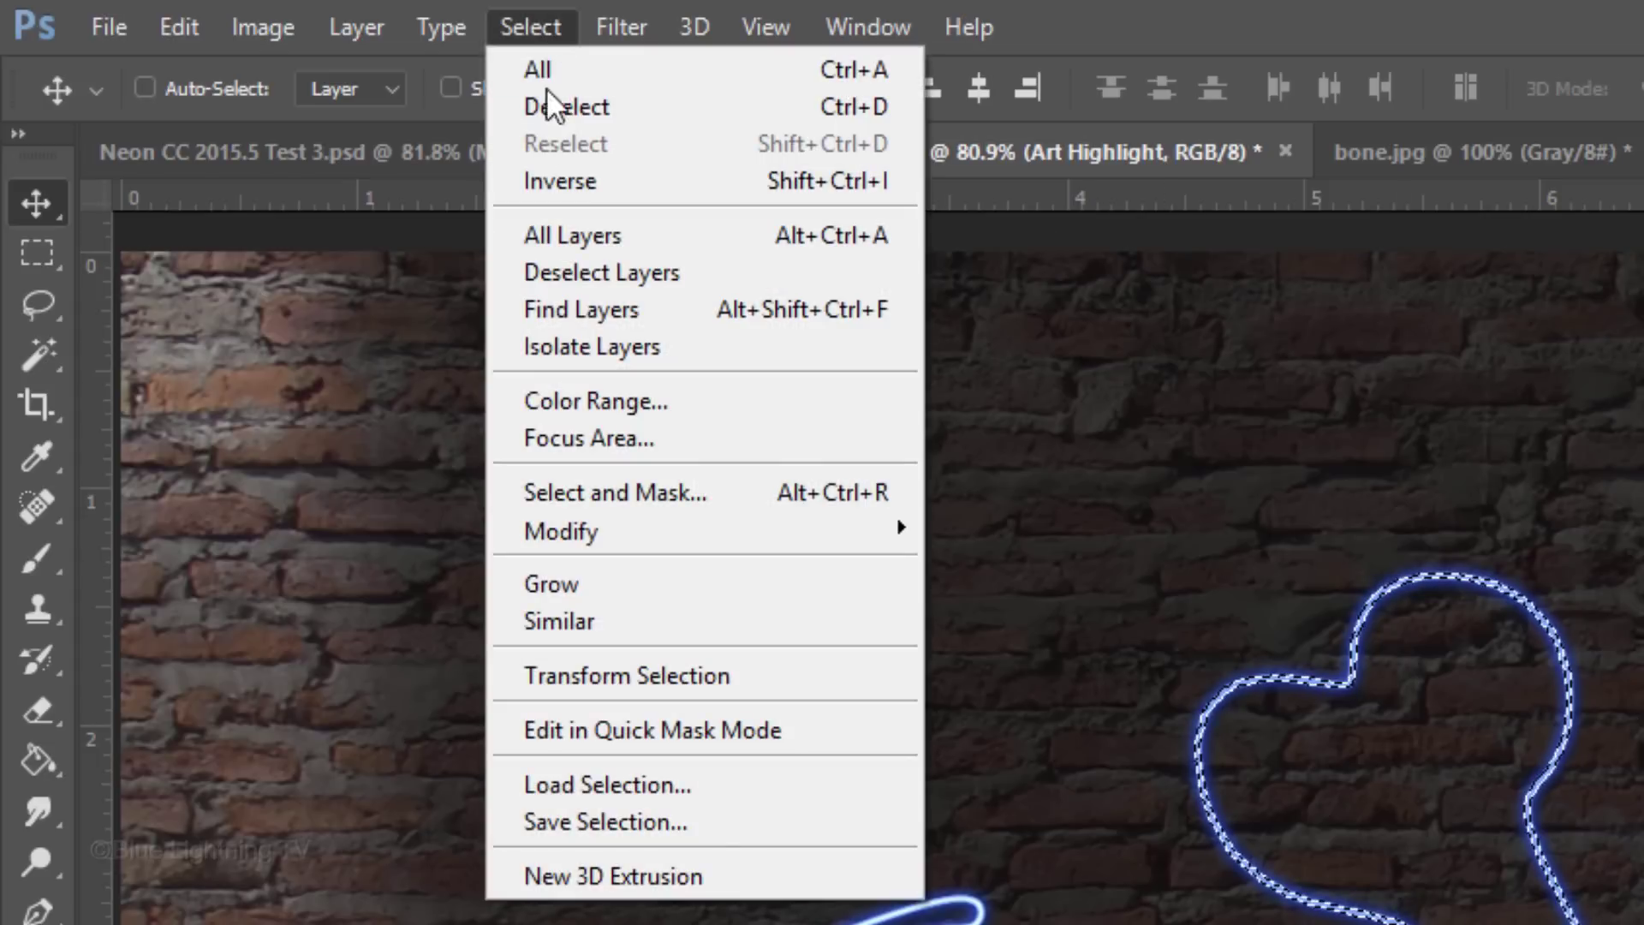
{"action": "mouse_move", "coordinate": [538, 521]}
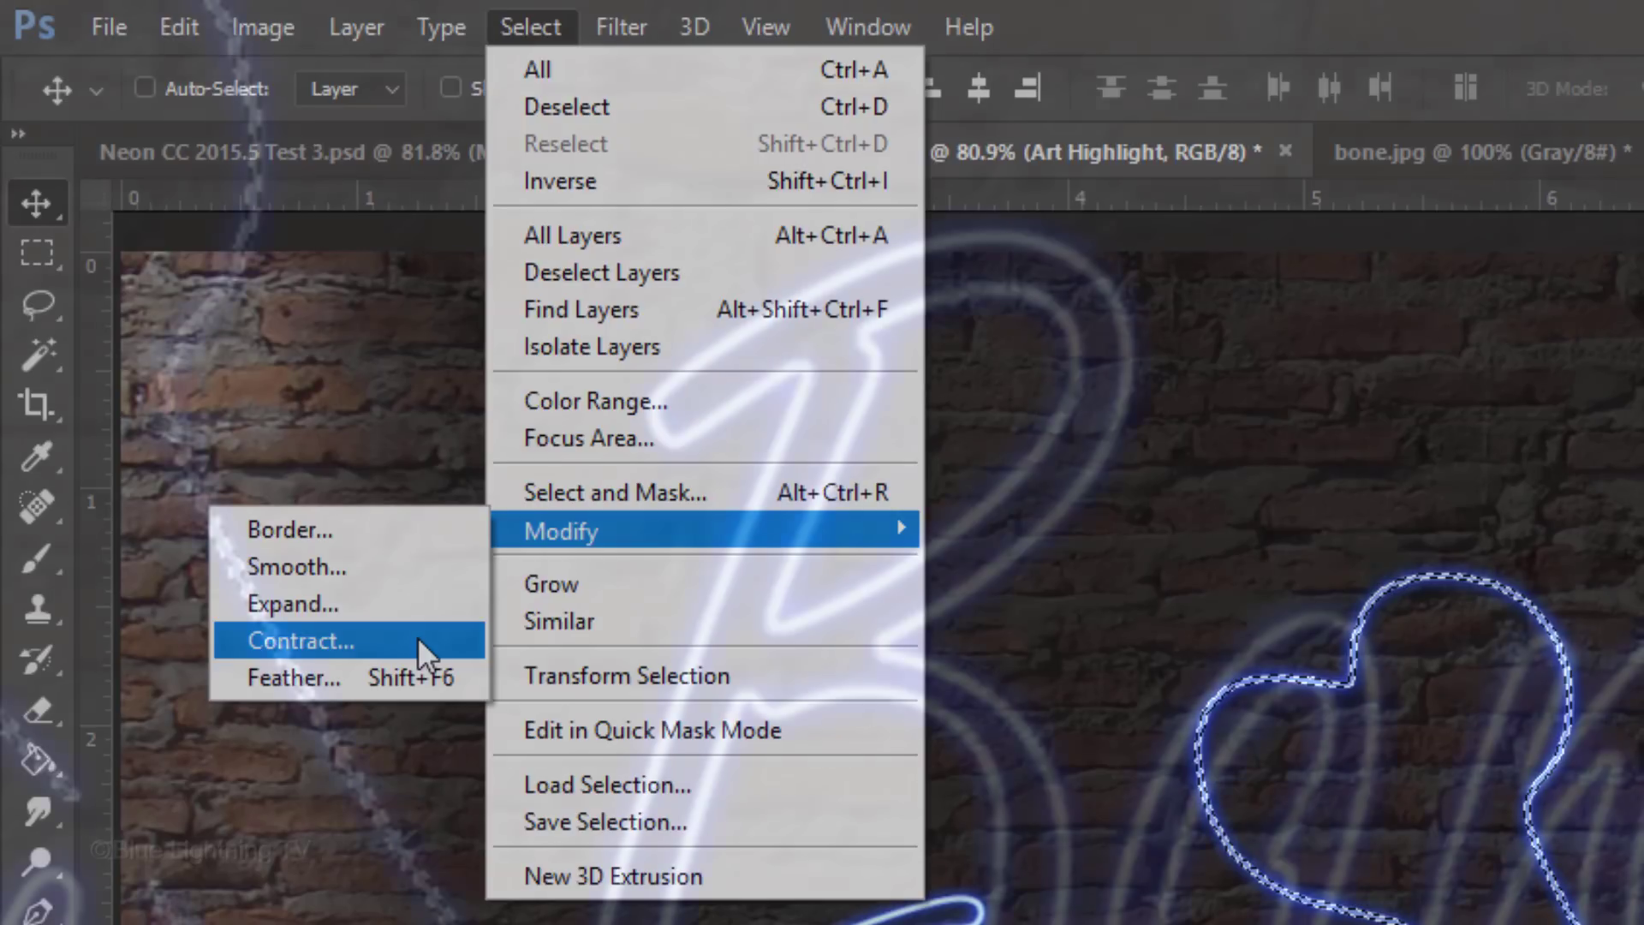
{"action": "left_click", "coordinate": [418, 635]}
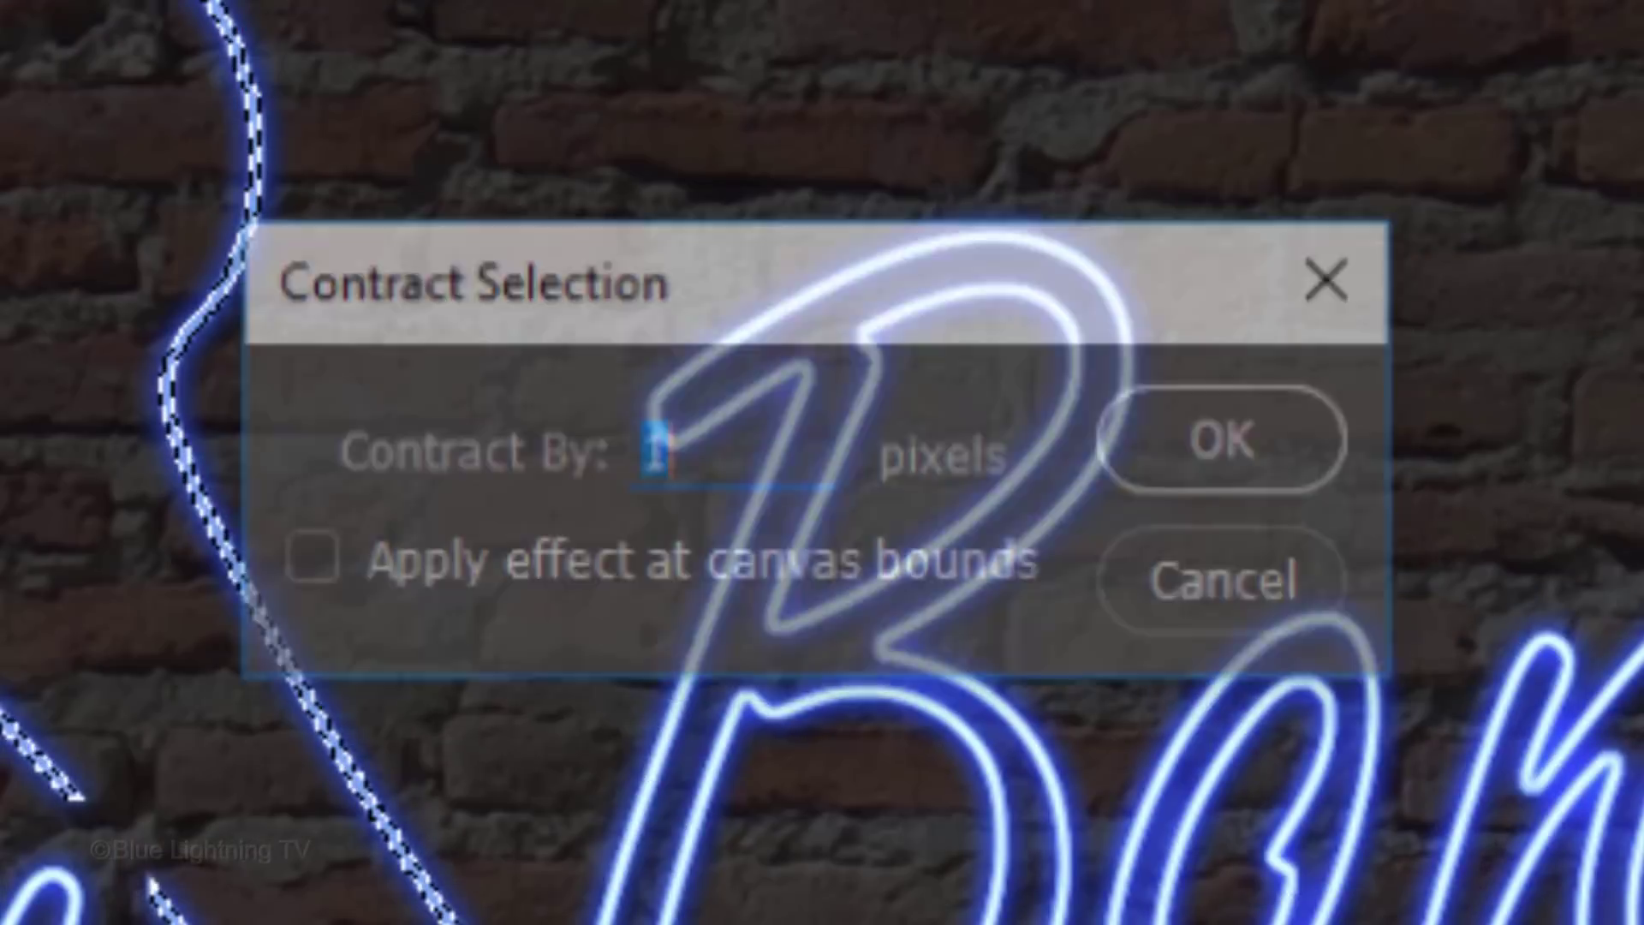
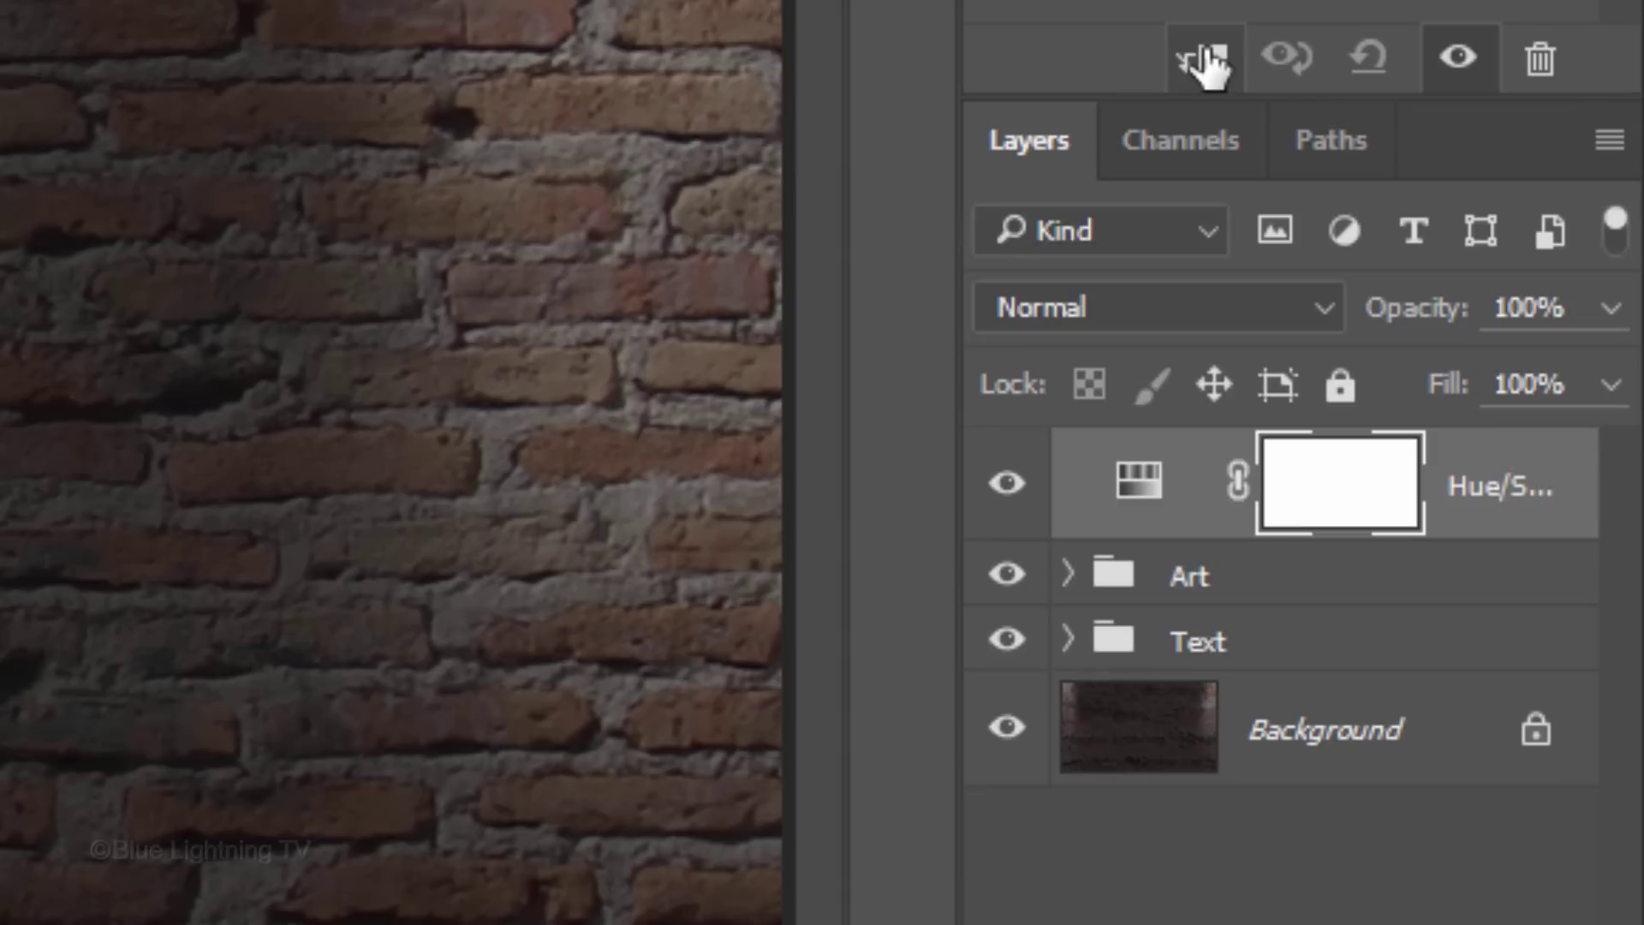
Clip the Hue/Saturation adjustment layer to the Art group.
{"action": "left_click", "coordinate": [1207, 66]}
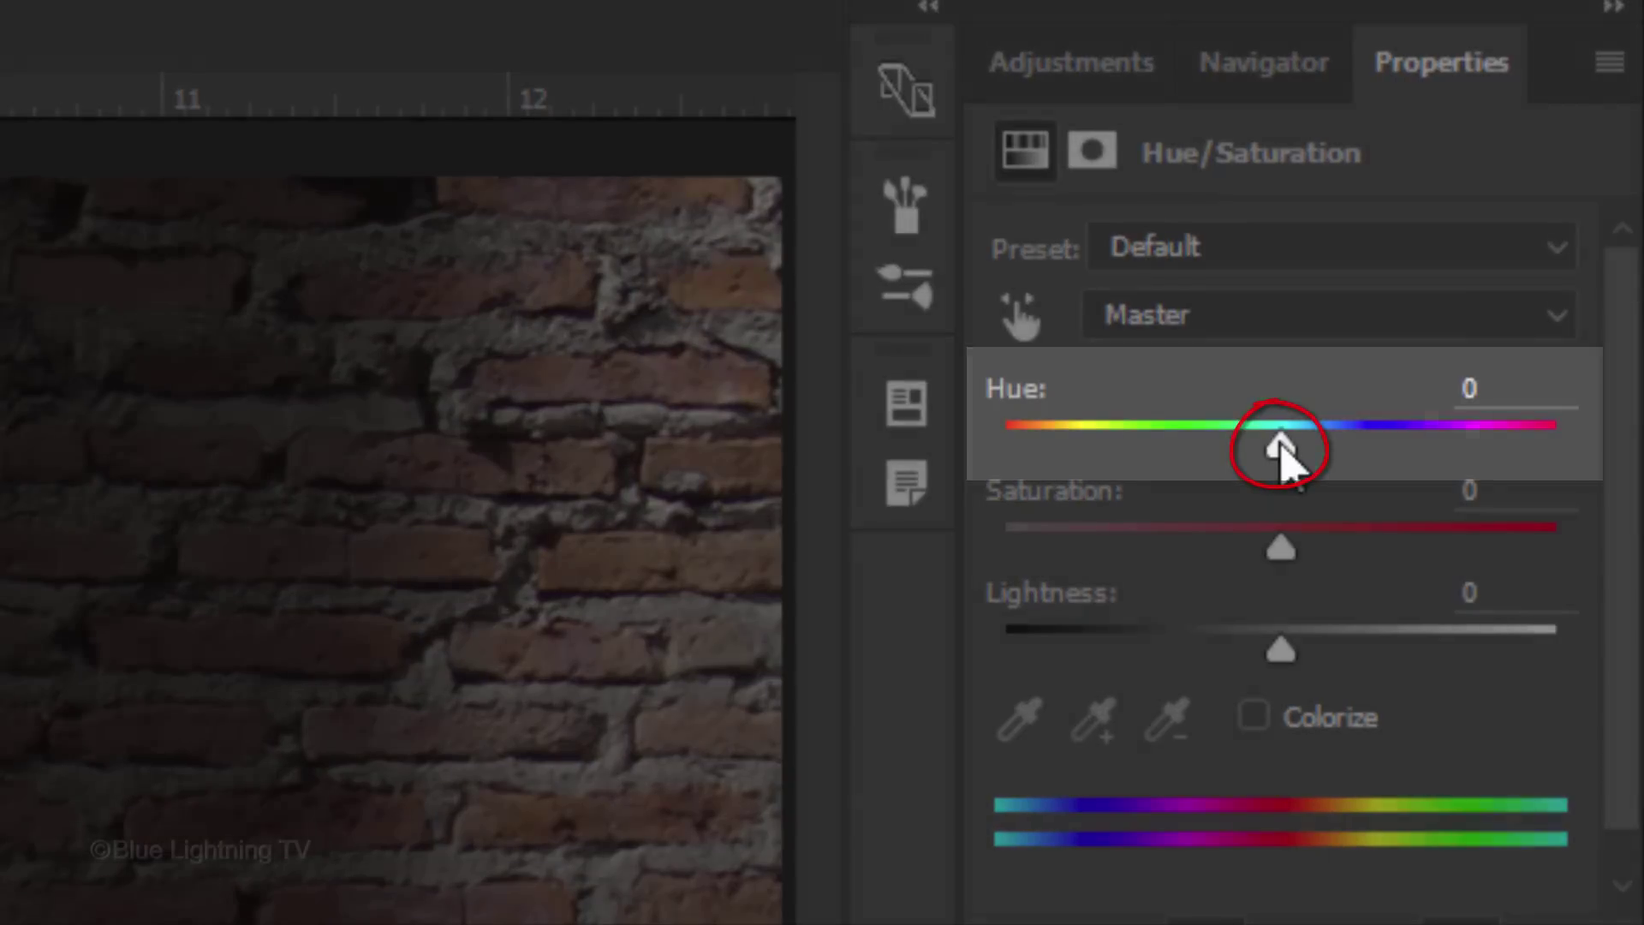
Shift the hue to turn the bone outline magenta, and group the adjustment layer with the Art group under the name "Art".
{"action": "left_click_drag", "start_coordinate": [1281, 447], "coordinate": [1568, 438]}
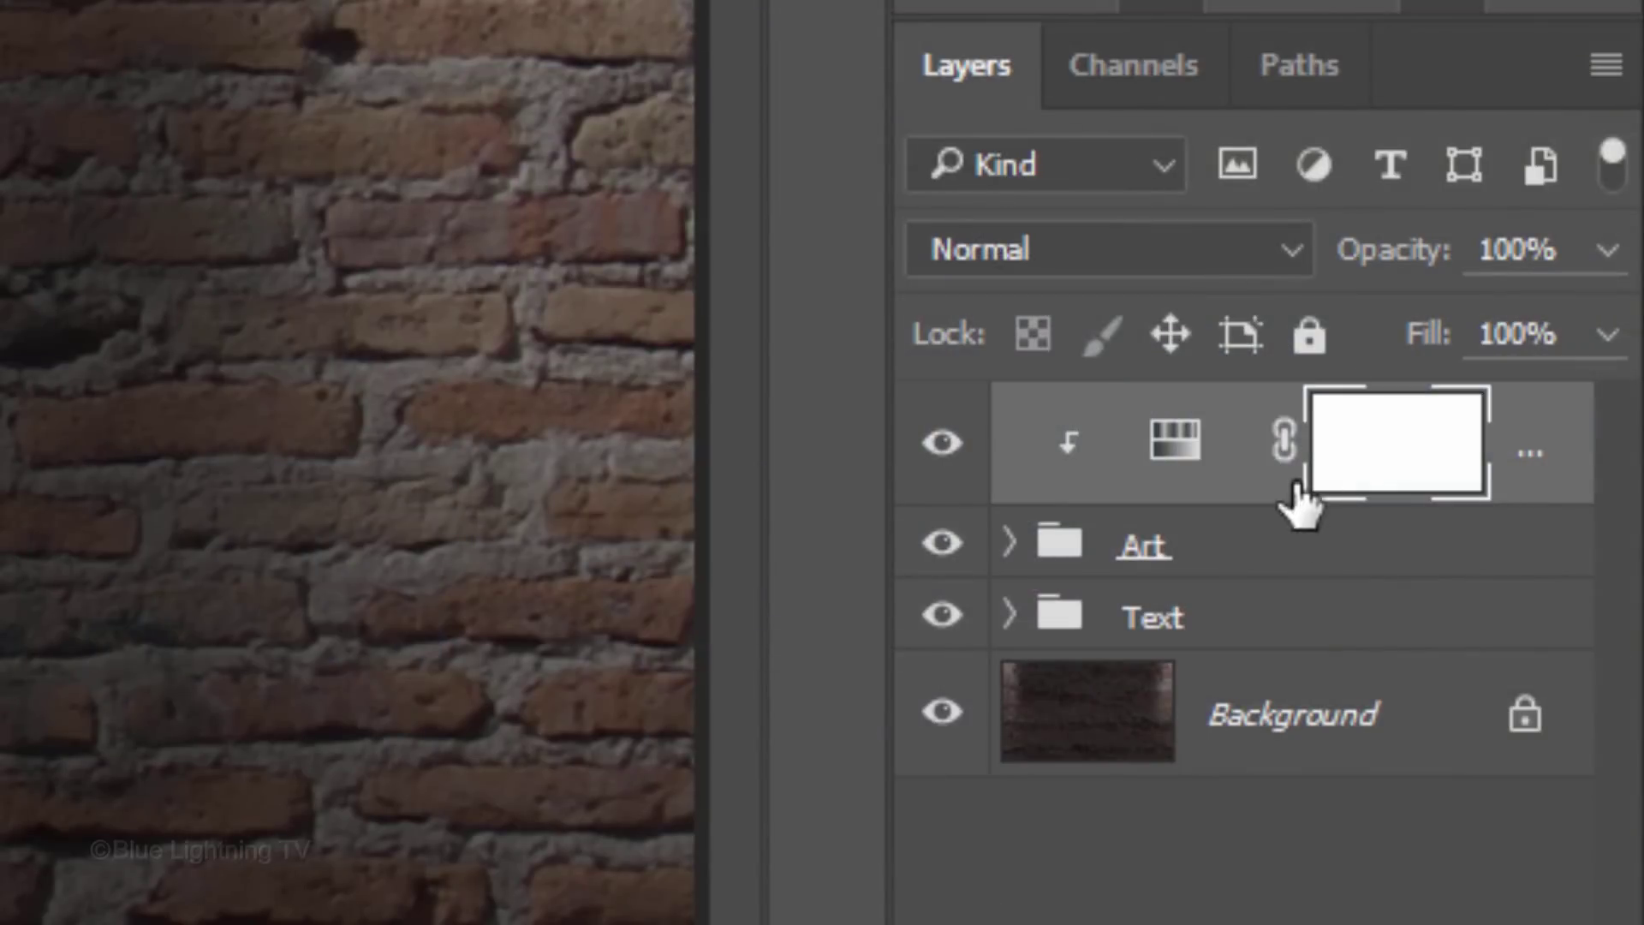
{"action": "left_click", "coordinate": [1255, 561], "text": "shift"}
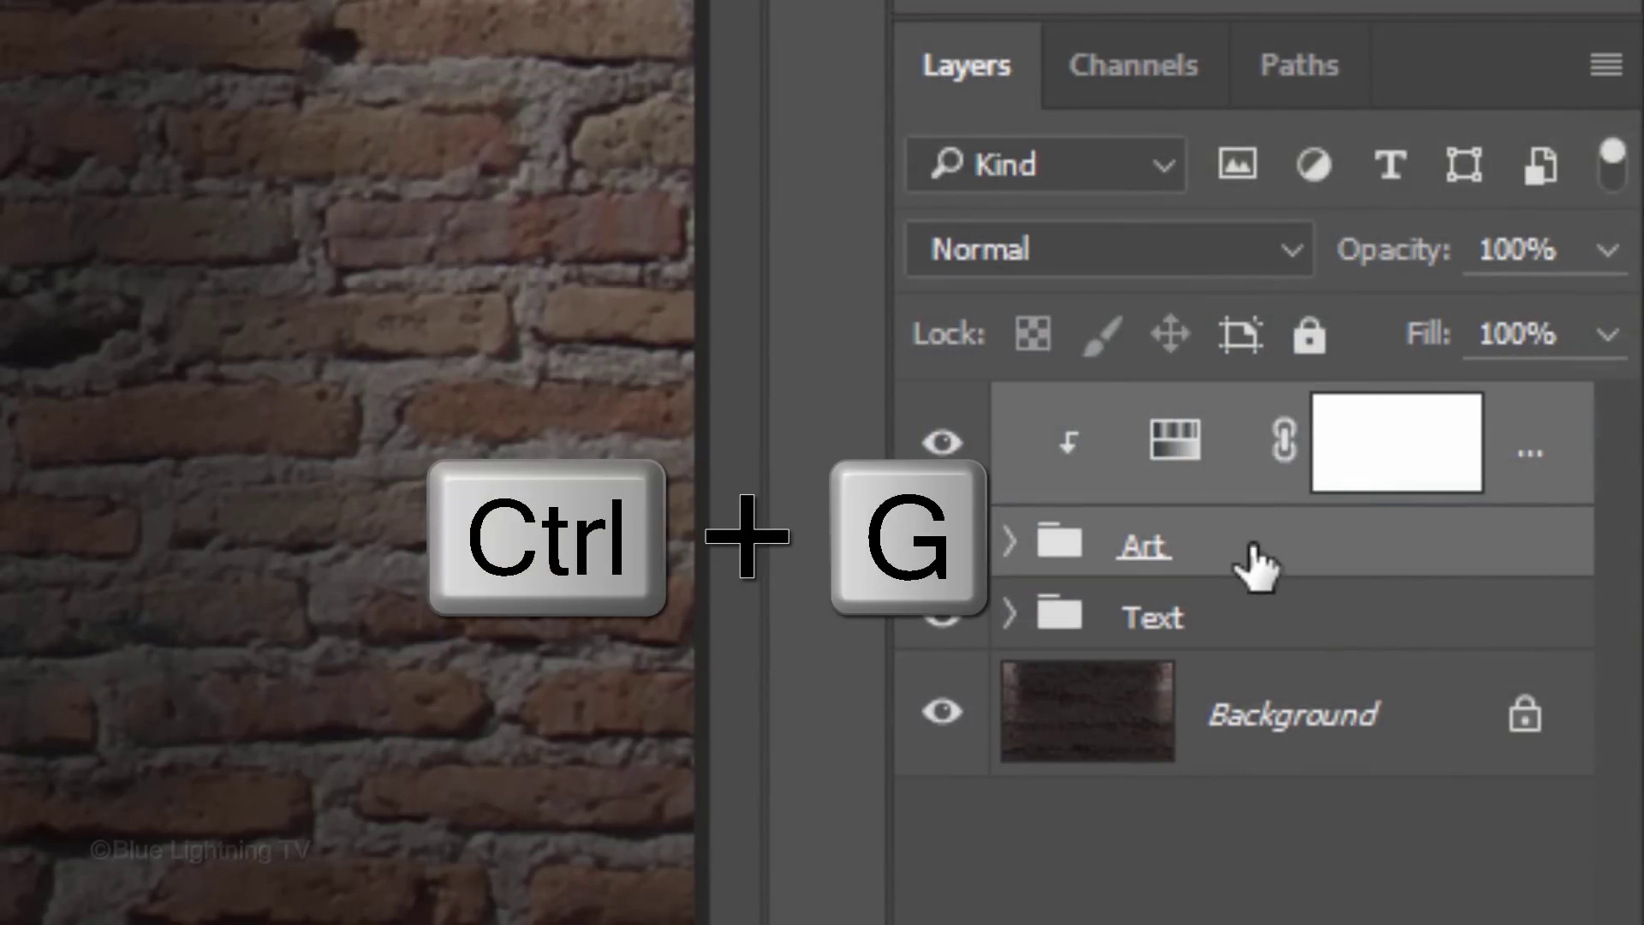
{"action": "key", "text": "ctrl+g"}
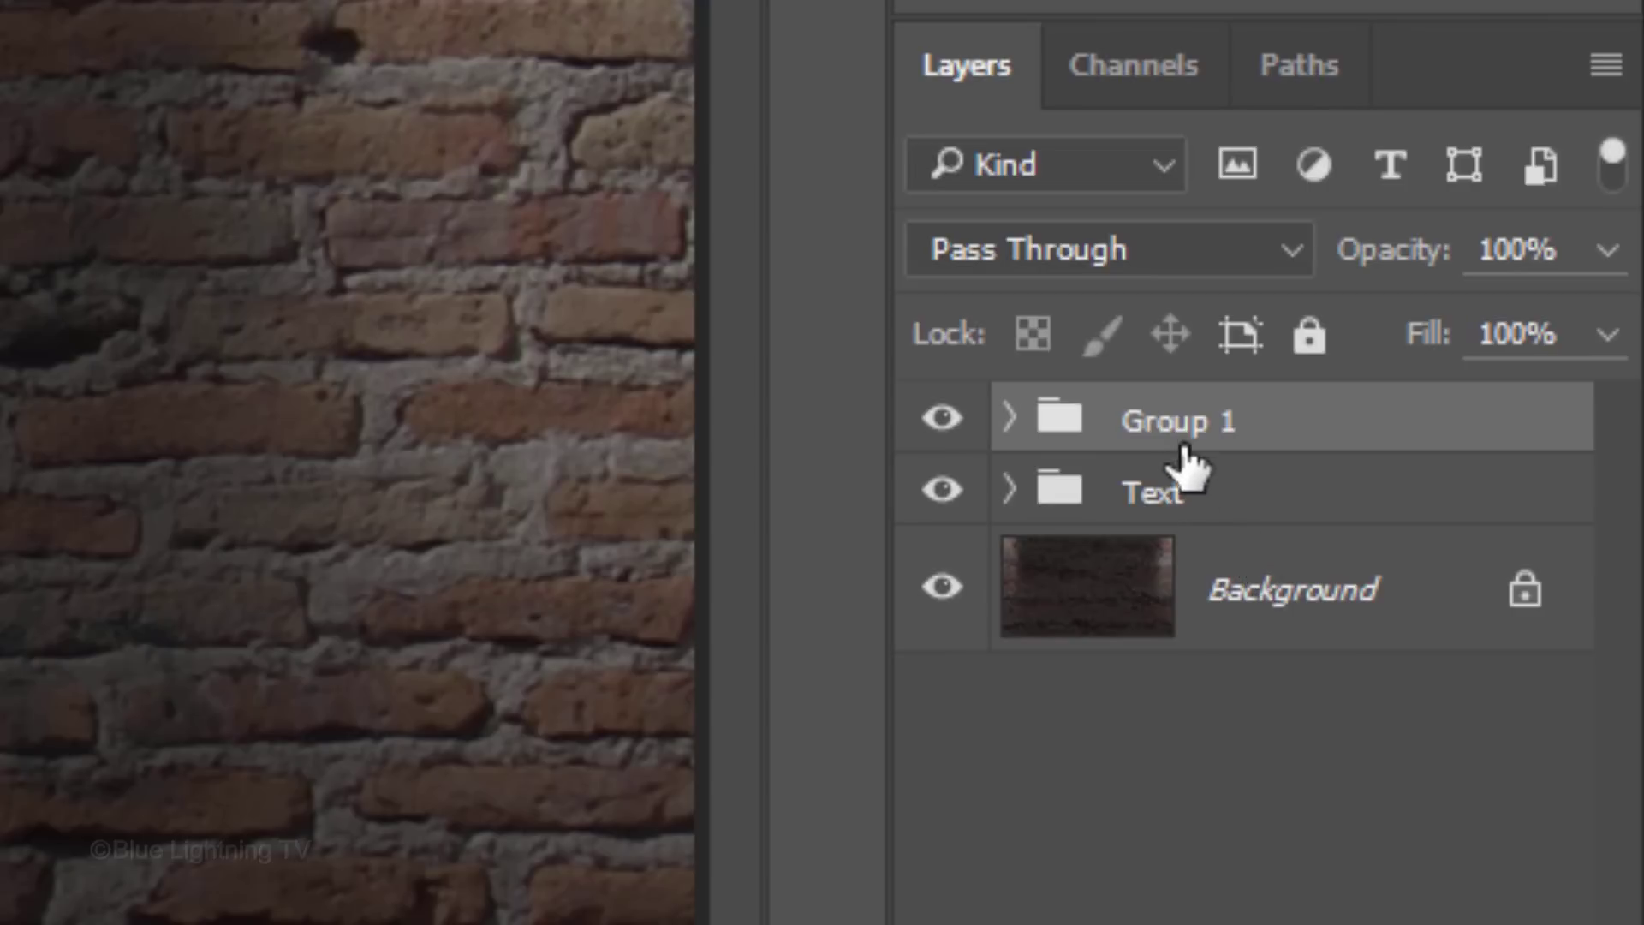
{"action": "double_click", "coordinate": [1167, 420]}
{"action": "type", "text": "Art"}
{"action": "key", "text": "Return"}
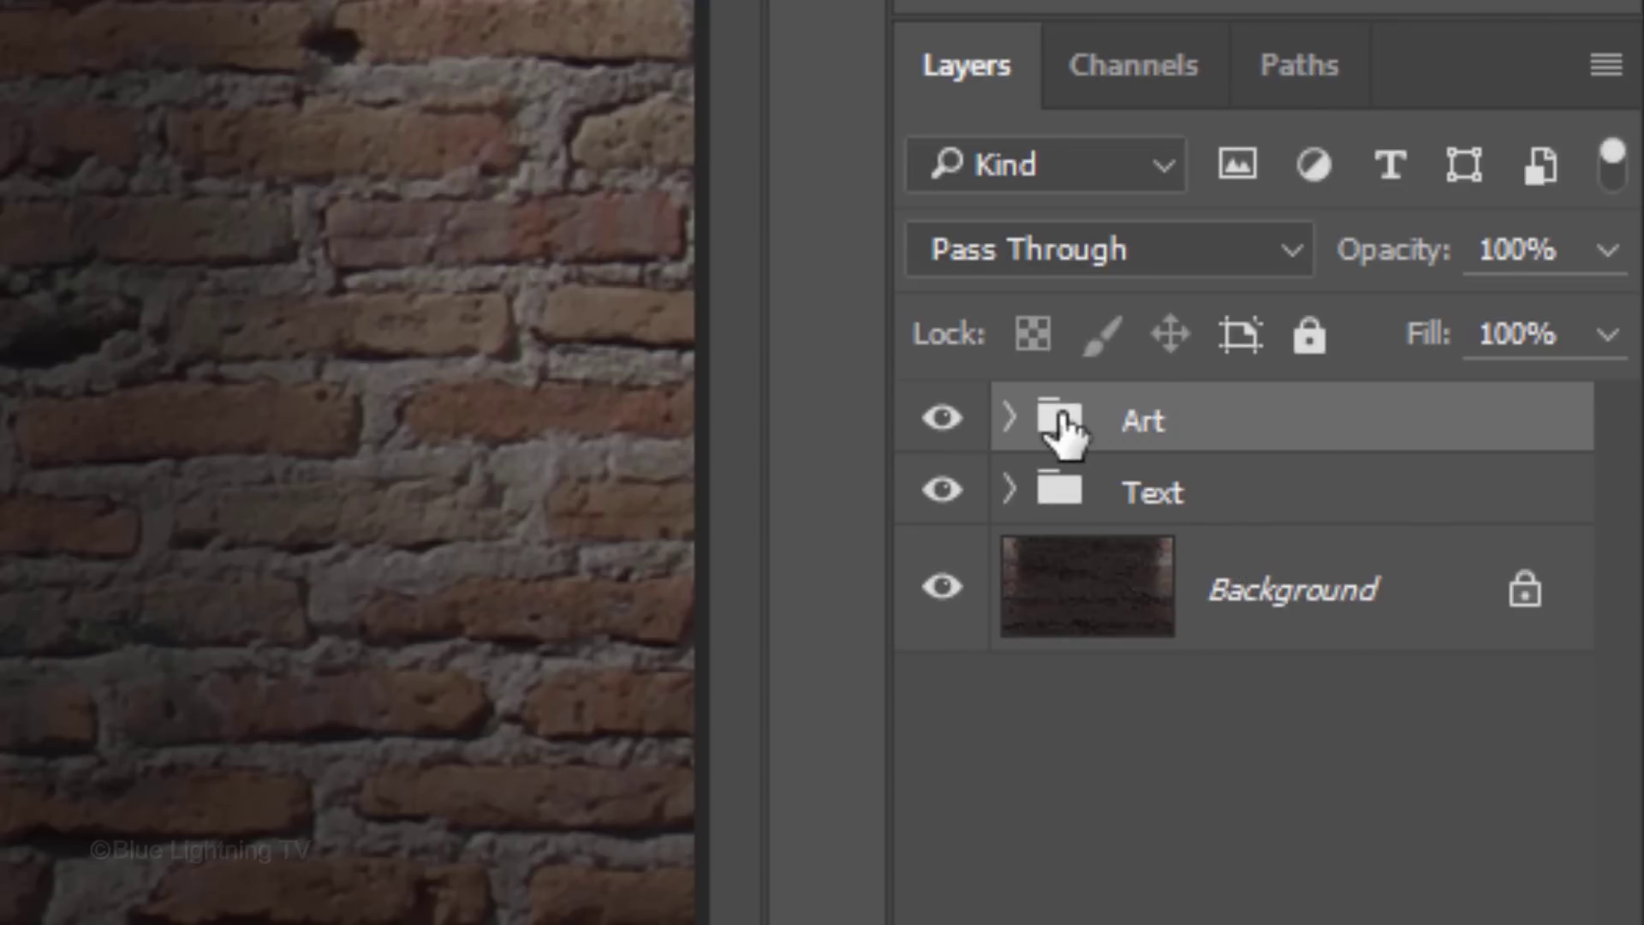
Add a new layer directly above Background and name it "Outer Glow".
{"action": "left_click", "coordinate": [1075, 613]}
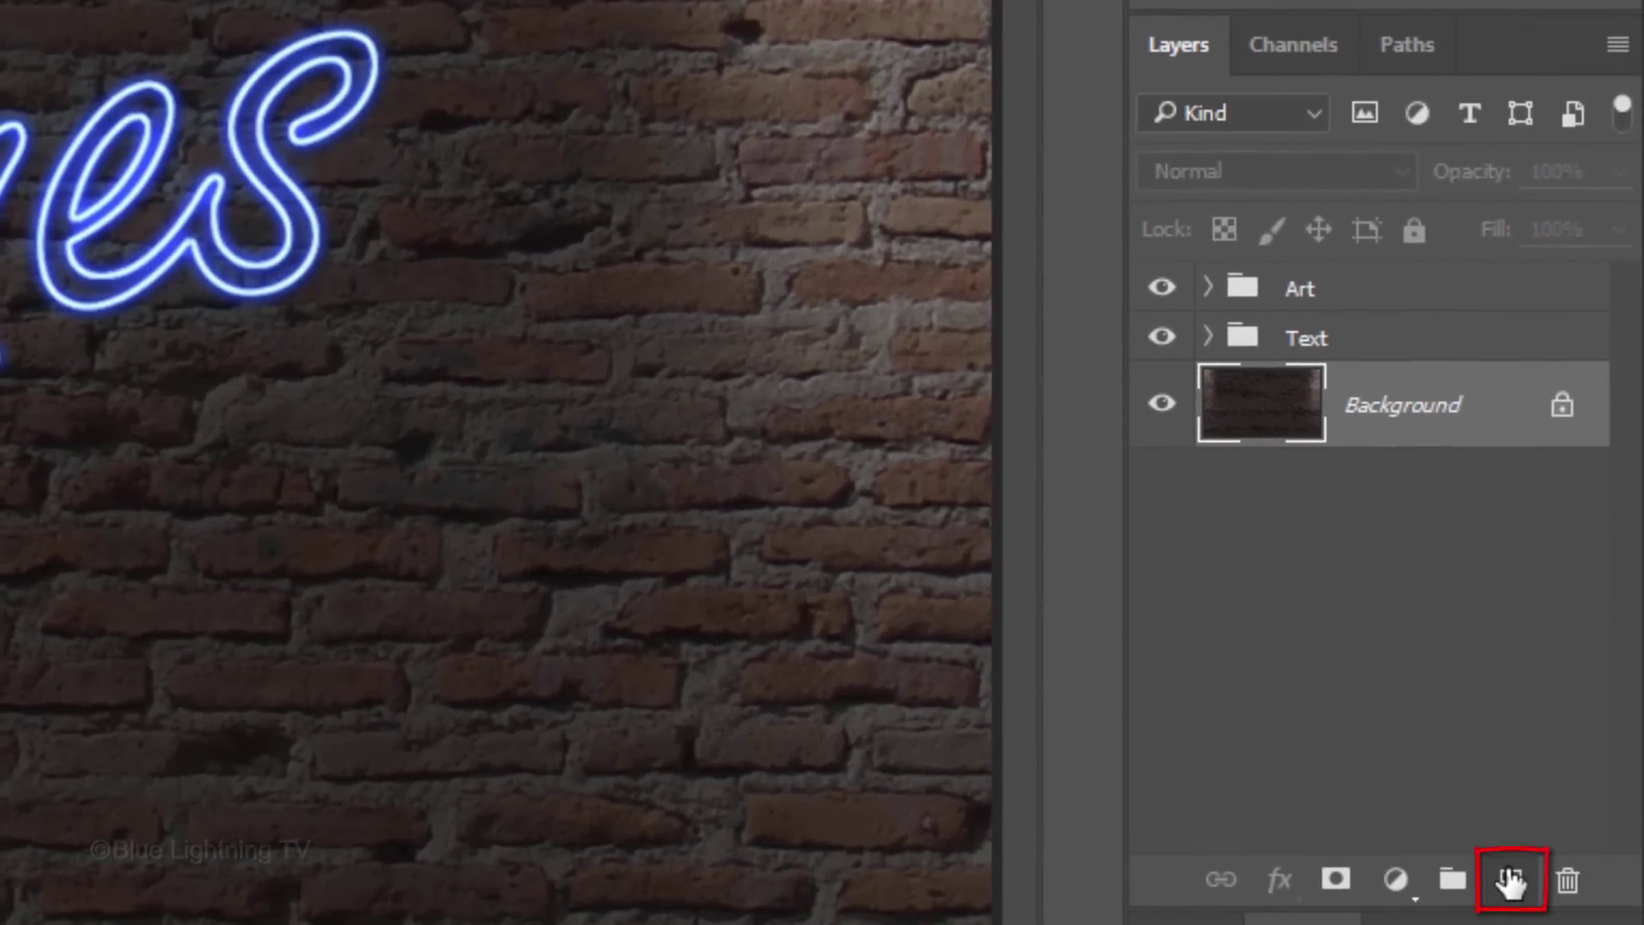
{"action": "left_click", "coordinate": [1509, 880]}
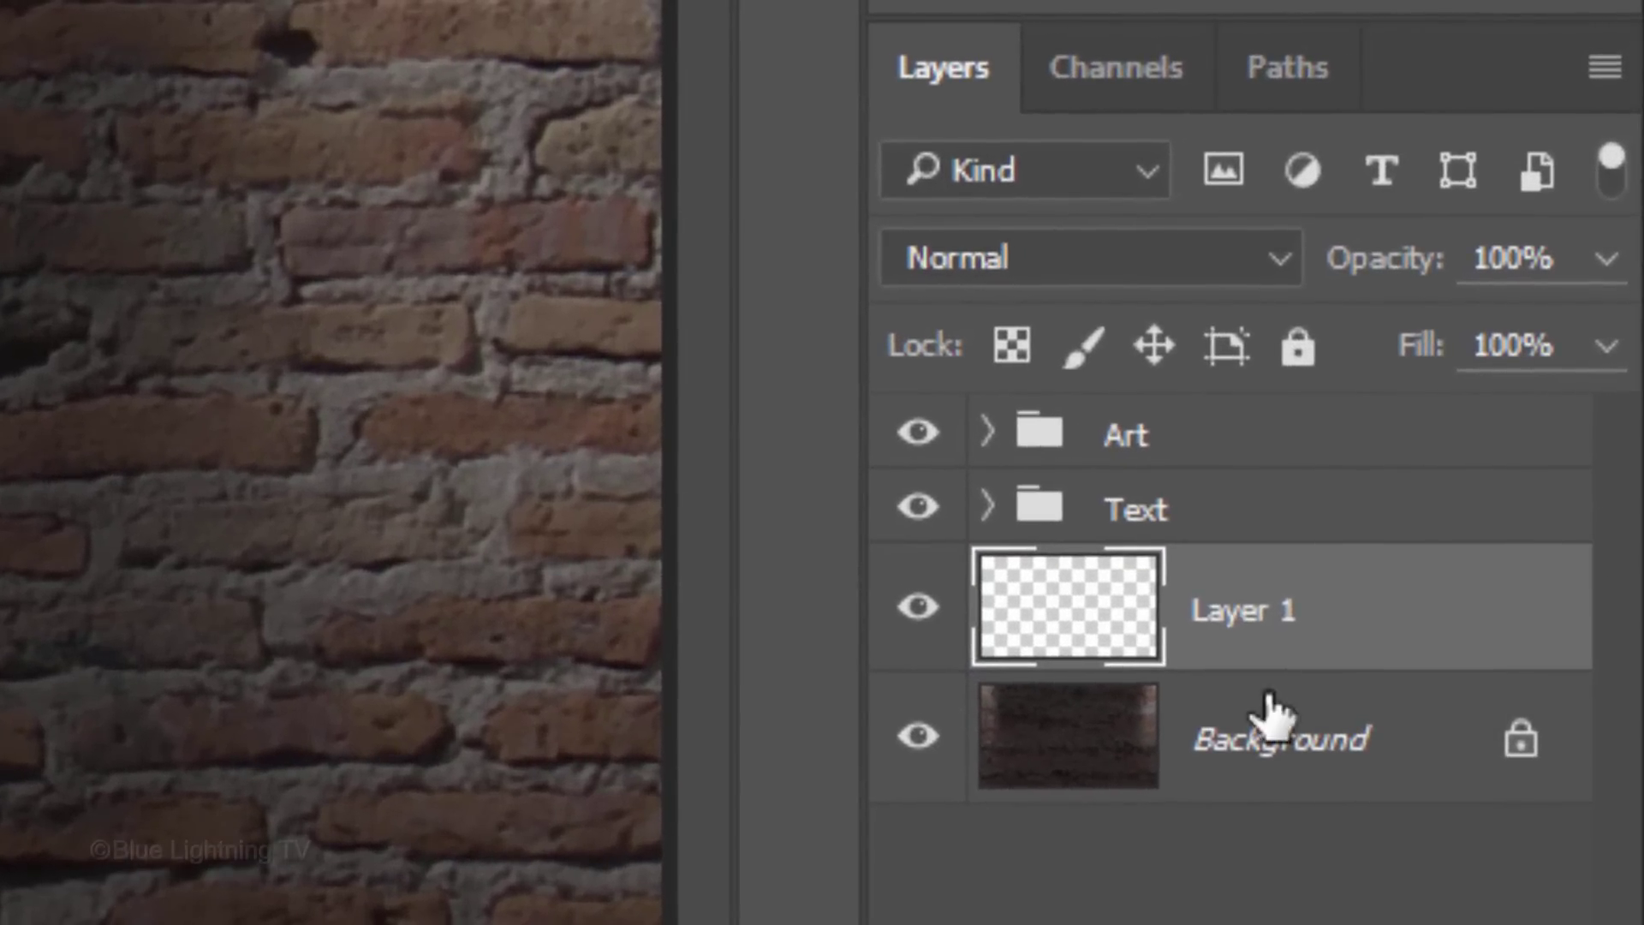
{"action": "double_click", "coordinate": [1233, 595]}
{"action": "type", "text": "Out"}
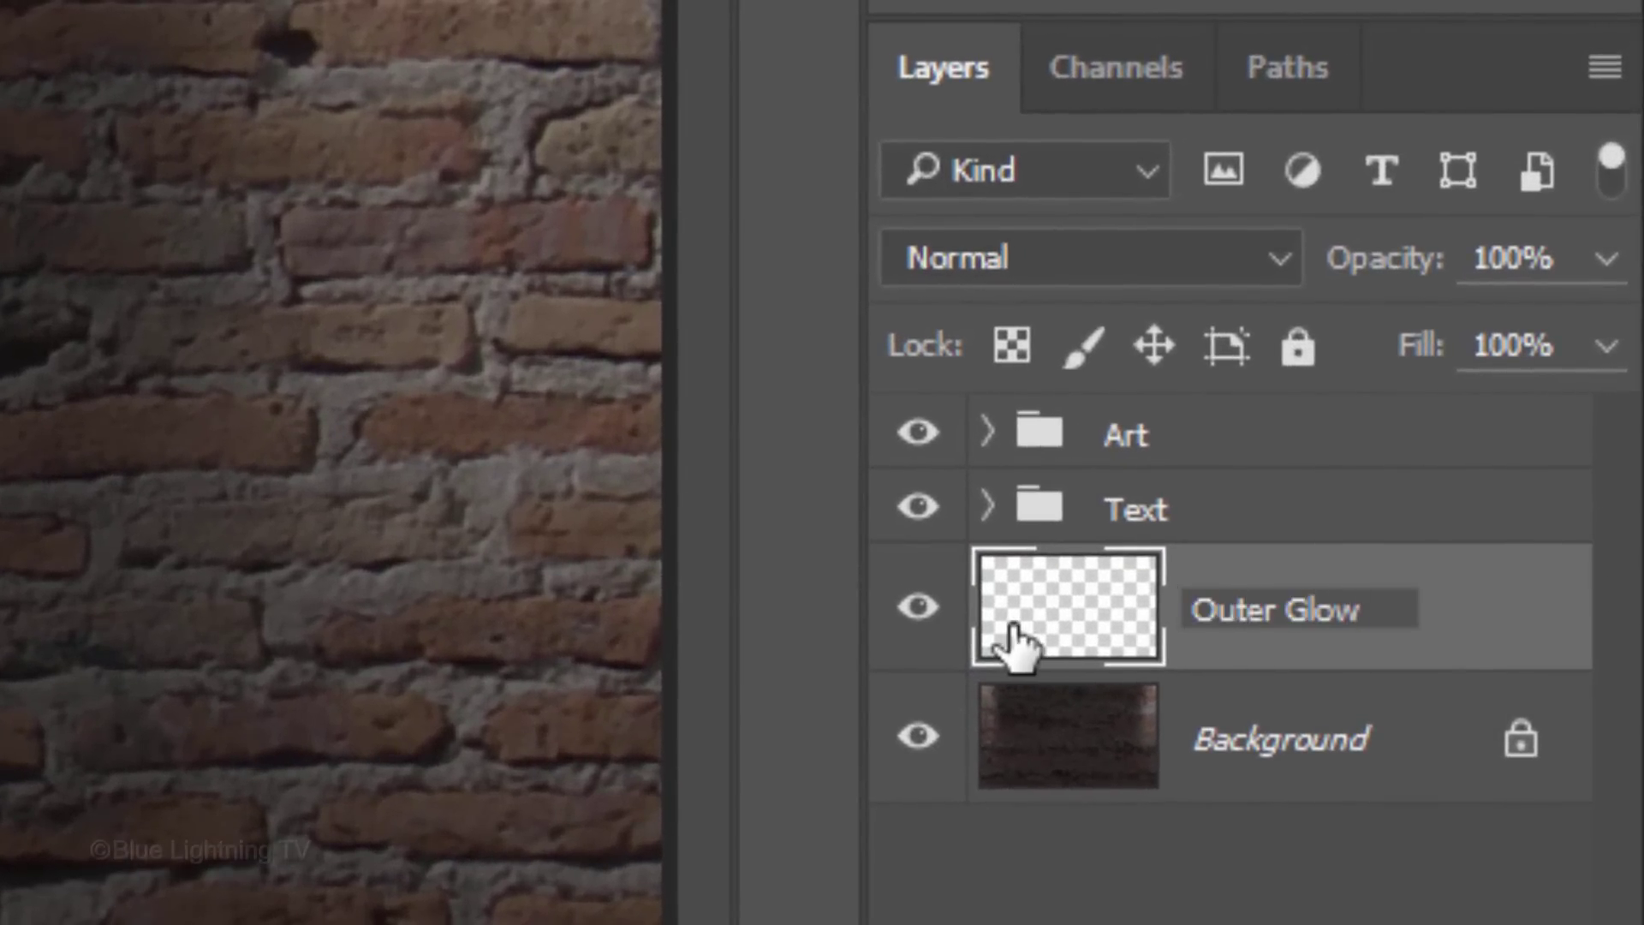
{"action": "type", "text": "er Glow"}
{"action": "key", "text": "Return"}
Load the text channel as a selection and add the art channel to it, keeping the Outer Glow layer active.
{"action": "left_click", "coordinate": [1118, 72]}
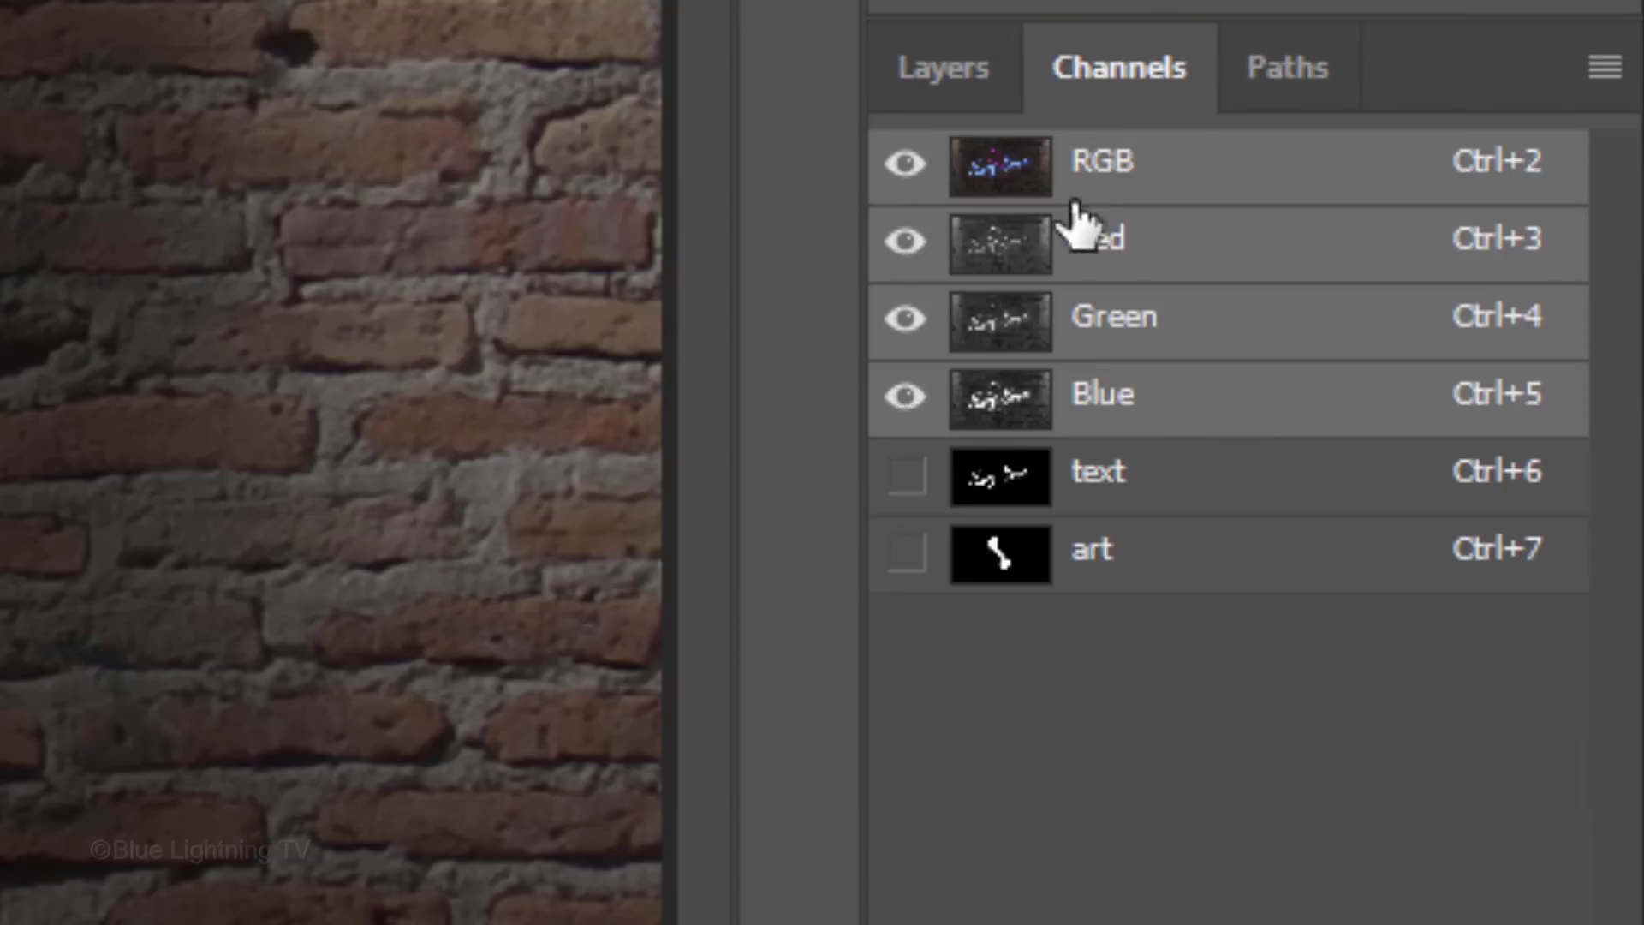
{"action": "left_click", "coordinate": [998, 484], "text": "ctrl"}
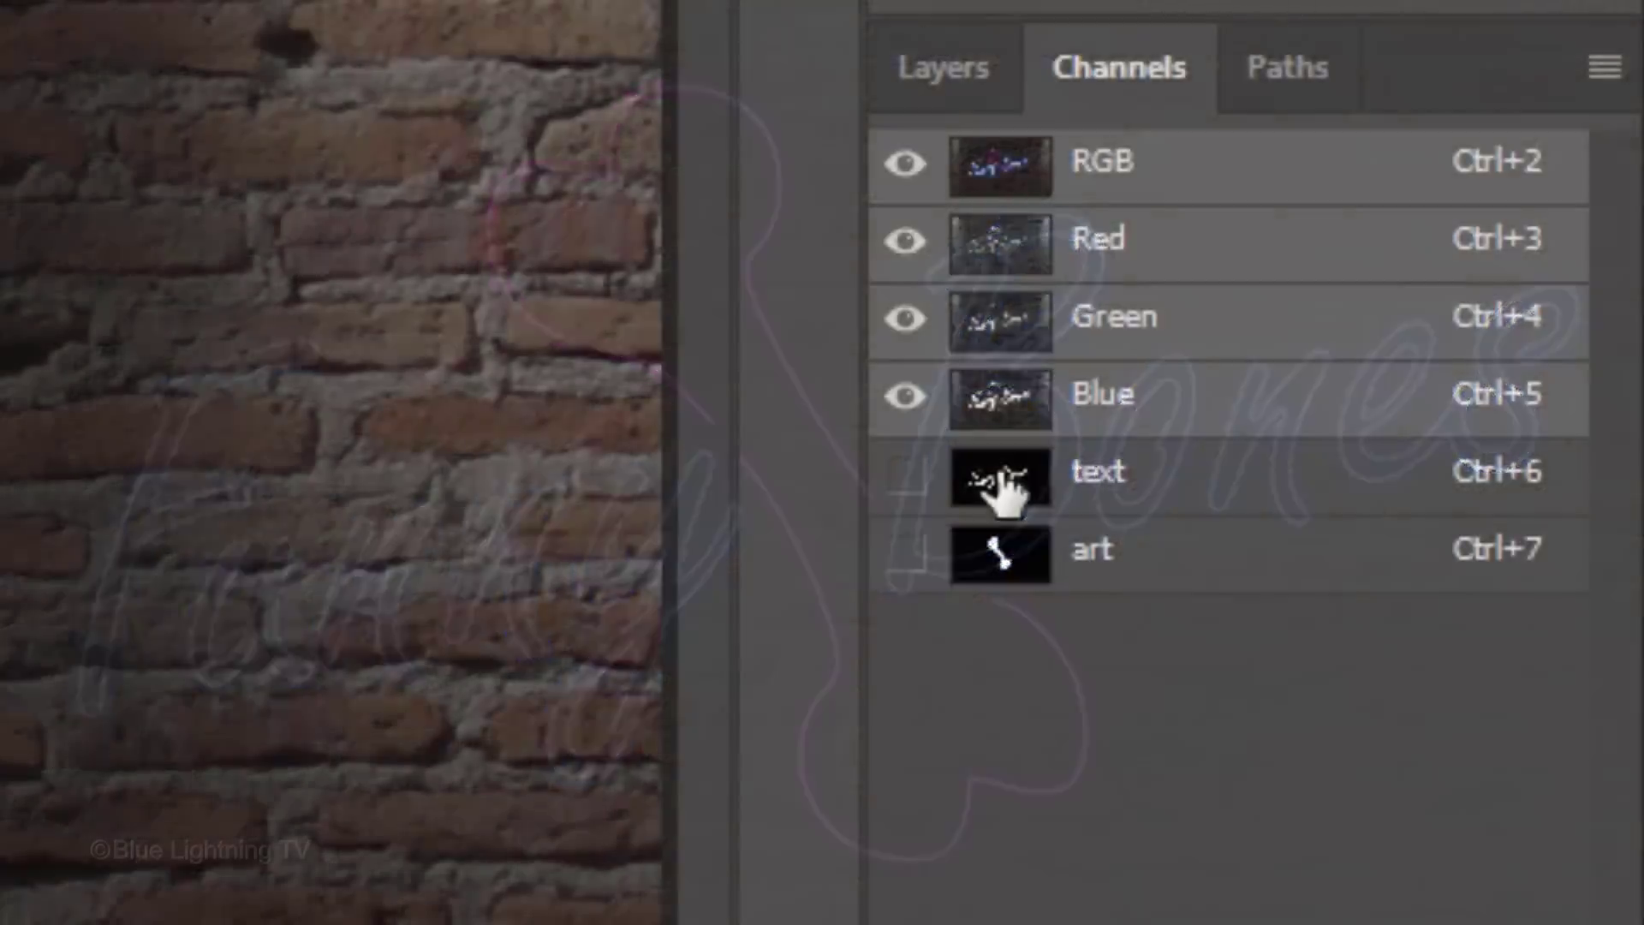
{"action": "left_click", "coordinate": [993, 542], "text": "ctrl+shift"}
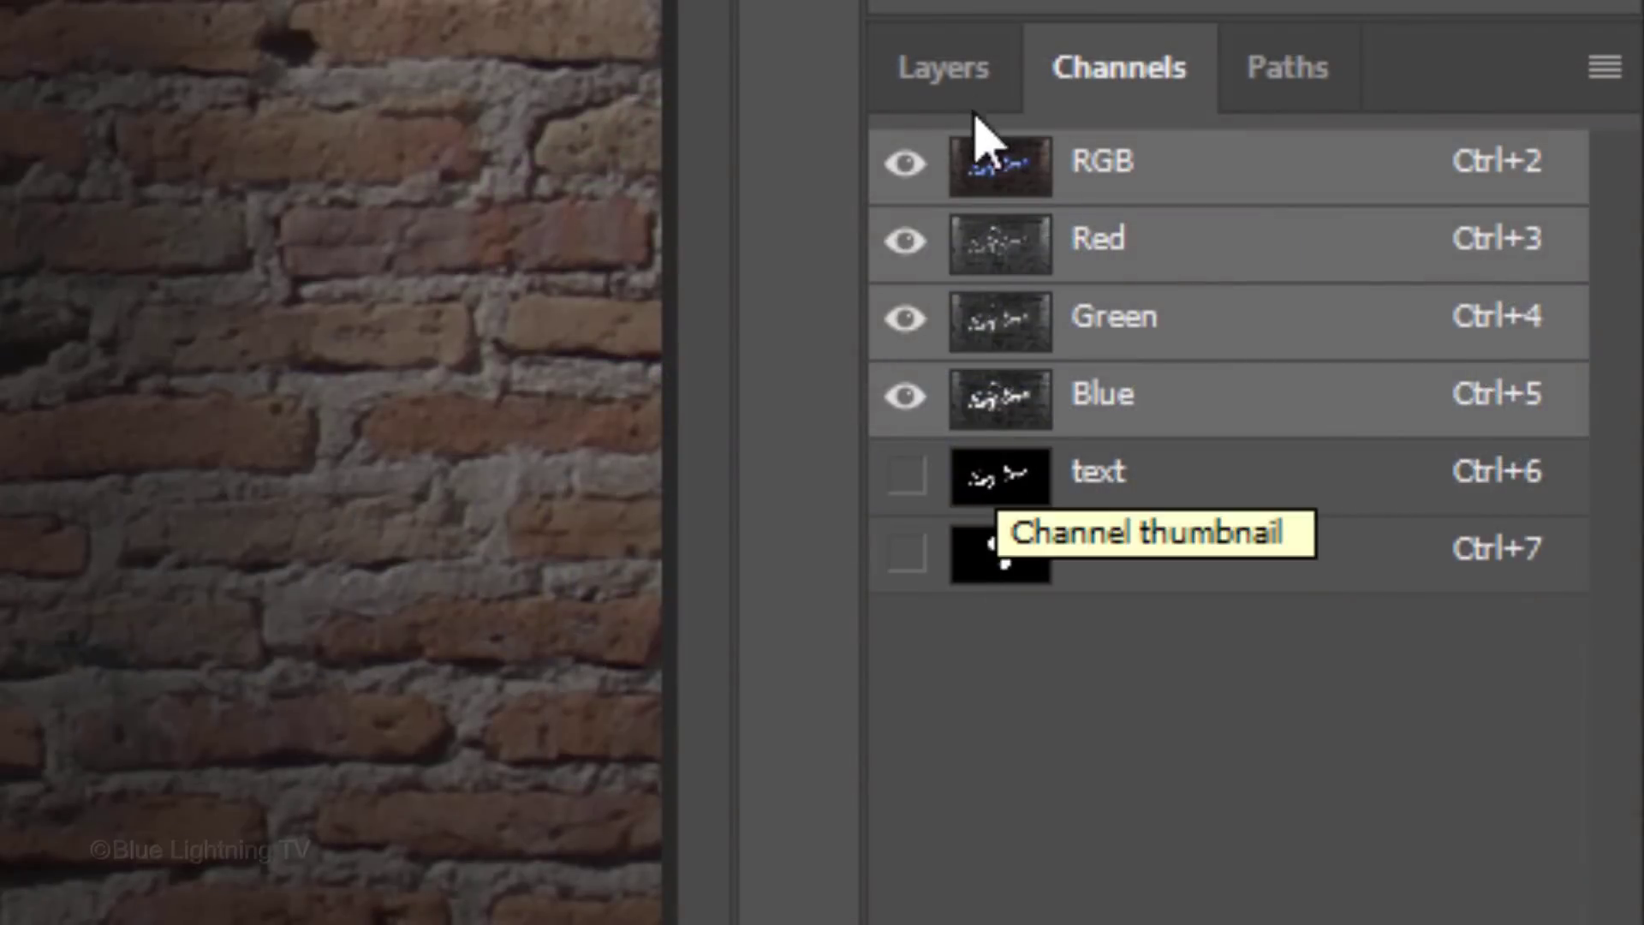
{"action": "left_click", "coordinate": [972, 73]}
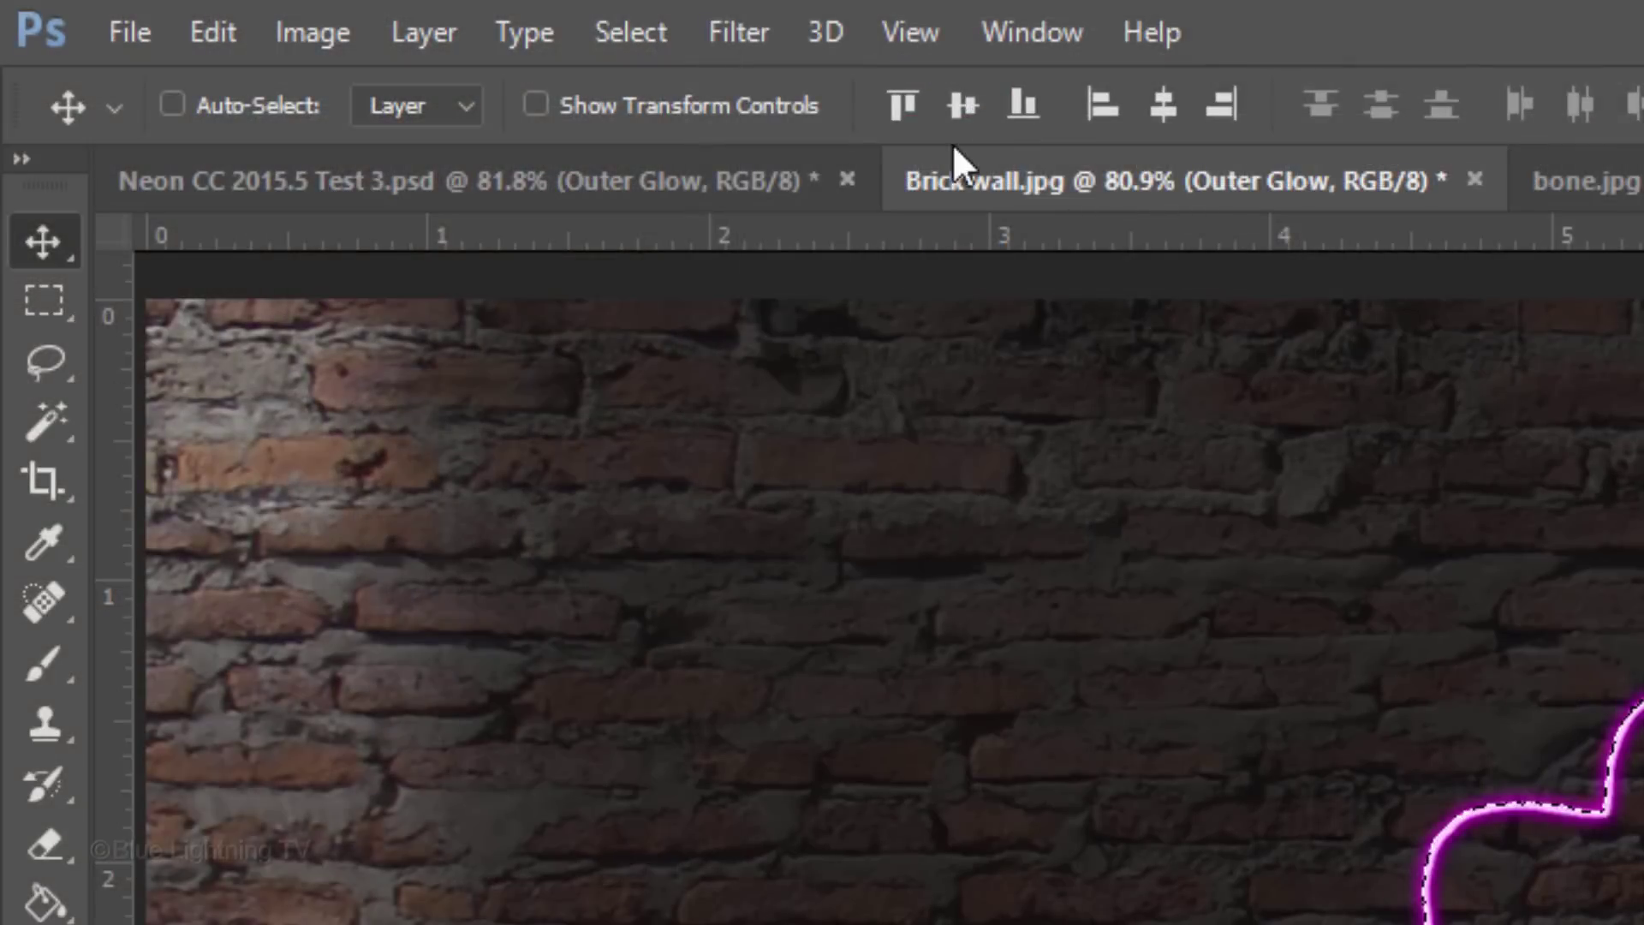
Feather the combined text and art selection by 100 px with Select and Mask, output as a selection.
{"action": "left_click", "coordinate": [632, 35]}
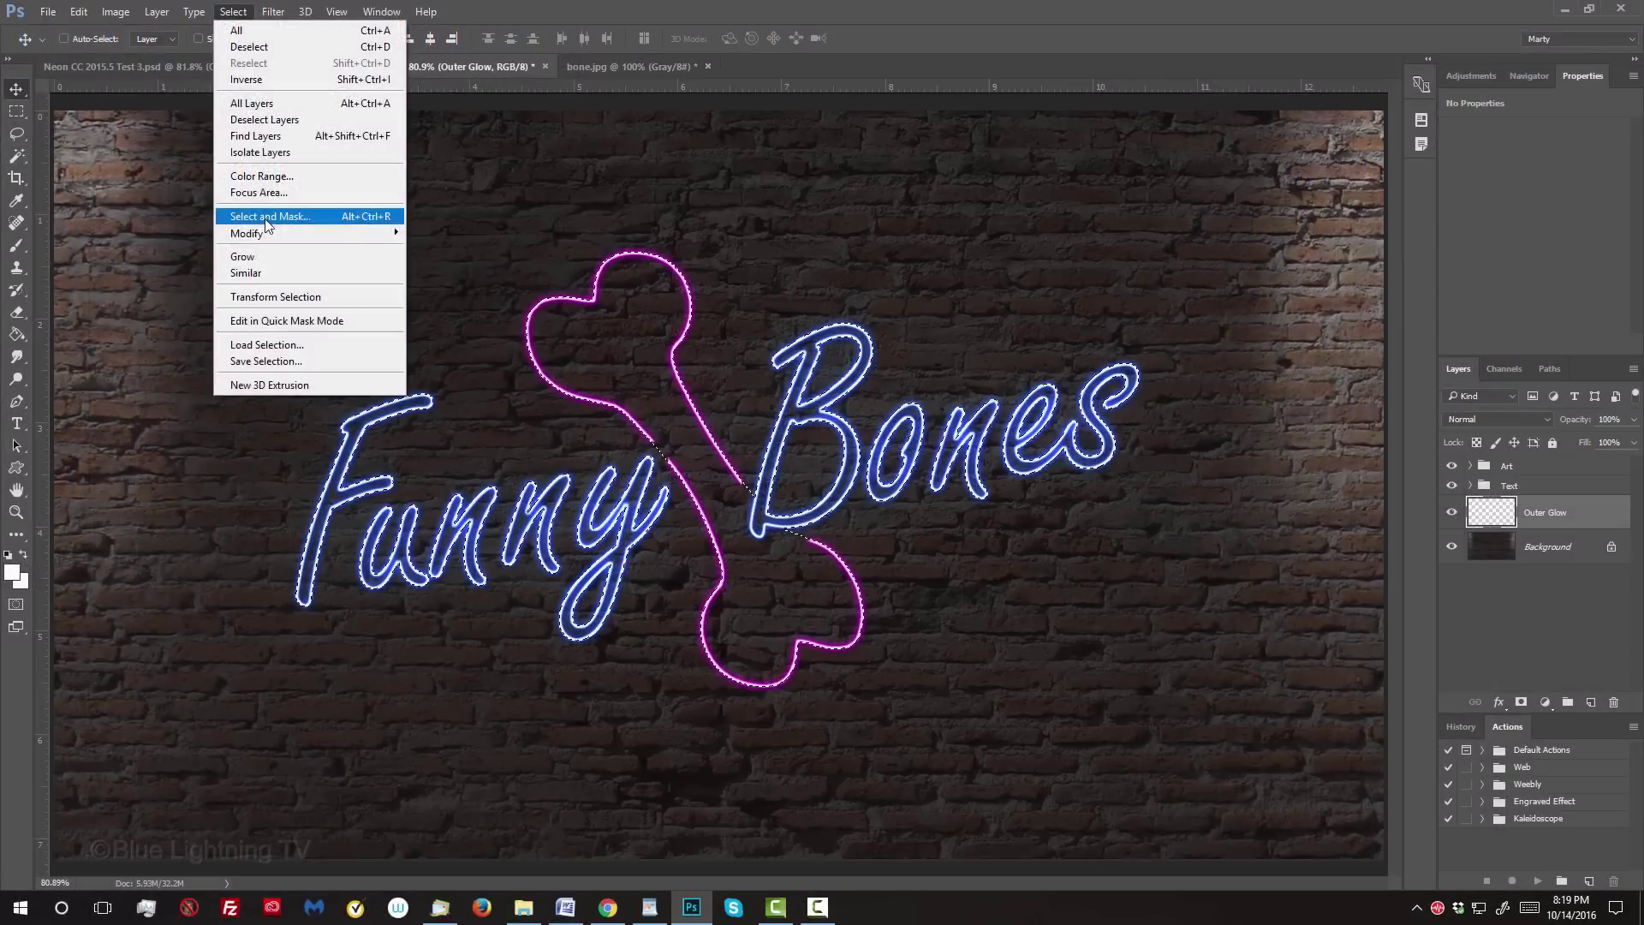
{"action": "left_click", "coordinate": [300, 209]}
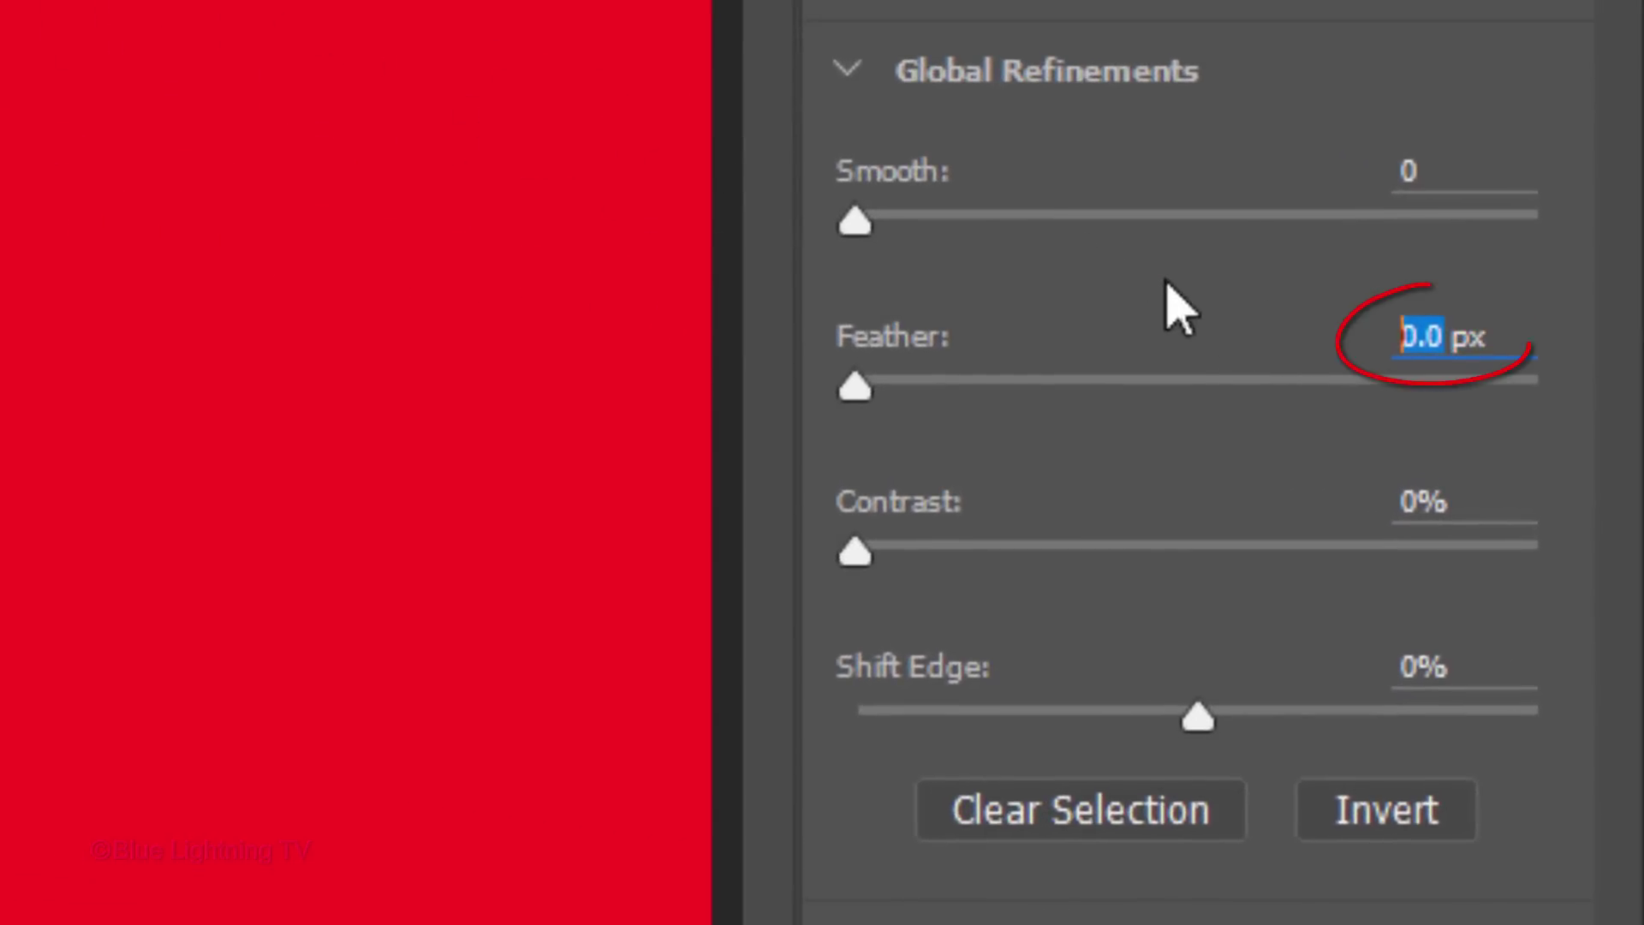
{"action": "type", "text": "100"}
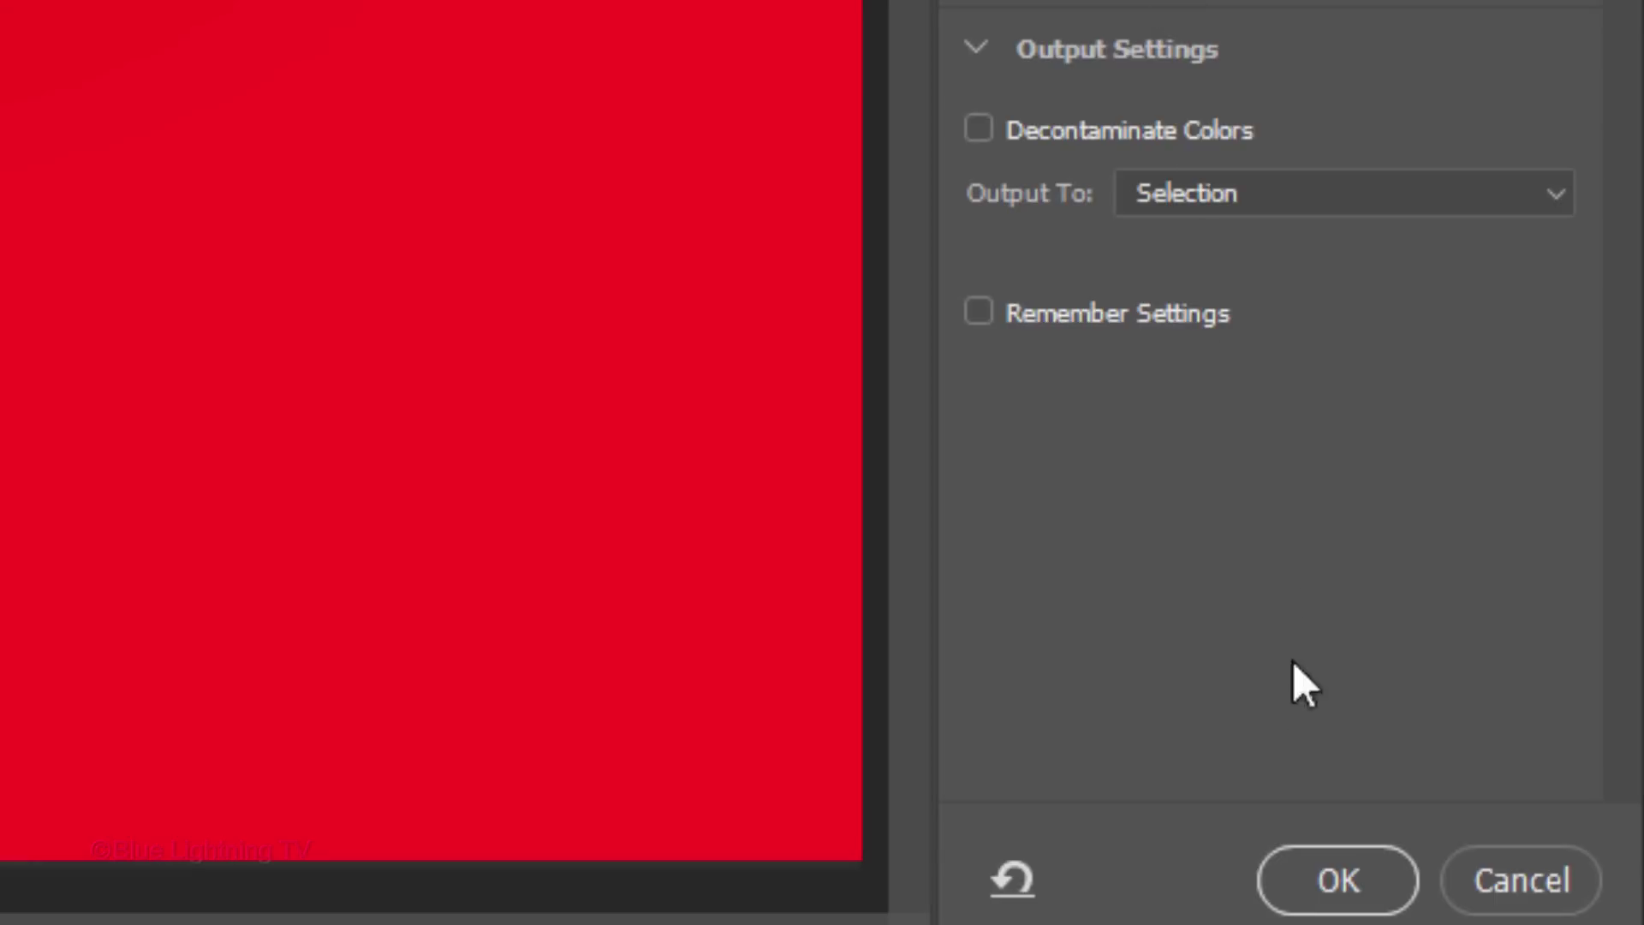
{"action": "left_click", "coordinate": [1350, 882]}
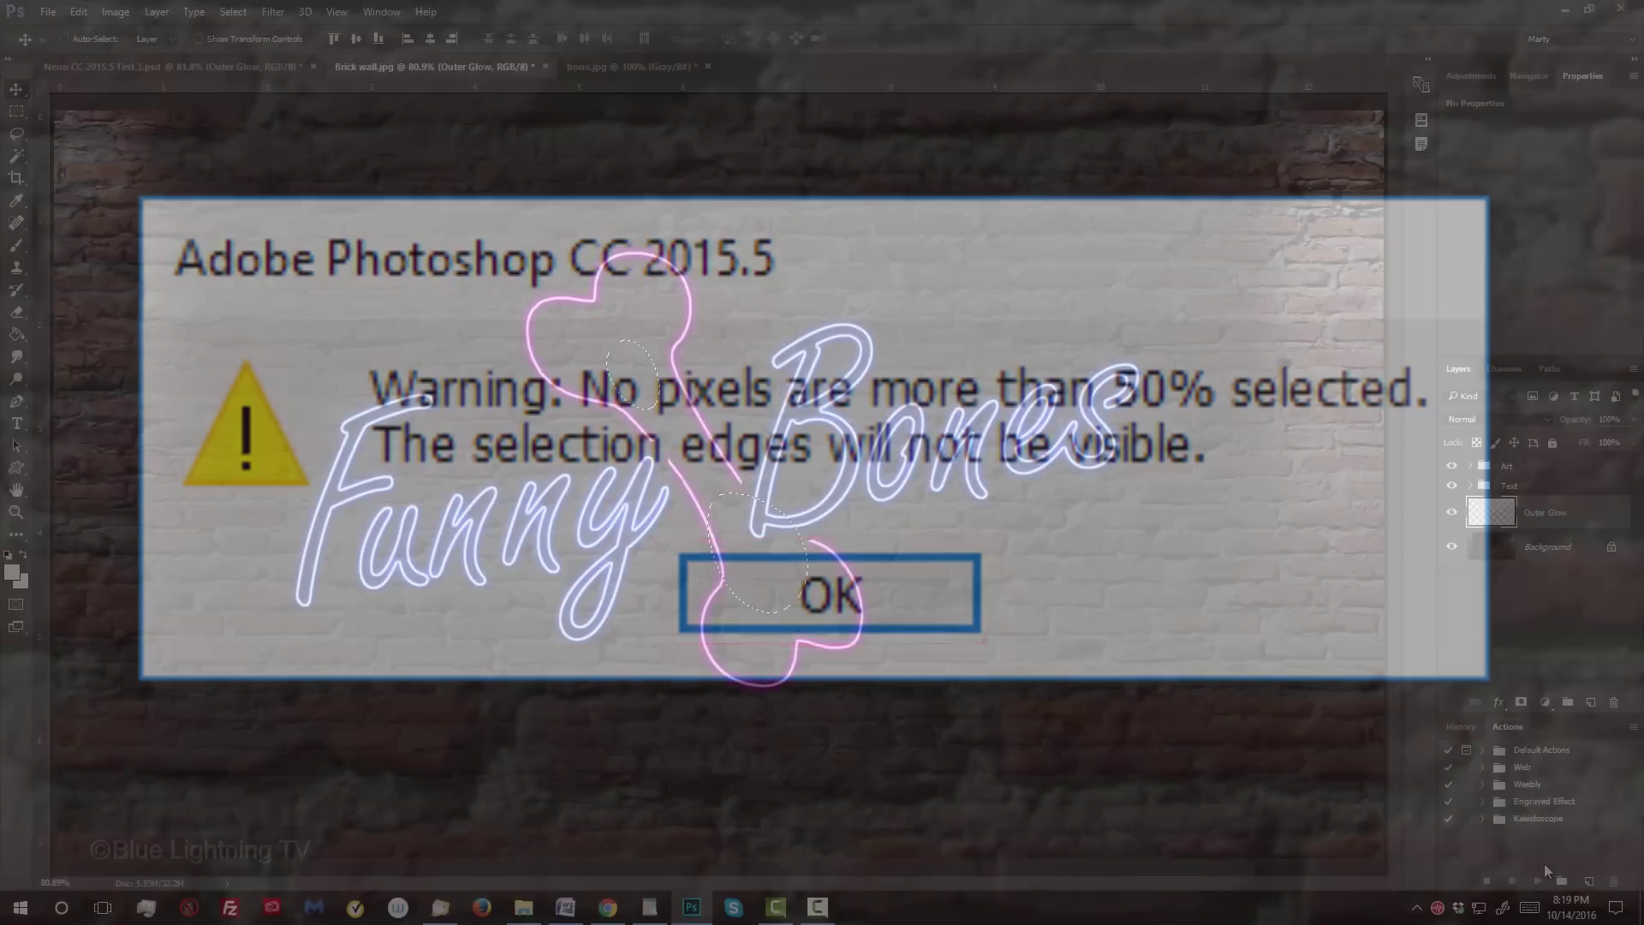
{"action": "key", "text": "Return"}
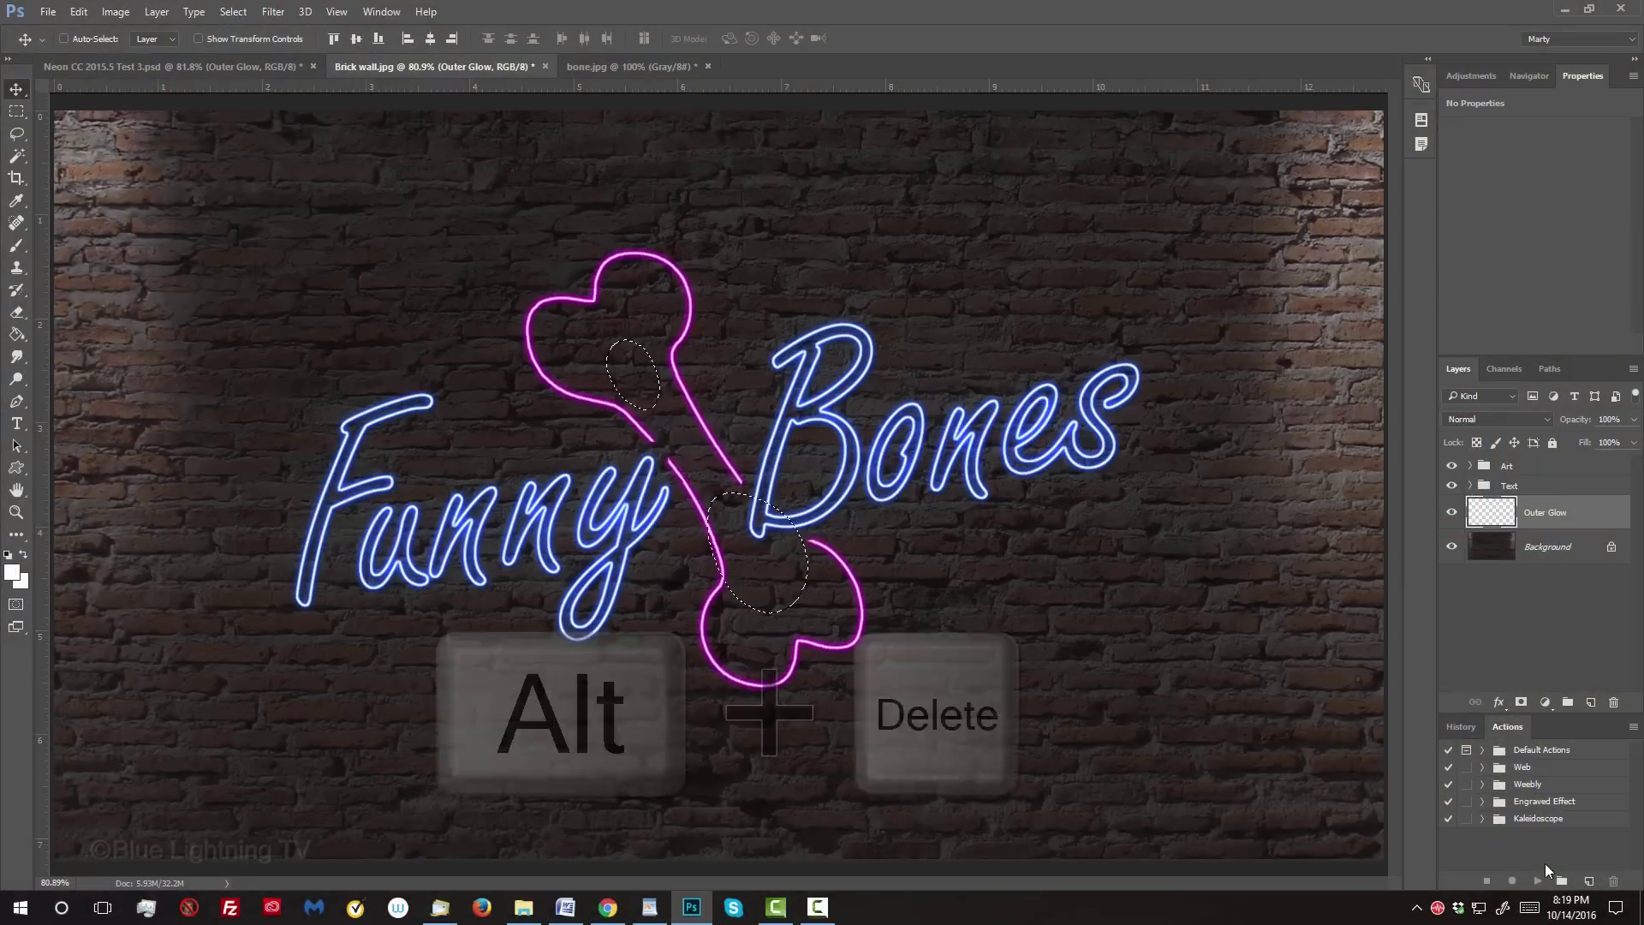
Fill the feathered selection with white on Outer Glow, deselect it and set the layer's blend mode to Overlay.
{"action": "key", "text": "alt+Delete"}
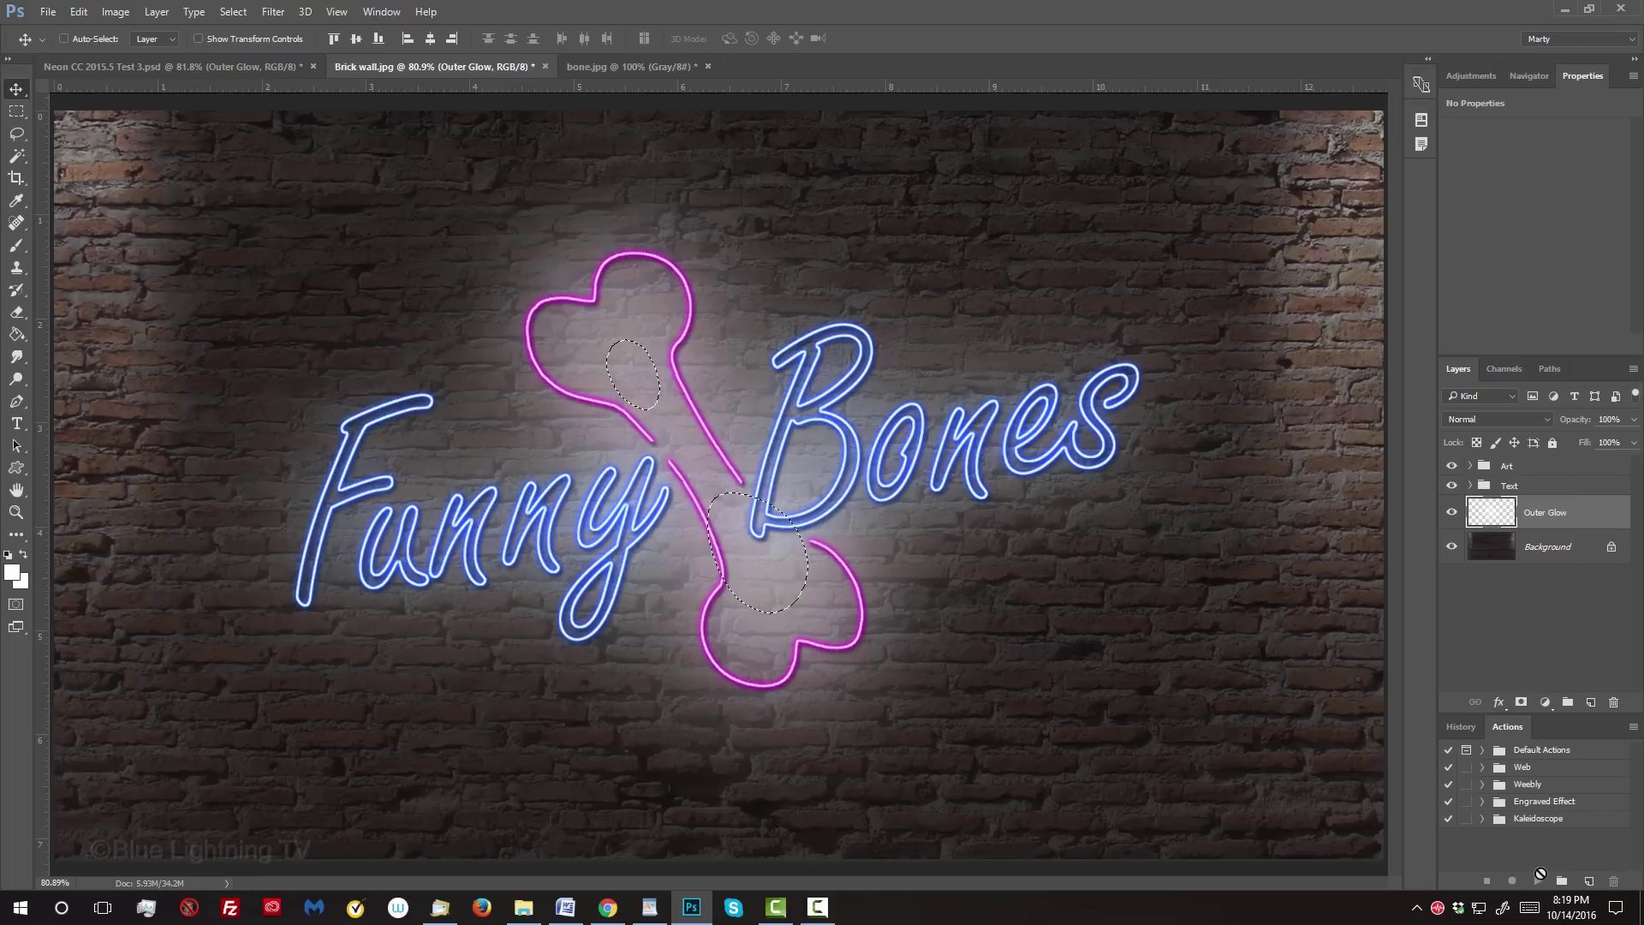
{"action": "key", "text": "ctrl+d"}
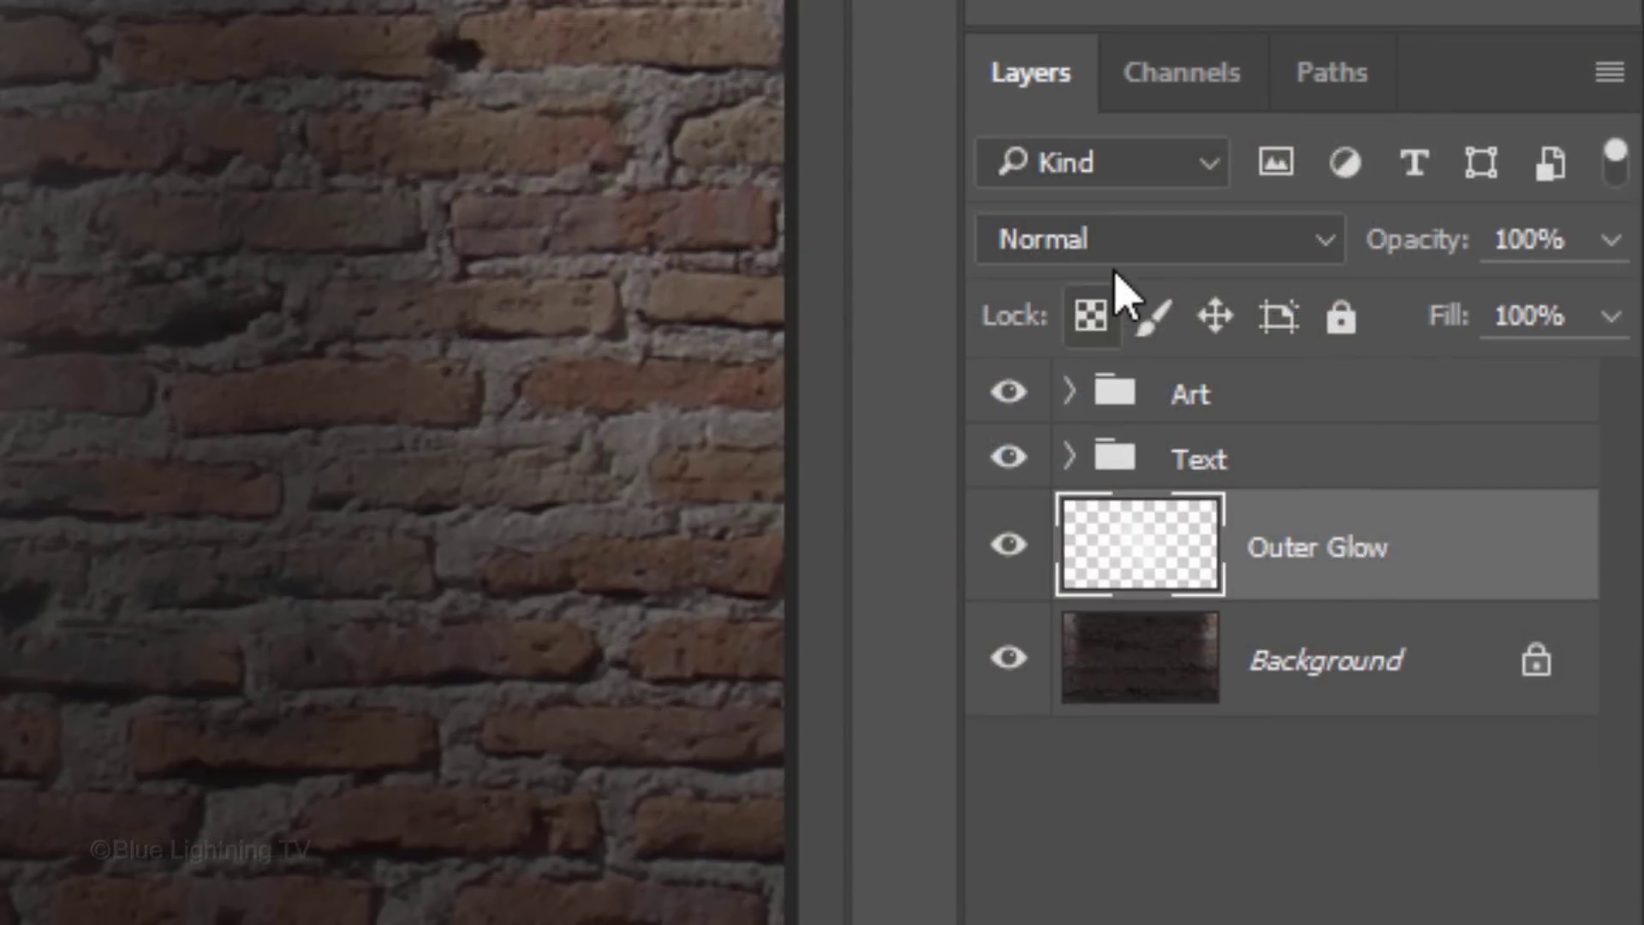
{"action": "left_click", "coordinate": [1113, 244]}
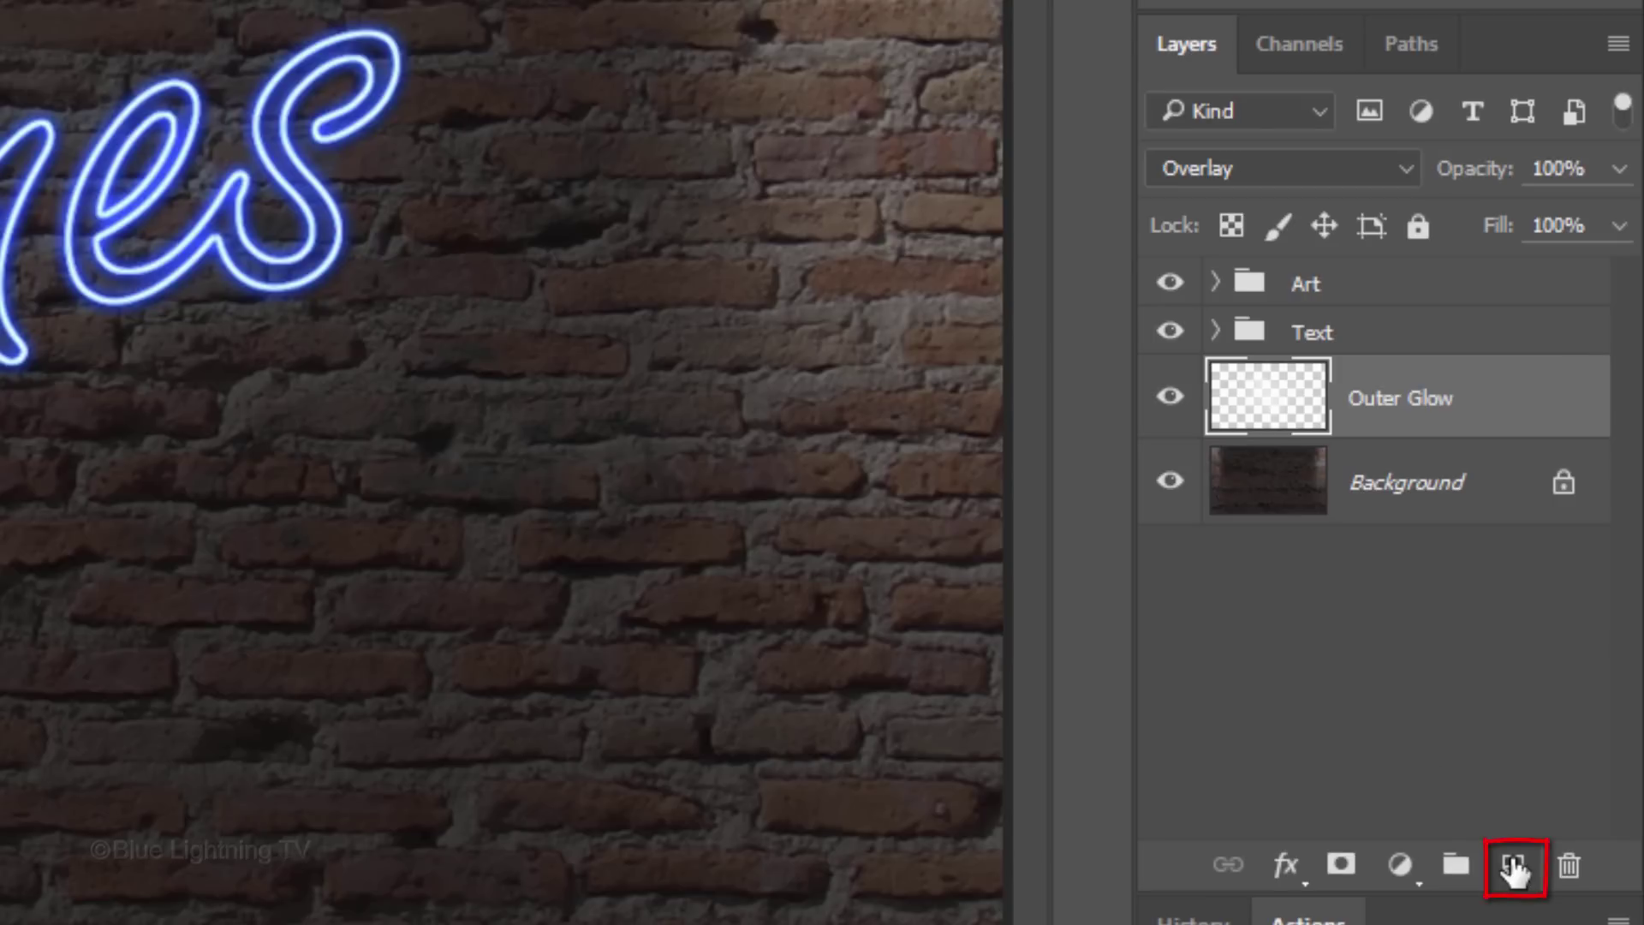
Add a new layer above Outer Glow and name it "Medium Glow".
{"action": "left_click", "coordinate": [1514, 868]}
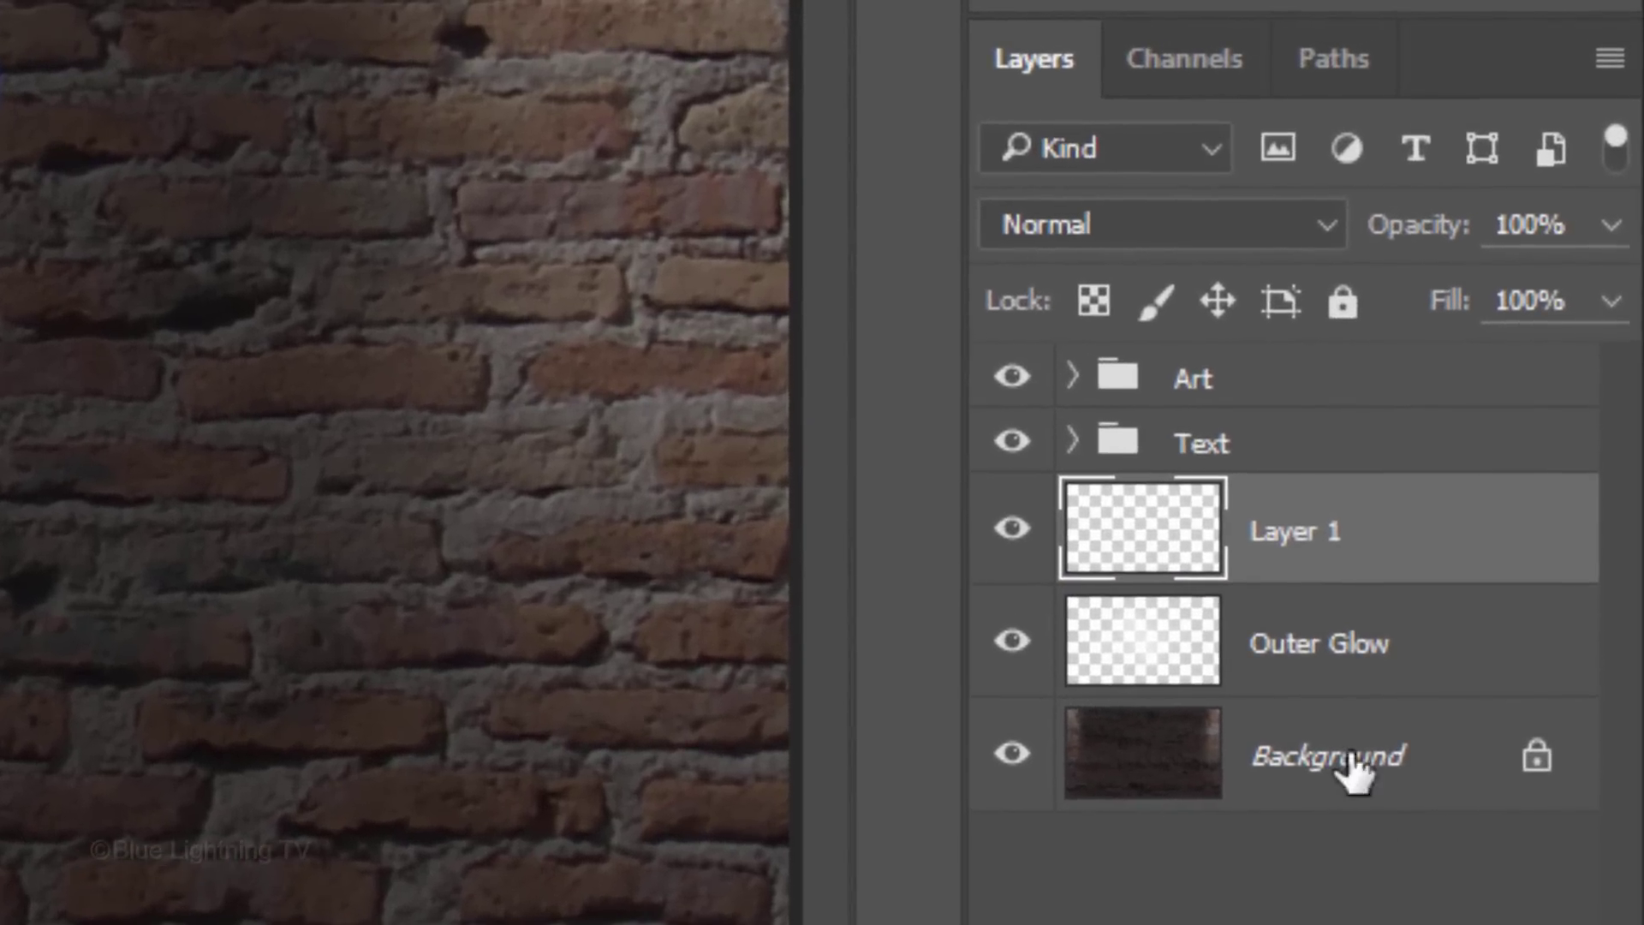
{"action": "double_click", "coordinate": [1284, 529]}
{"action": "type", "text": "Medium Glow"}
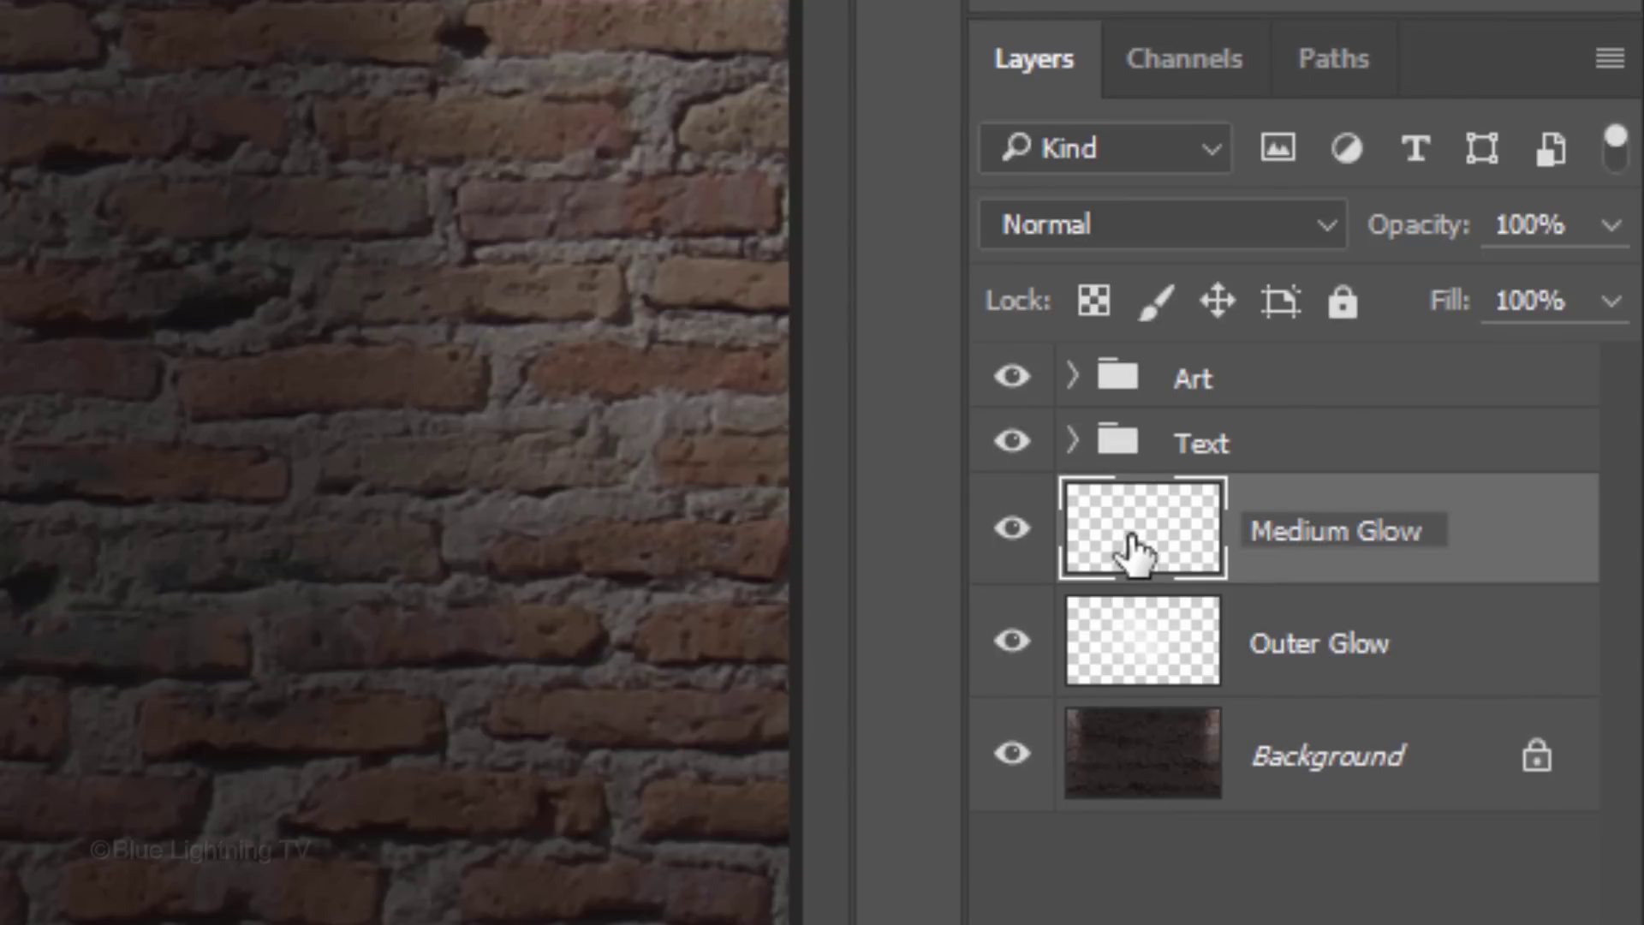
{"action": "key", "text": "Return"}
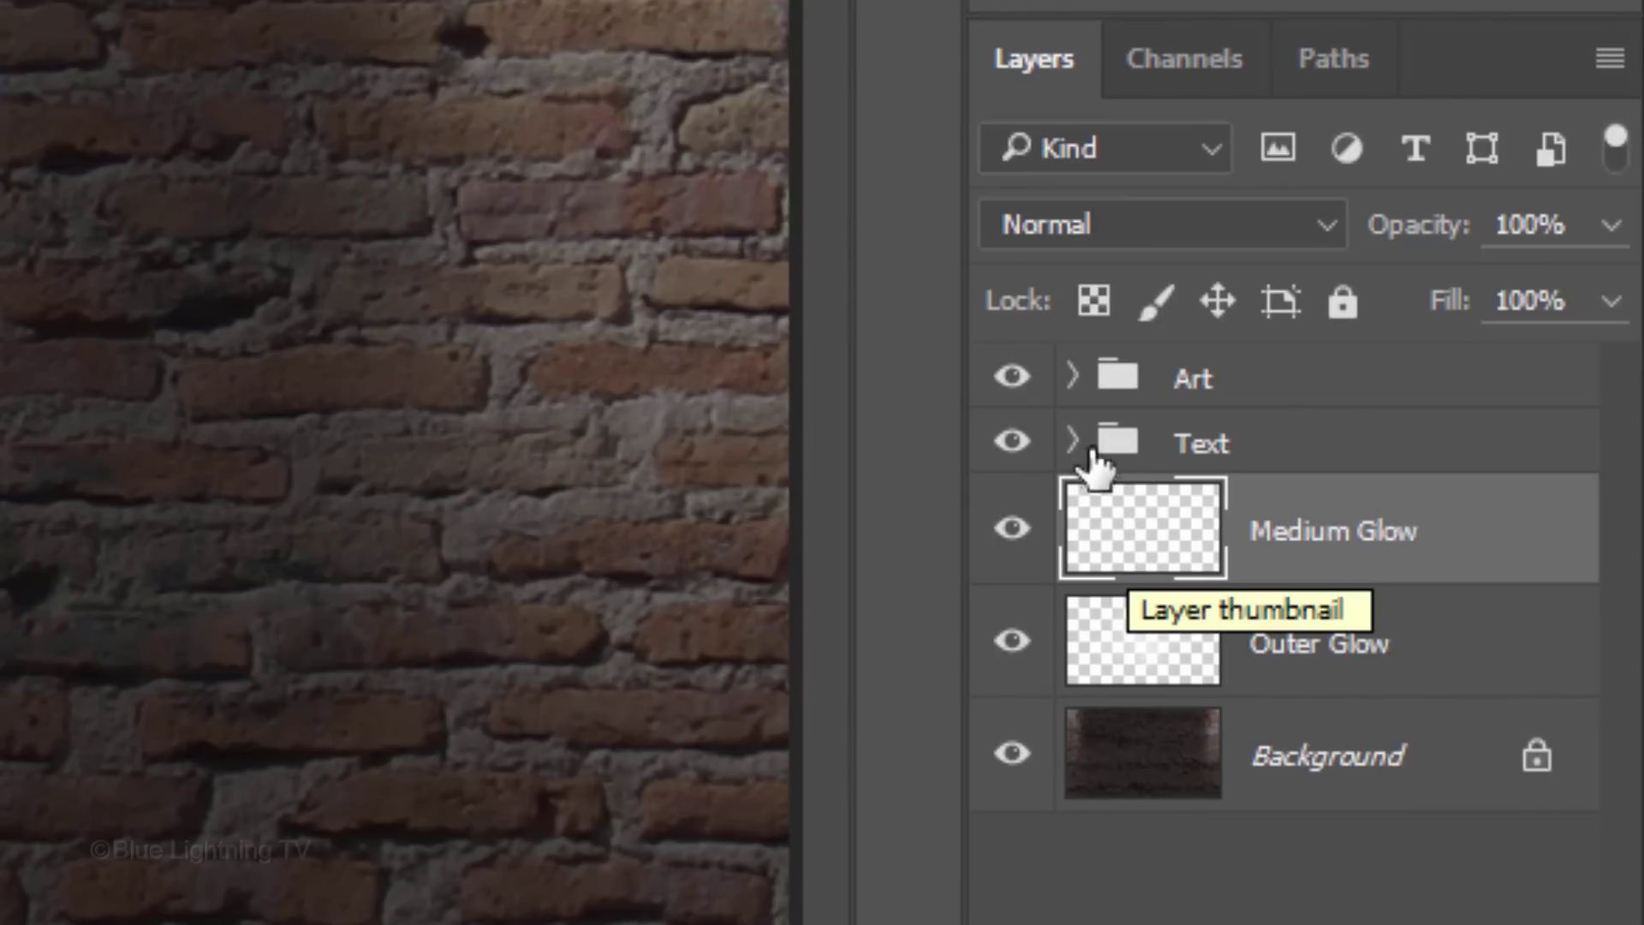
Load the Text copy outline as a selection and add the Art copy outline to it, leaving both groups collapsed.
{"action": "left_click", "coordinate": [1070, 443]}
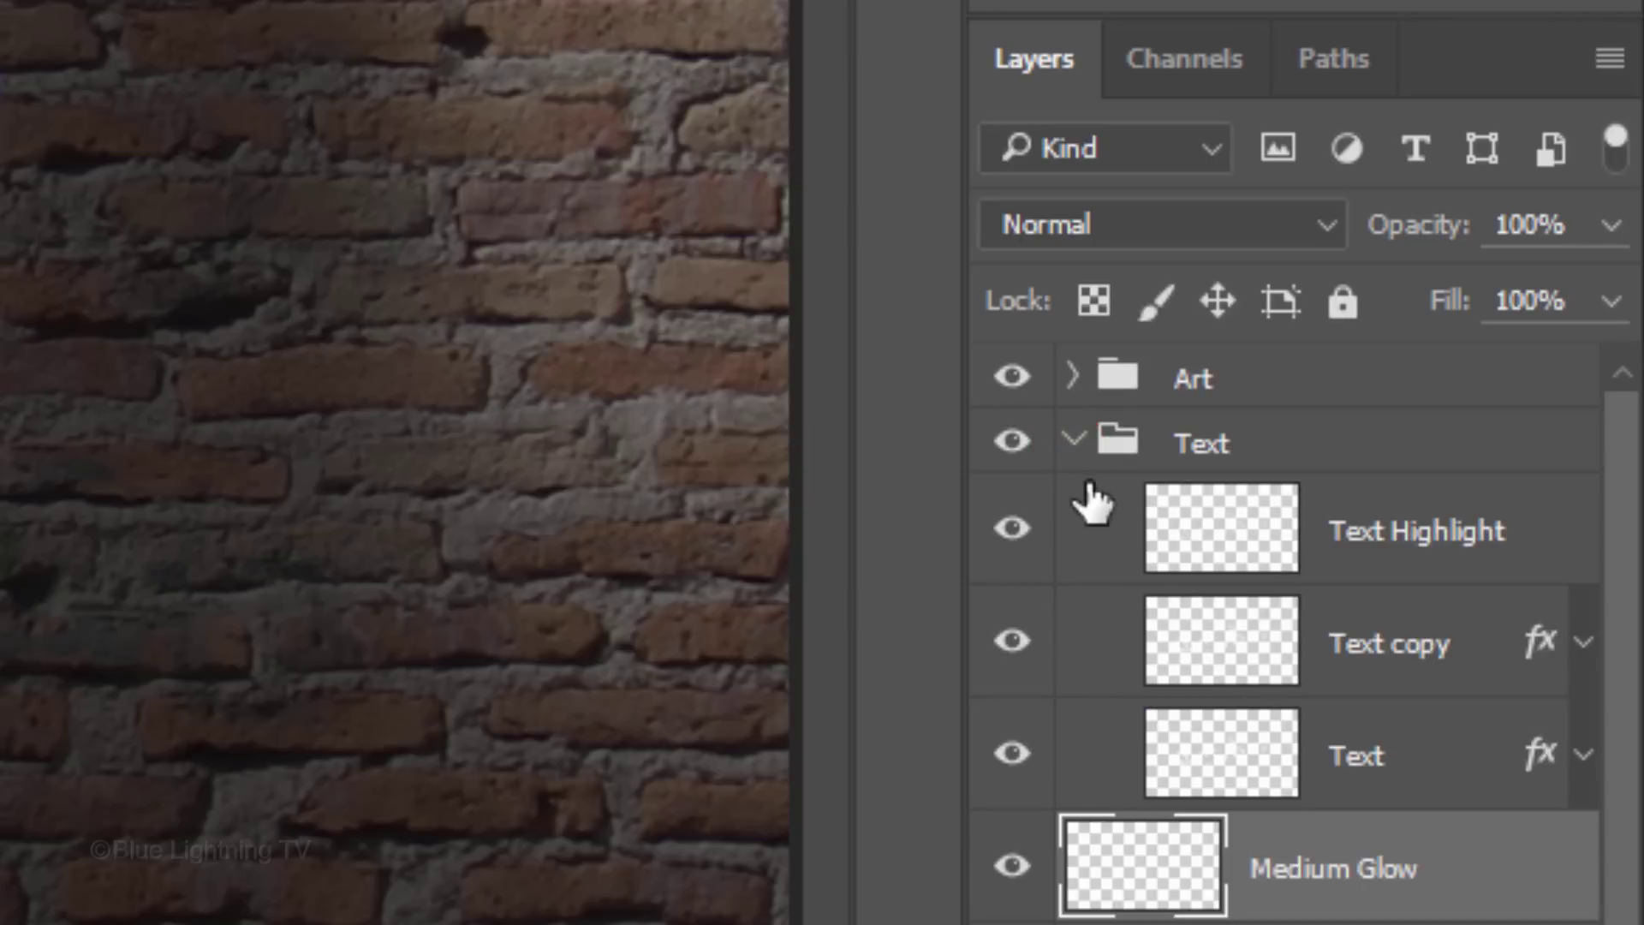
{"action": "left_click", "coordinate": [1220, 659], "text": "ctrl"}
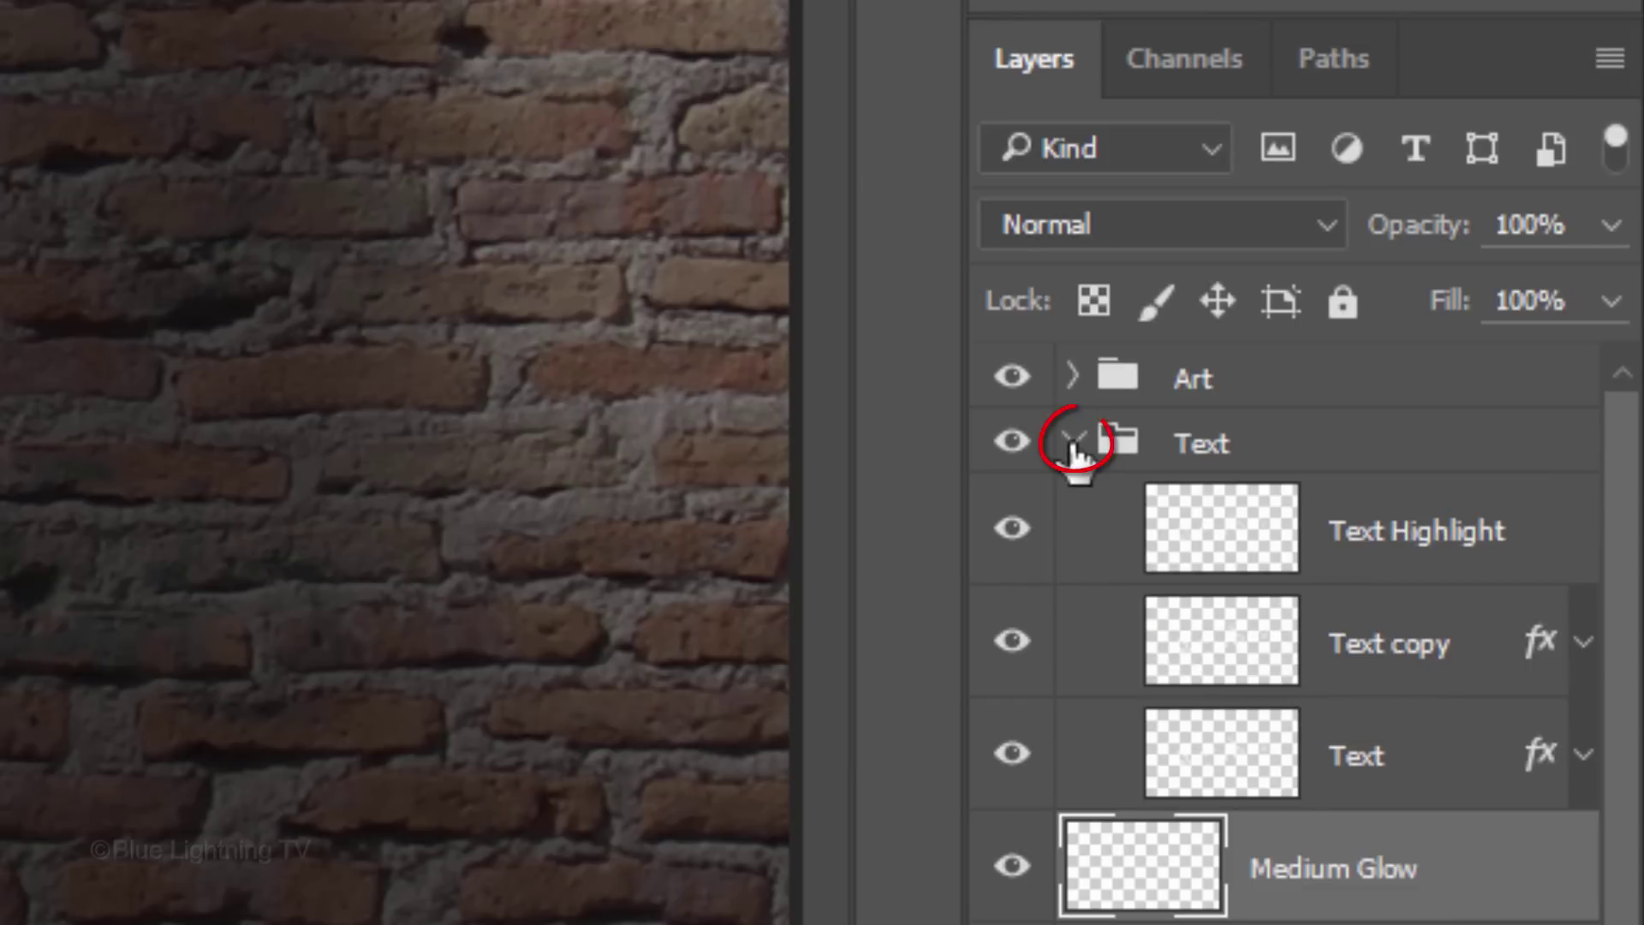
{"action": "left_click", "coordinate": [1072, 441]}
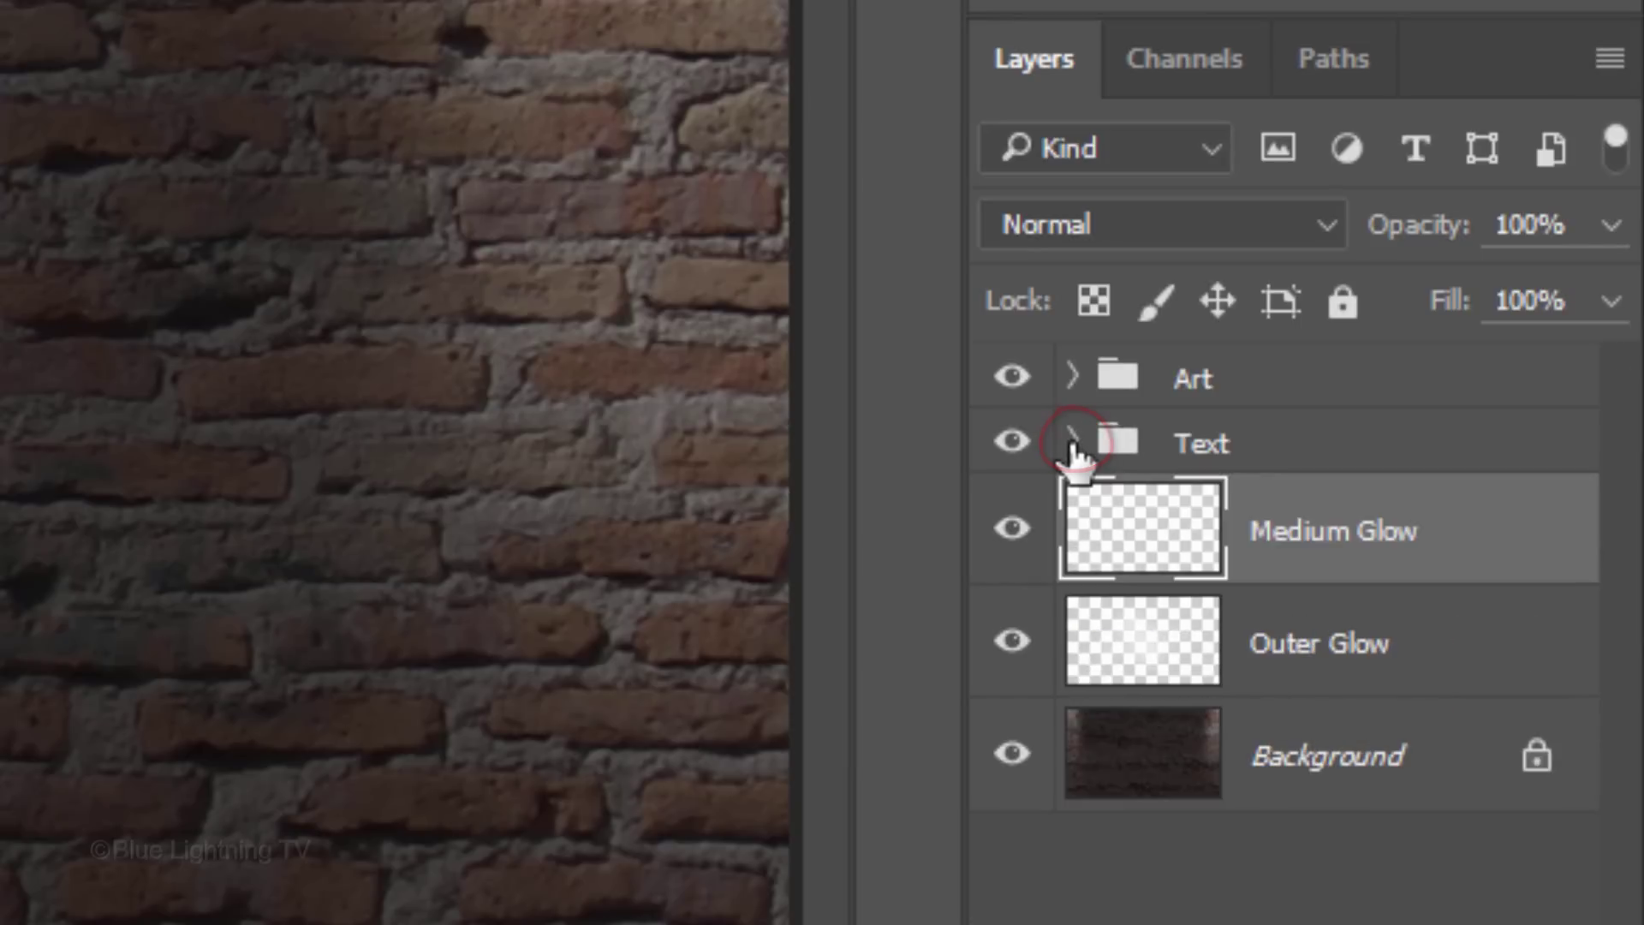
{"action": "left_click", "coordinate": [1071, 374]}
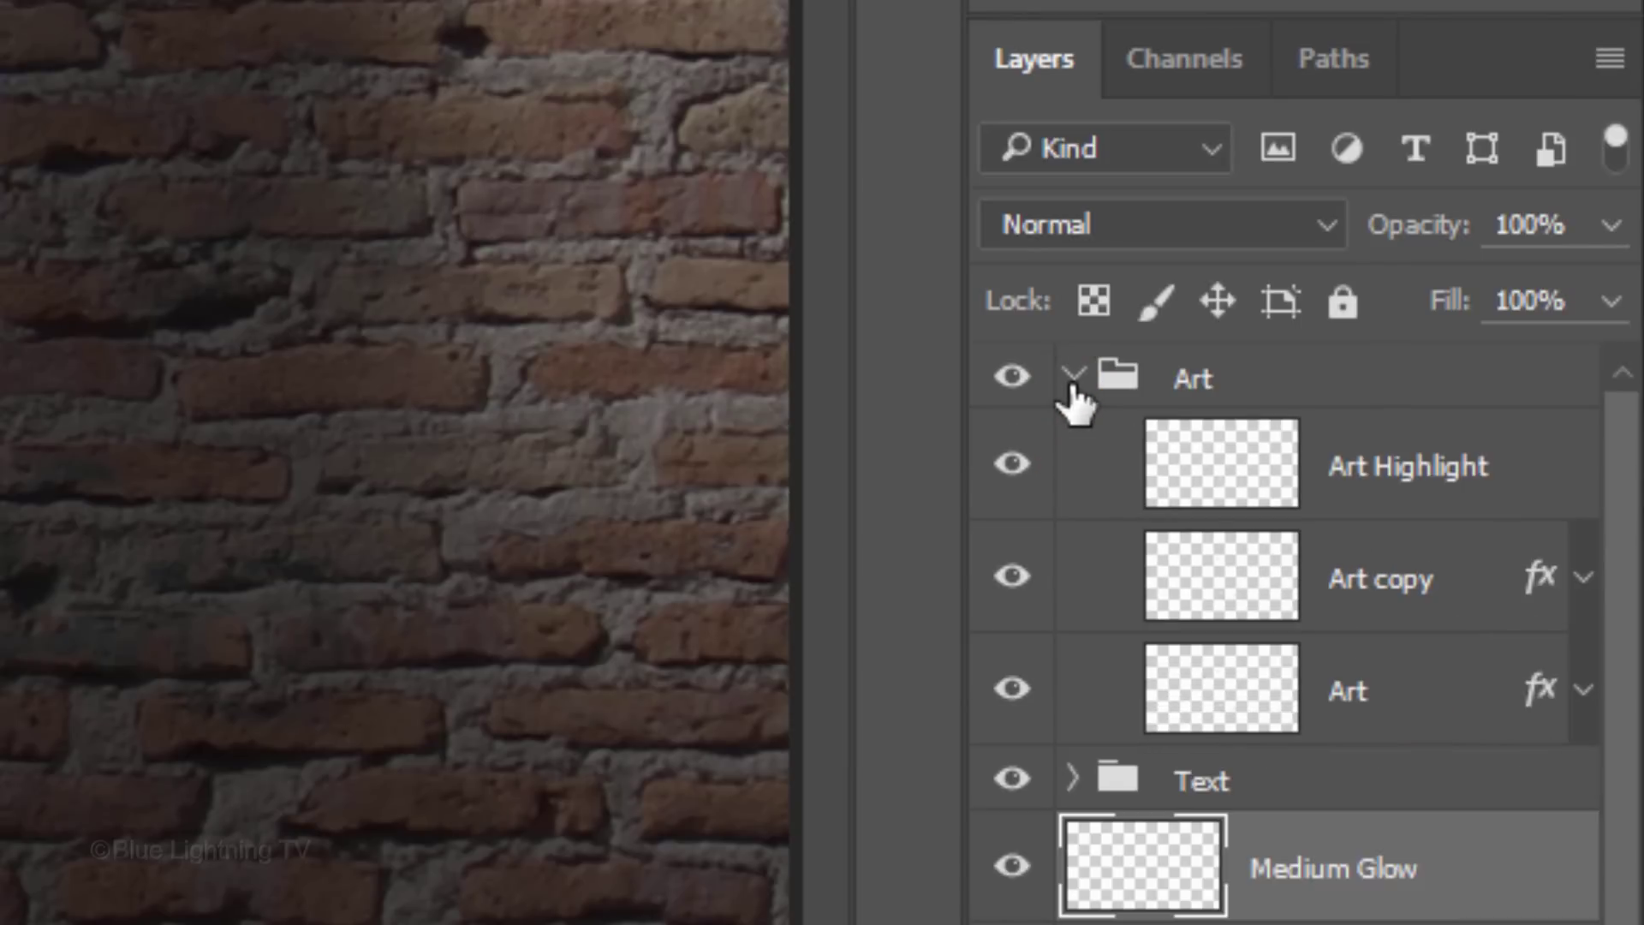
{"action": "left_click", "coordinate": [1227, 603], "text": "ctrl+shift"}
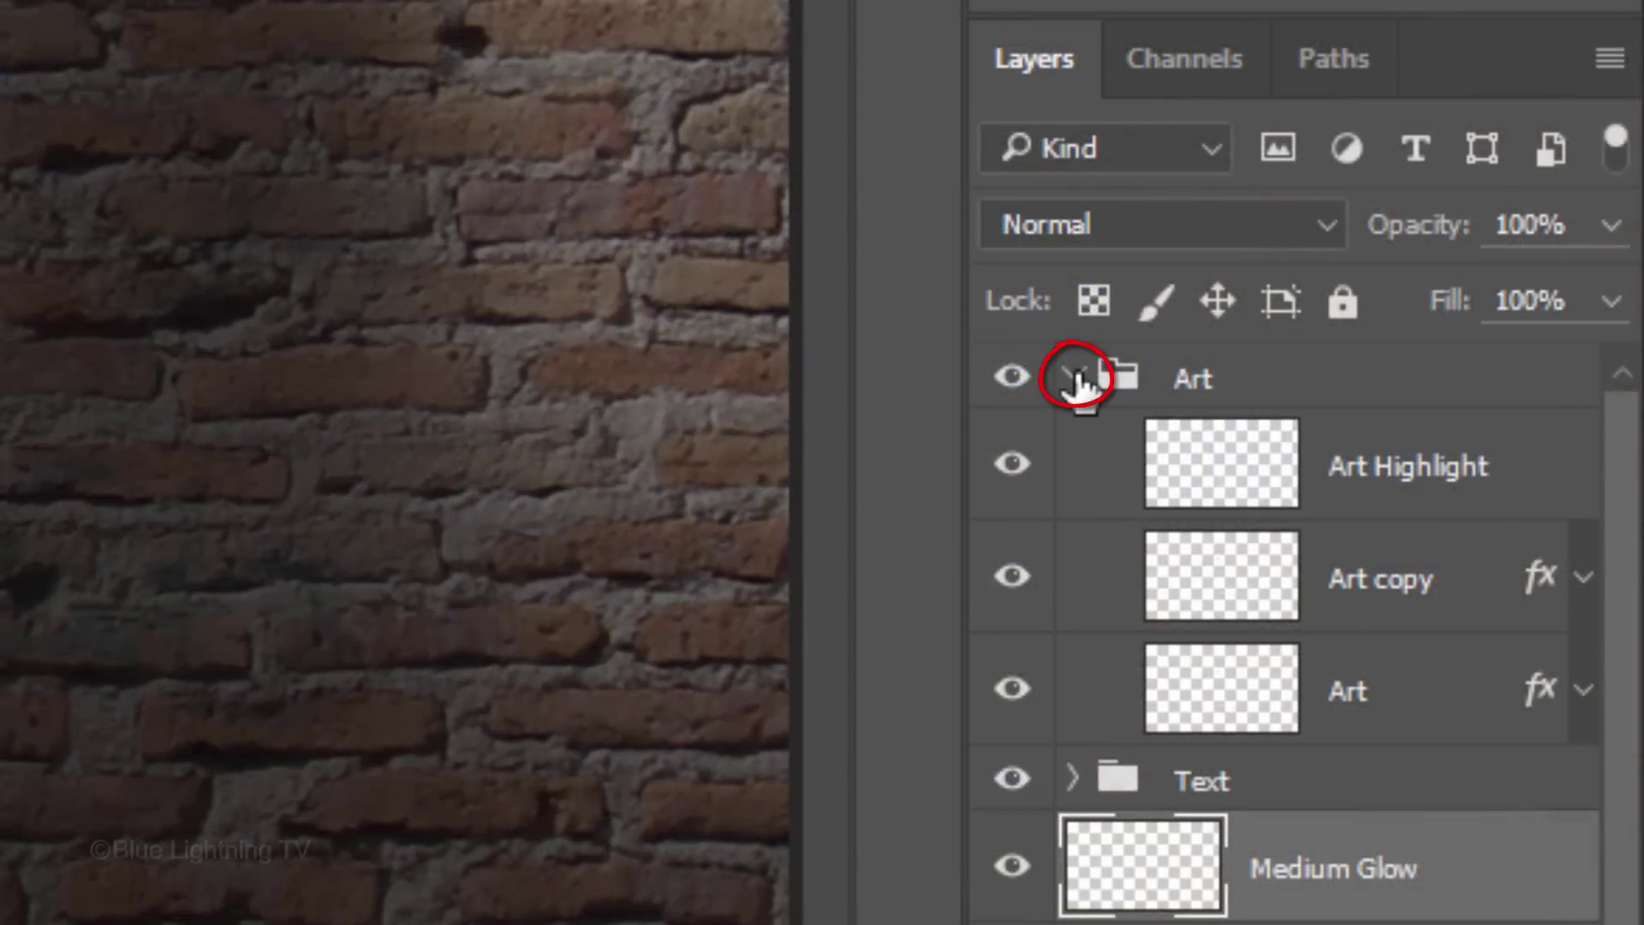
{"action": "left_click", "coordinate": [1077, 381]}
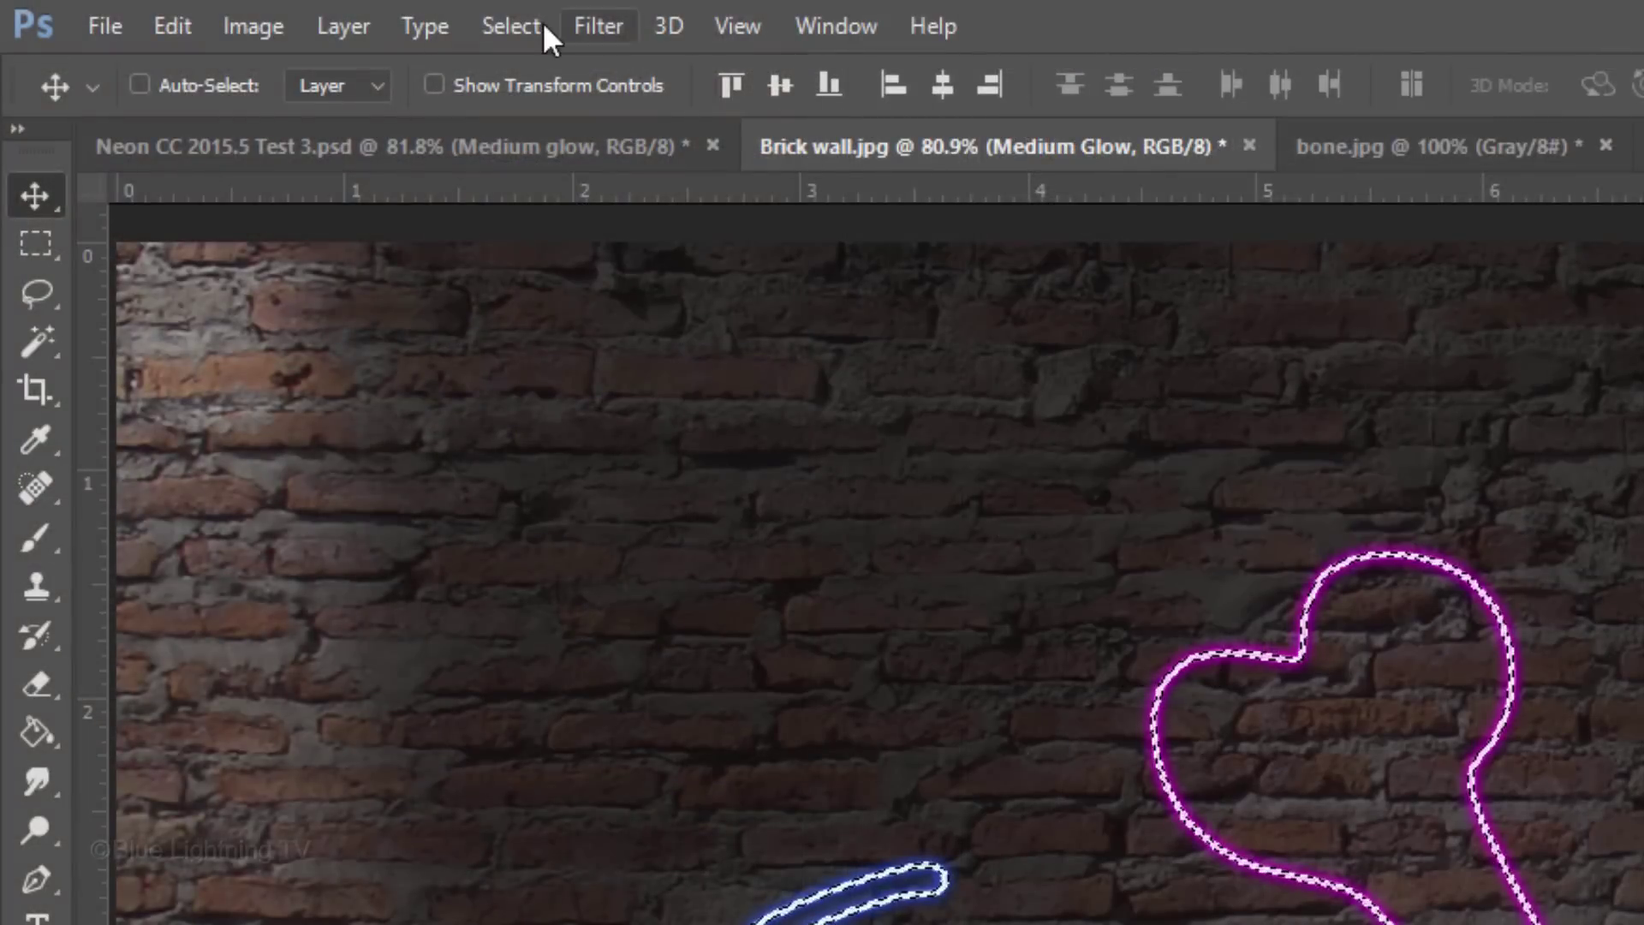
Save the combined outline selection as a new channel named "Neon tubes".
{"action": "left_click", "coordinate": [514, 27]}
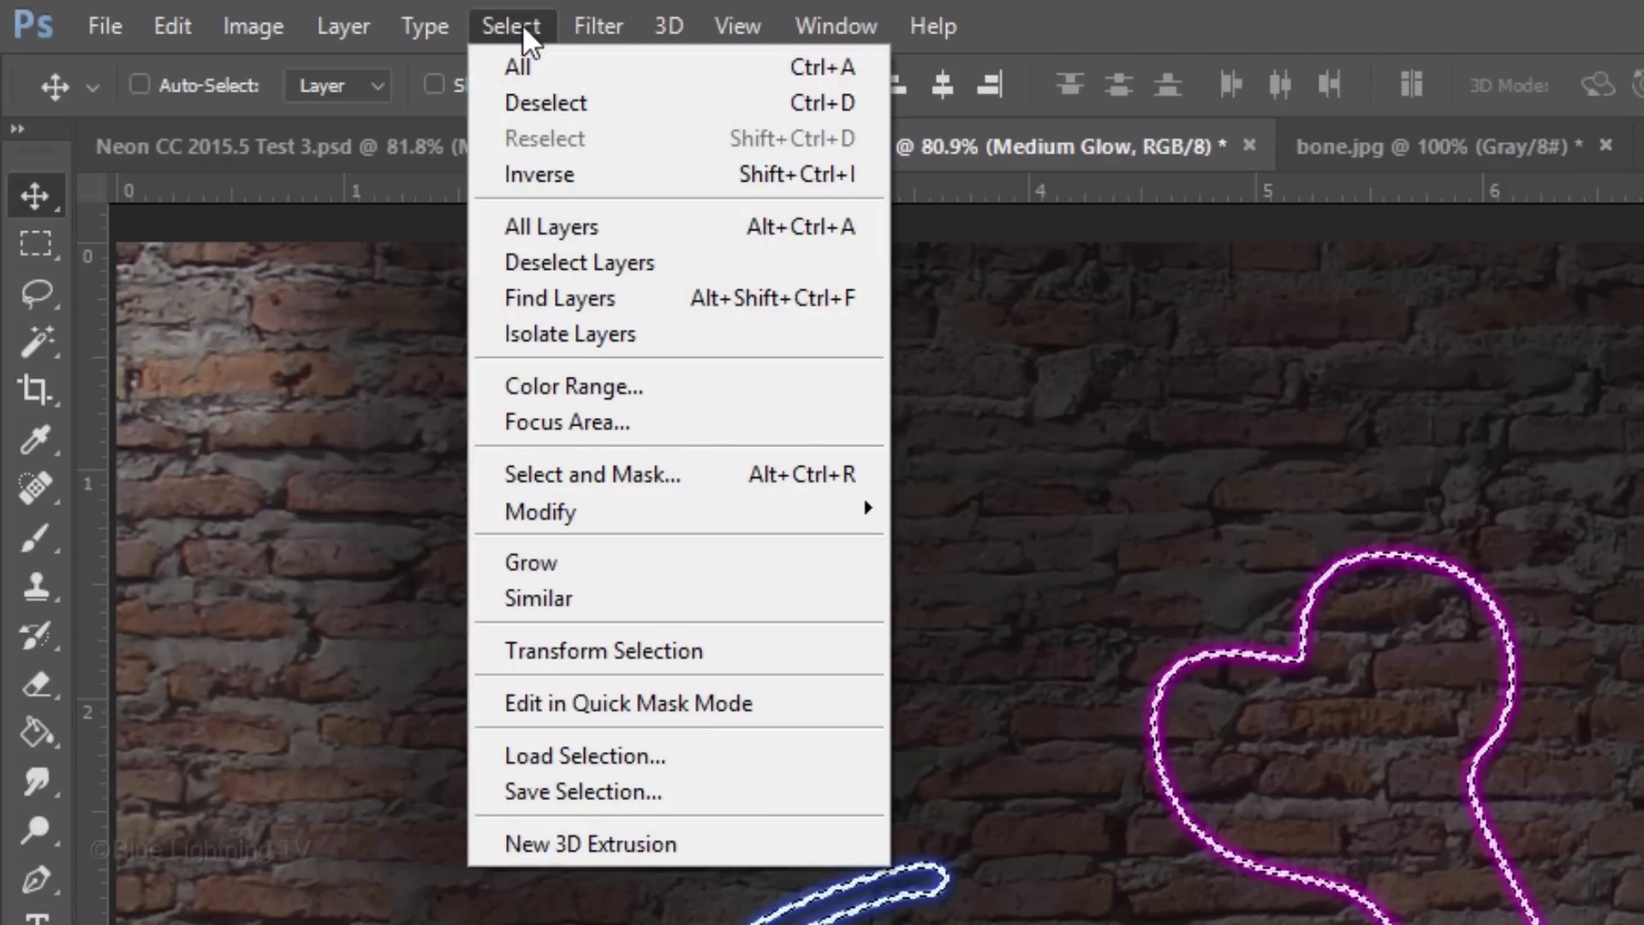
{"action": "left_click", "coordinate": [624, 789]}
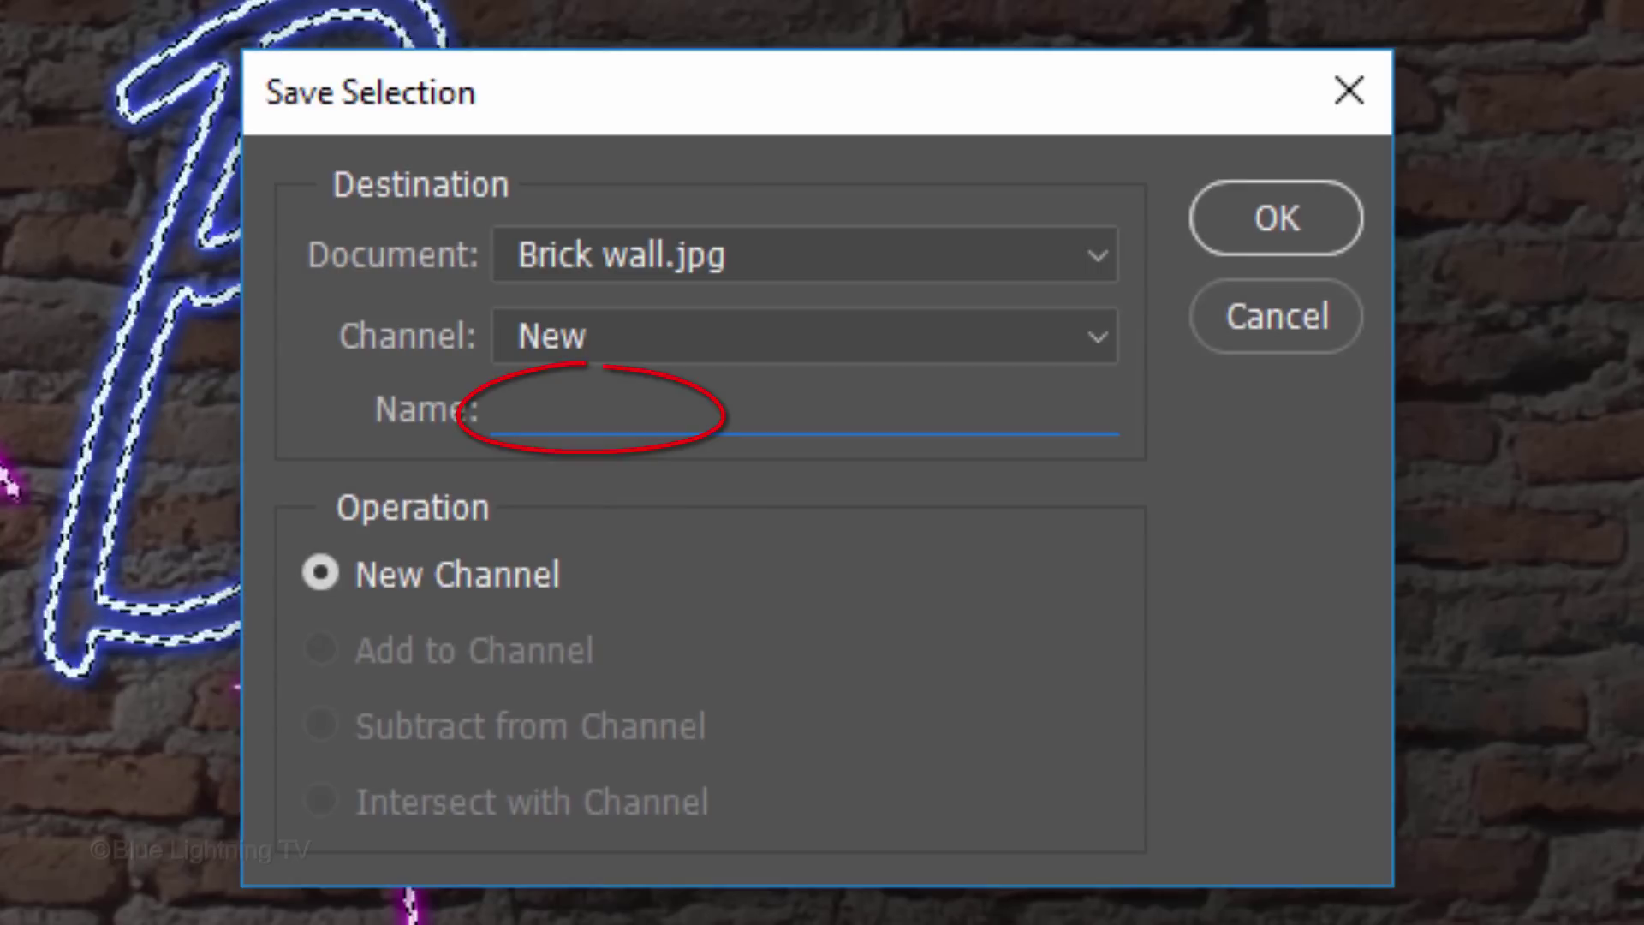
{"action": "type", "text": "Neon tubes"}
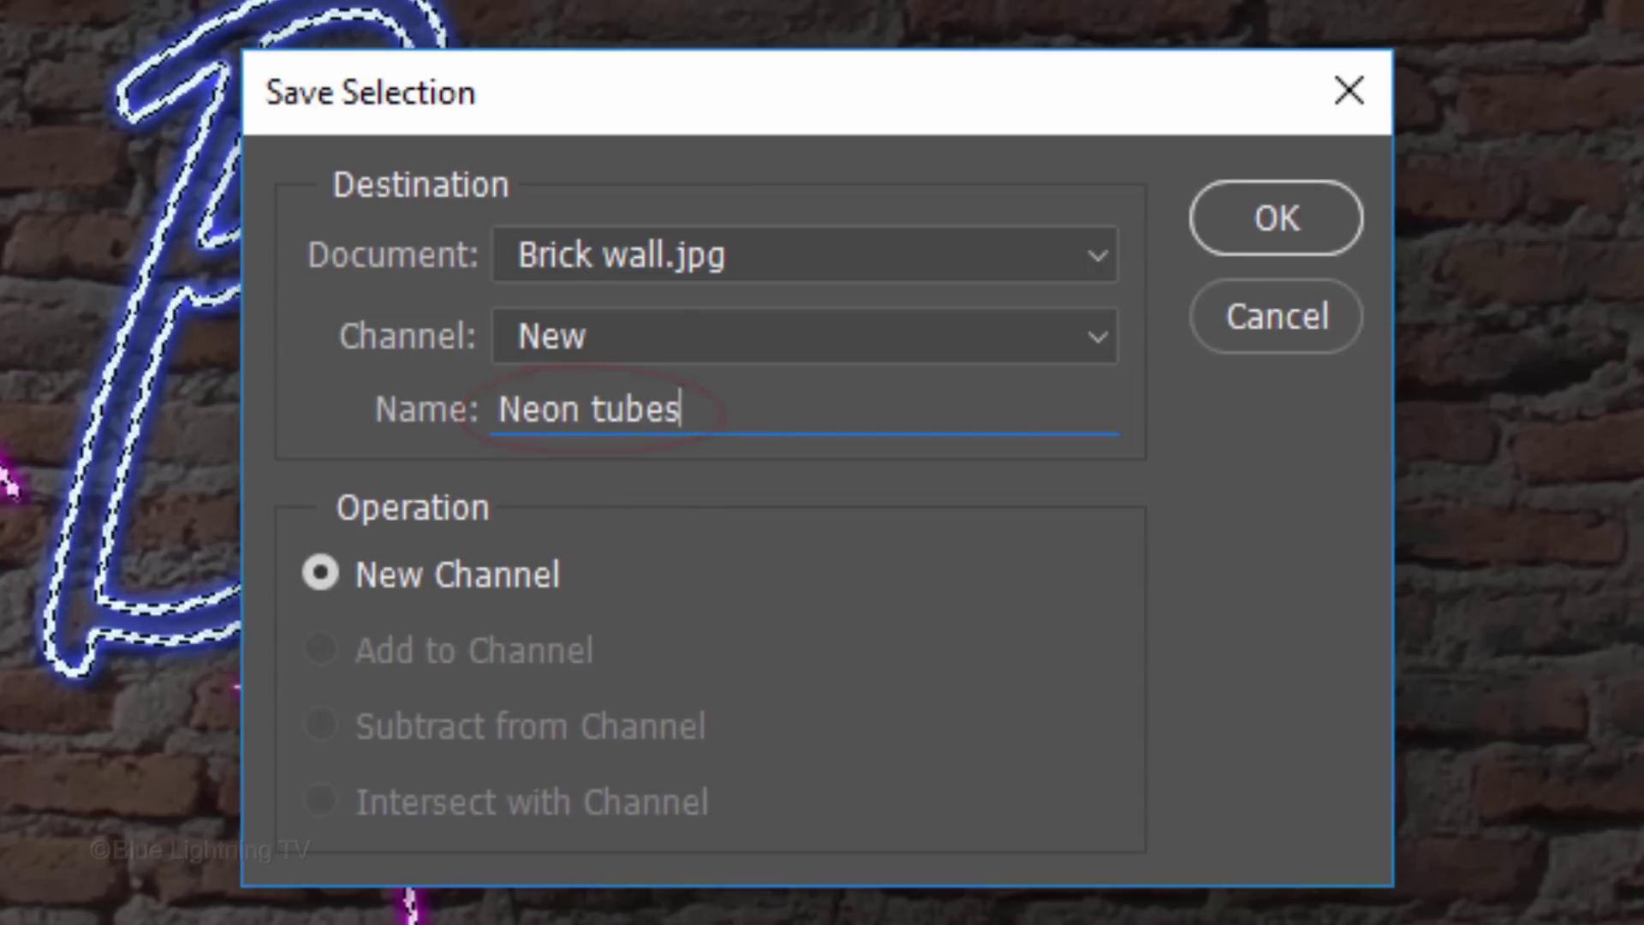
{"action": "key", "text": "Return"}
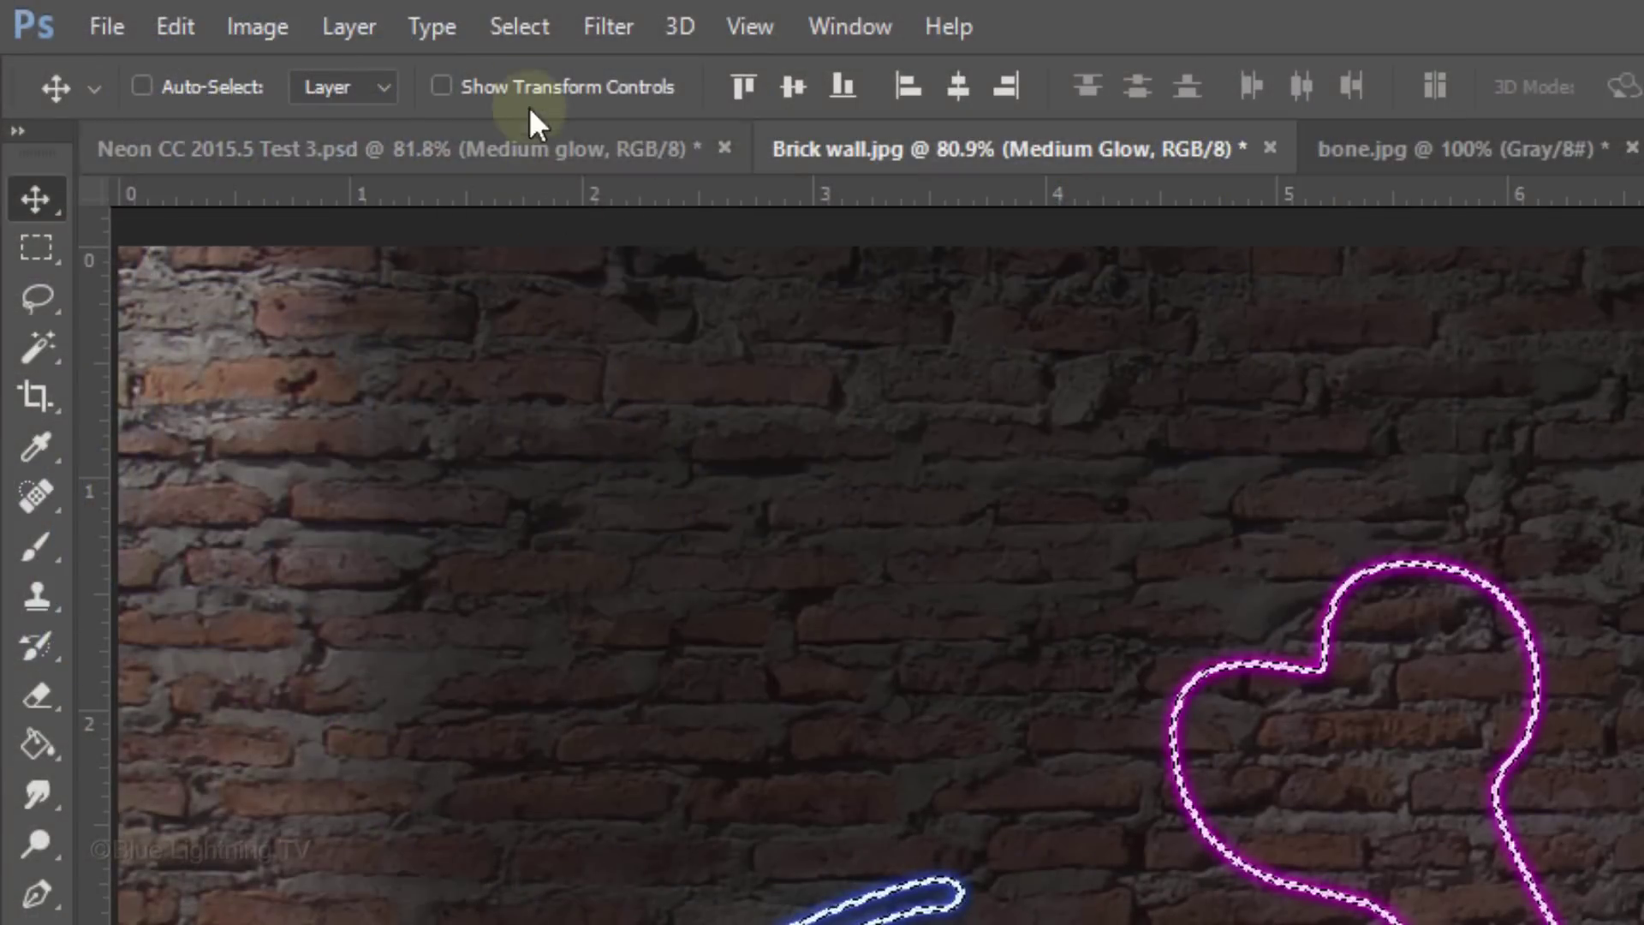
Refine the neon tubes selection with Select and Mask, setting Feather to 50 px and Shift Edge to 50%.
{"action": "left_click", "coordinate": [518, 26]}
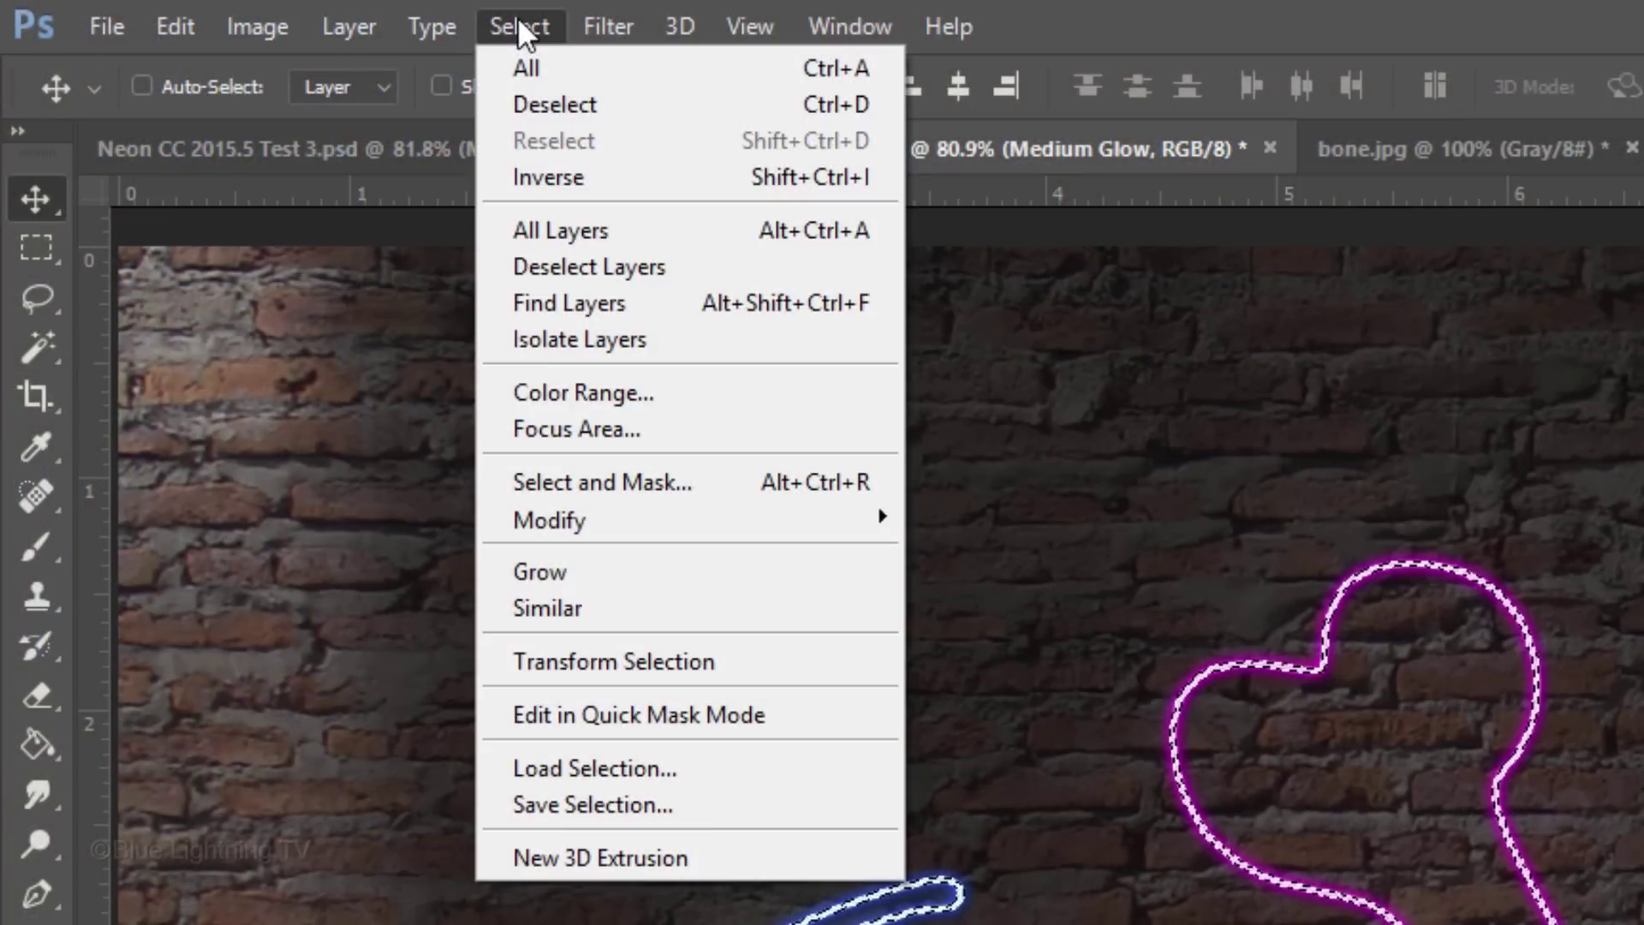
{"action": "left_click", "coordinate": [569, 480]}
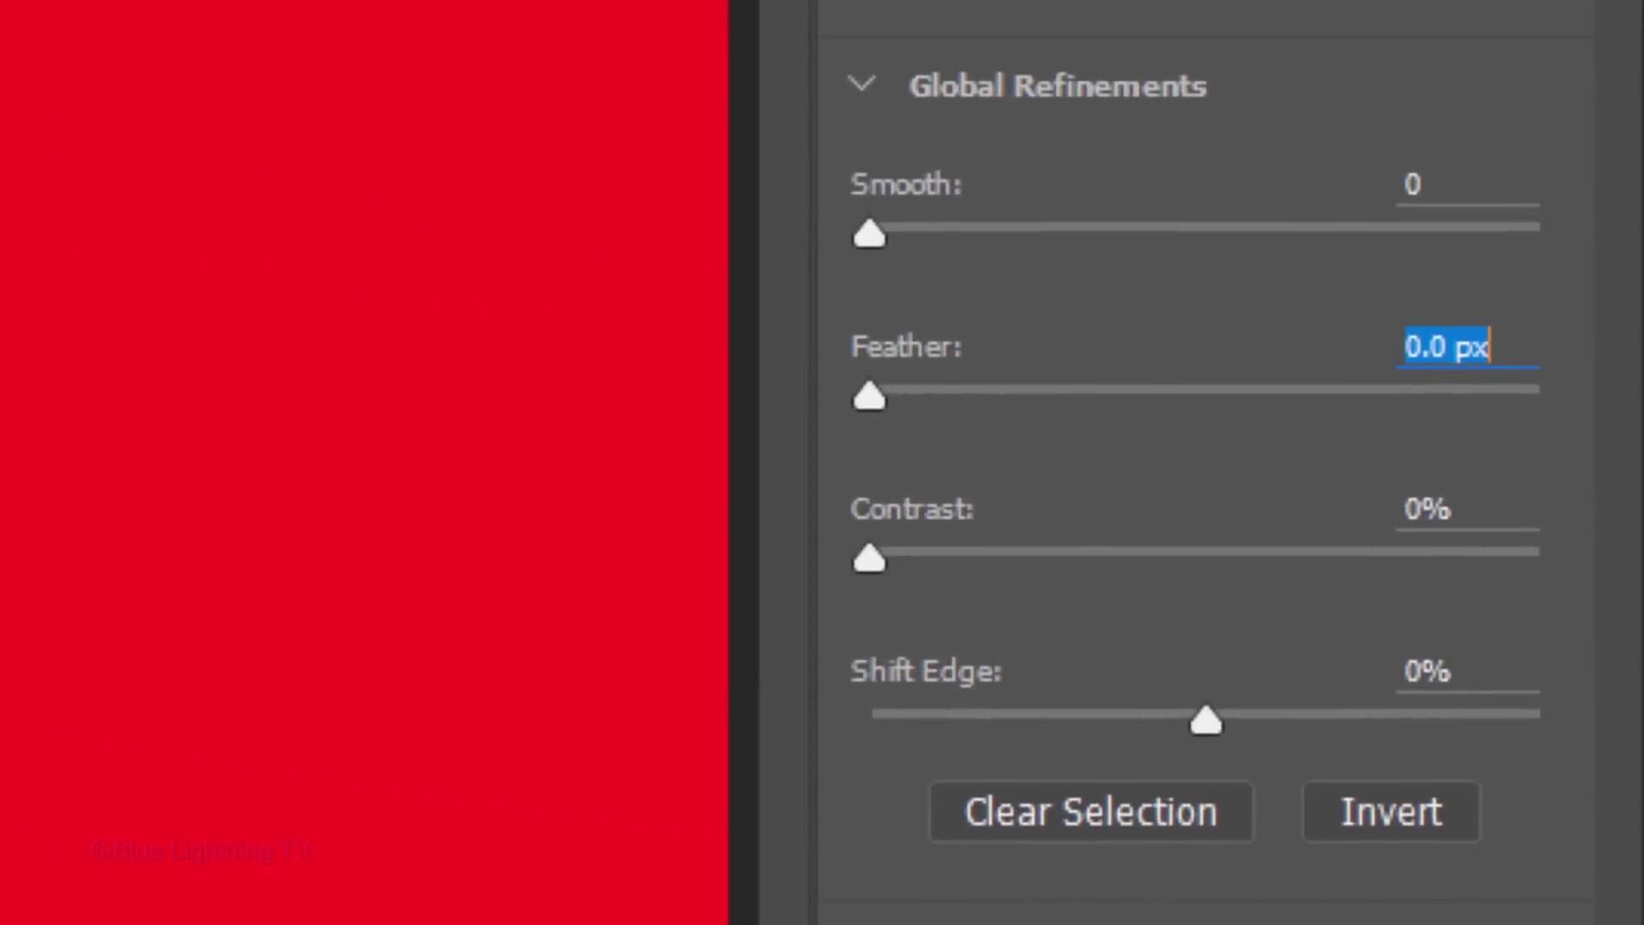
{"action": "type", "text": "50"}
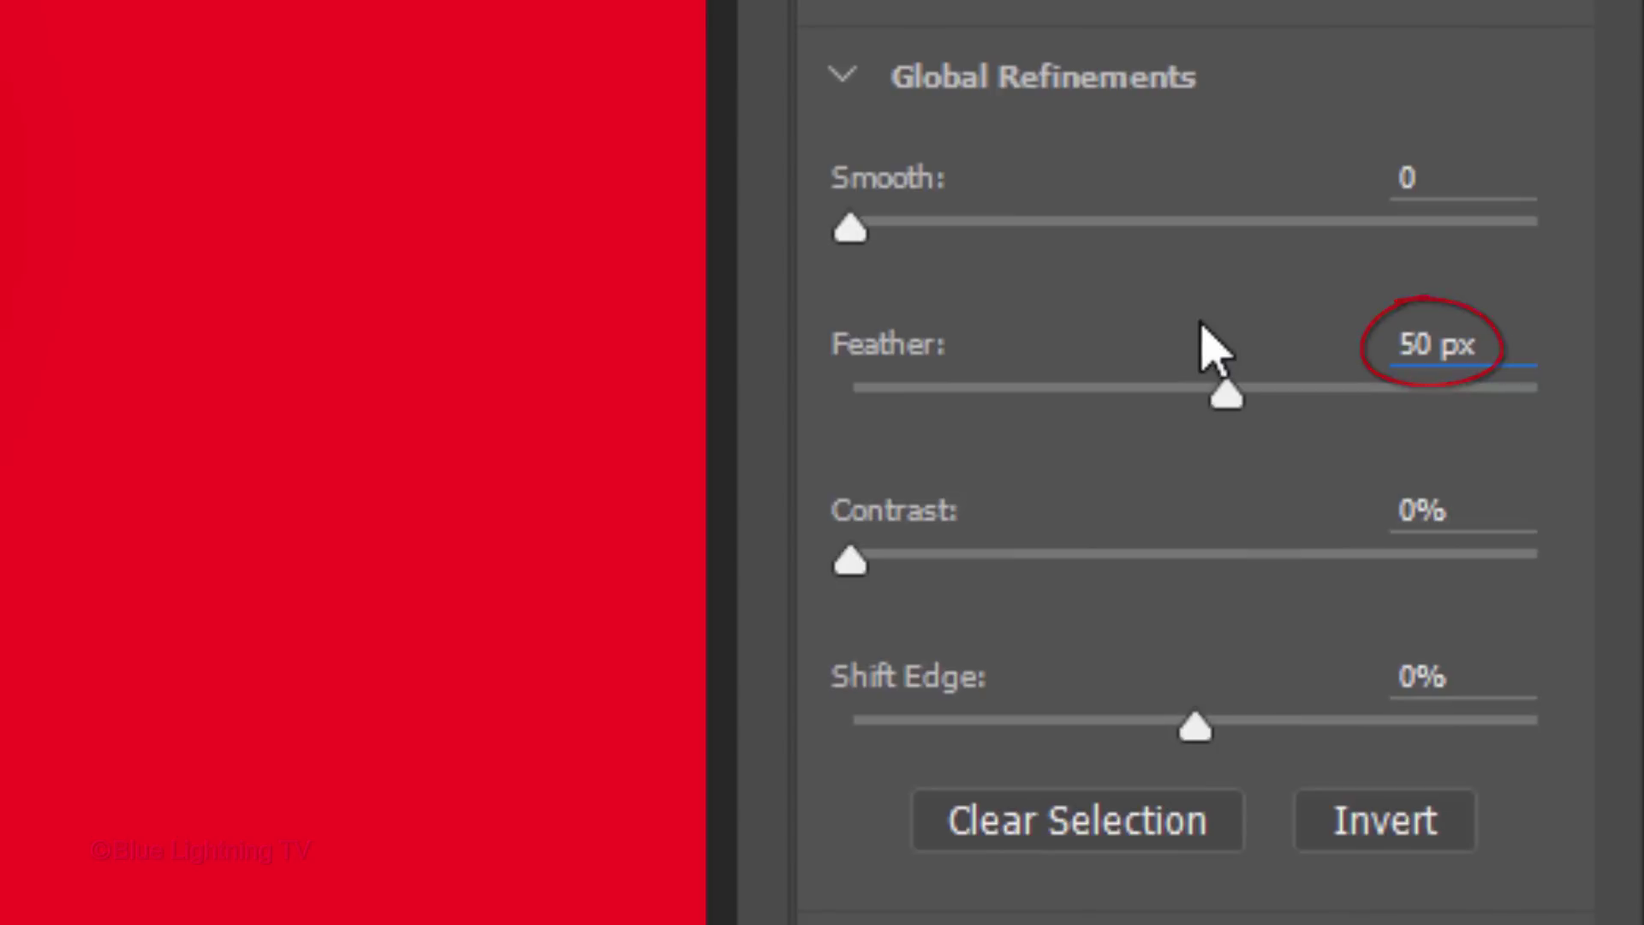
{"action": "left_click", "coordinate": [1421, 677]}
{"action": "type", "text": "50"}
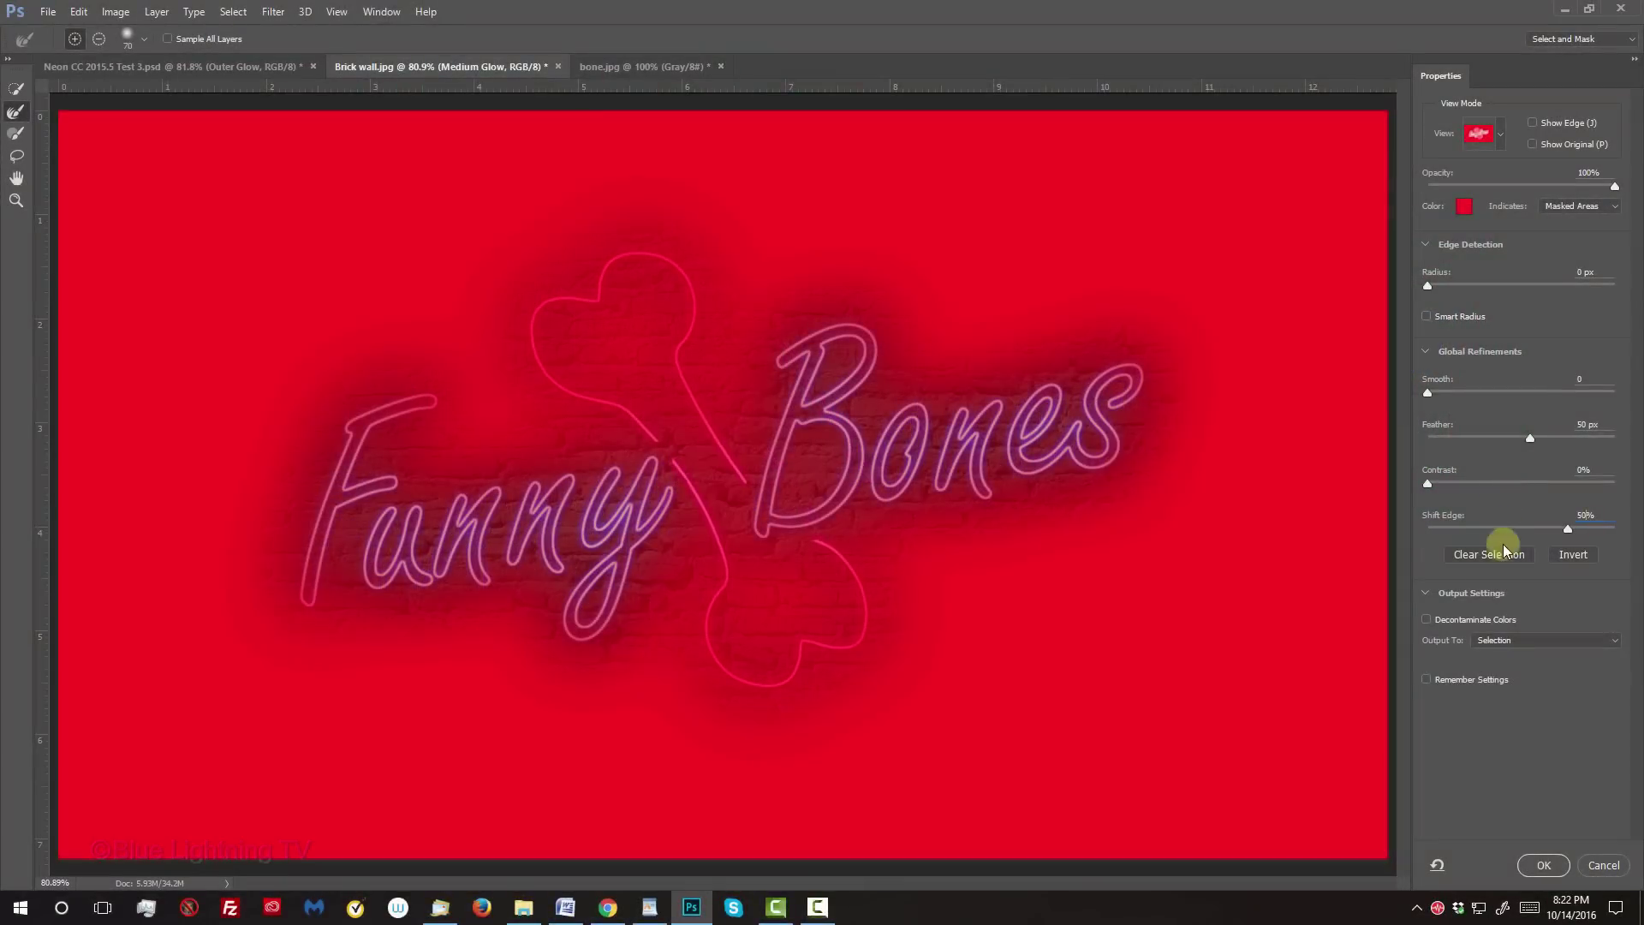
{"action": "left_click", "coordinate": [1544, 867]}
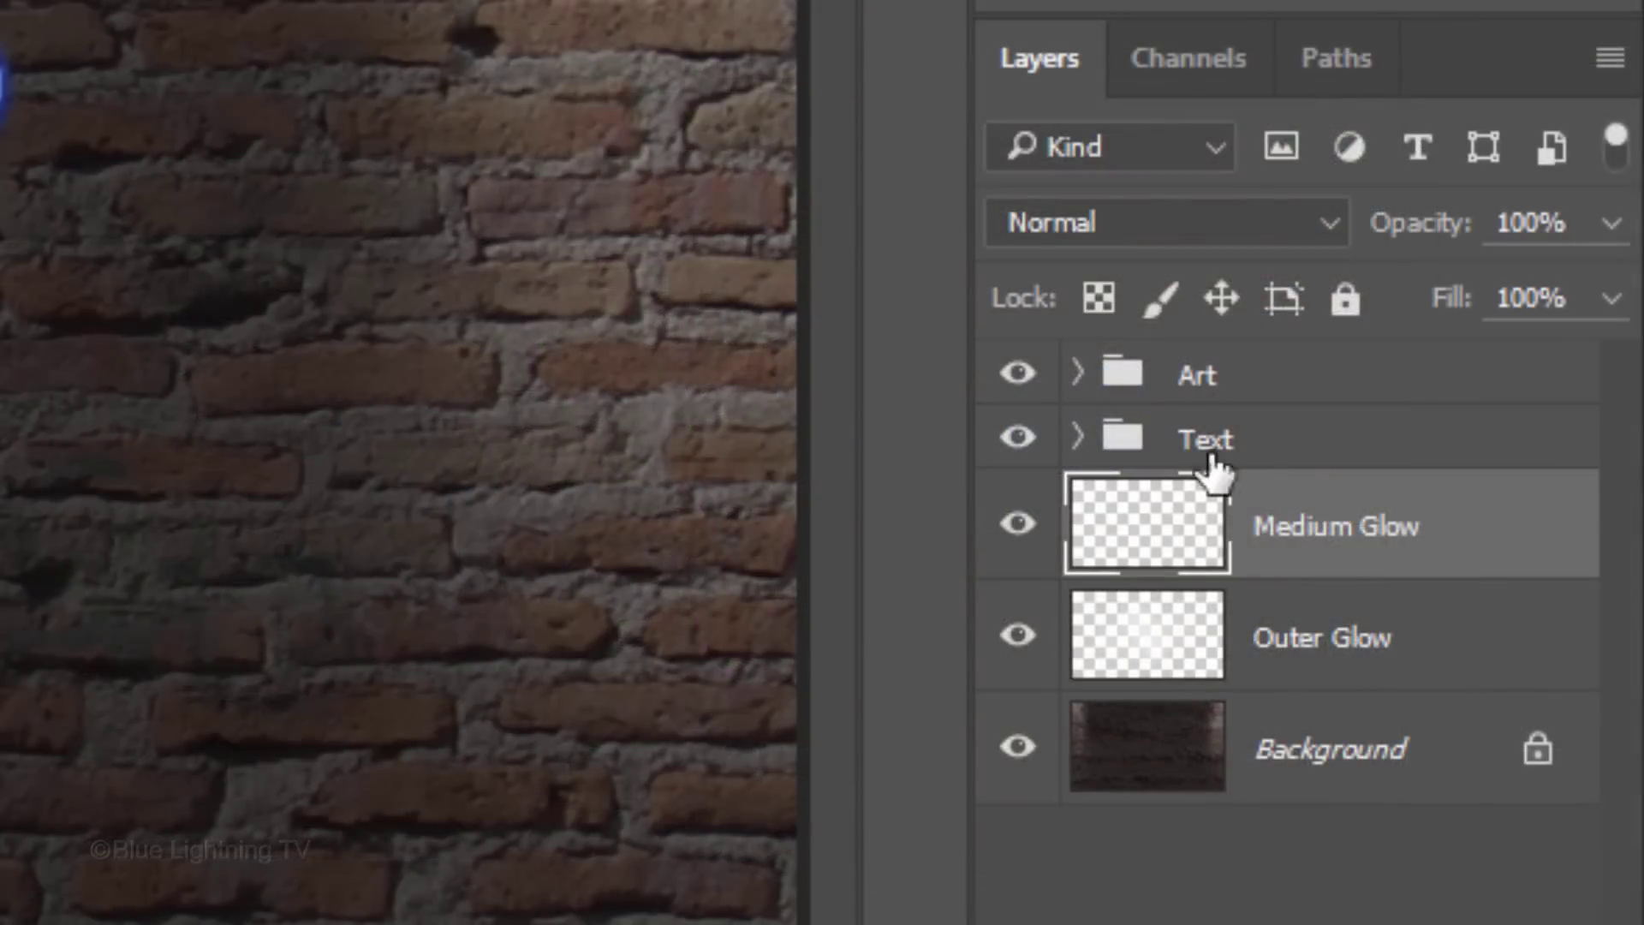
Set the foreground colour to bright magenta ff0bf1.
{"action": "left_click", "coordinate": [1490, 420]}
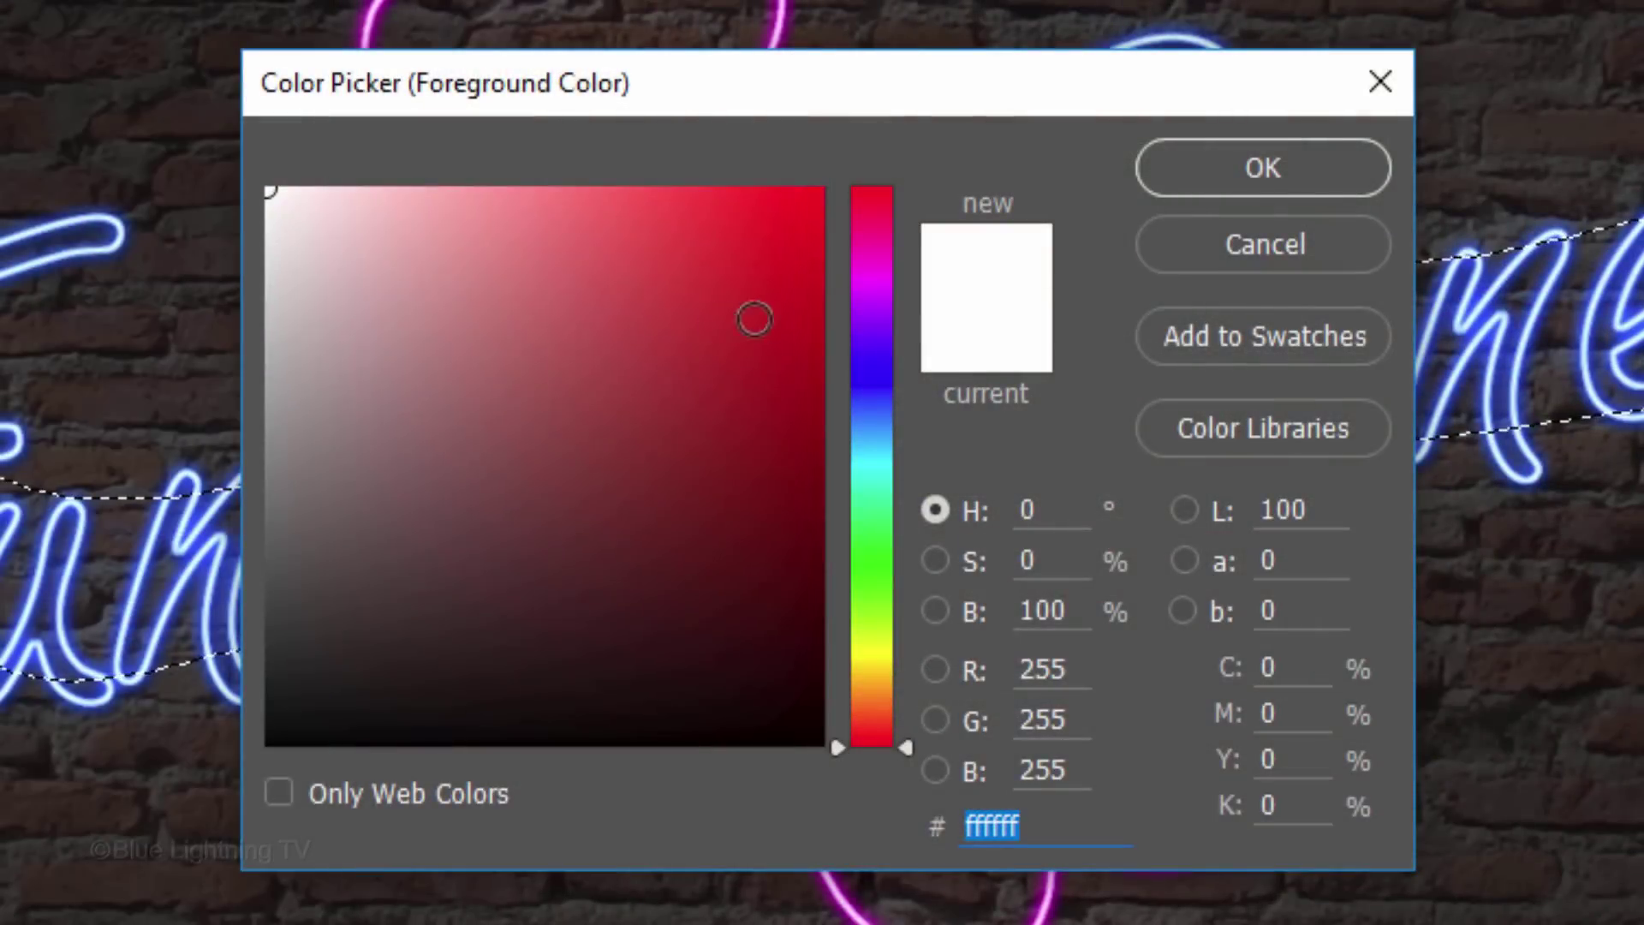
{"action": "left_click", "coordinate": [869, 280]}
{"action": "left_click_drag", "start_coordinate": [799, 193], "coordinate": [800, 136]}
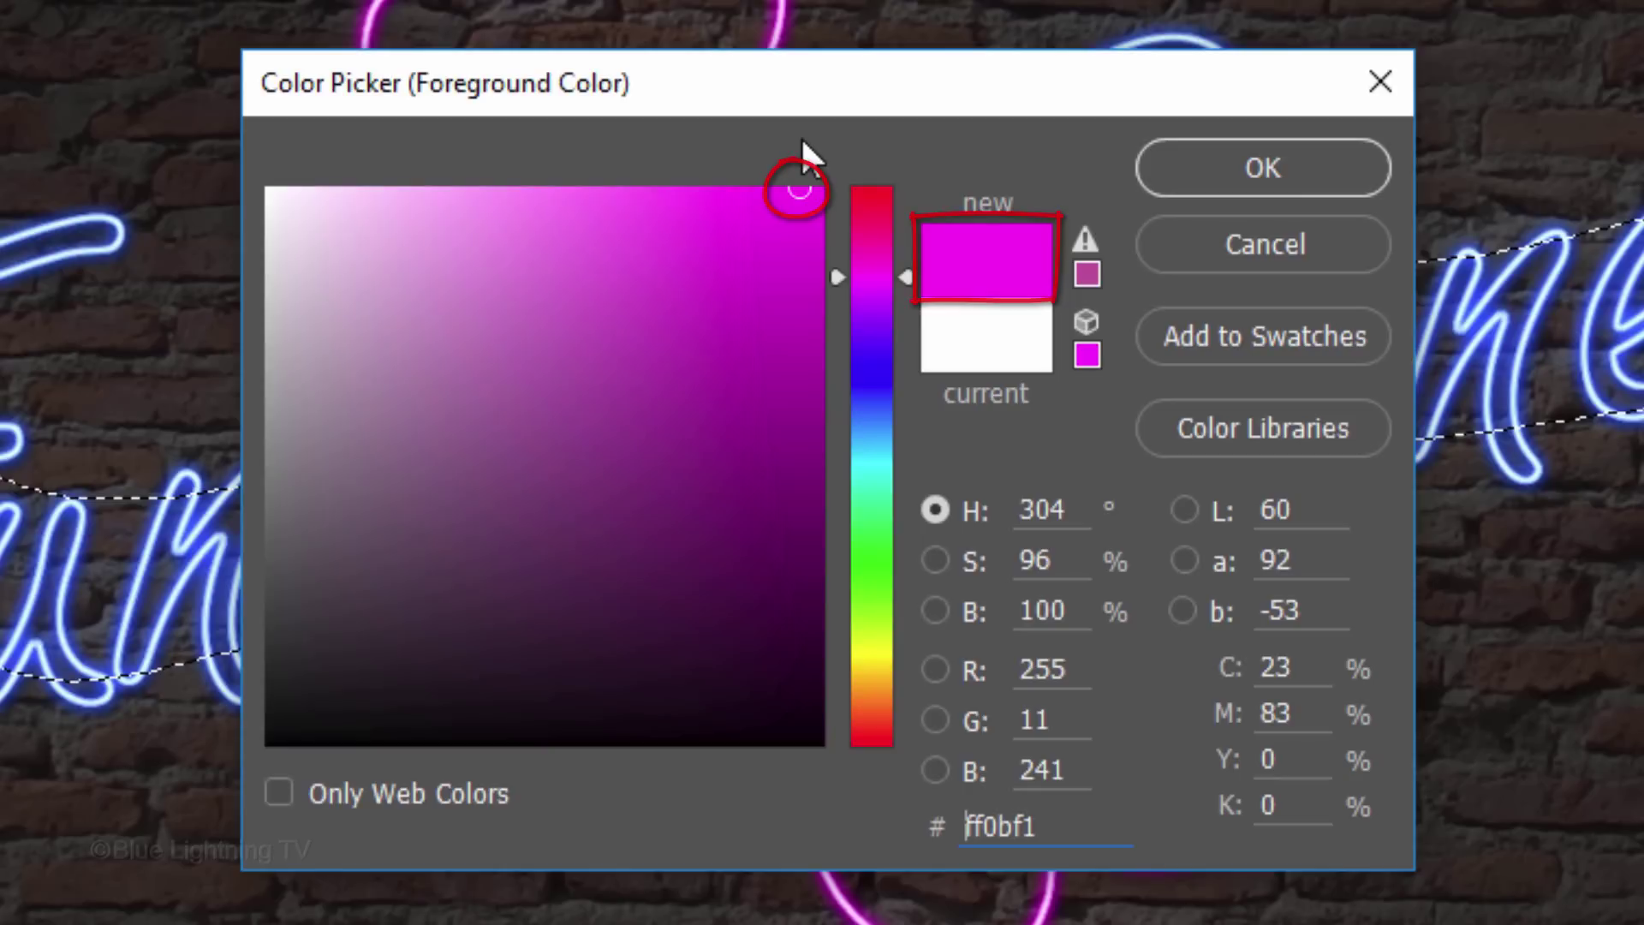
{"action": "left_click", "coordinate": [1252, 162]}
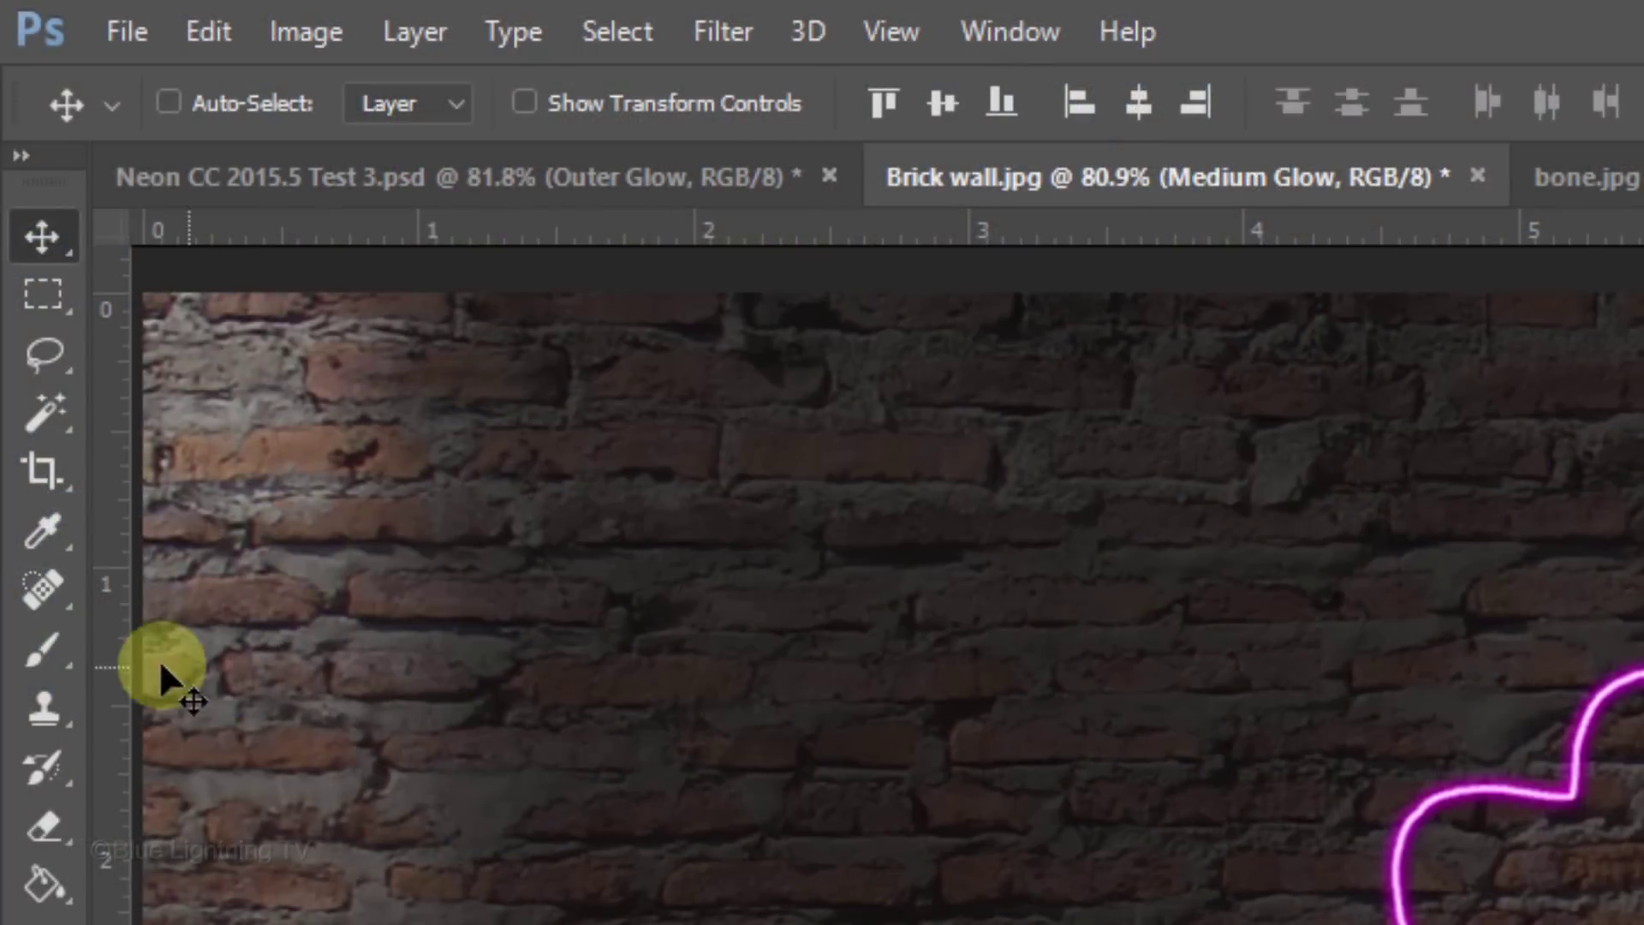
Paint magenta over the bone outline on Medium Glow using a soft, enlarged Brush with 0% hardness.
{"action": "left_click", "coordinate": [44, 652]}
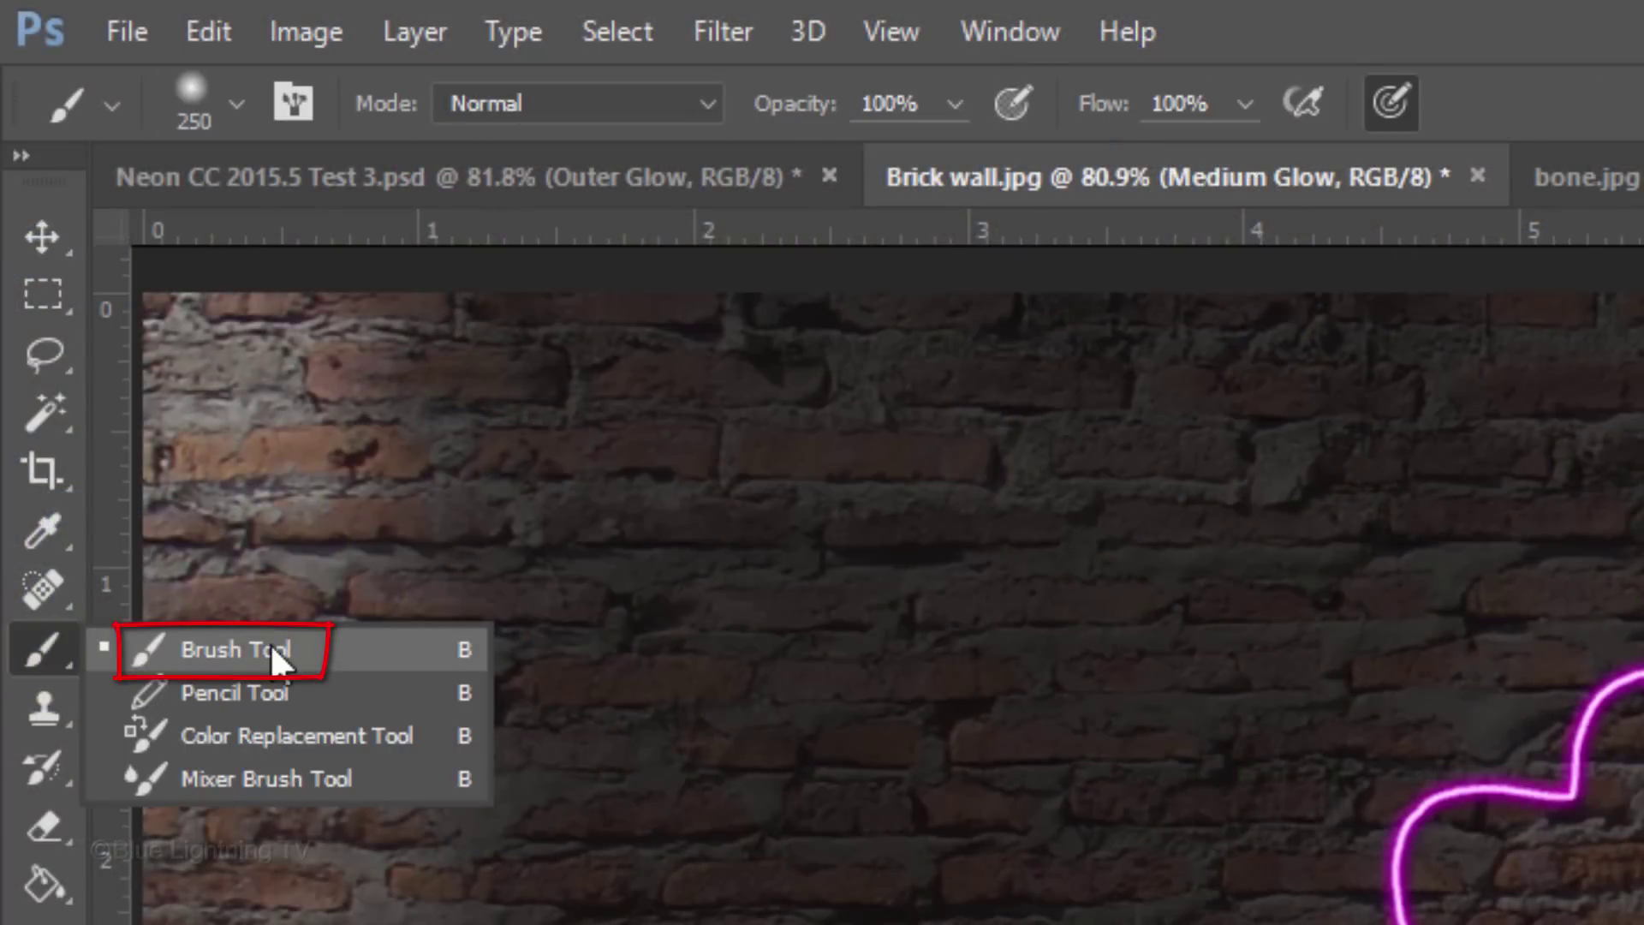
{"action": "left_click", "coordinate": [276, 660]}
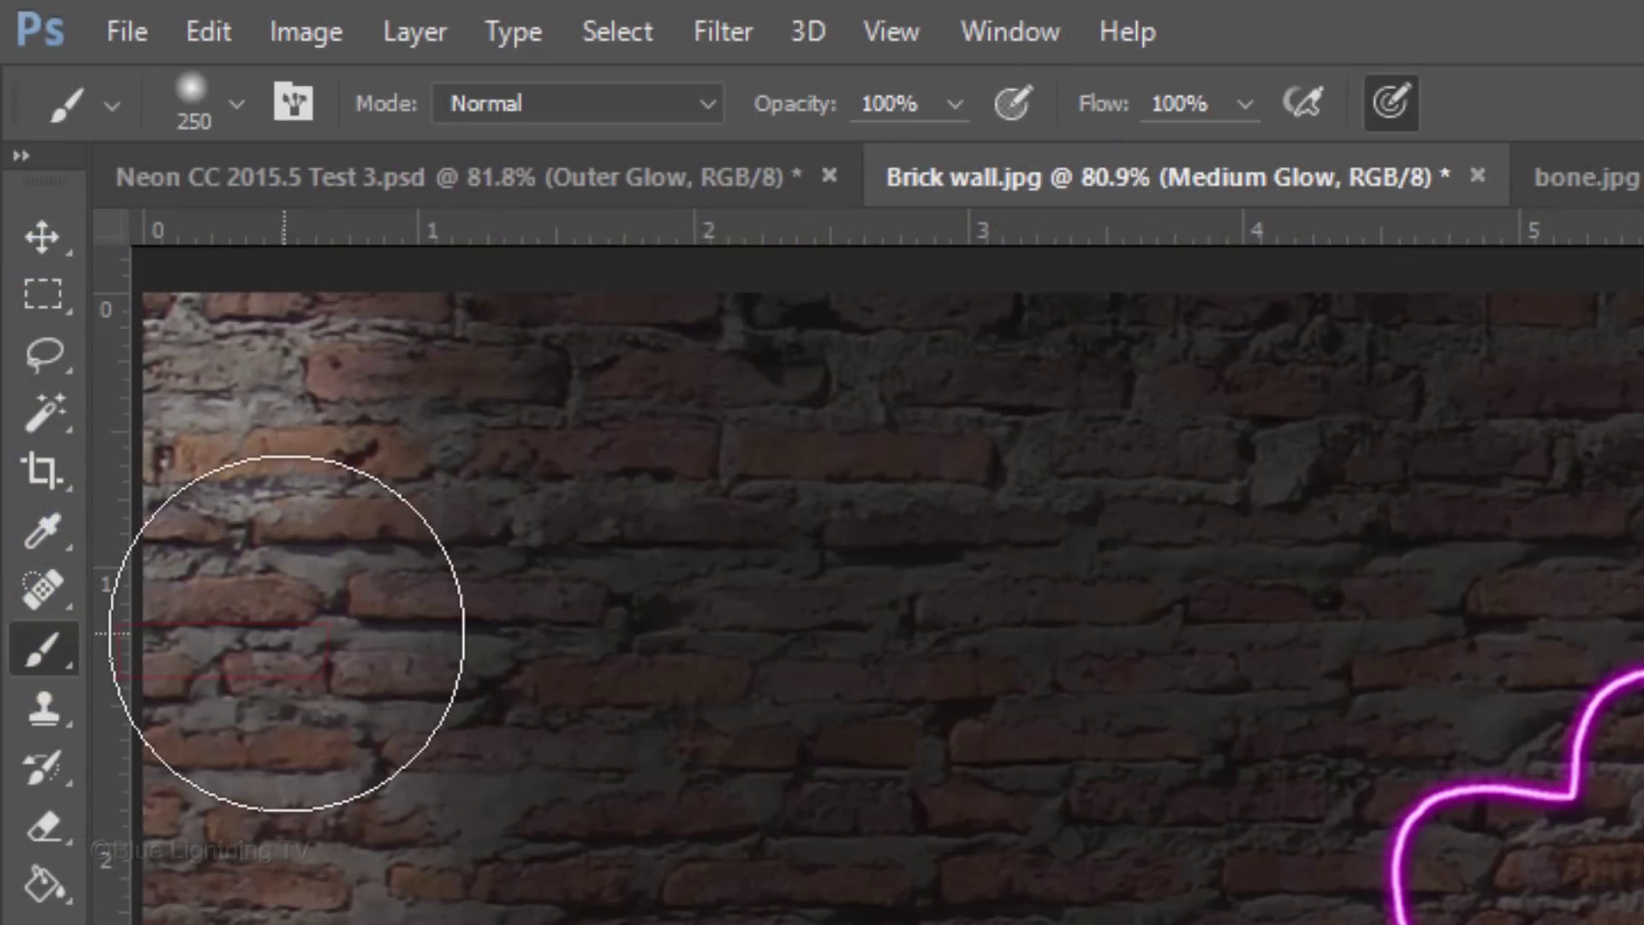
{"action": "left_click", "coordinate": [239, 107]}
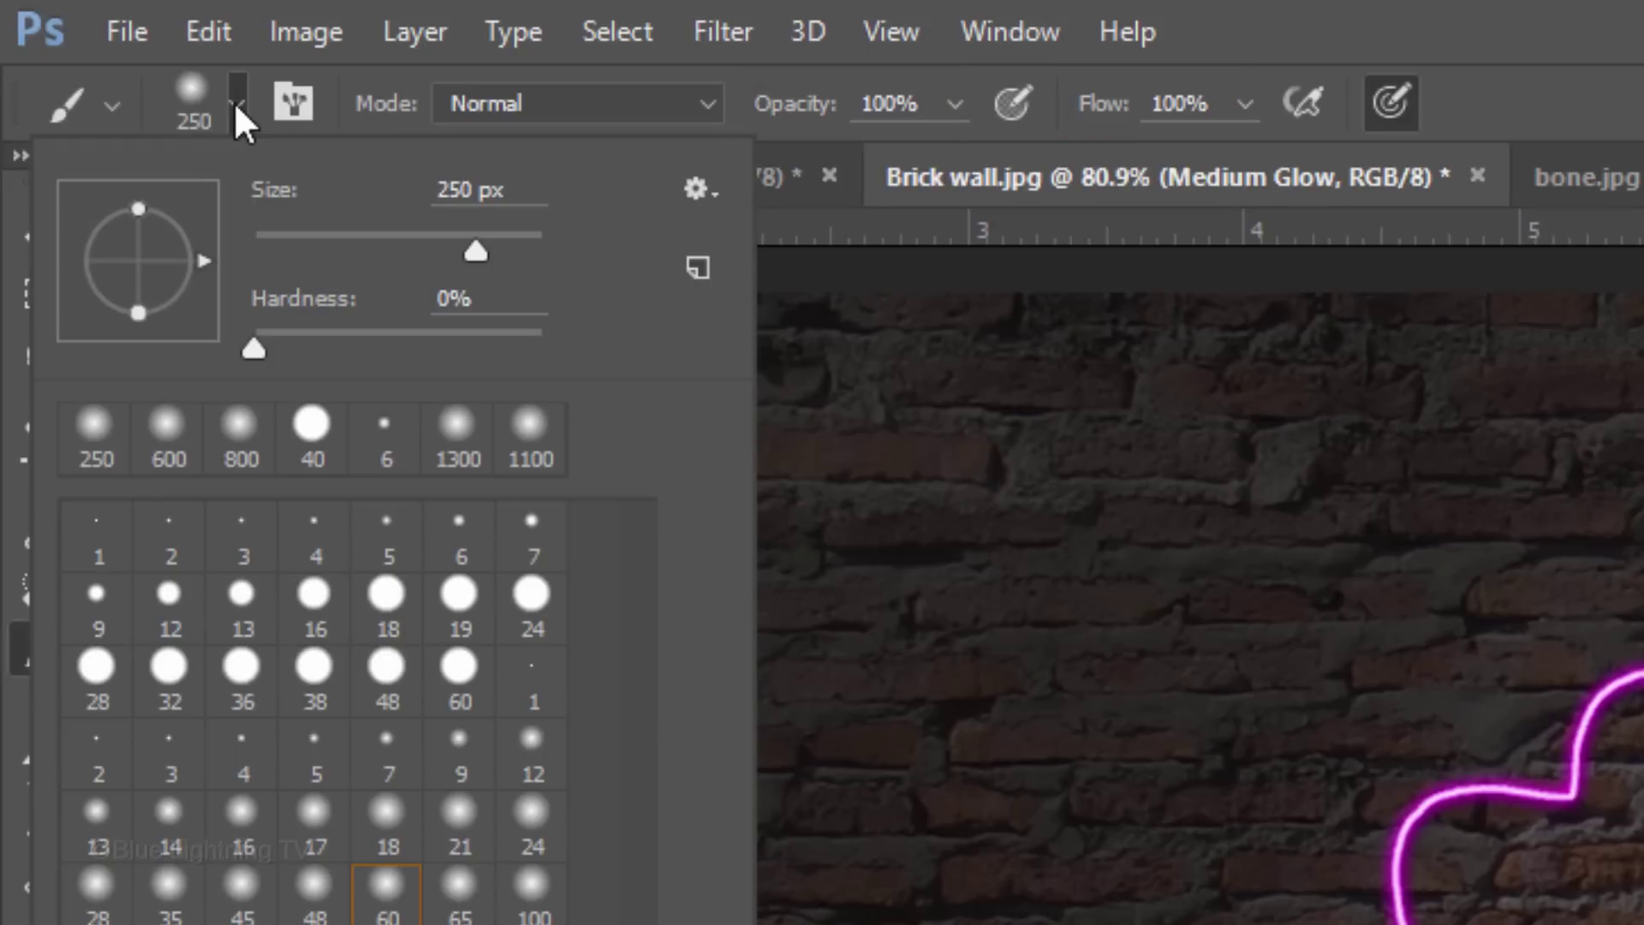
{"action": "key", "text": "Return"}
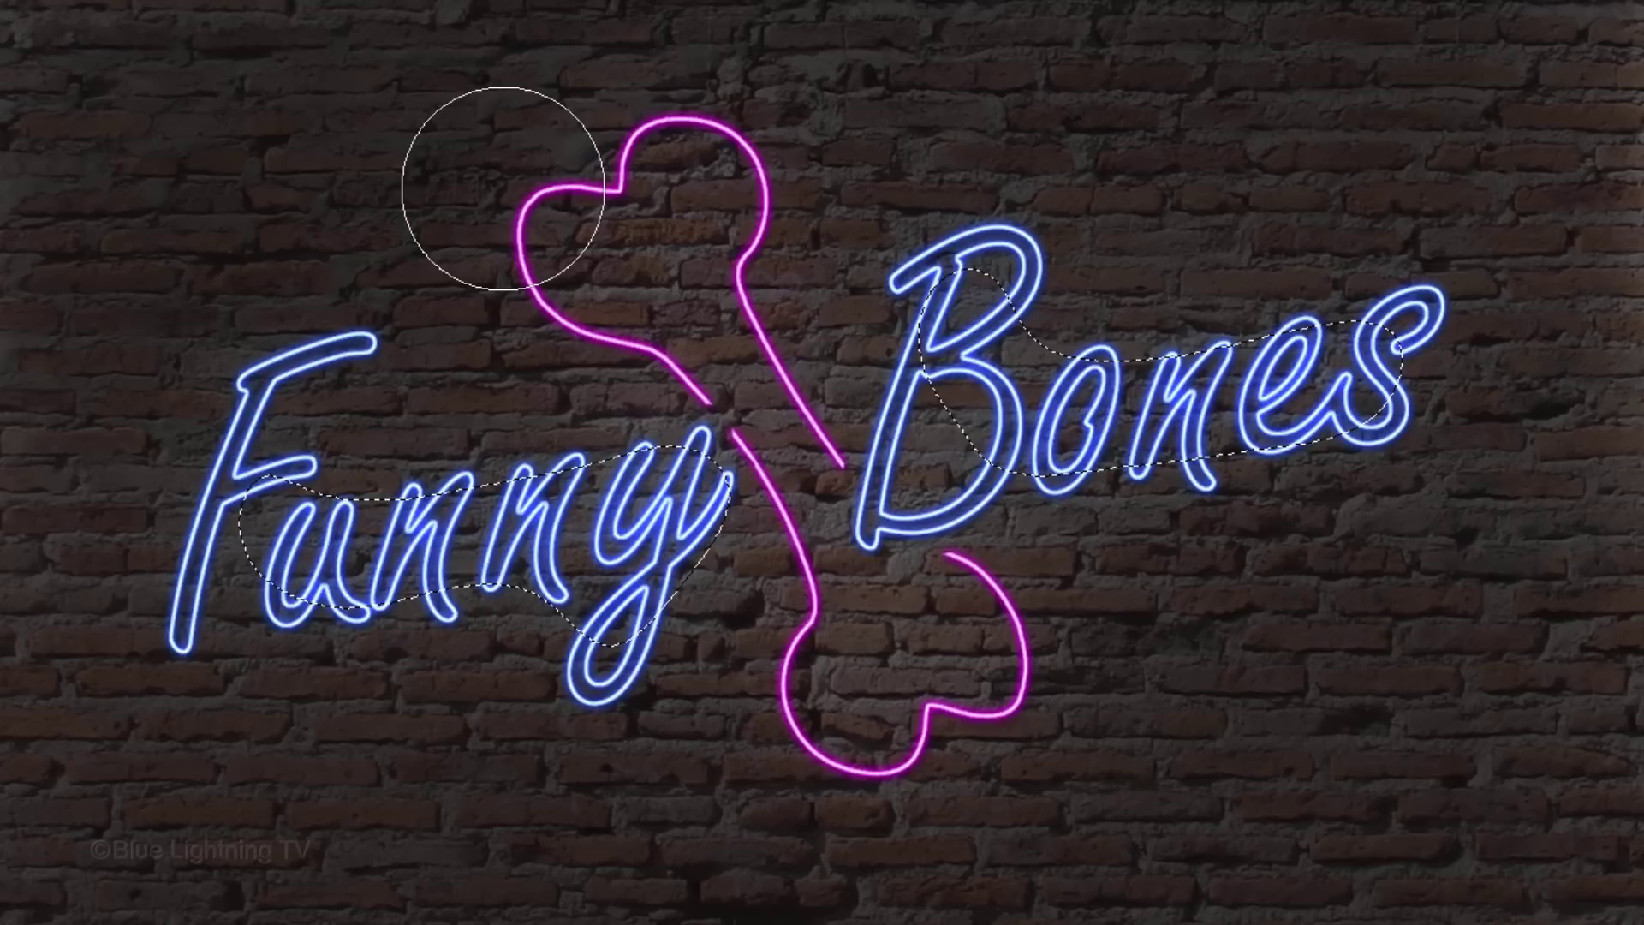
{"action": "key", "text": "bracketright"}
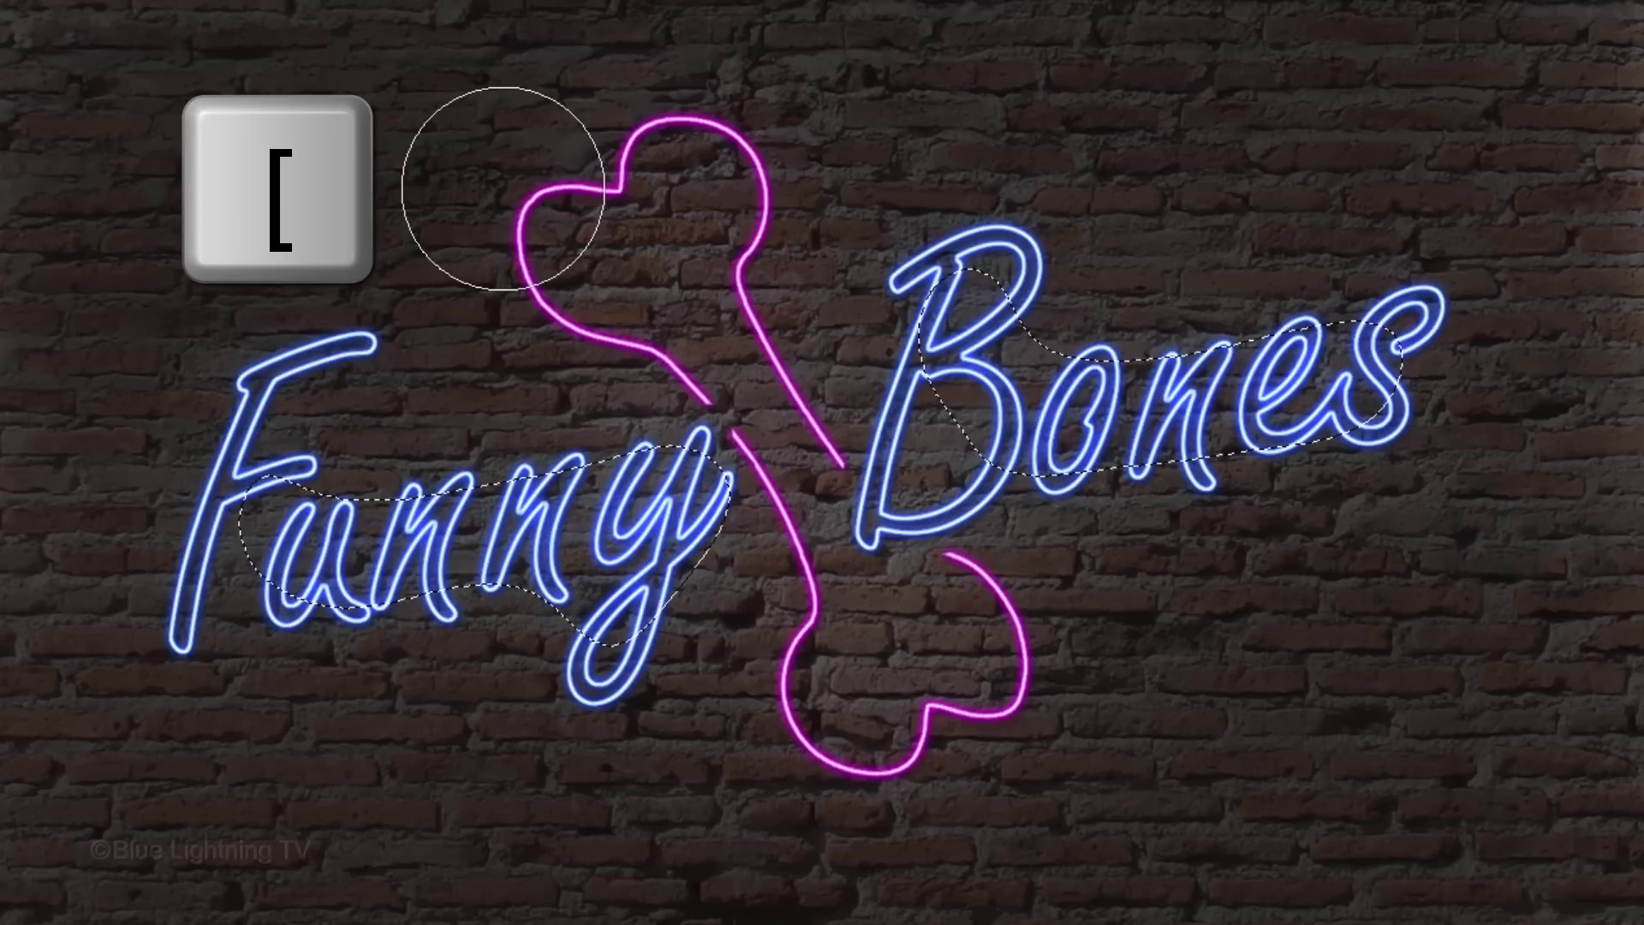
{"action": "key", "text": "bracketright"}
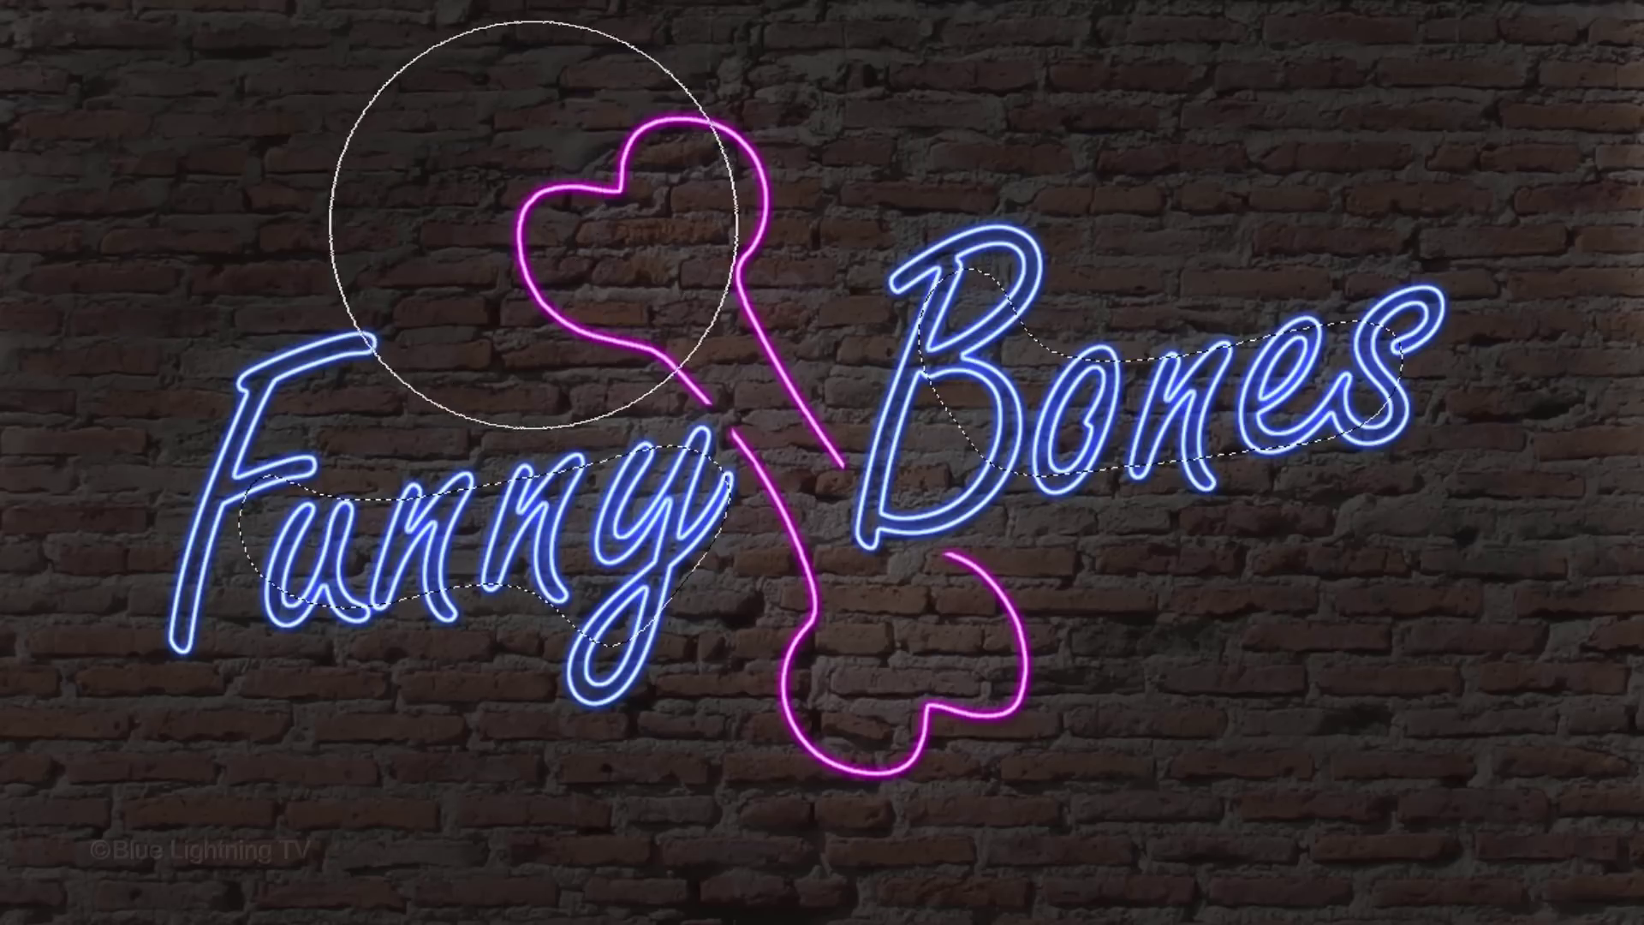
{"action": "key", "text": "bracketright"}
{"action": "key", "text": "bracketright"}
{"action": "mouse_move", "coordinate": [440, 172]}
{"action": "left_mouse_down"}
{"action": "mouse_move", "coordinate": [795, 531]}
{"action": "mouse_move", "coordinate": [844, 734]}
{"action": "mouse_move", "coordinate": [679, 312]}
{"action": "mouse_move", "coordinate": [998, 734]}
{"action": "mouse_move", "coordinate": [1100, 758]}
{"action": "left_mouse_up"}
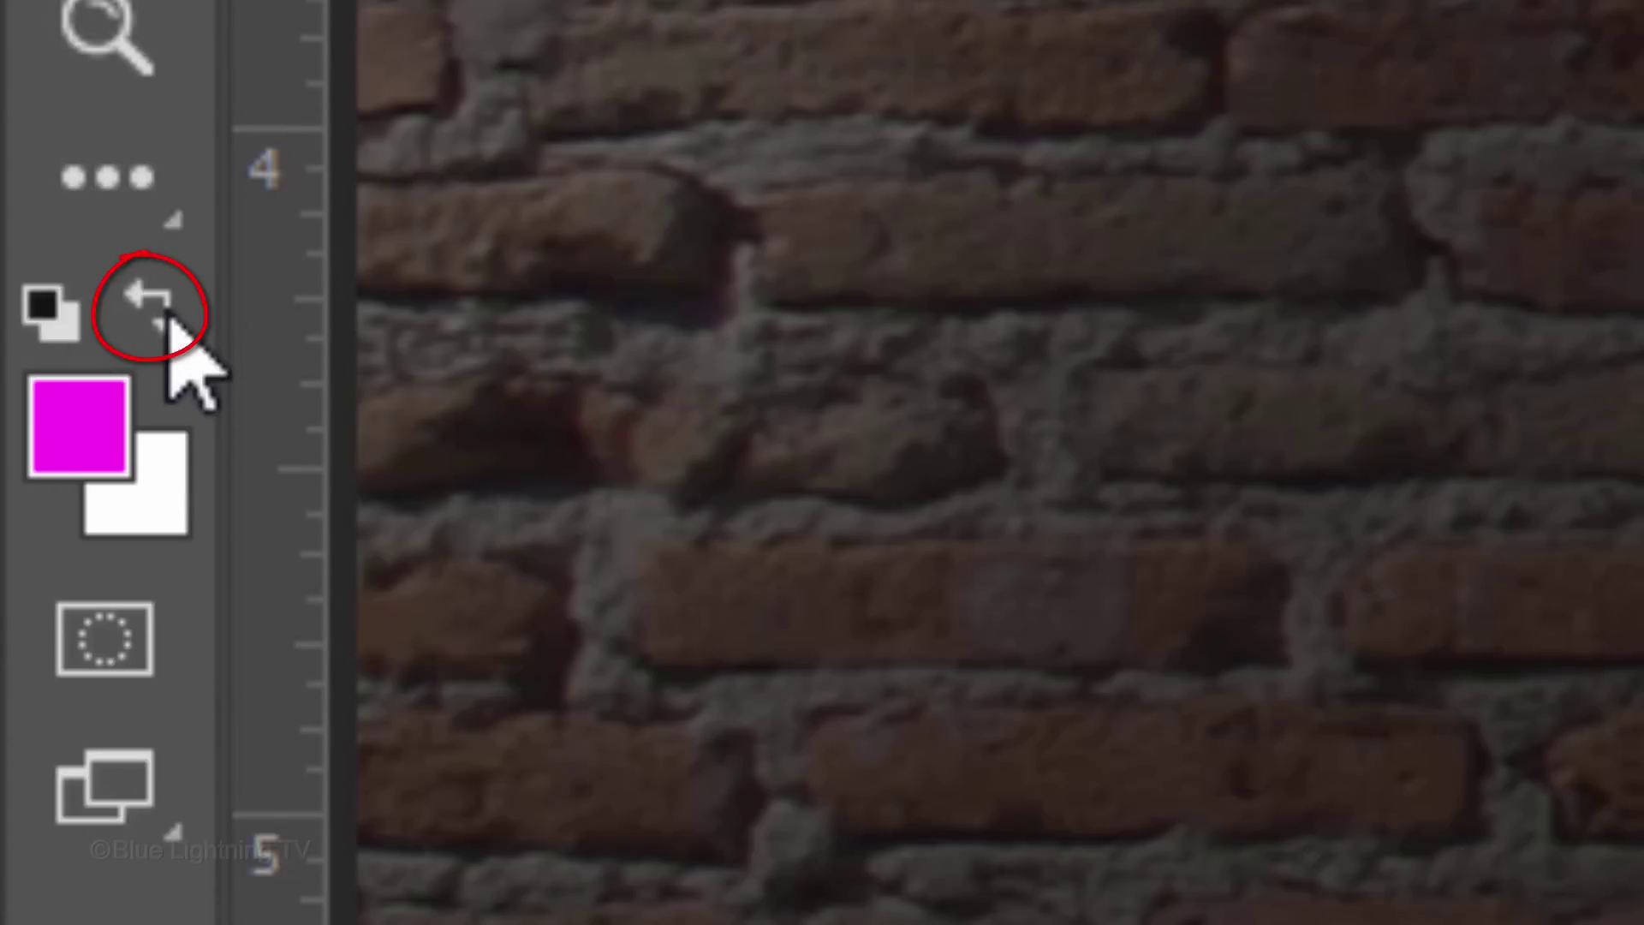
Swap the colours, set the foreground to blue 0084ff and paint over the "Funny Bones" text on Medium Glow.
{"action": "key", "text": "x"}
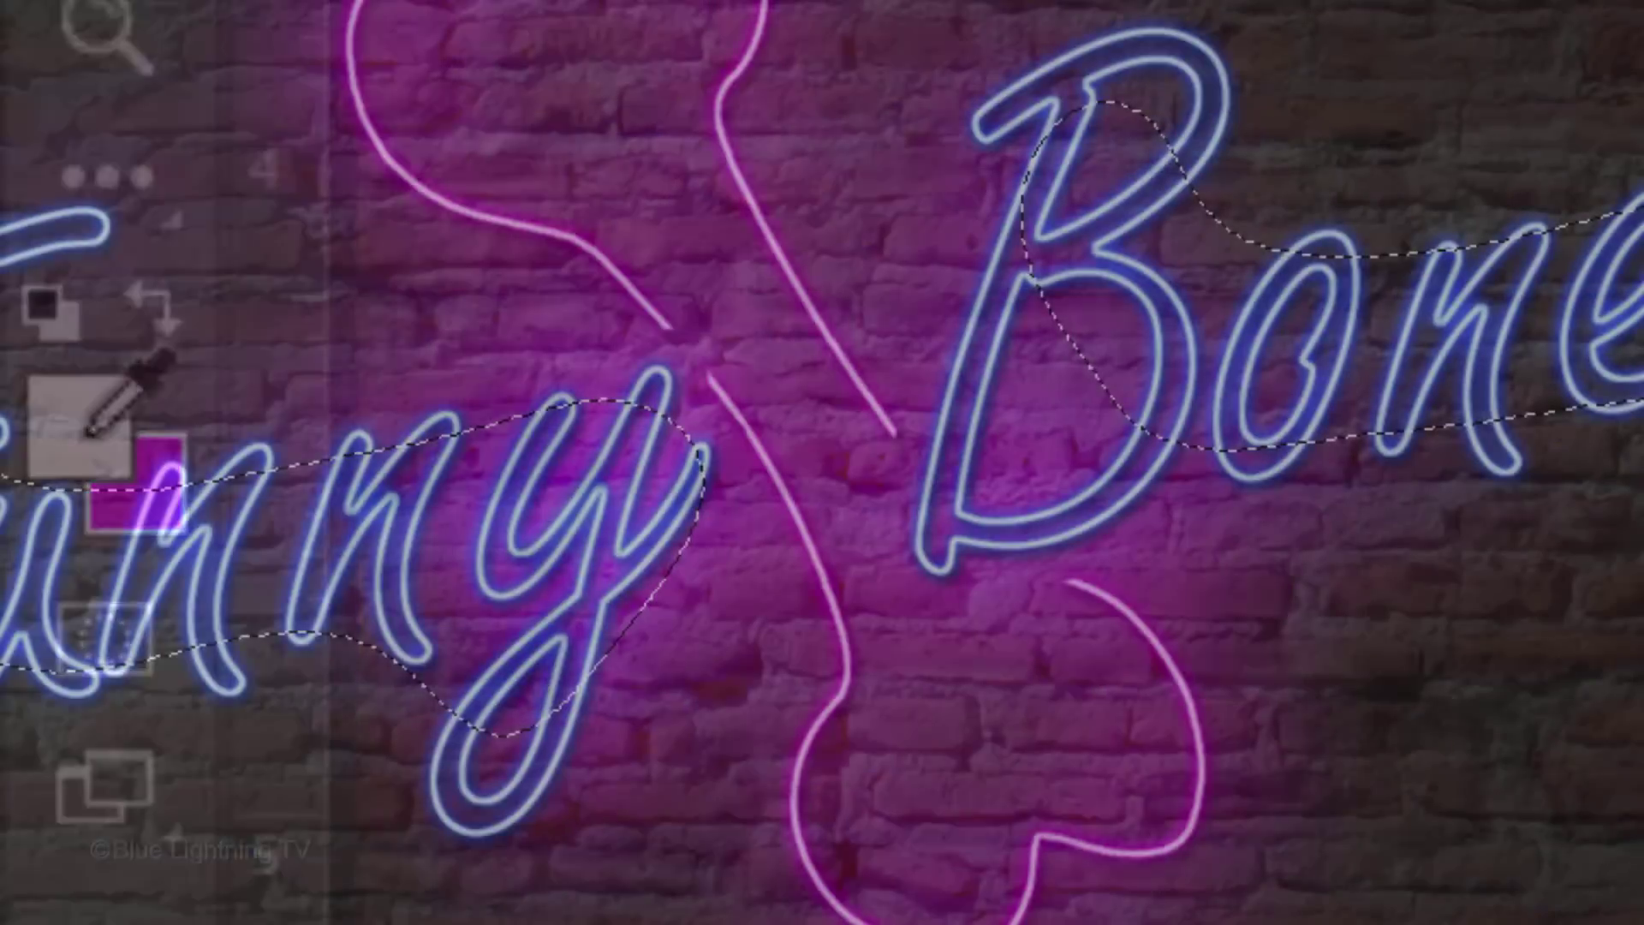
{"action": "left_click", "coordinate": [88, 433]}
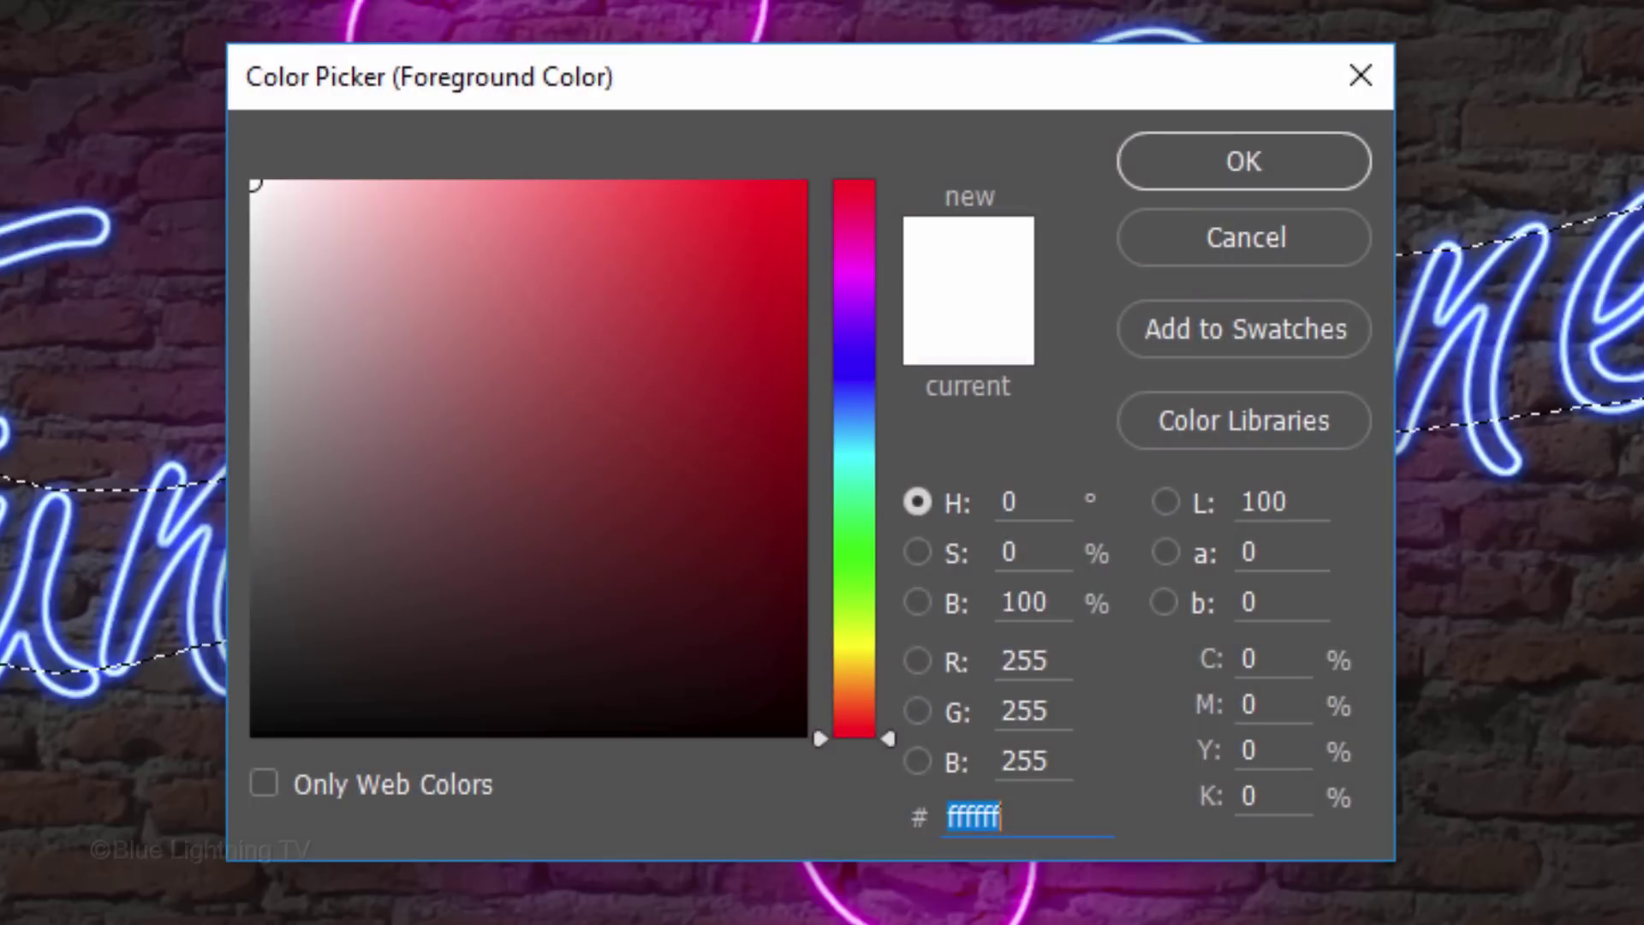
{"action": "left_click_drag", "start_coordinate": [854, 430], "coordinate": [859, 415]}
{"action": "left_click_drag", "start_coordinate": [708, 334], "coordinate": [884, 114]}
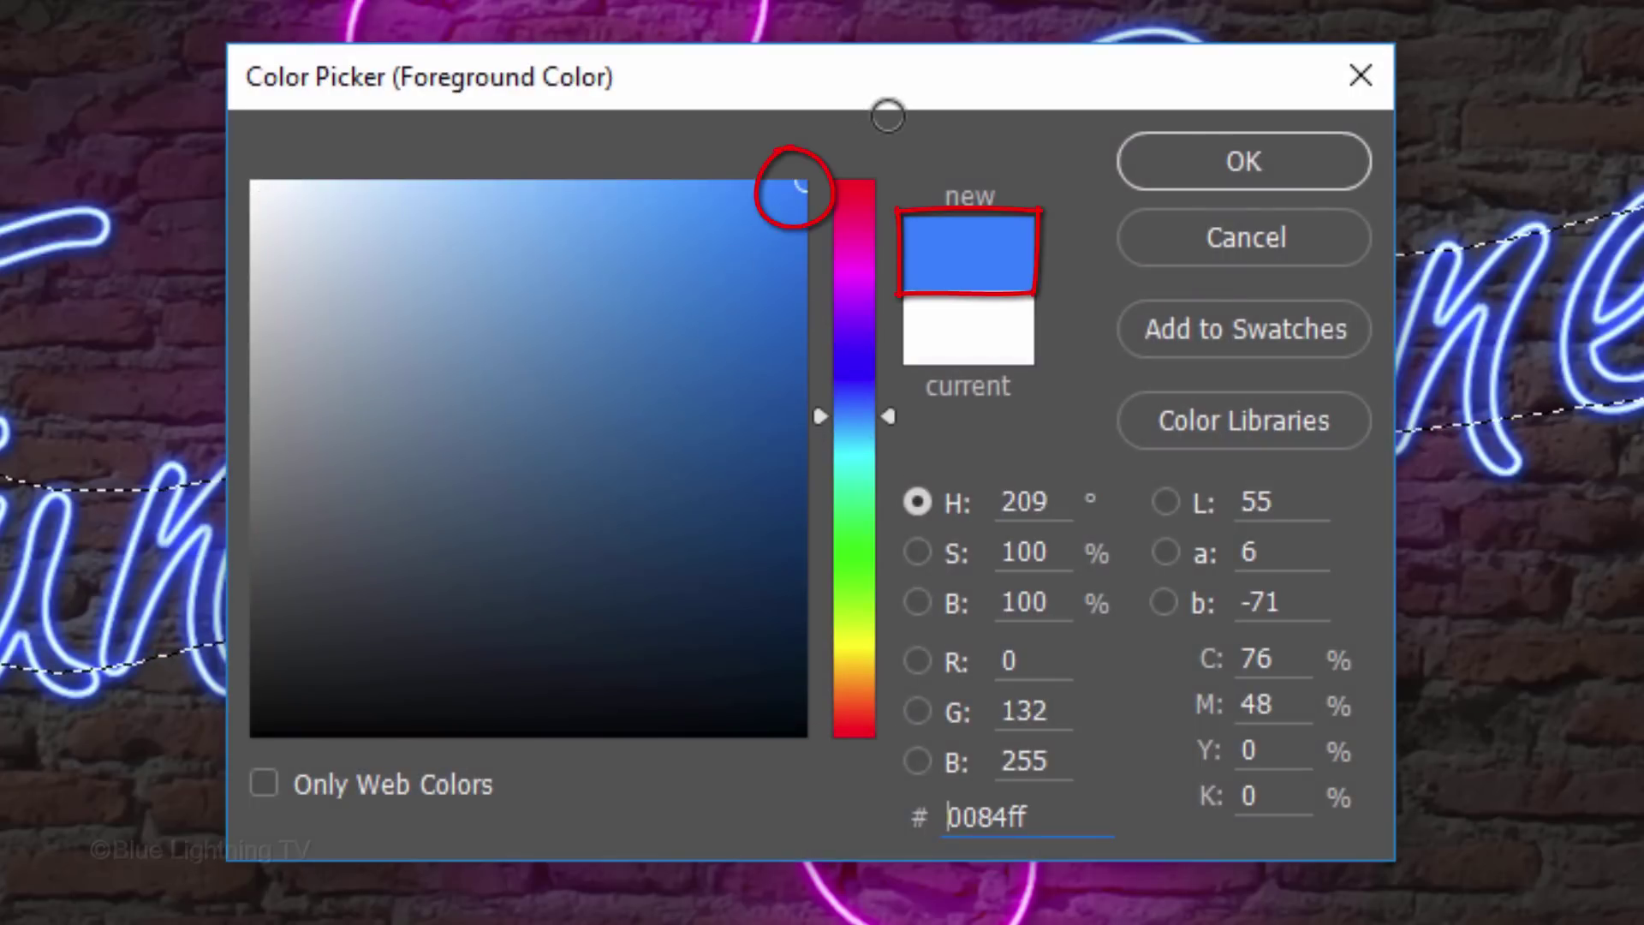
{"action": "left_click", "coordinate": [1241, 162]}
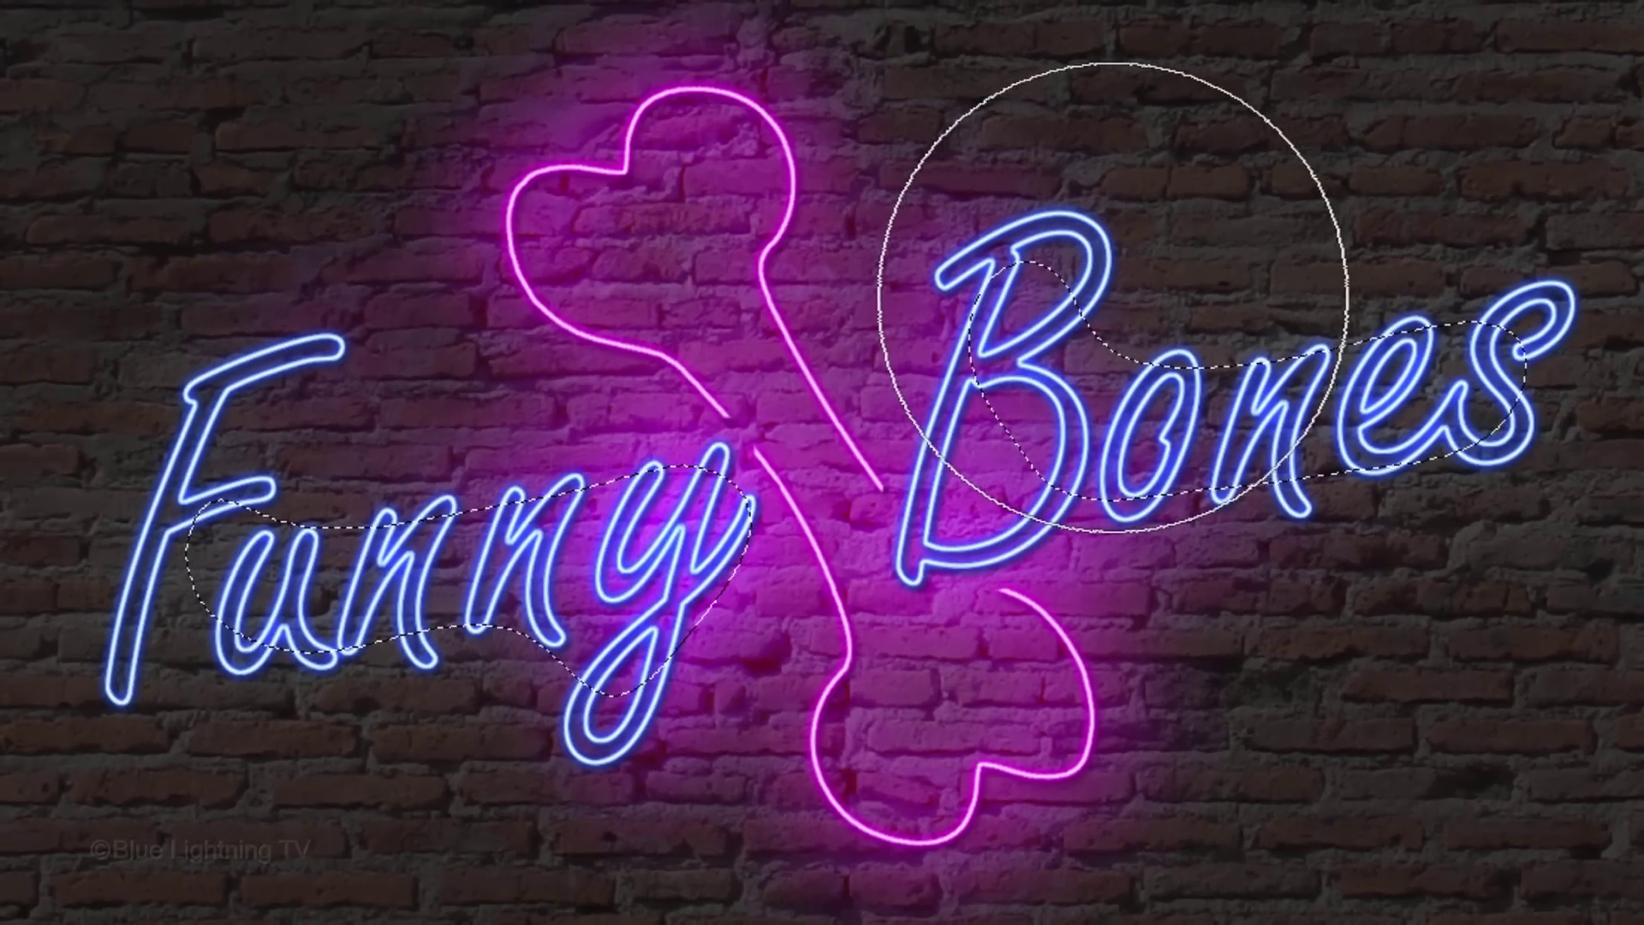
{"action": "mouse_move", "coordinate": [210, 458]}
{"action": "left_mouse_down"}
{"action": "mouse_move", "coordinate": [109, 724]}
{"action": "mouse_move", "coordinate": [754, 605]}
{"action": "mouse_move", "coordinate": [1156, 606]}
{"action": "left_mouse_up"}
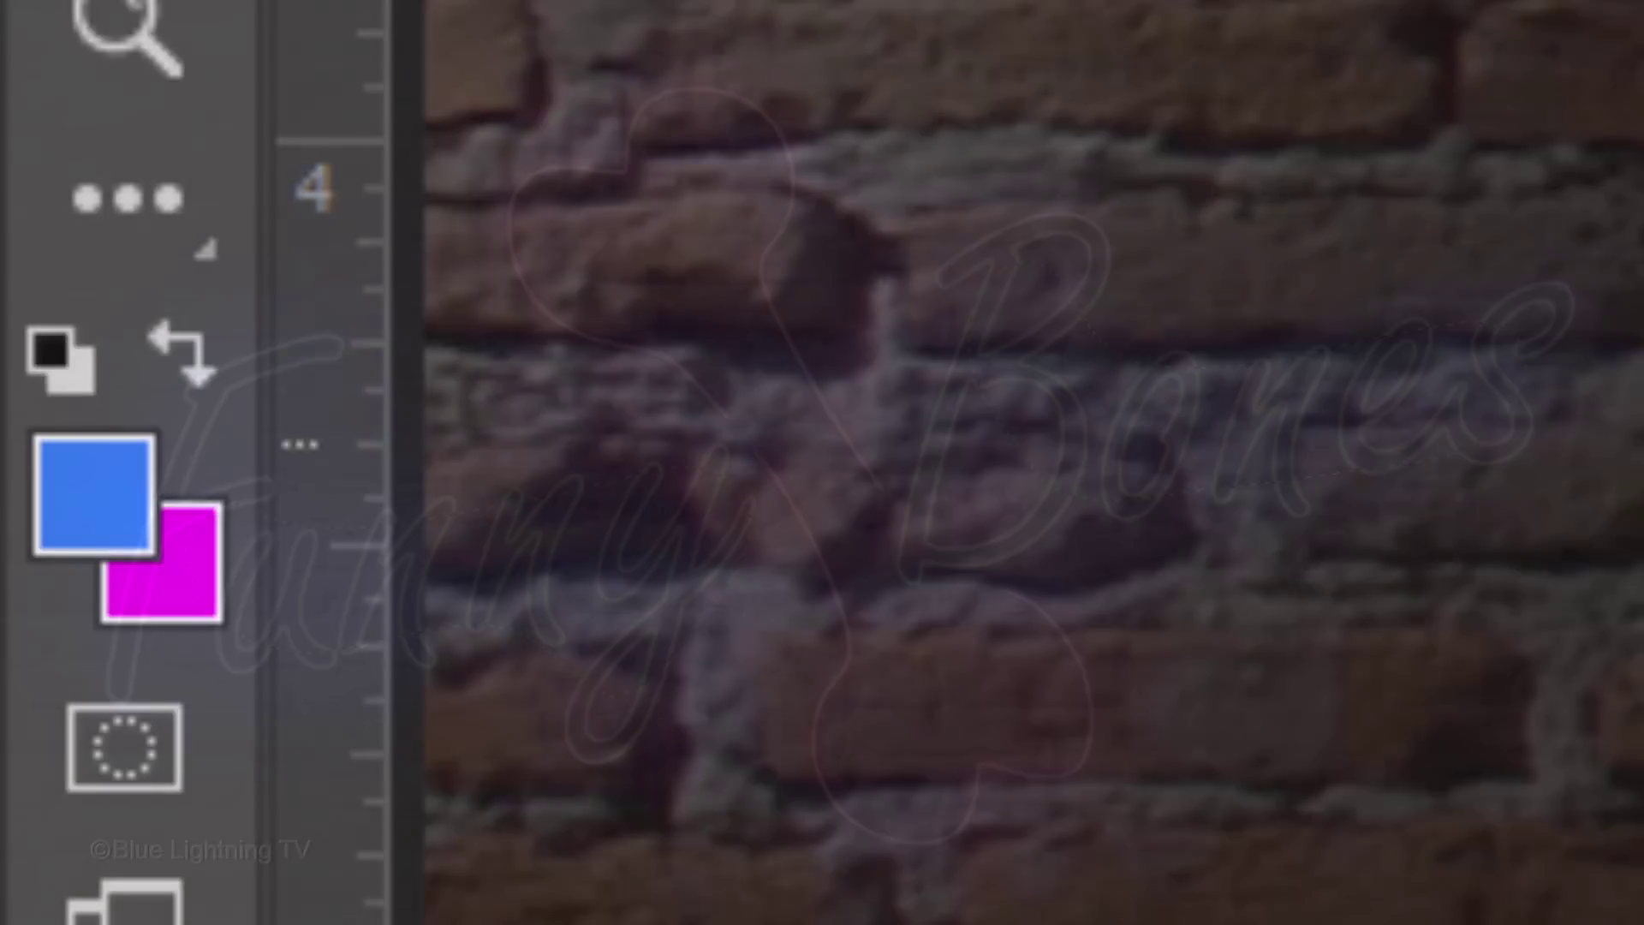
Make magenta the foreground colour again and lower the brush opacity to 53%.
{"action": "key", "text": "x"}
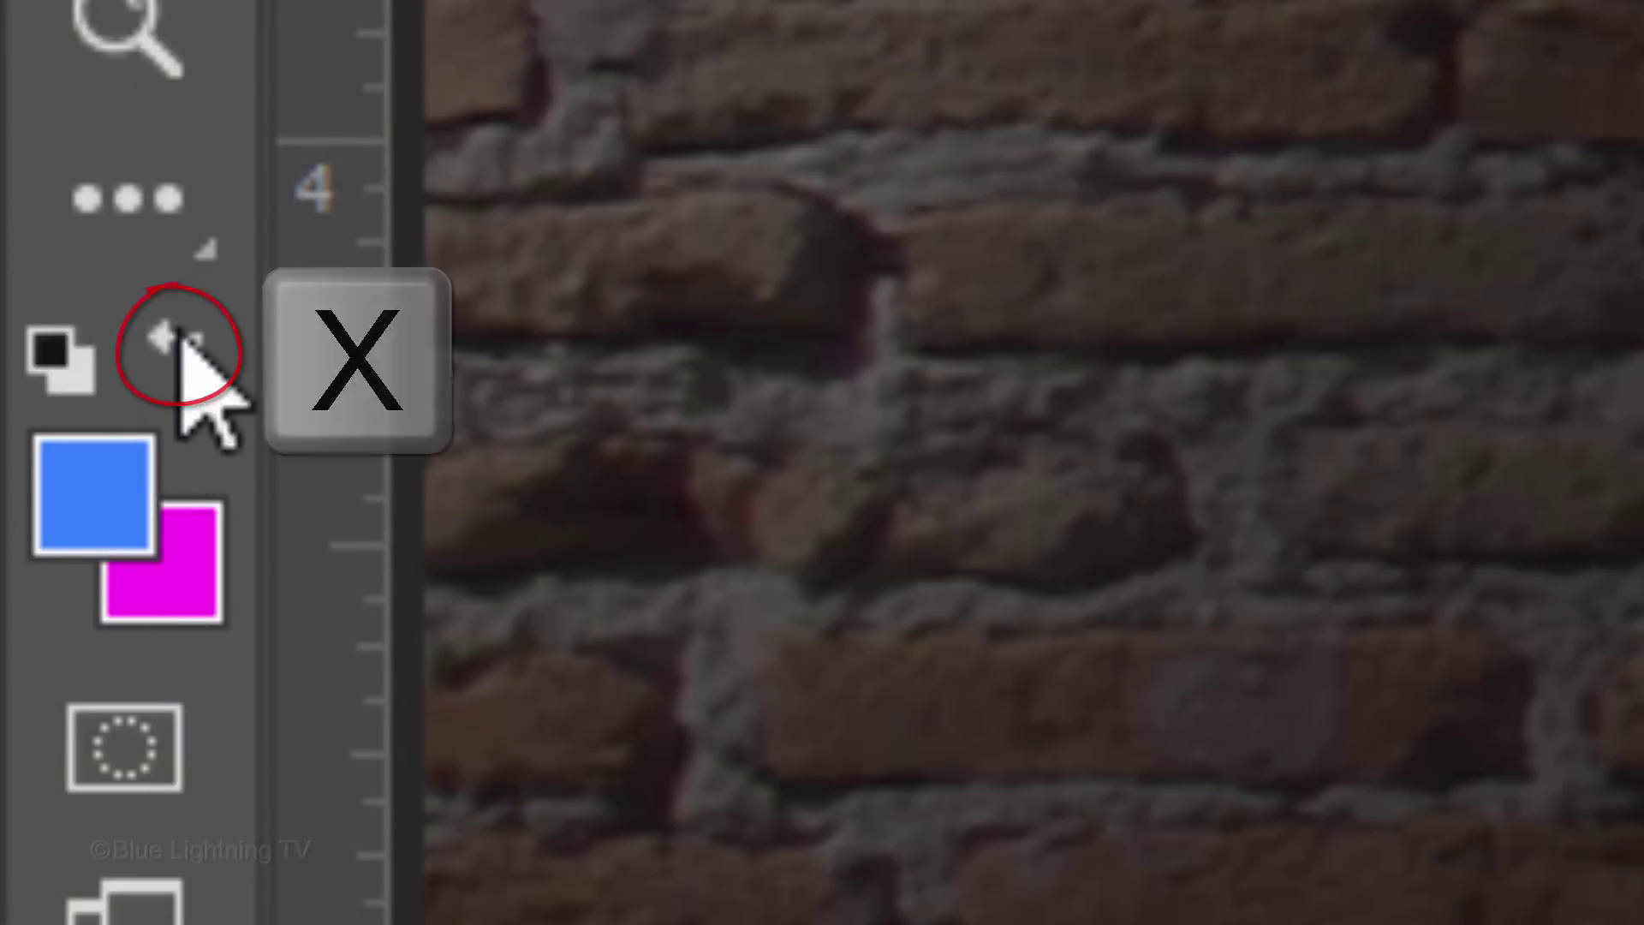
{"action": "left_click", "coordinate": [178, 335]}
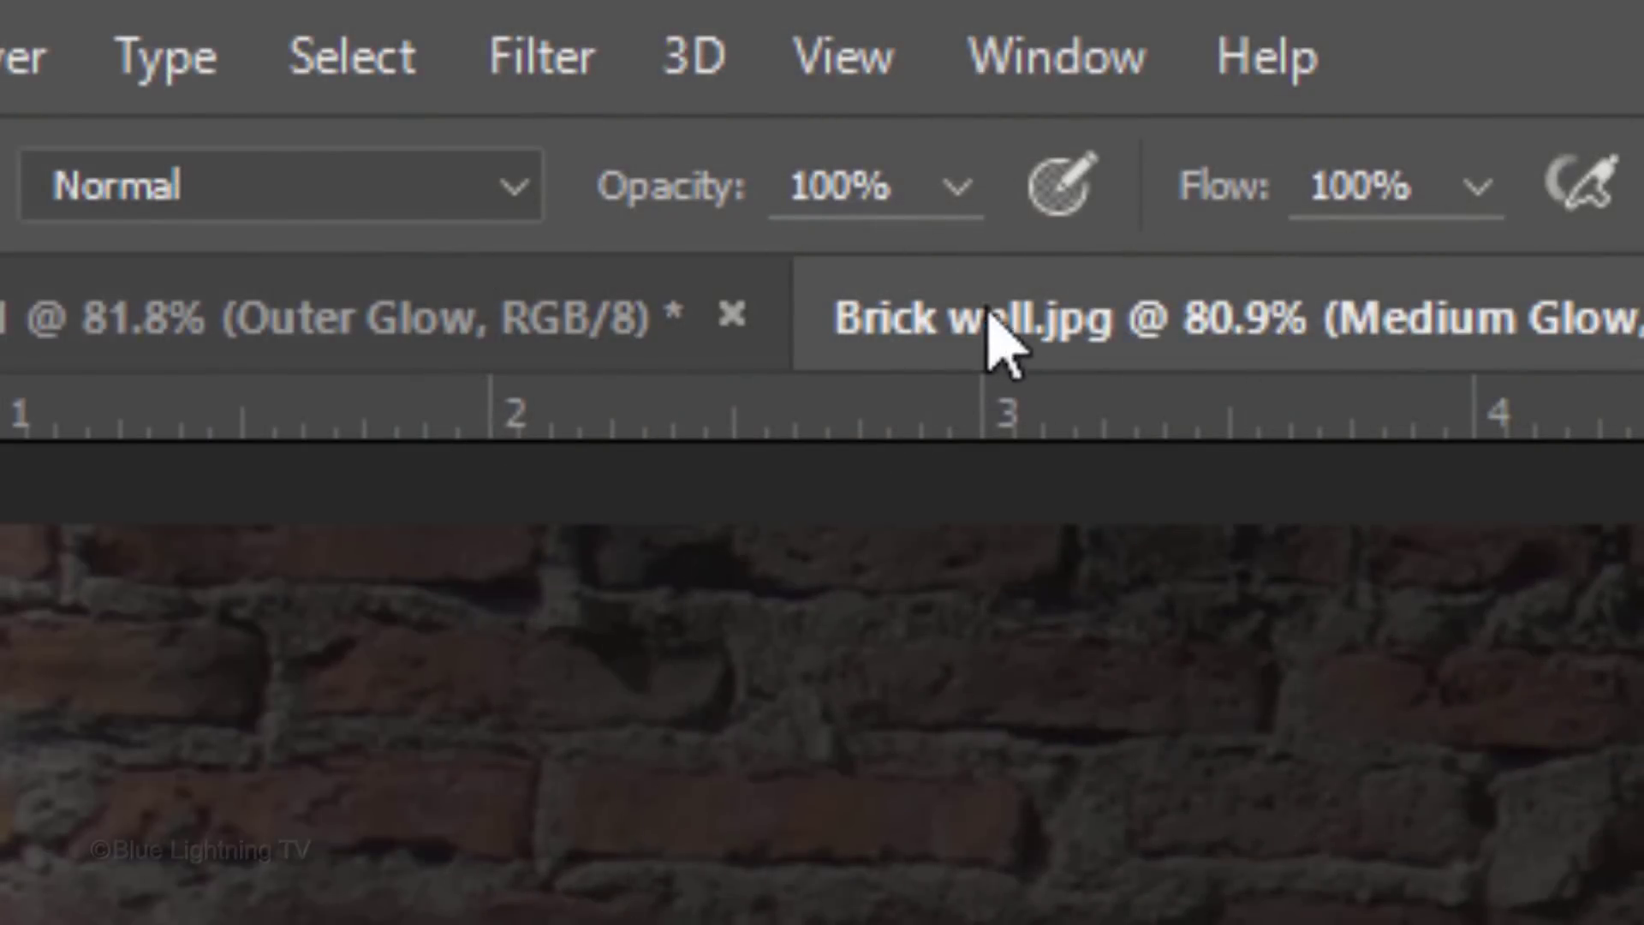
{"action": "mouse_move", "coordinate": [959, 206]}
{"action": "left_mouse_down"}
{"action": "mouse_move", "coordinate": [797, 329]}
{"action": "mouse_move", "coordinate": [768, 294]}
{"action": "left_mouse_up"}
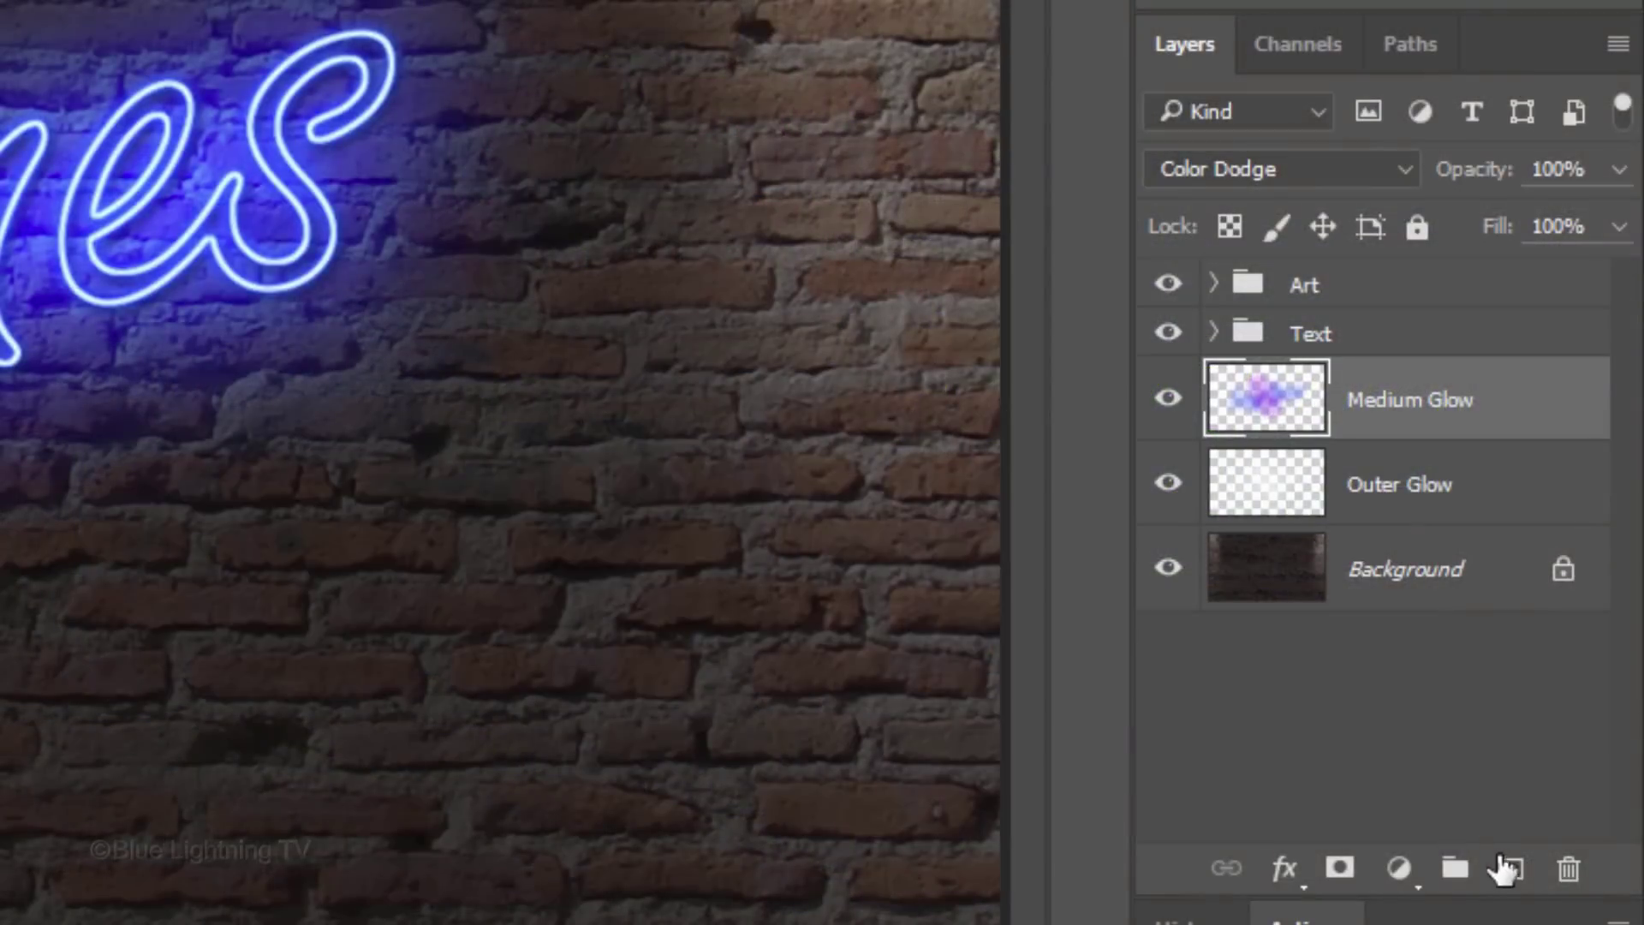
Add a new layer above Medium Glow and name it "Inner Glow".
{"action": "left_click", "coordinate": [1512, 869]}
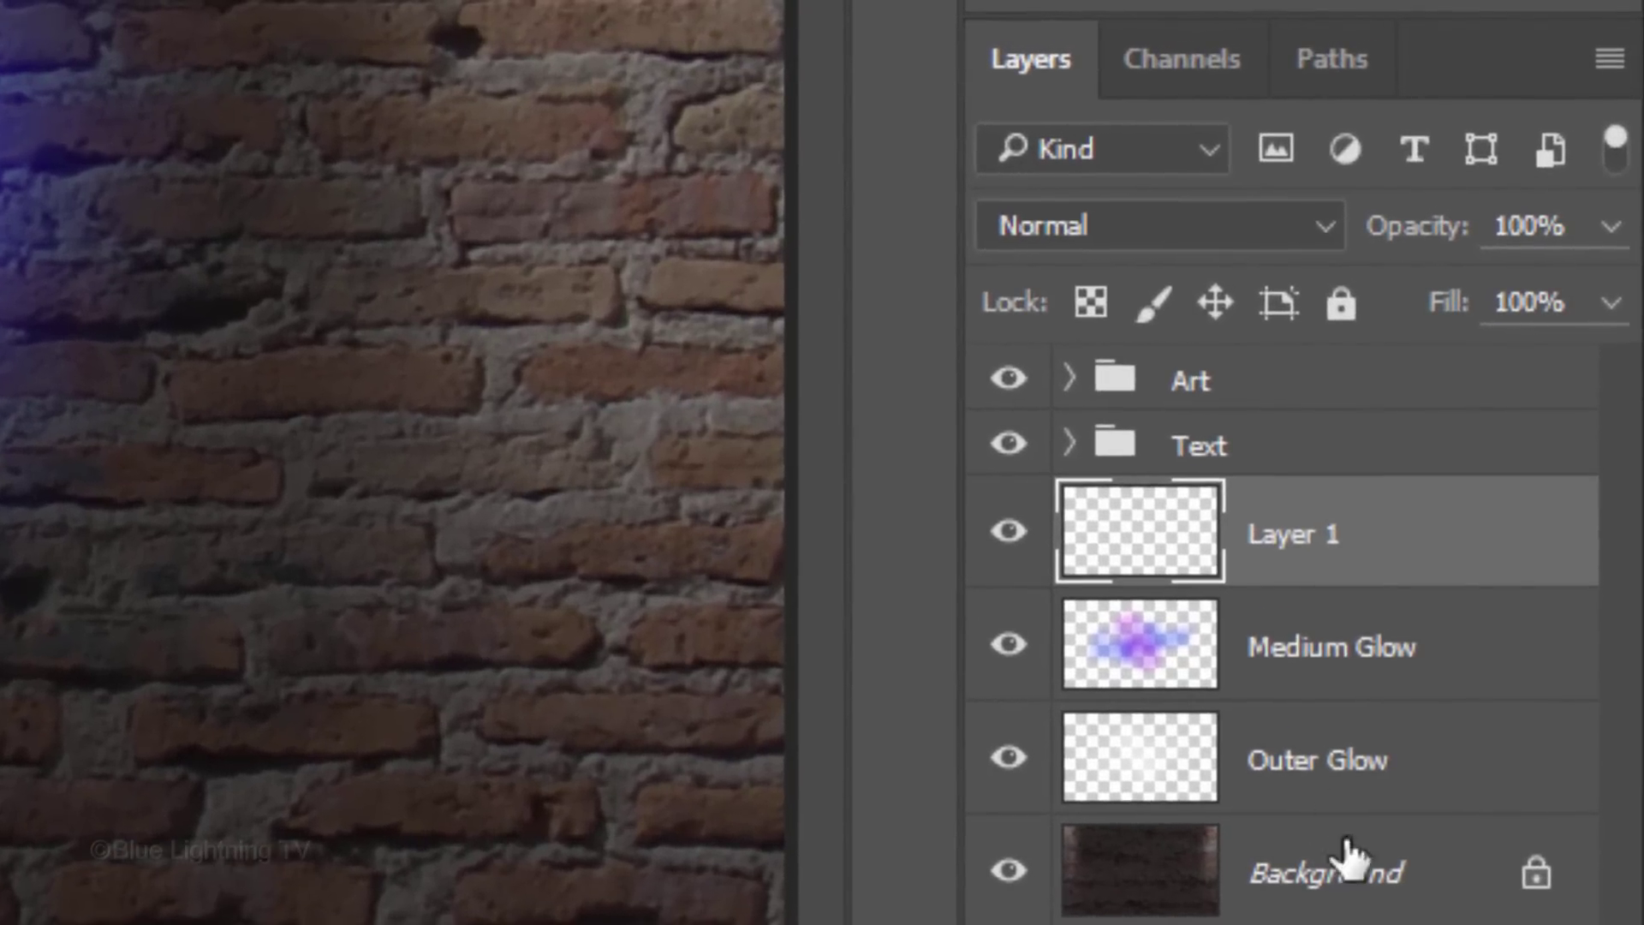
{"action": "double_click", "coordinate": [1210, 526]}
{"action": "type", "text": "Inner G"}
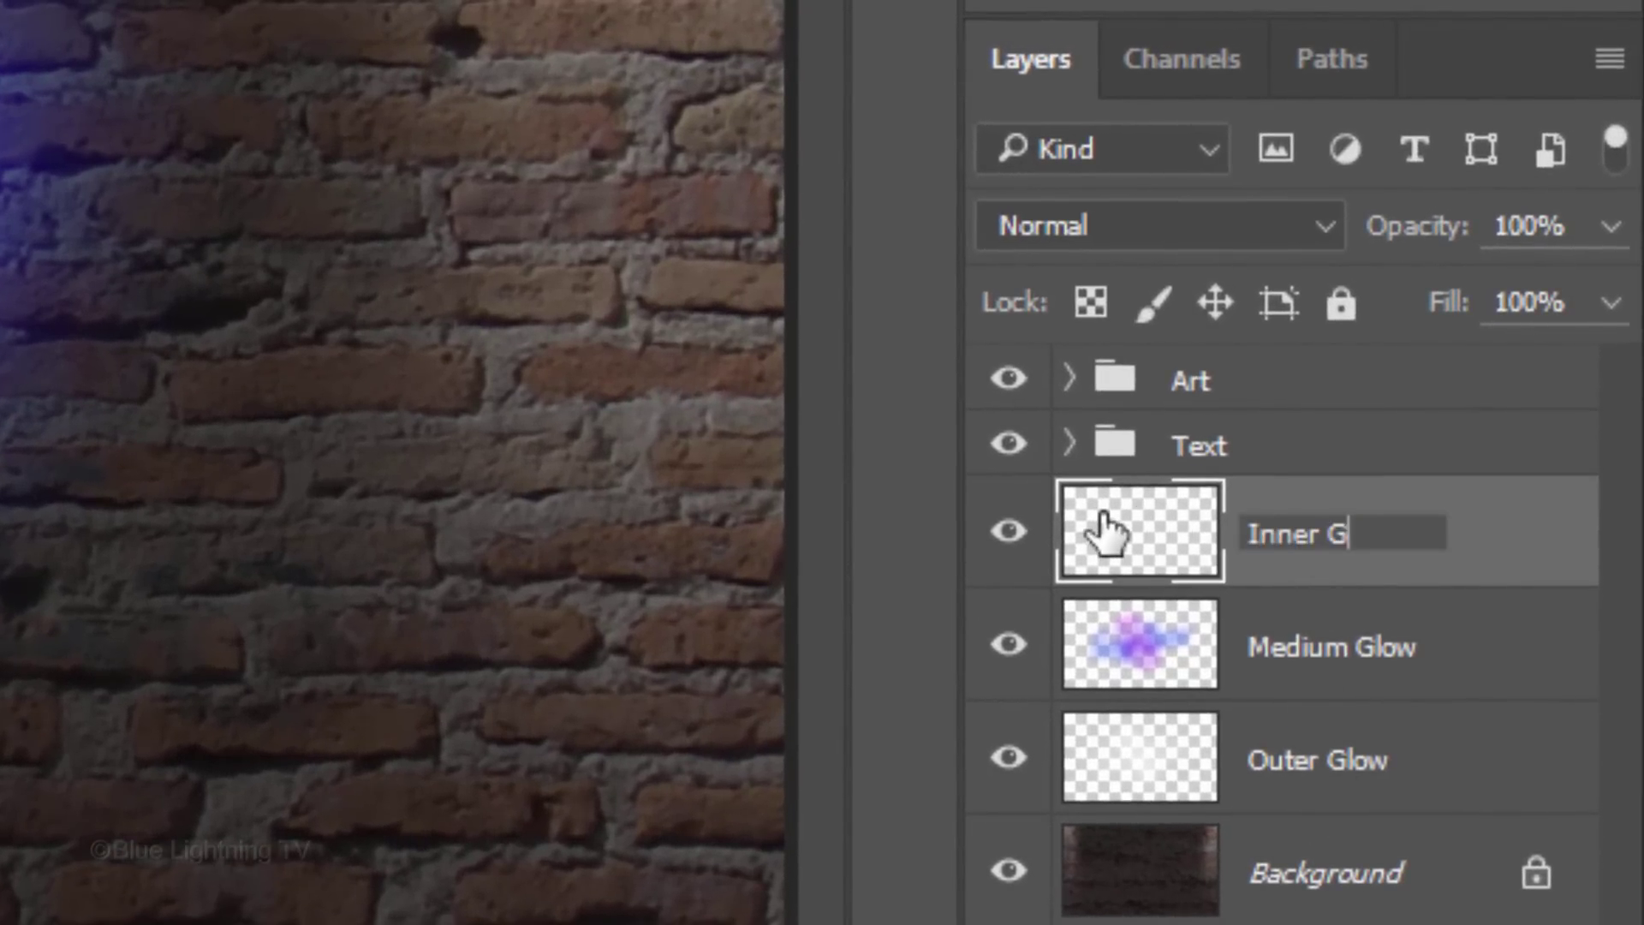
{"action": "type", "text": "low"}
{"action": "key", "text": "Return"}
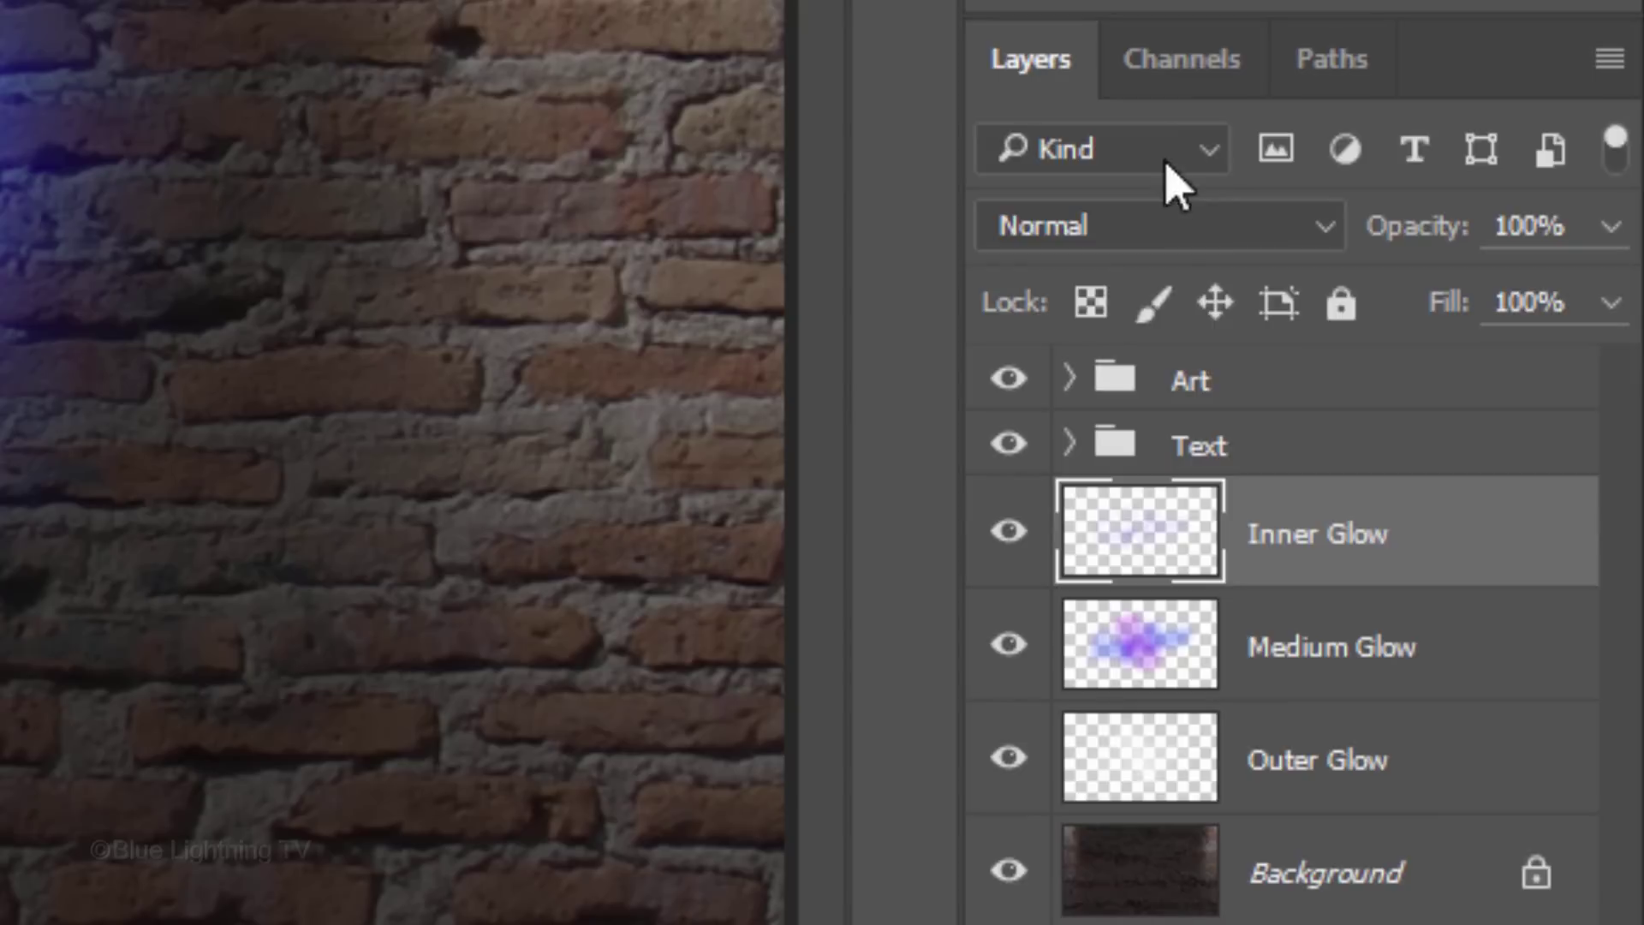
Load the "Neon tubes" channel as a selection and return to the layers.
{"action": "left_click", "coordinate": [1185, 61]}
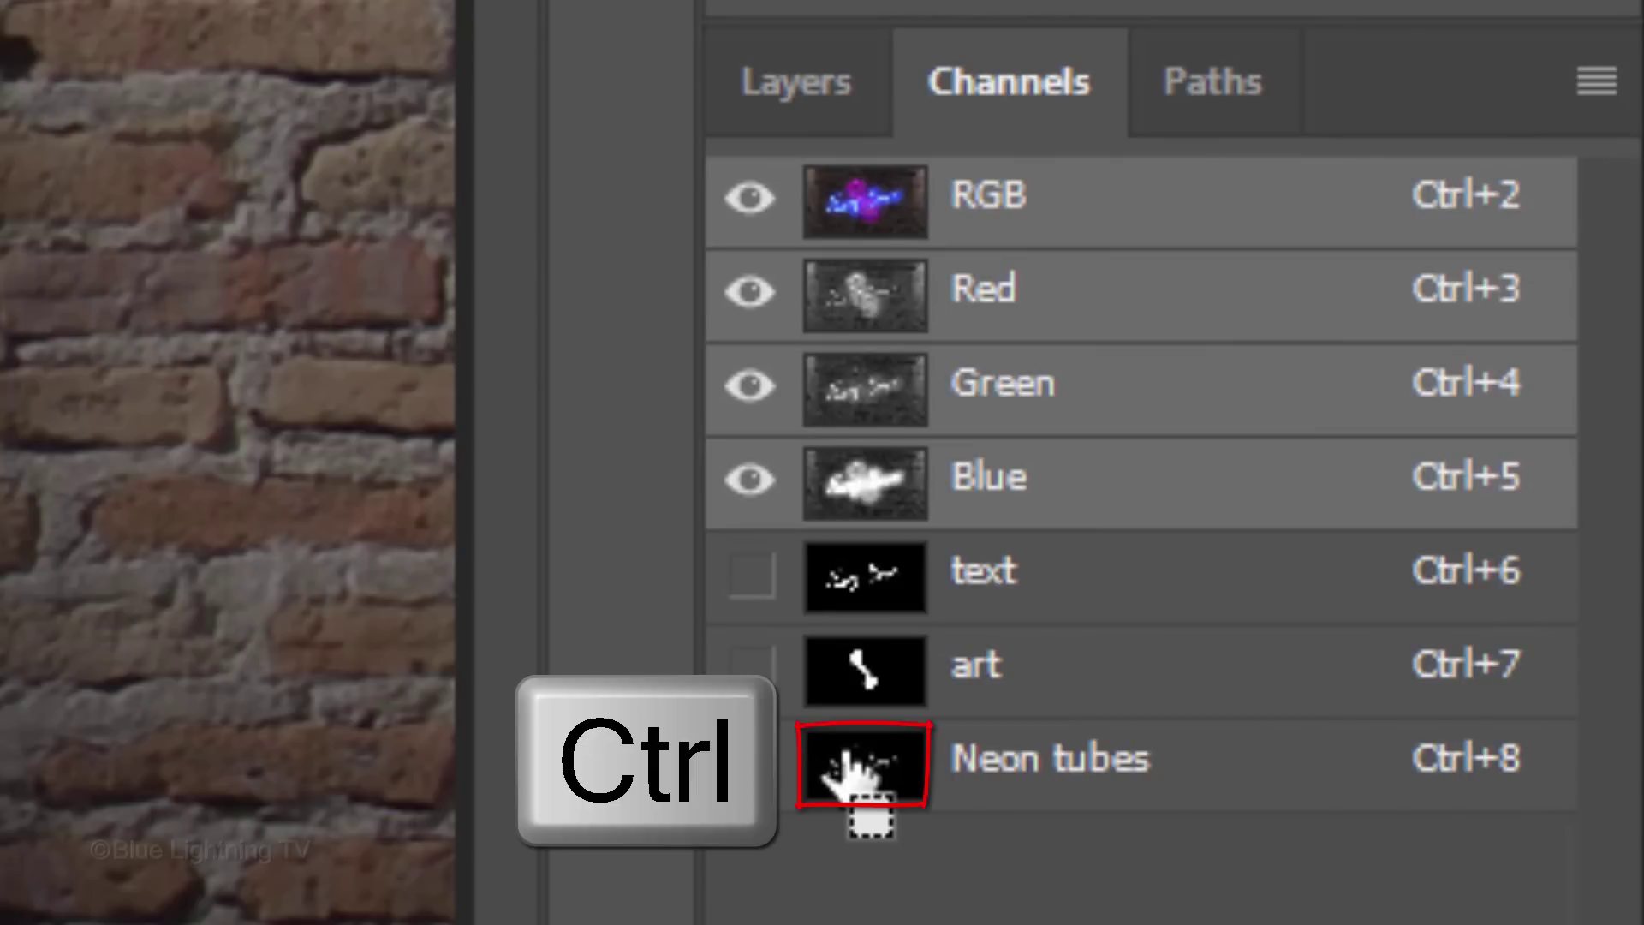
{"action": "left_click", "coordinate": [844, 758], "text": "ctrl"}
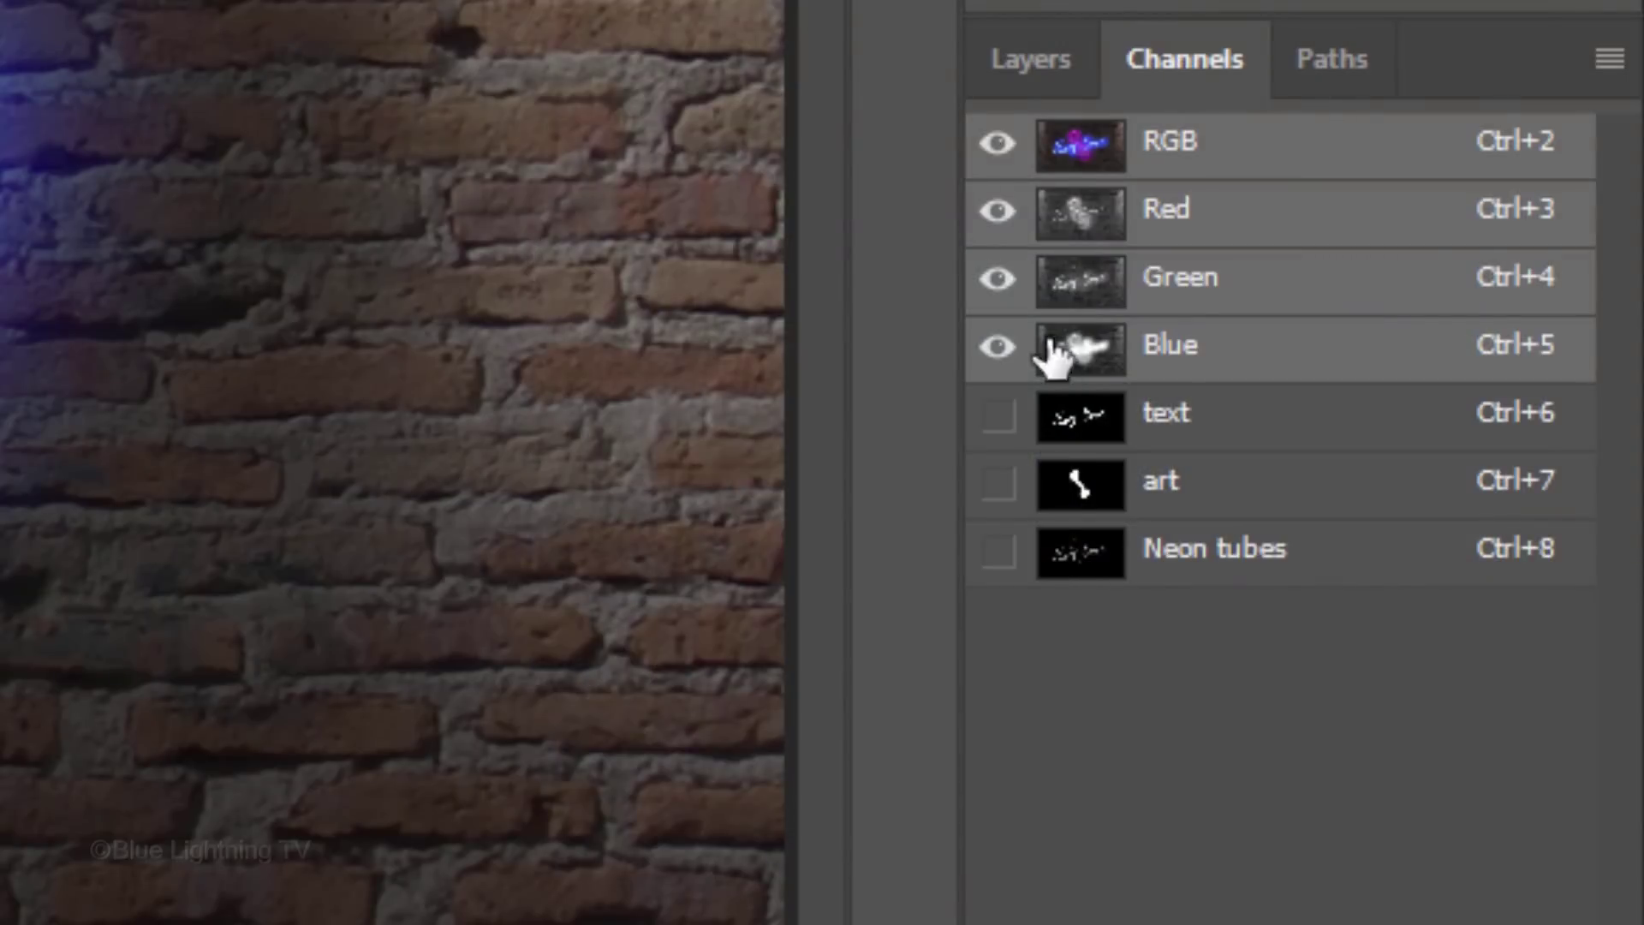
{"action": "left_click", "coordinate": [1031, 64]}
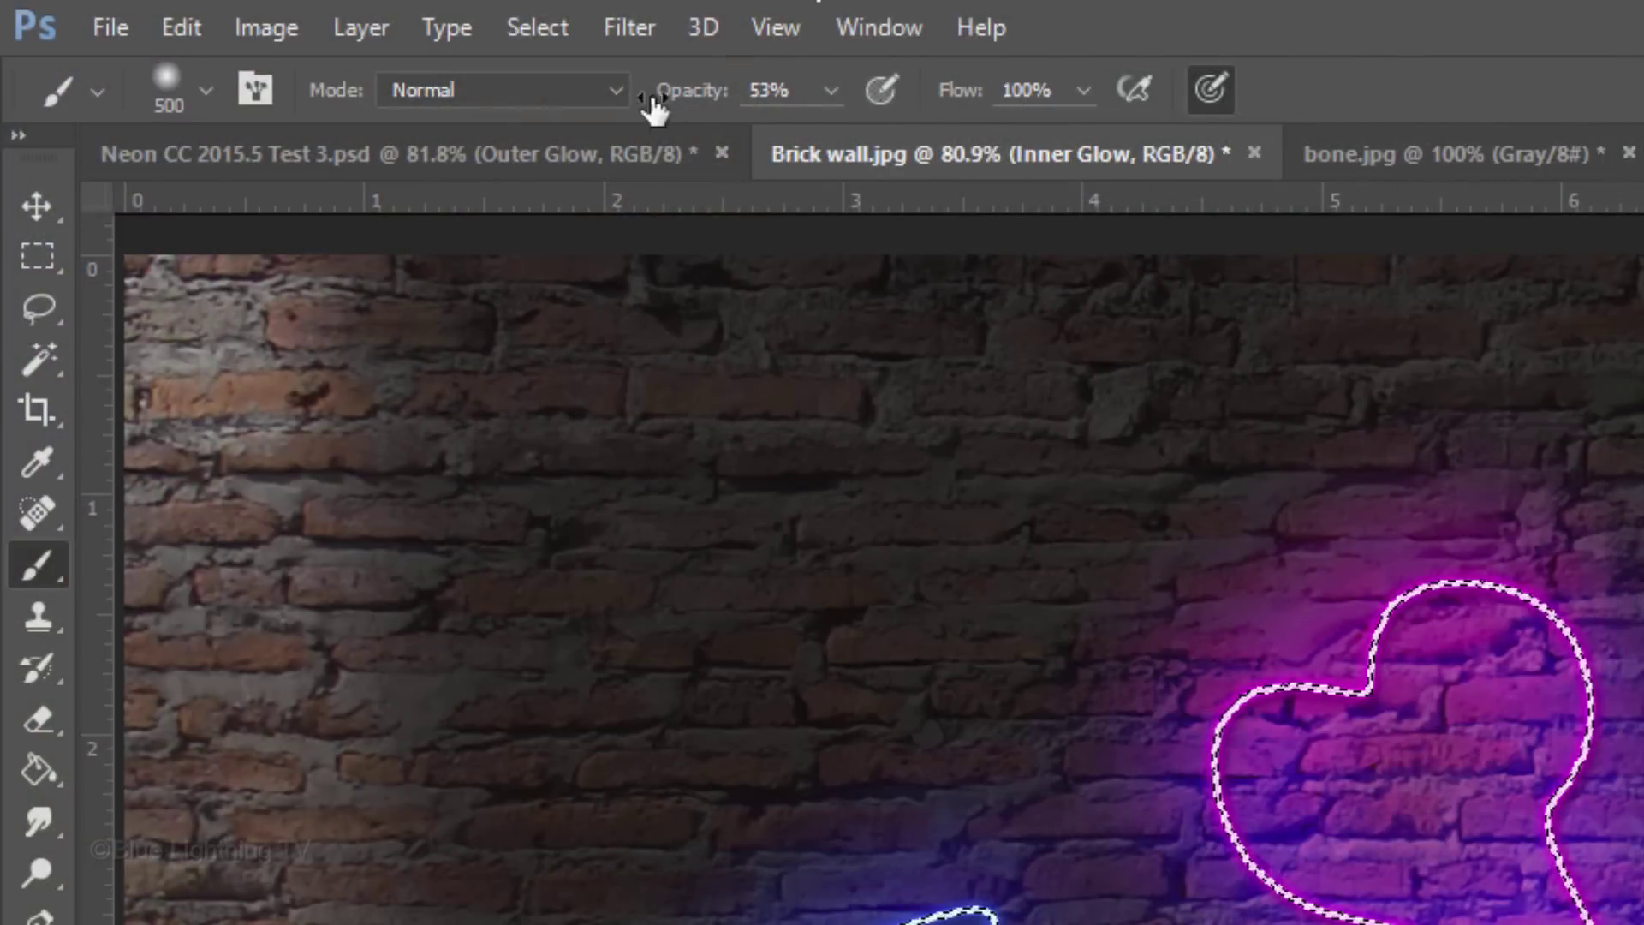
Refine the loaded tubes selection with Select and Mask, setting Feather to 20 px.
{"action": "left_click", "coordinate": [548, 26]}
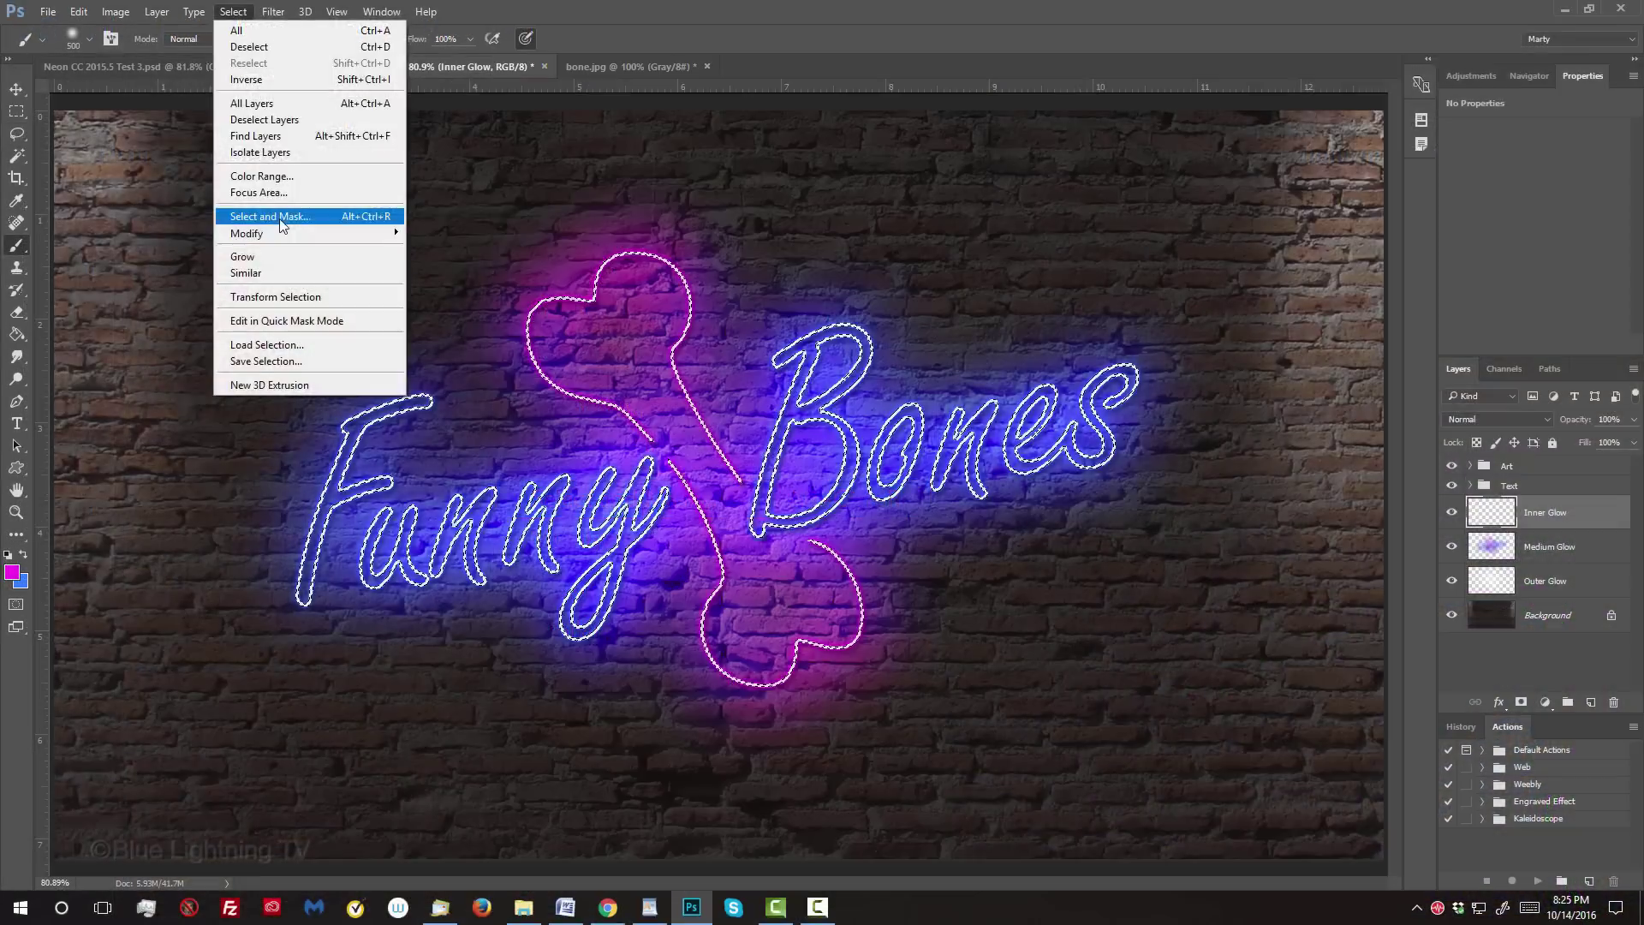
{"action": "left_click", "coordinate": [640, 499]}
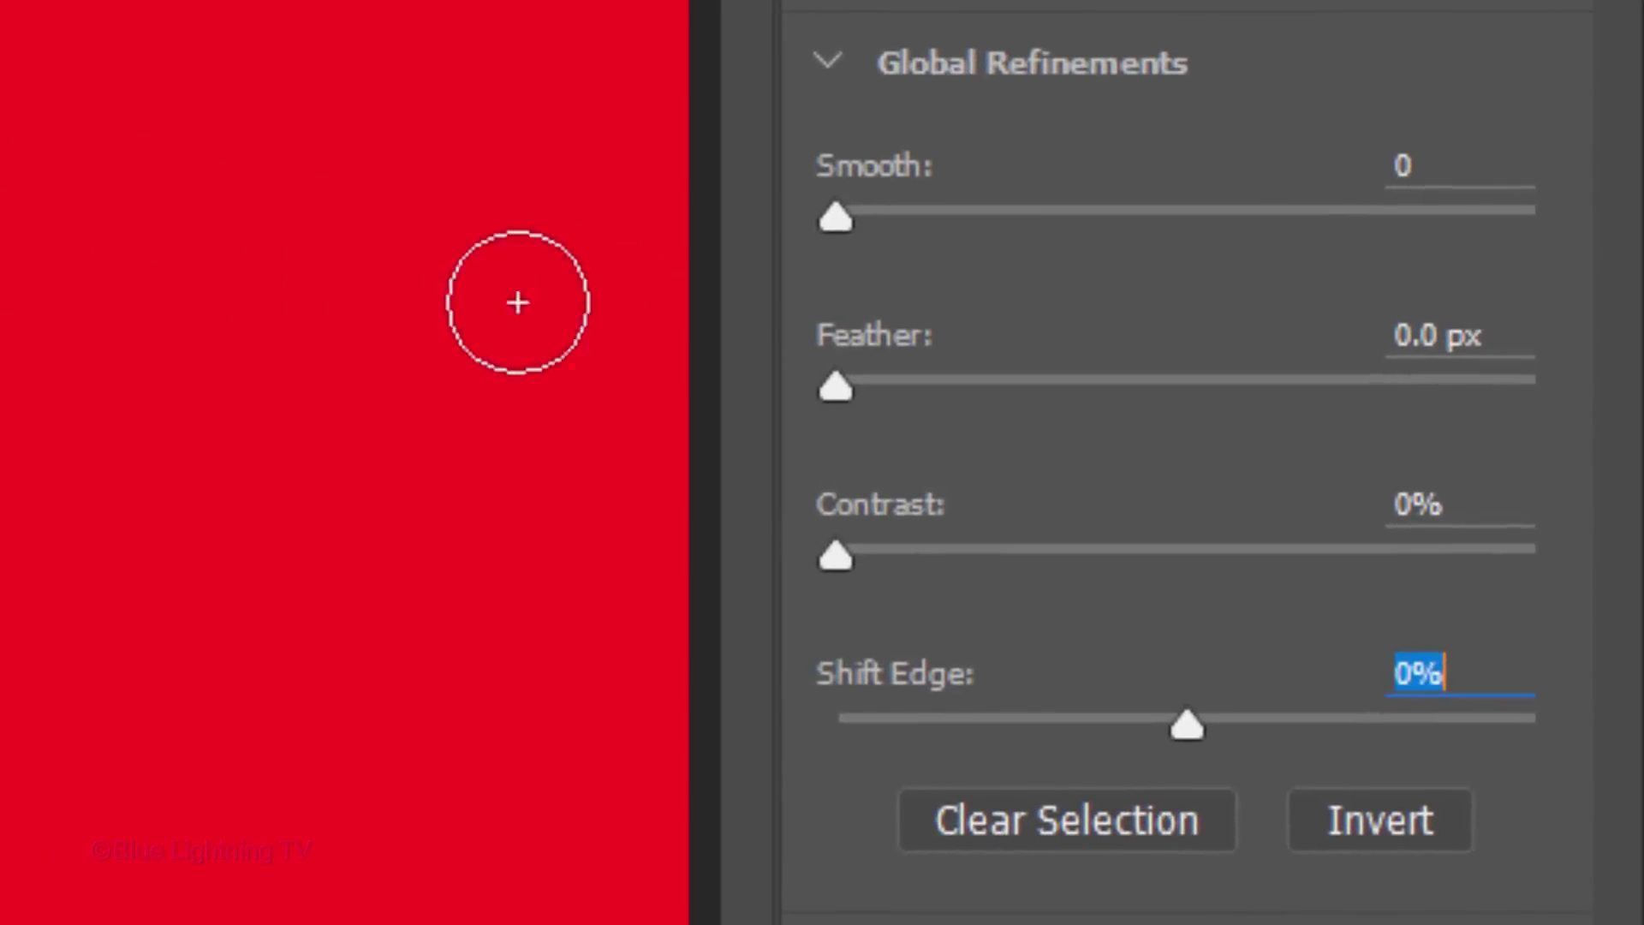
{"action": "left_click", "coordinate": [1446, 331]}
{"action": "double_click", "coordinate": [1421, 334]}
{"action": "type", "text": "20"}
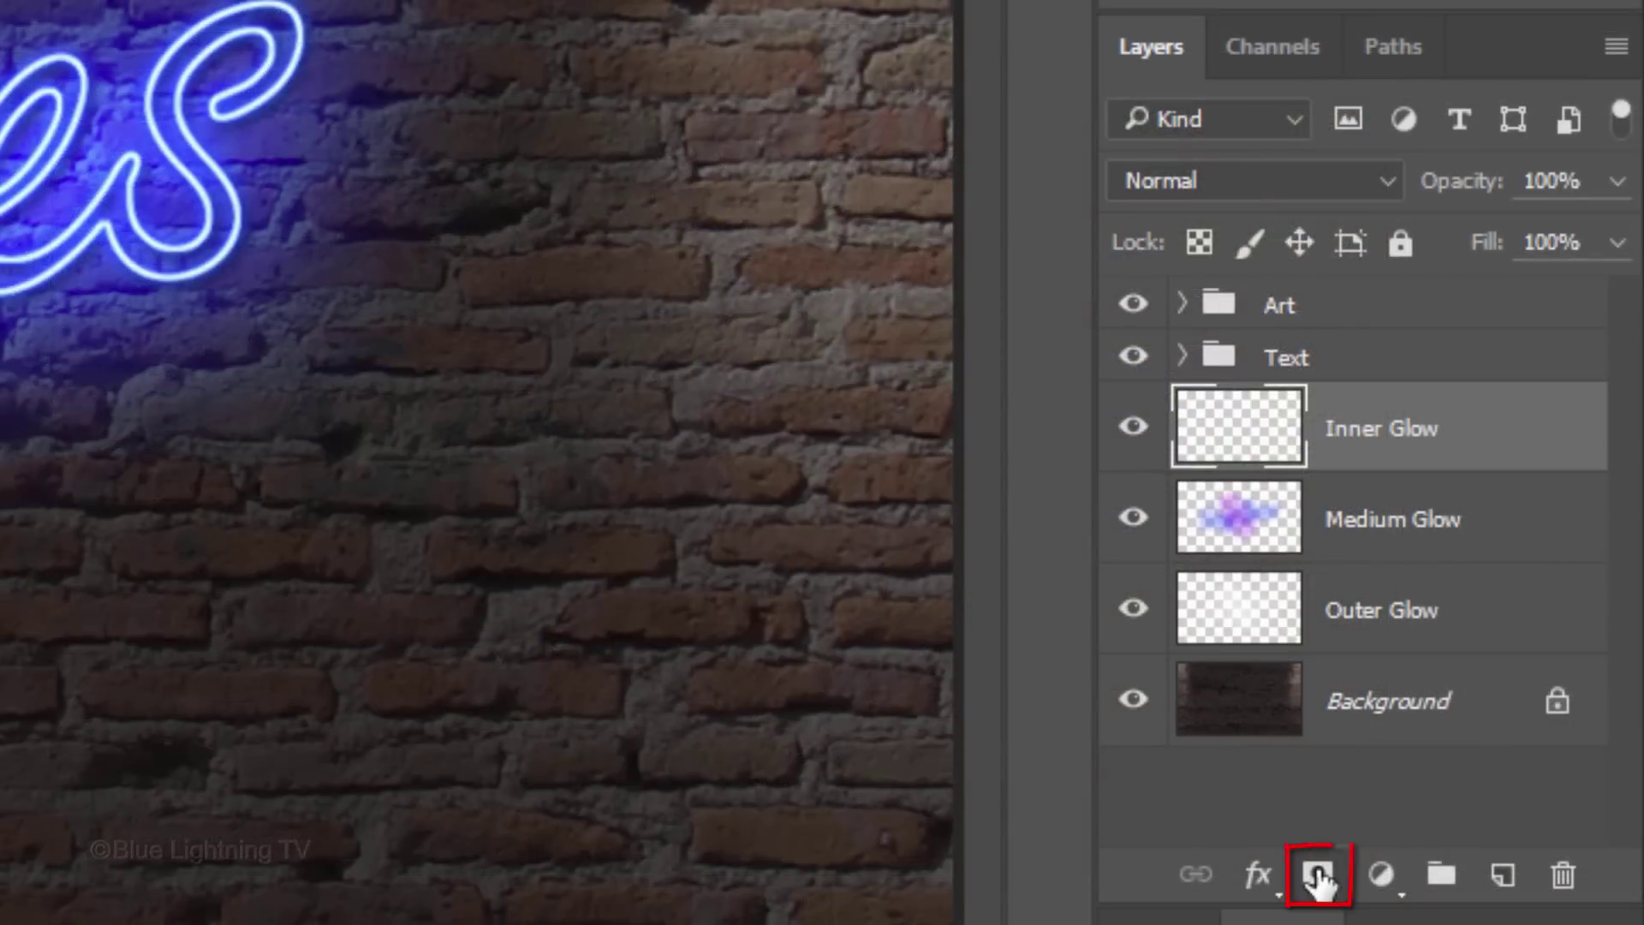
Add a layer mask to Inner Glow from the feathered selection and set the layer's blend mode to Color Dodge.
{"action": "left_click", "coordinate": [1319, 877]}
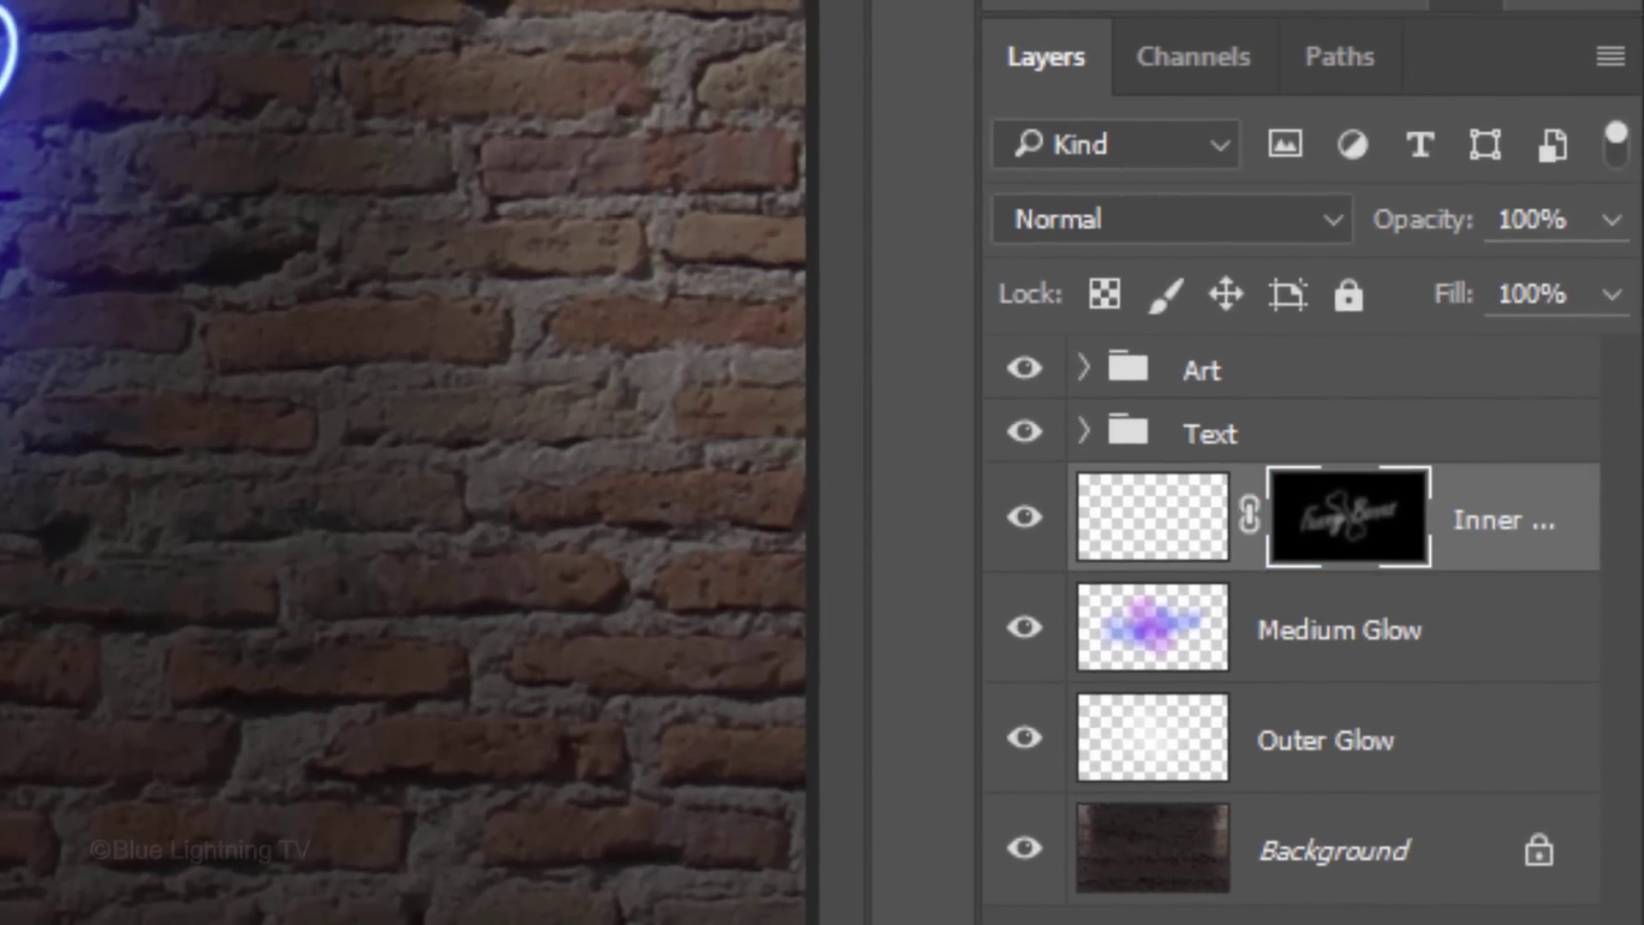
{"action": "key", "text": "alt+shift+d"}
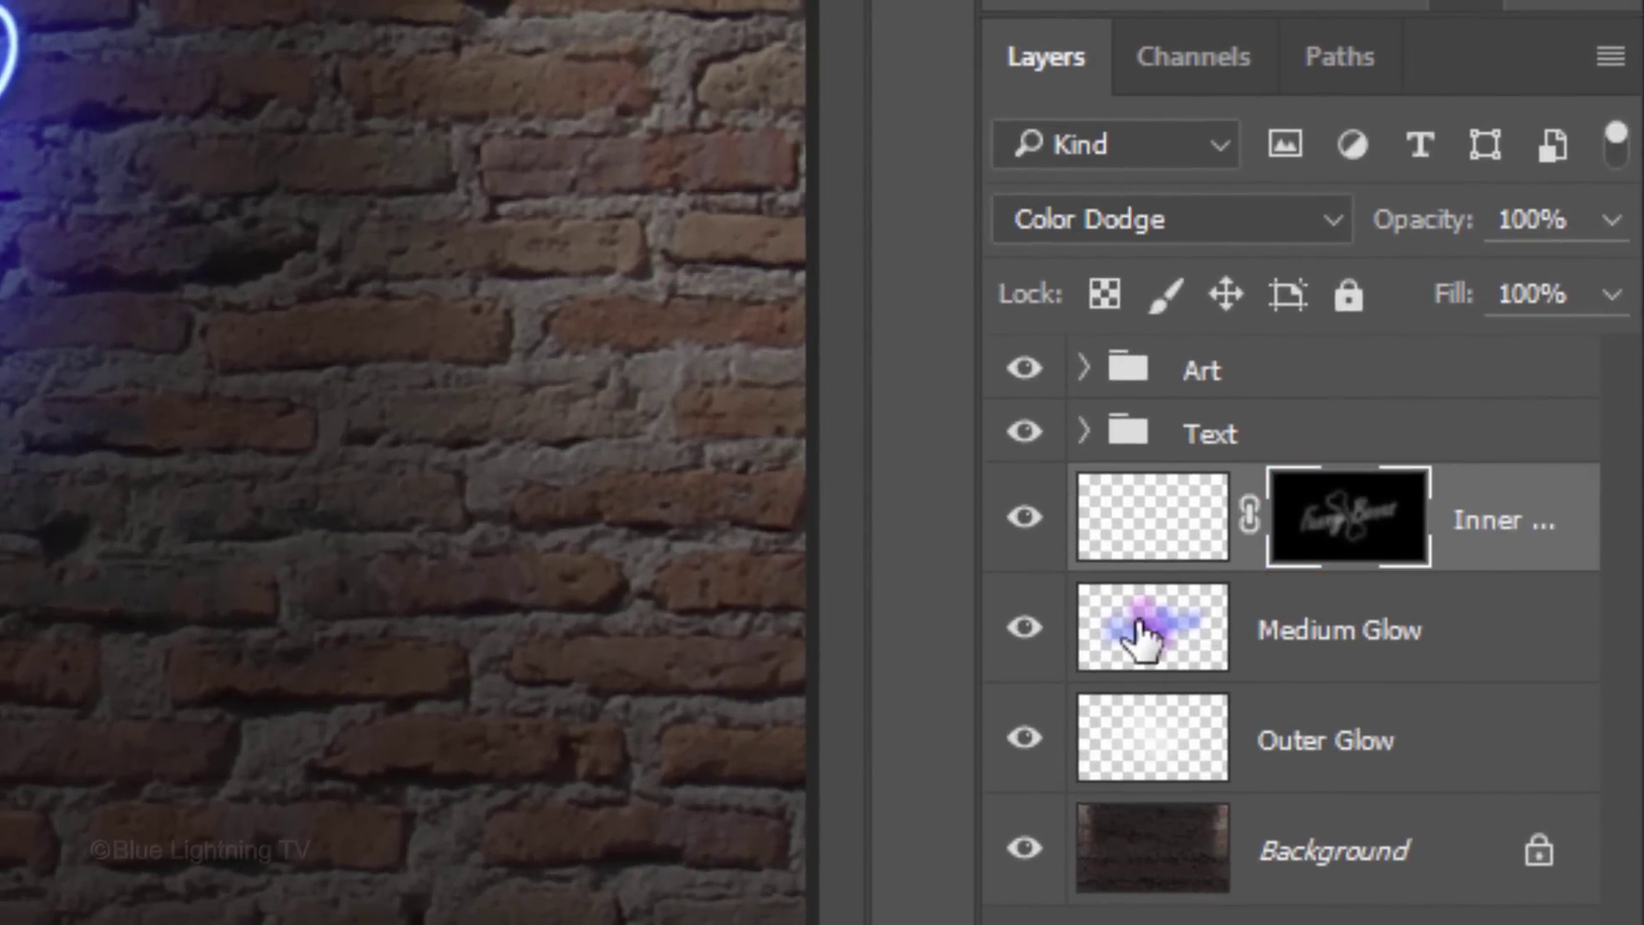
Duplicate the Medium Glow layer and move Inner Glow's layer mask onto the copy.
{"action": "left_click", "coordinate": [1139, 625]}
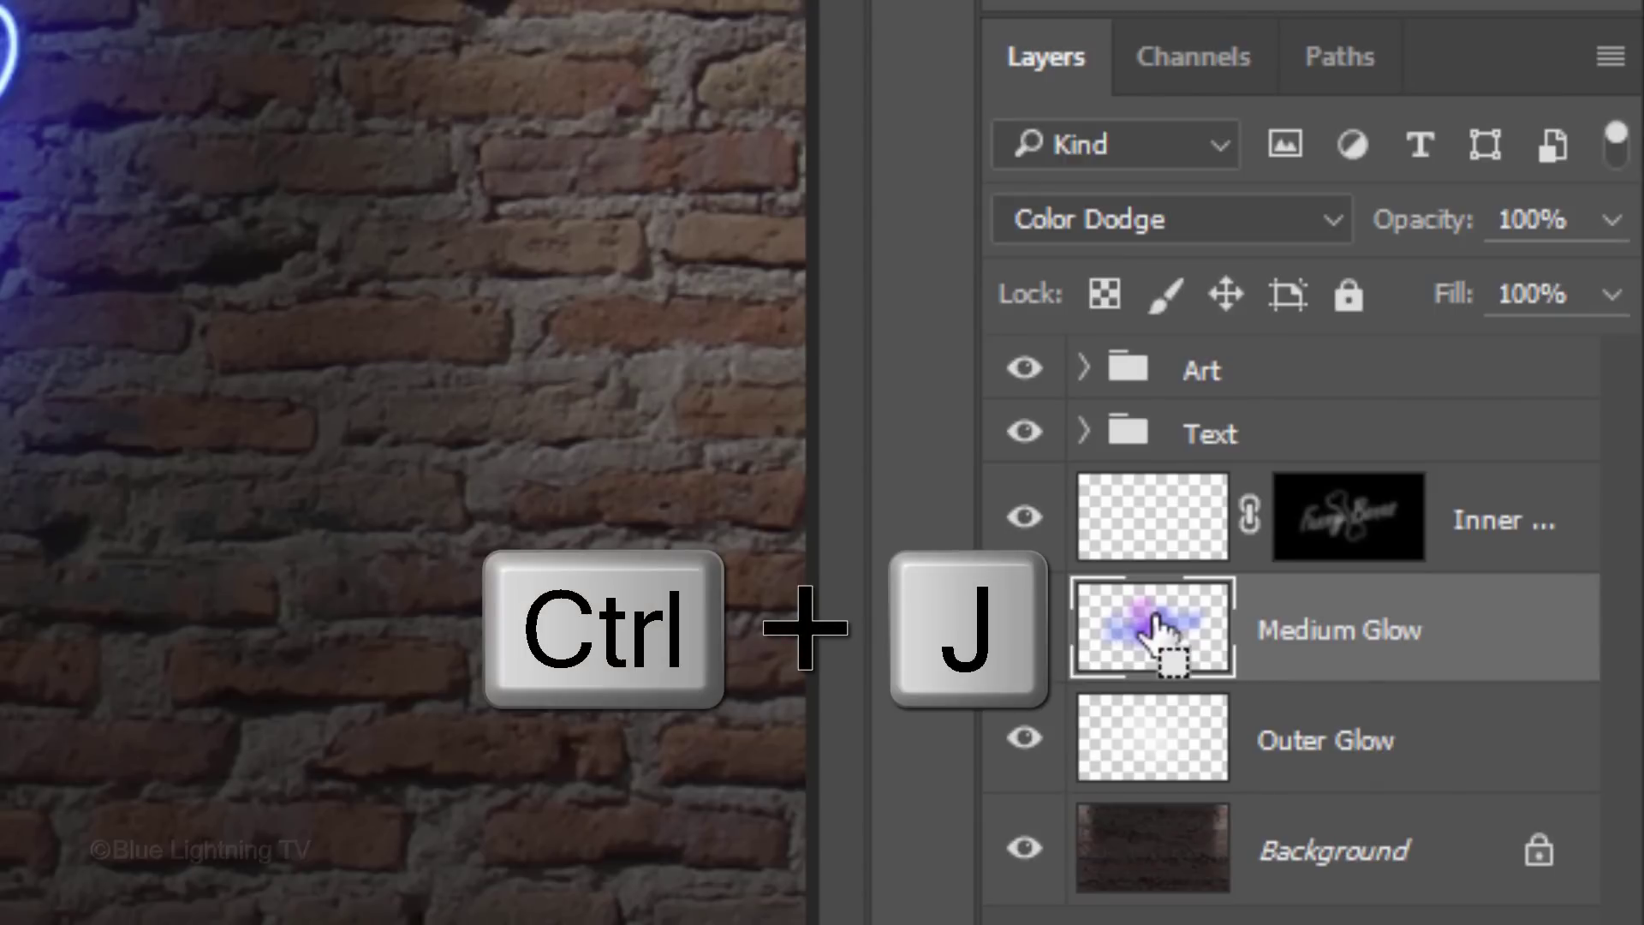
{"action": "key", "text": "ctrl+j"}
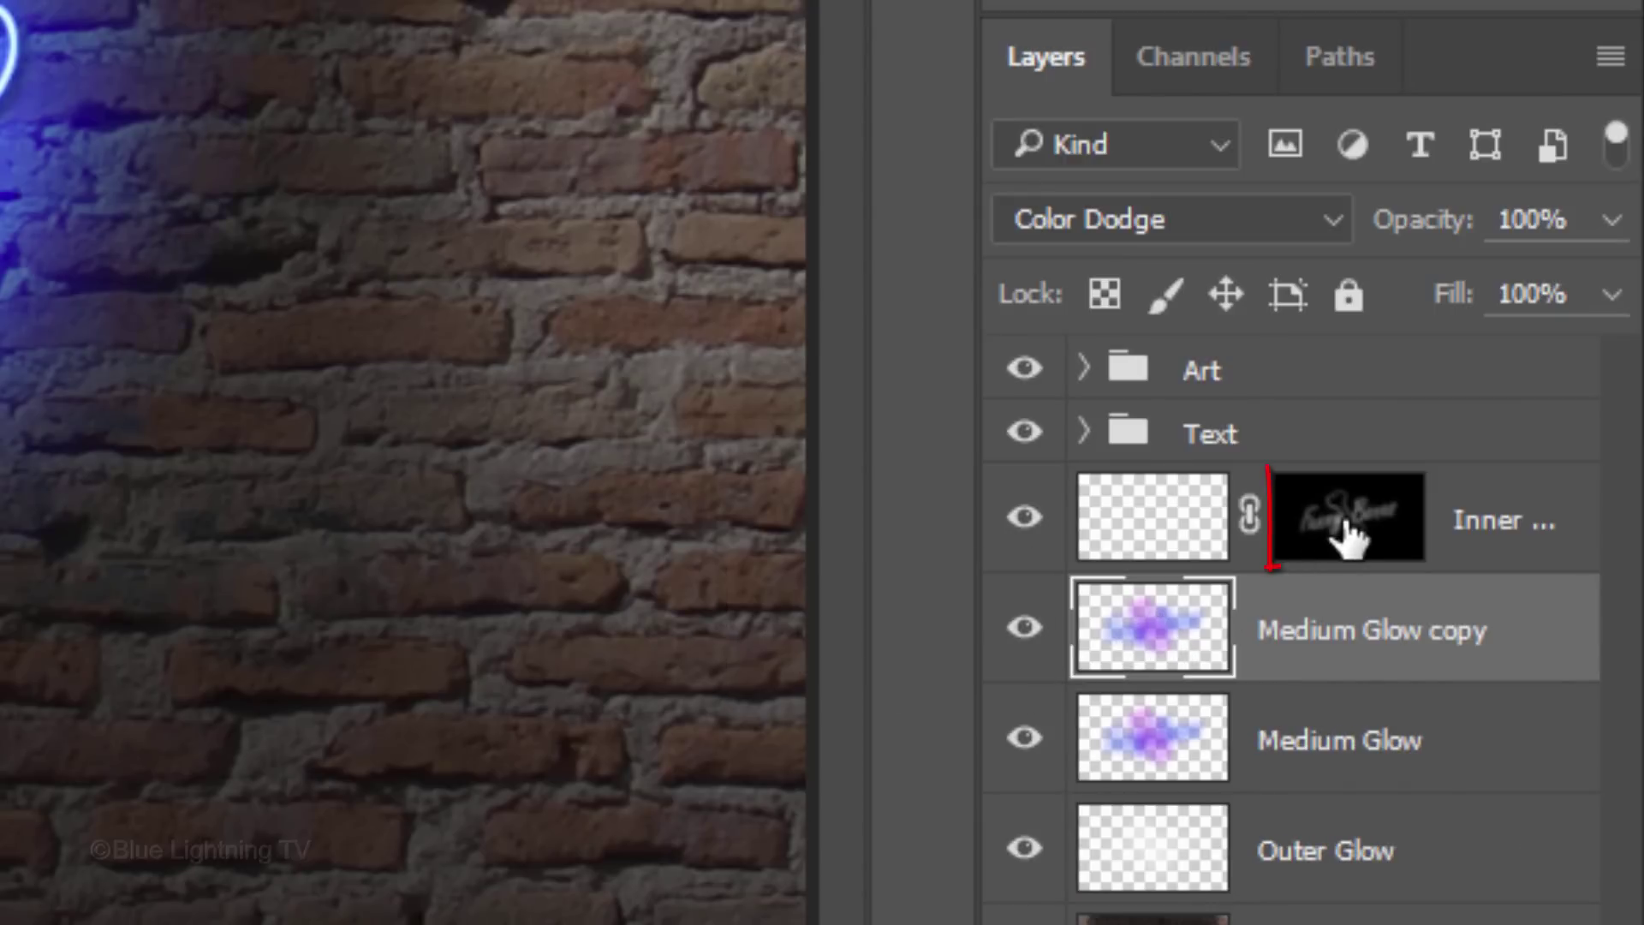
{"action": "left_click_drag", "start_coordinate": [1349, 535], "coordinate": [1368, 638]}
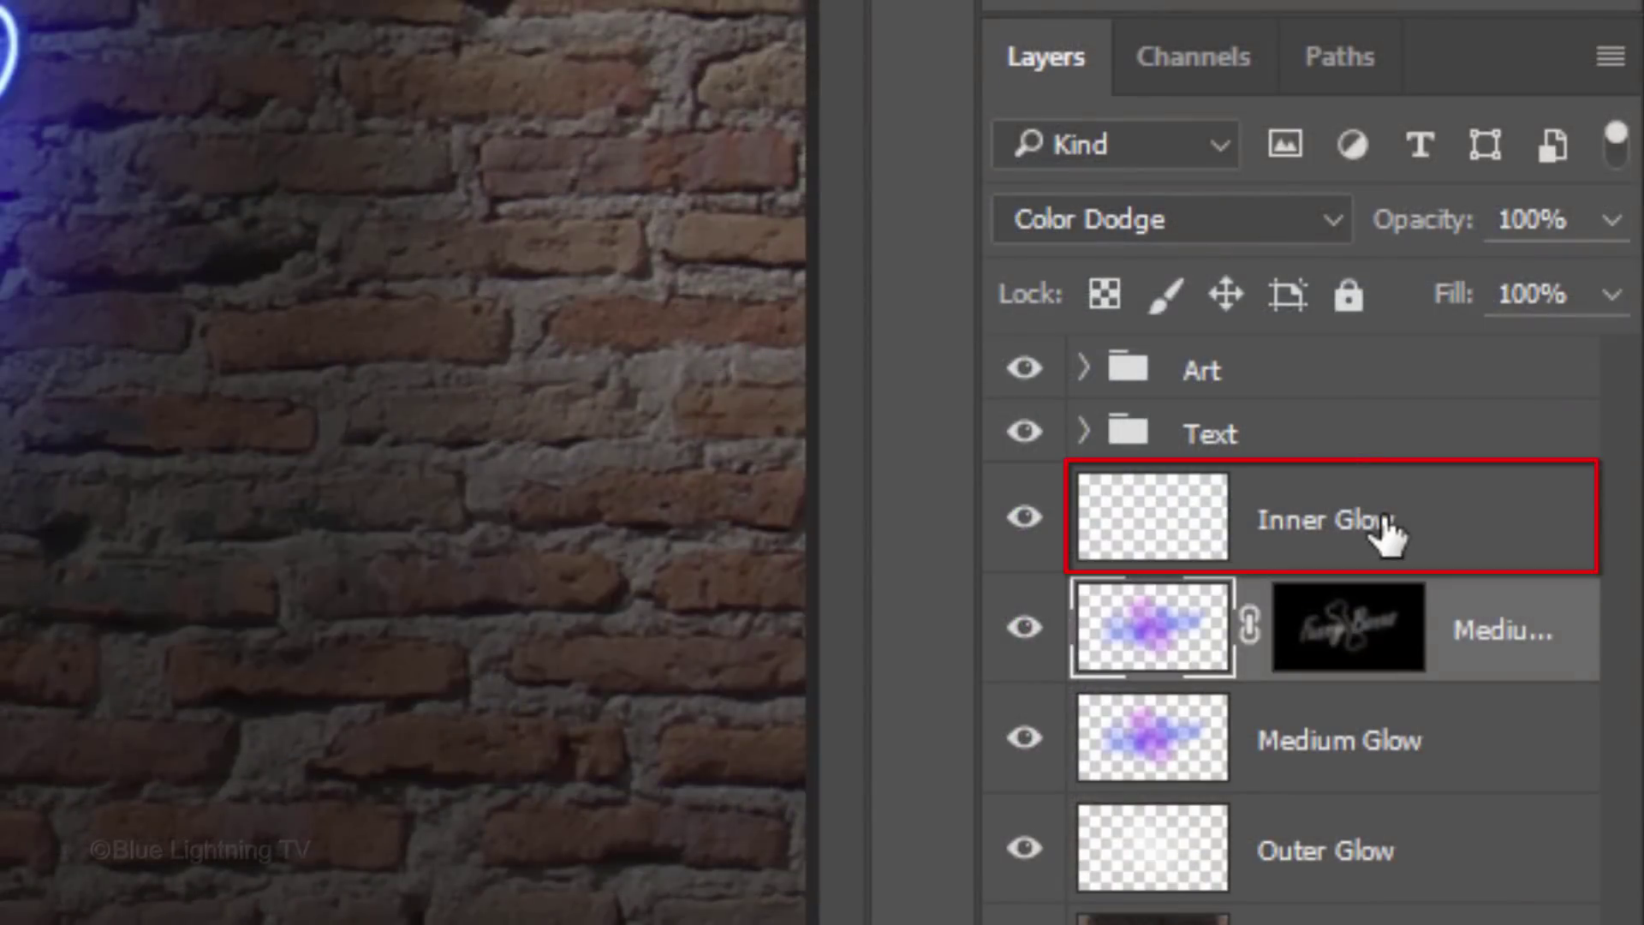
Delete the empty Inner Glow layer.
{"action": "left_click", "coordinate": [1385, 533]}
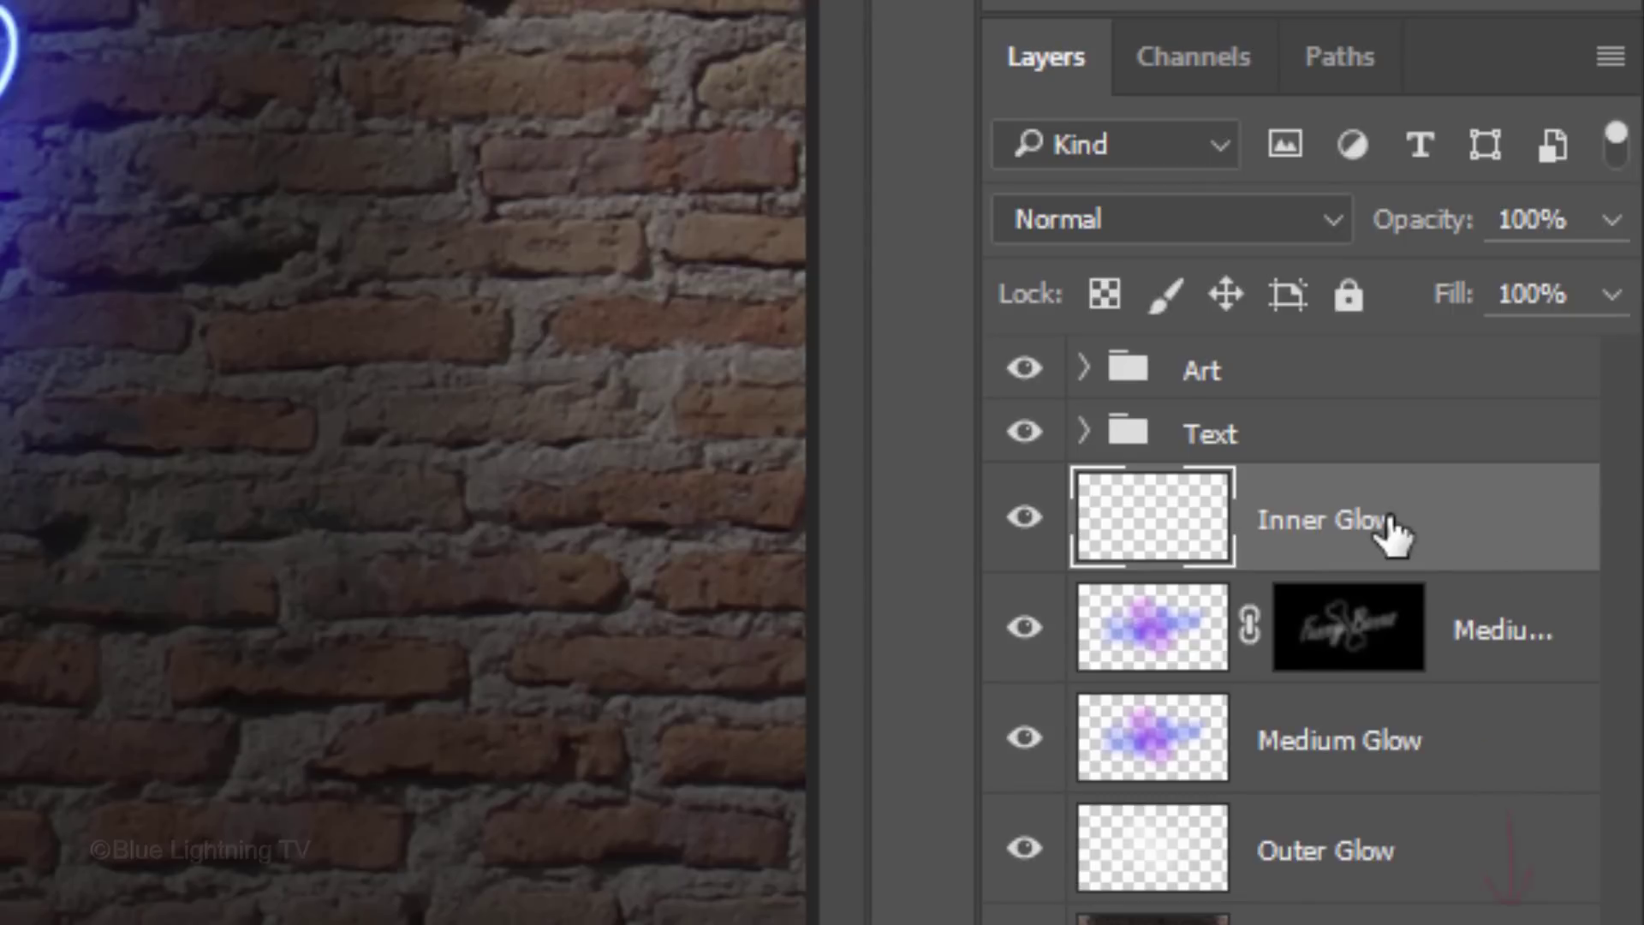
{"action": "key", "text": "Delete"}
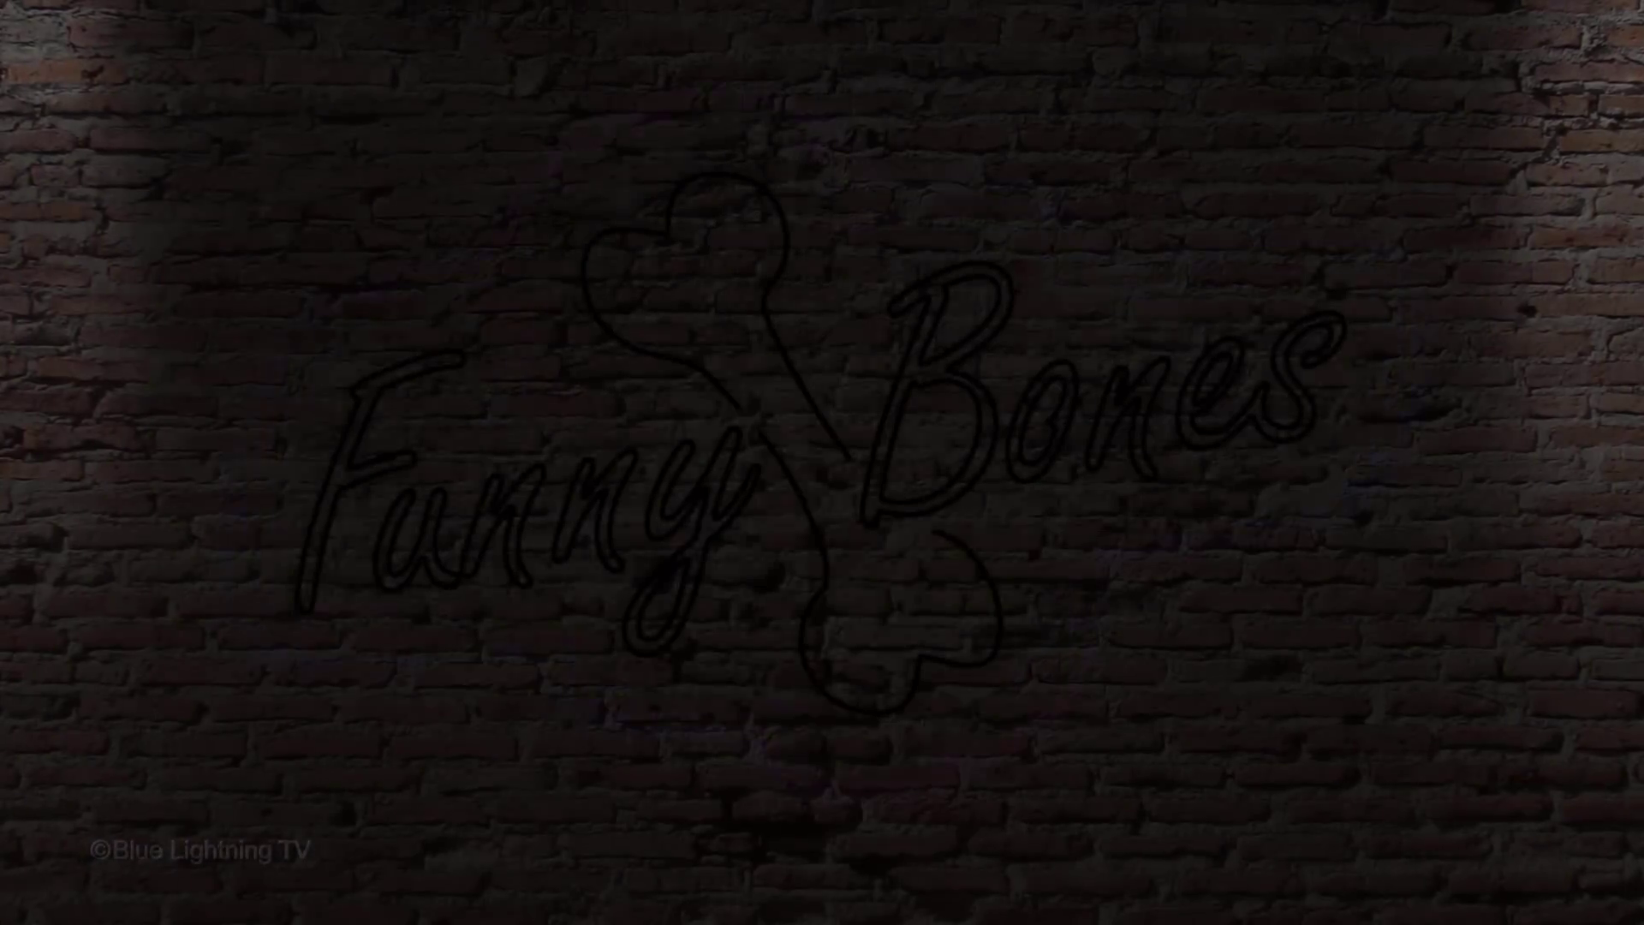